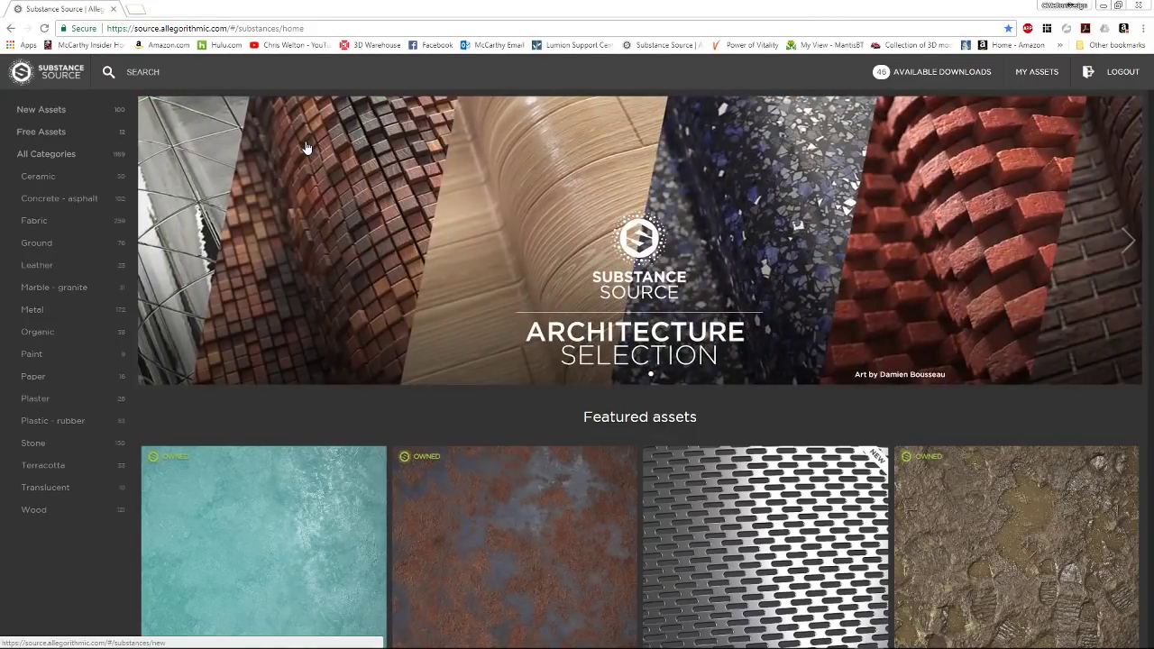
# Search the web for "substance" in a new browser tab and open the Allegorithmic homepage from the results
pyautogui.click(138, 7)
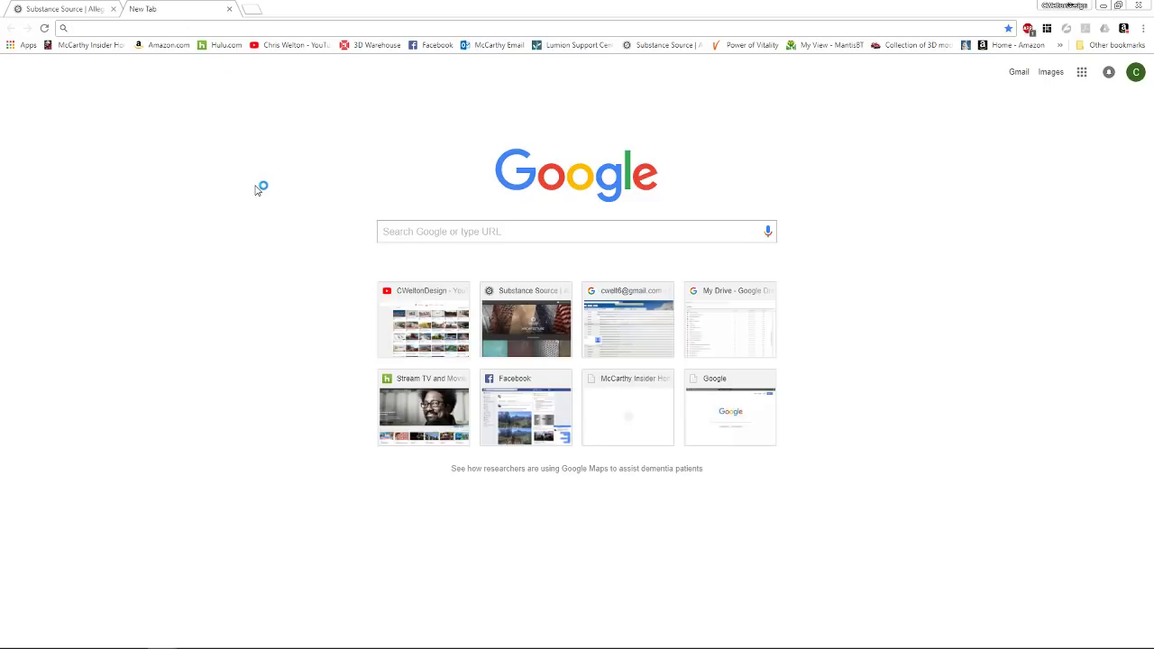
pyautogui.write('su')
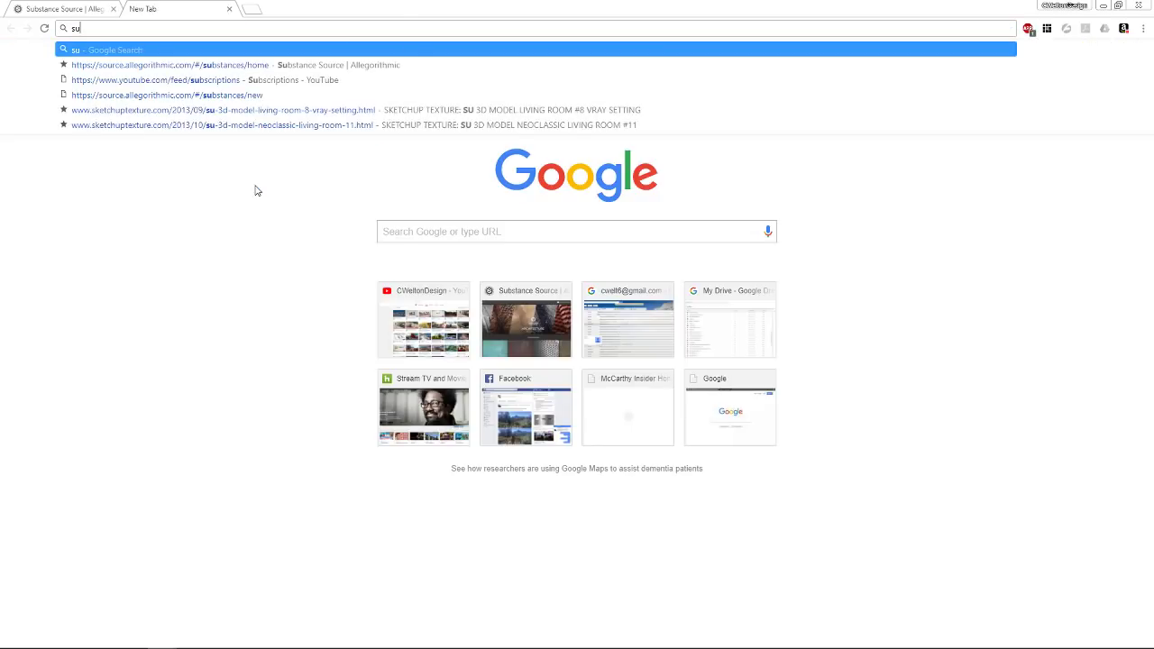
pyautogui.write('bstance')
pyautogui.press('Return')
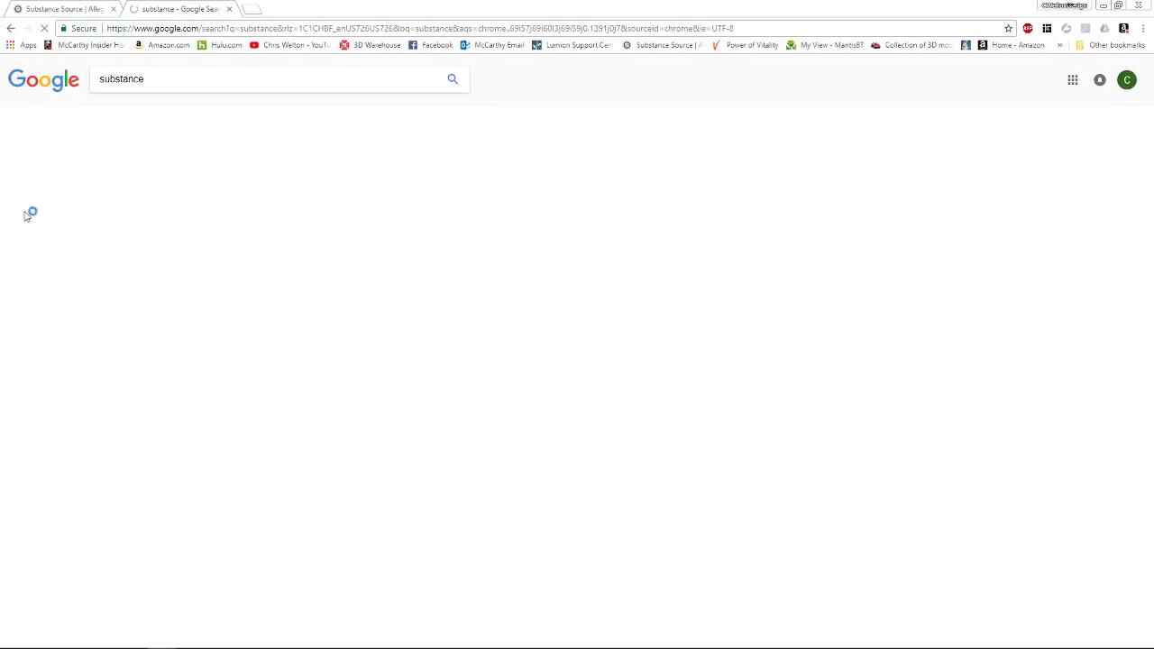
pyautogui.click(131, 509)
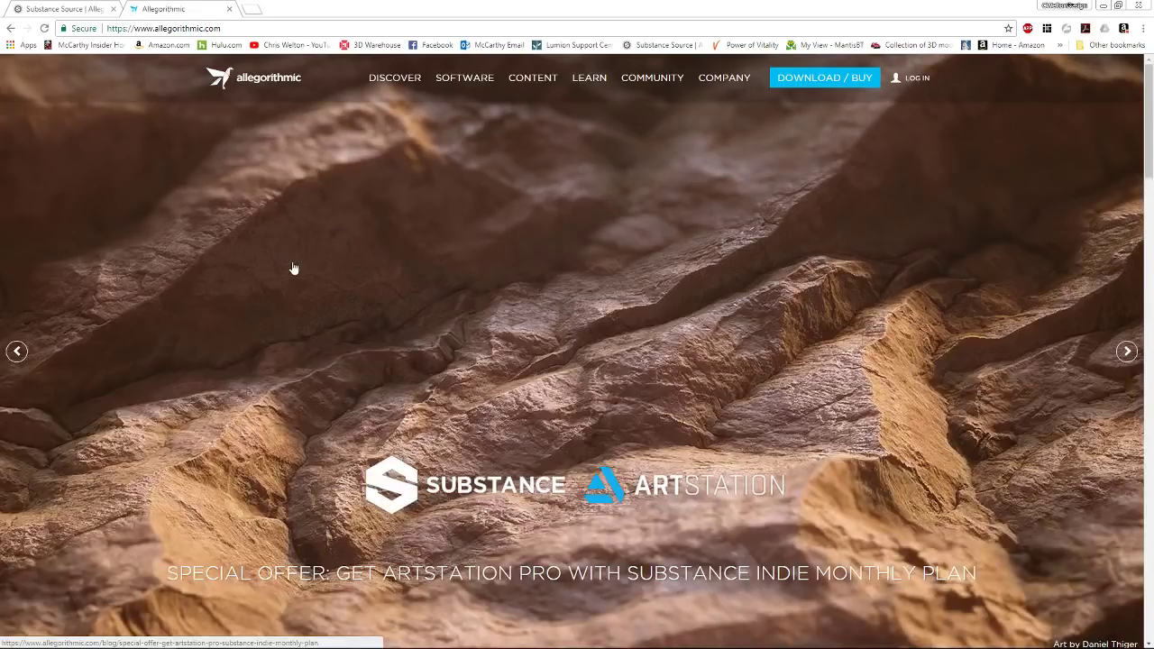
pyautogui.scroll(-2, 286, 283)
pyautogui.scroll(2, 285, 283)
# Open the Substance Painter product page and look over its introduction and video section
pyautogui.moveTo(464, 78)
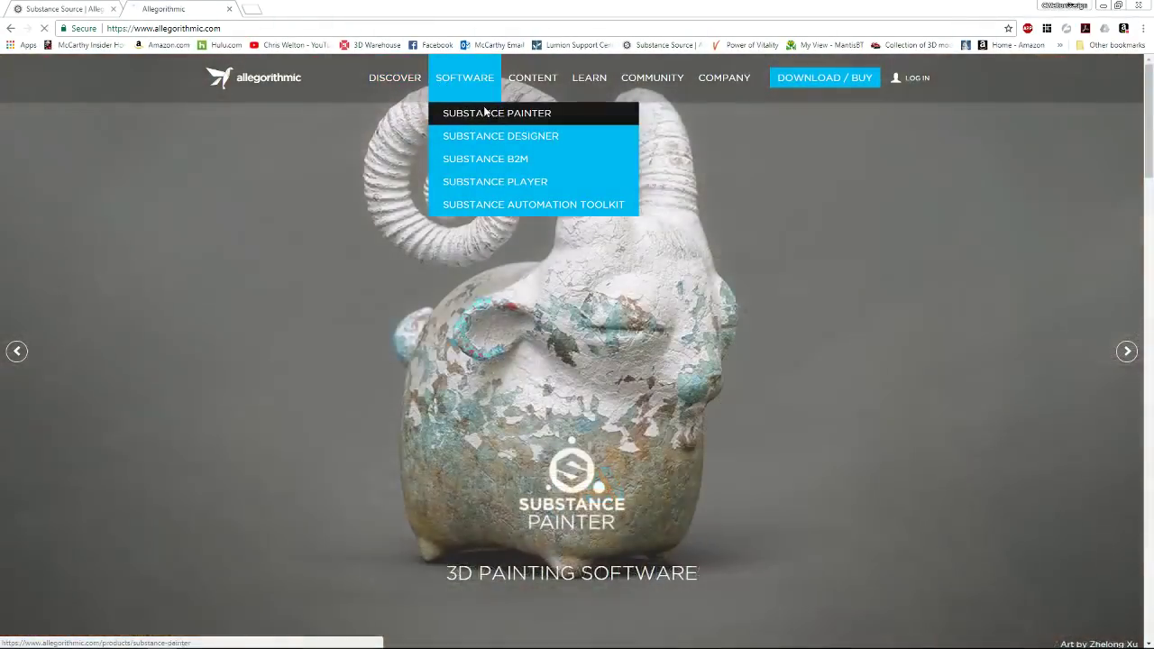
pyautogui.click(491, 113)
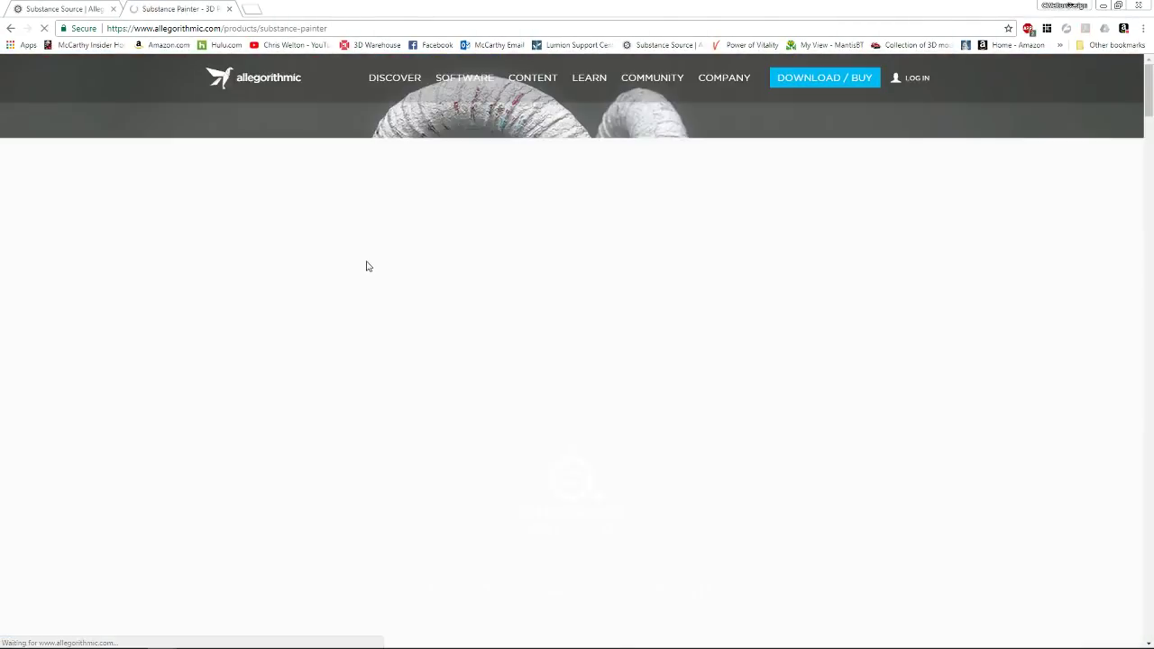
pyautogui.scroll(-4, 231, 325)
pyautogui.scroll(-4, 230, 326)
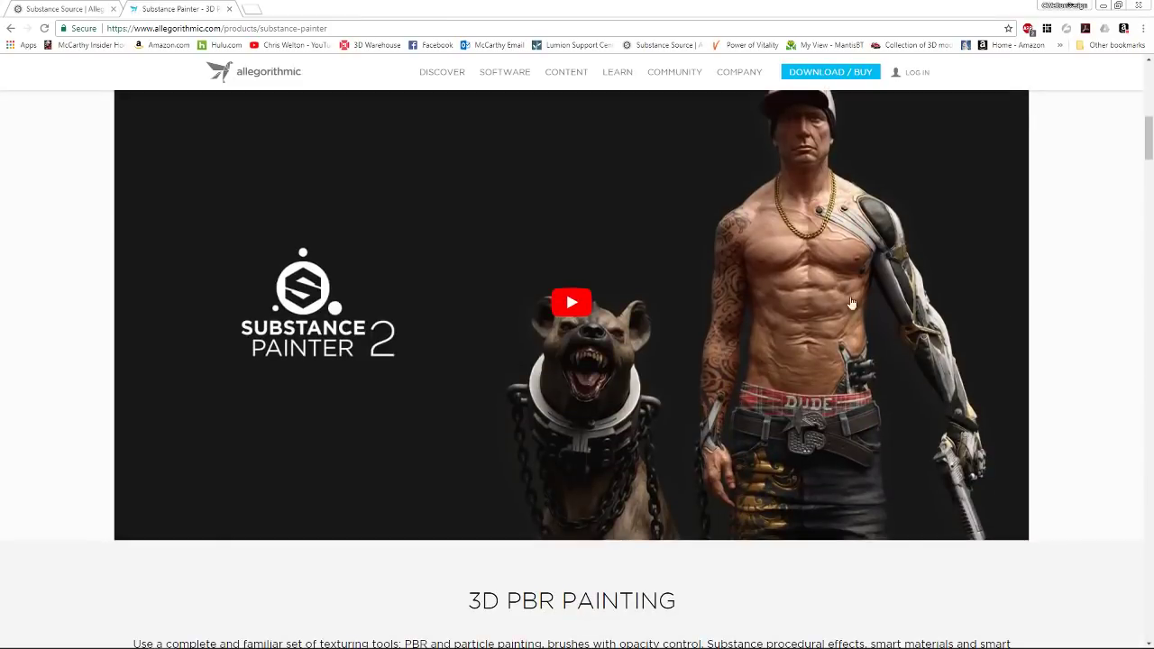
pyautogui.scroll(3, 1038, 335)
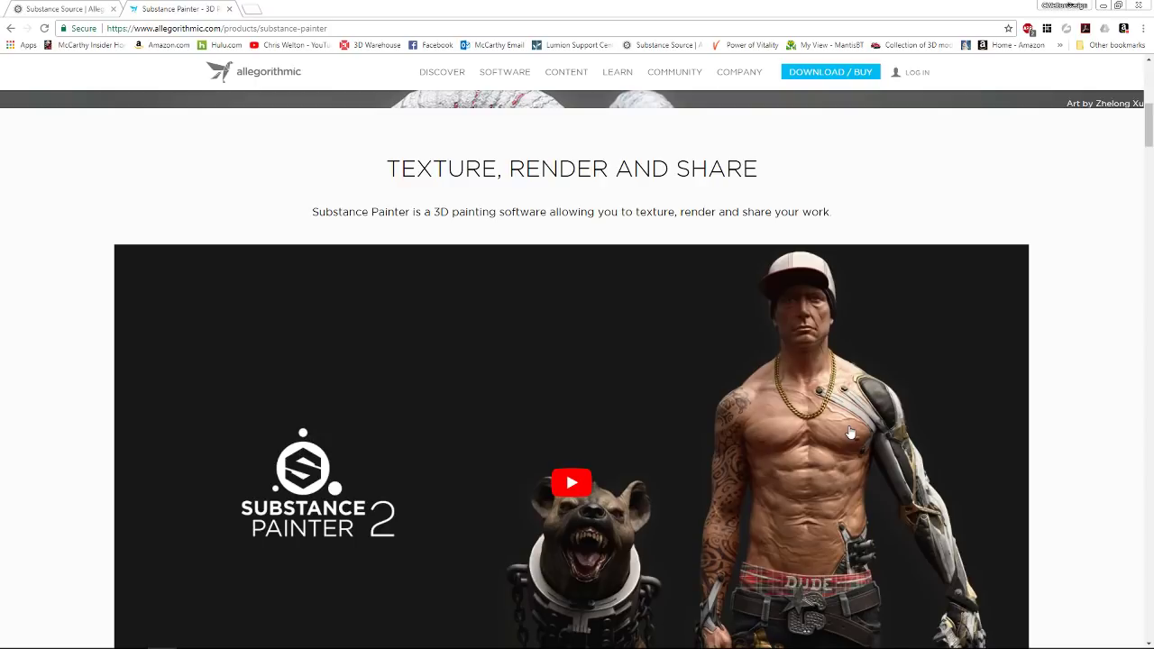
pyautogui.scroll(3, 307, 232)
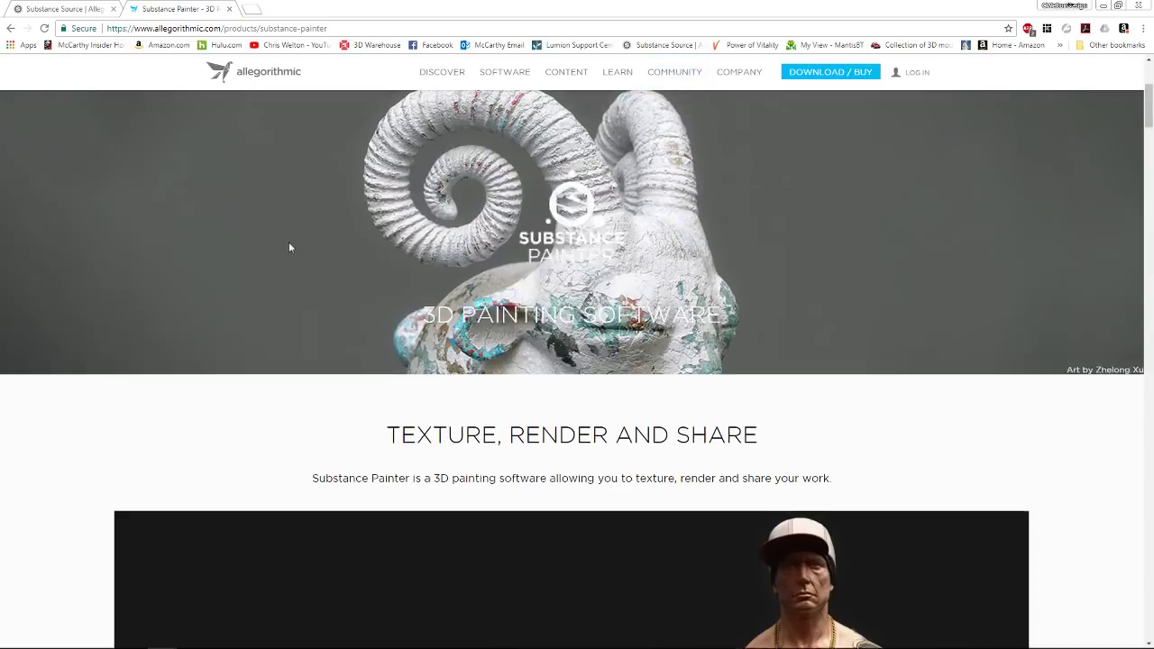
# Open the Substance Designer product page and read down to its Material Authoring section
pyautogui.moveTo(501, 114)
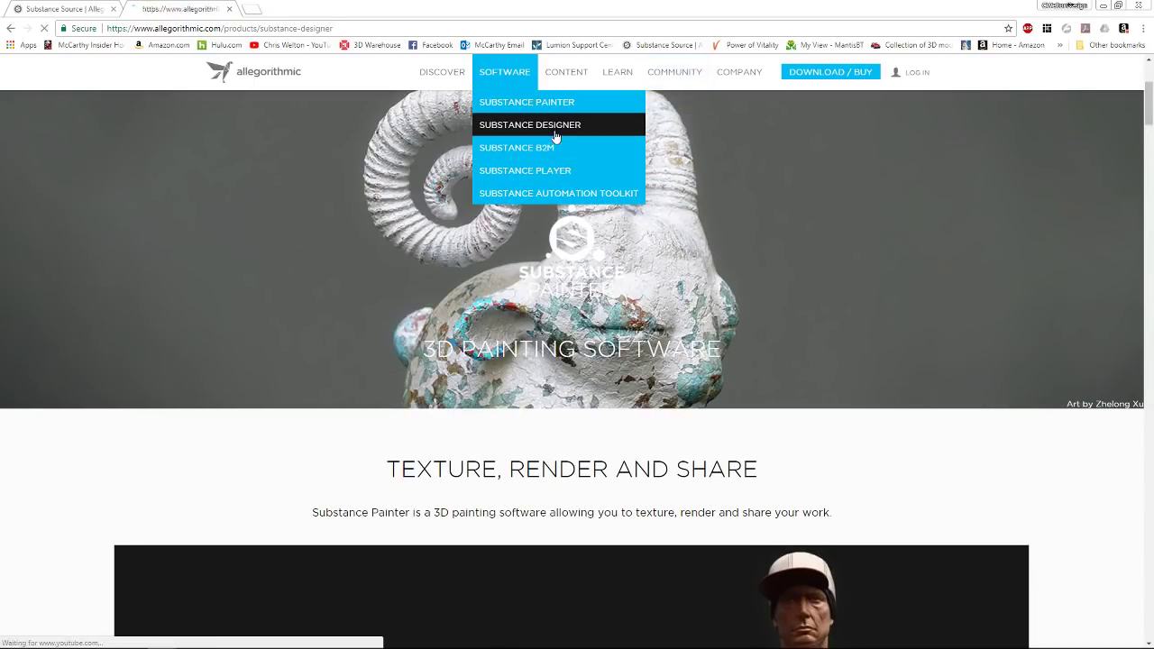
pyautogui.click(552, 128)
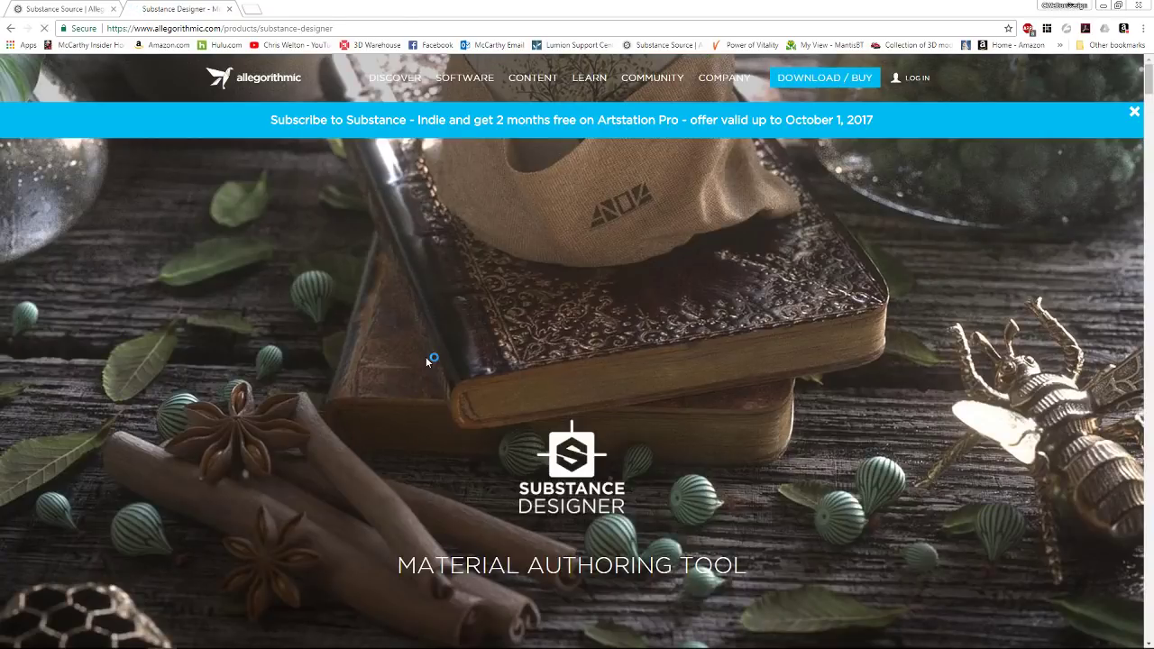
pyautogui.scroll(-4, 425, 356)
pyautogui.scroll(-7, 421, 368)
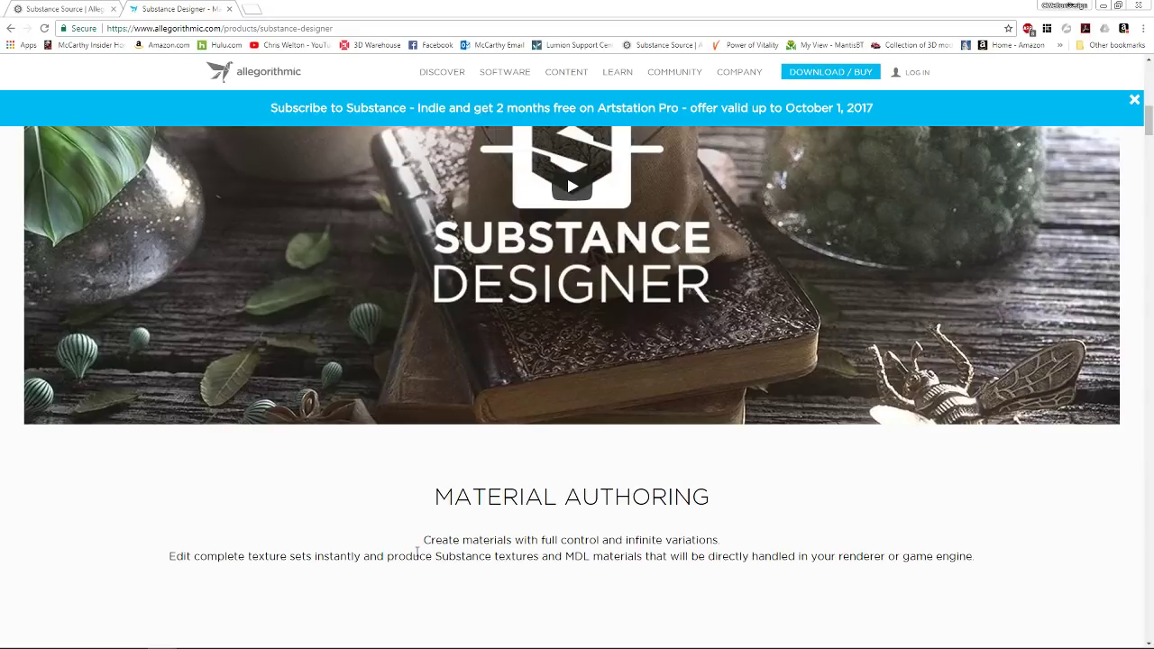
pyautogui.scroll(-3, 361, 330)
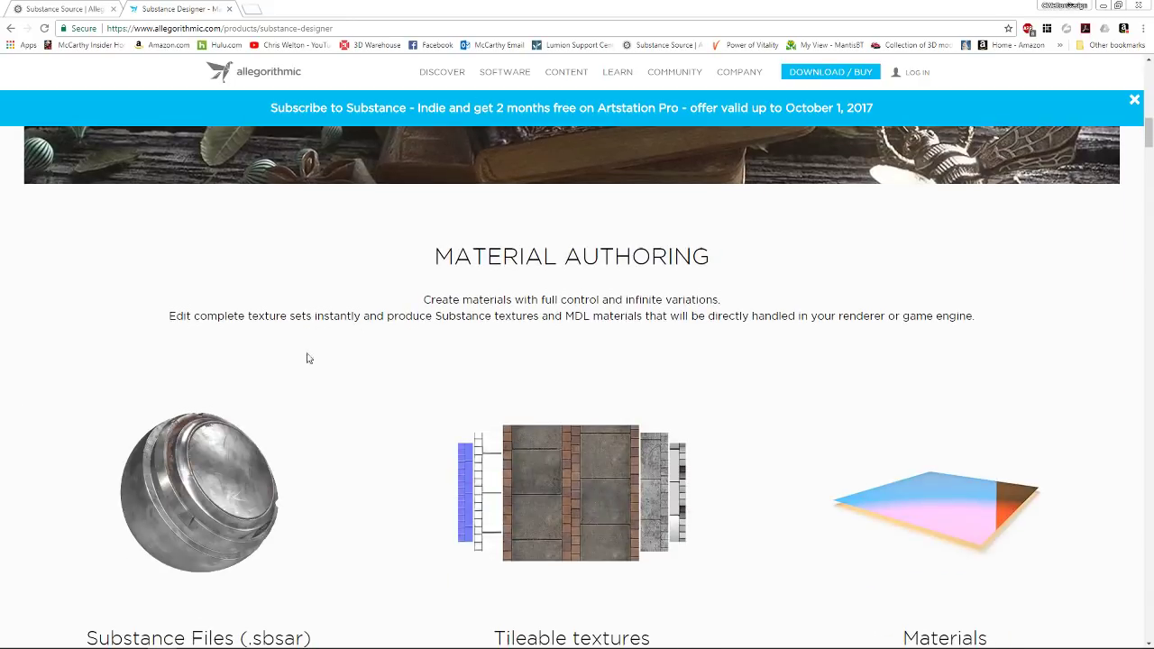
pyautogui.scroll(-2, 102, 417)
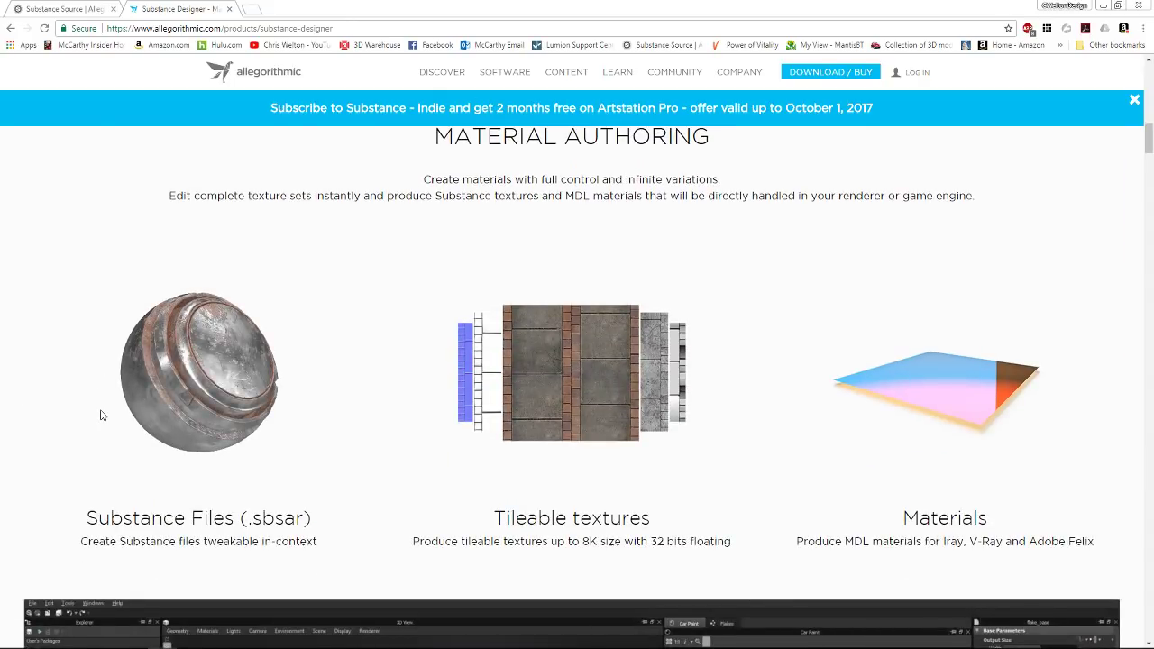
# Examine the Substance Designer interface image and the material output types, and highlight "(.sbsar)" in the Substance Files heading
pyautogui.scroll(-1, 103, 413)
pyautogui.scroll(-5, 102, 413)
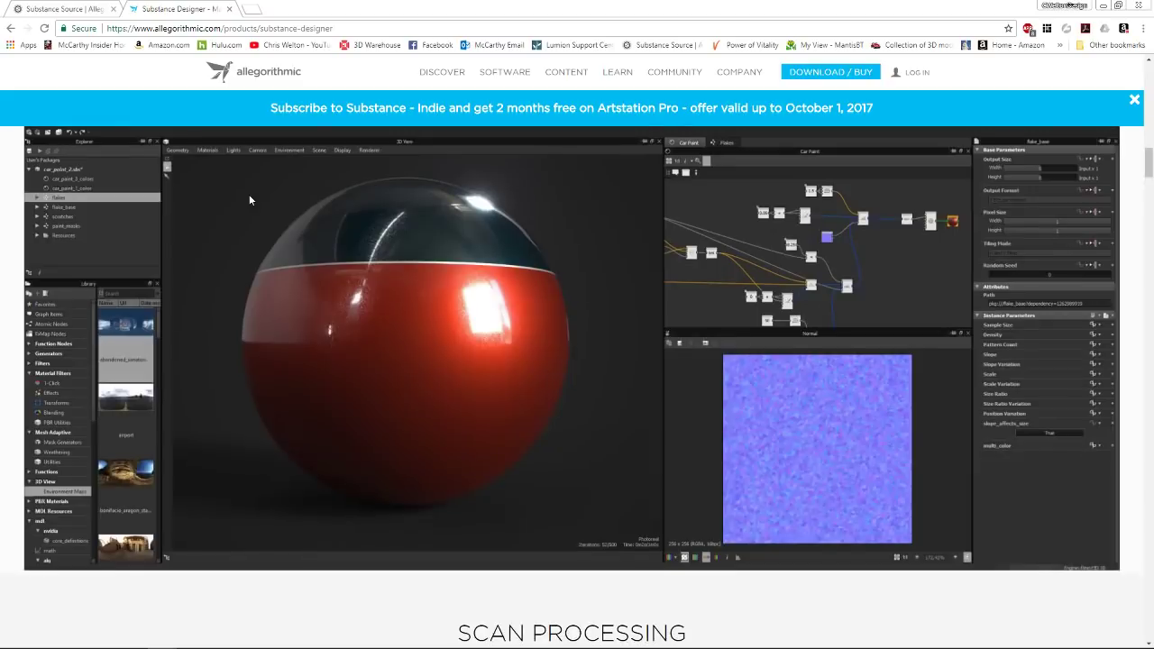
pyautogui.scroll(4, 262, 288)
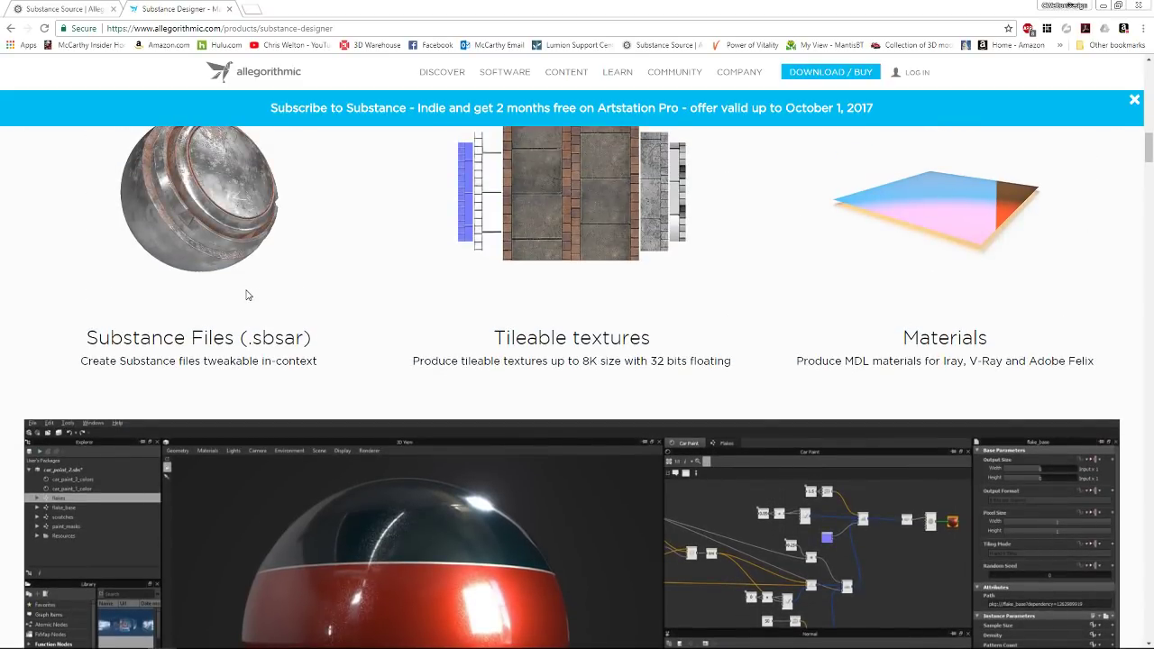
pyautogui.scroll(-2, 478, 389)
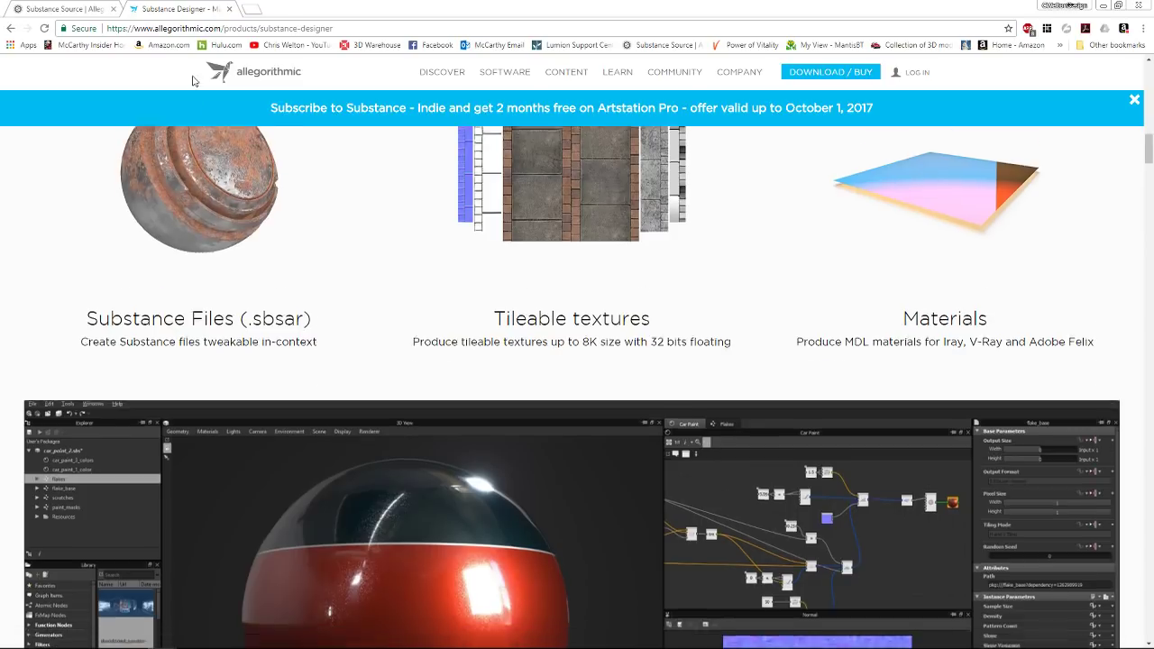
pyautogui.scroll(-2, 479, 389)
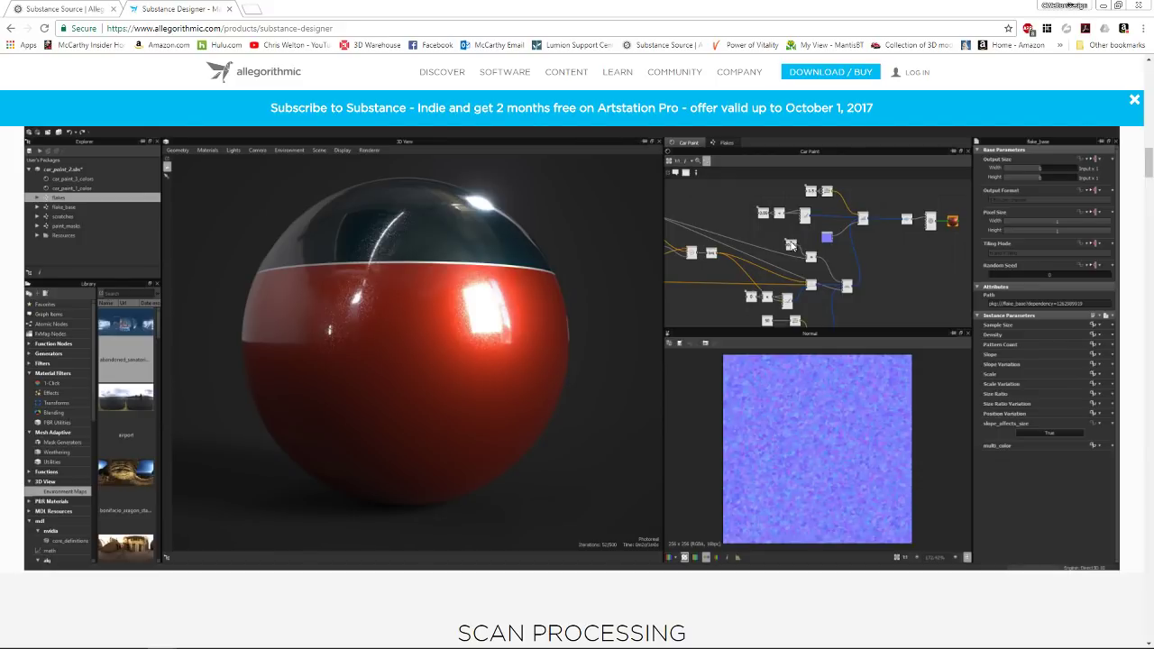
pyautogui.scroll(-4, 791, 245)
pyautogui.scroll(4, 626, 385)
pyautogui.scroll(6, 626, 379)
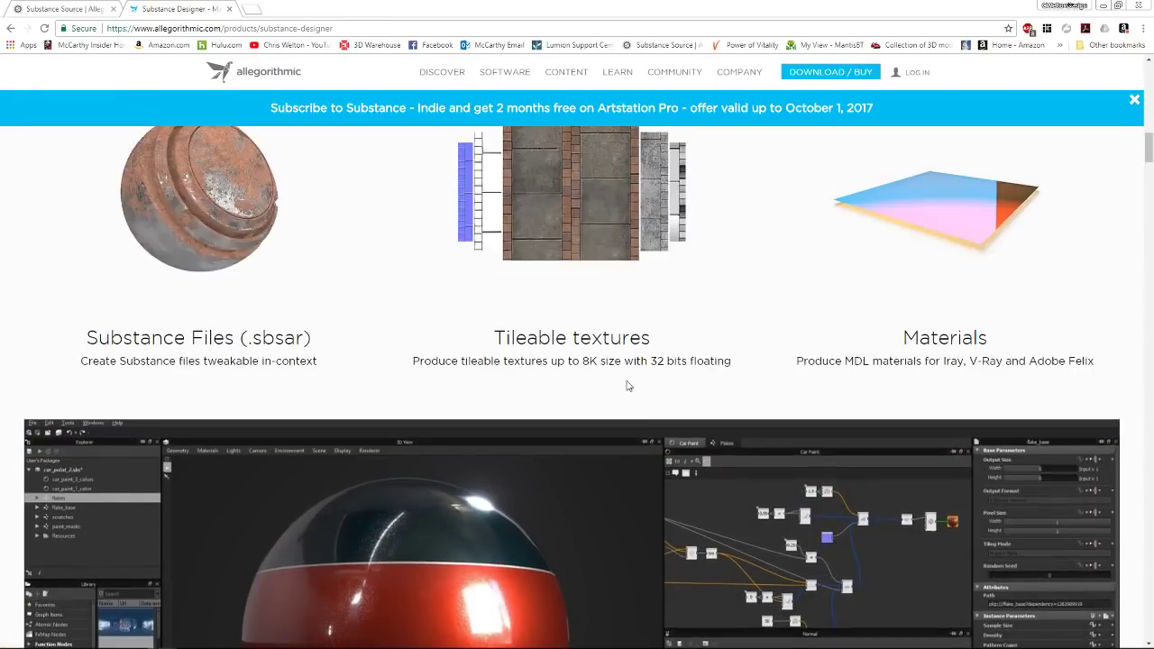
pyautogui.scroll(-1, 352, 513)
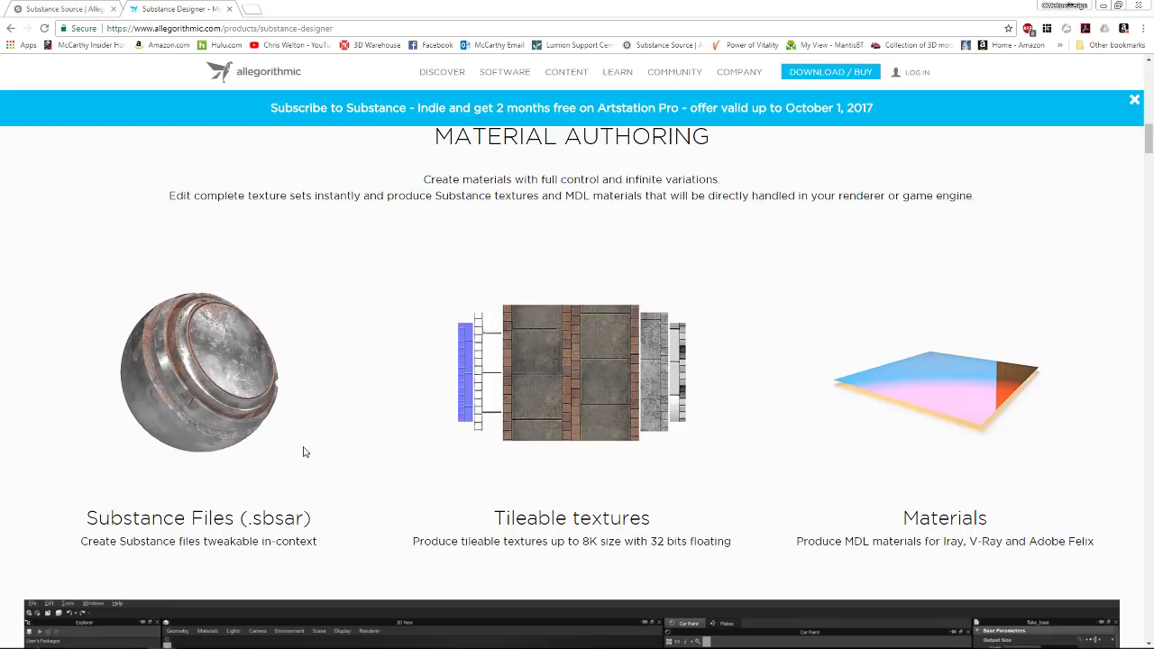
pyautogui.moveTo(315, 525); pyautogui.dragTo(238, 518)
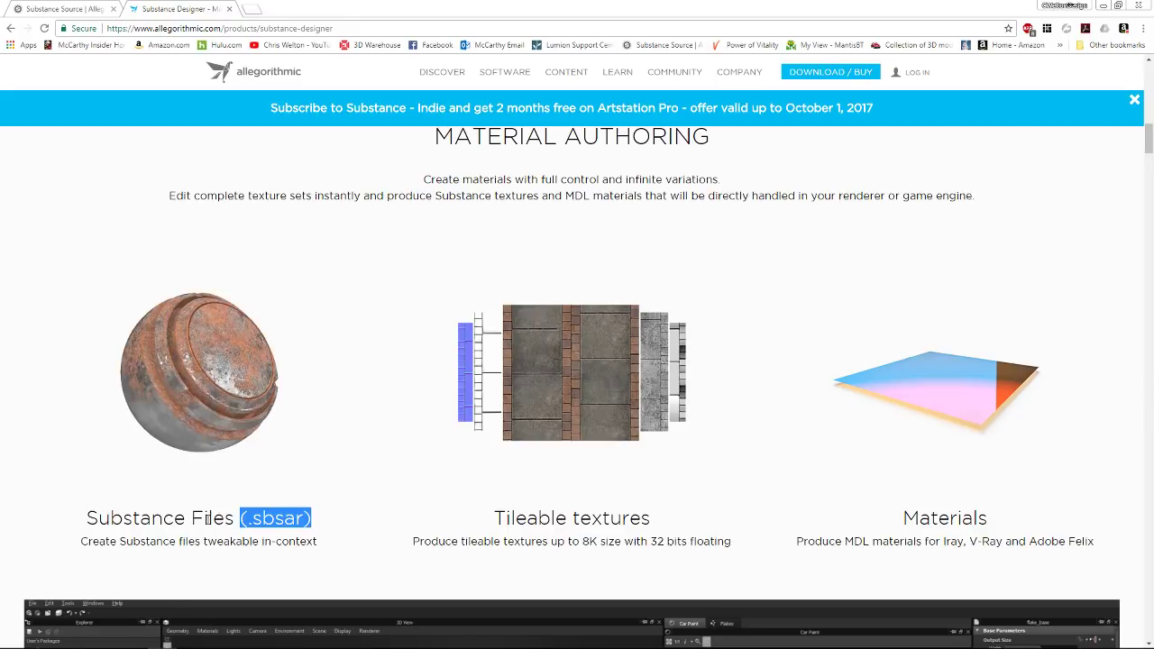
# Open the Substance Source product page and browse the sample materials in its ever-growing library section
pyautogui.scroll(4, 307, 555)
pyautogui.scroll(8, 308, 555)
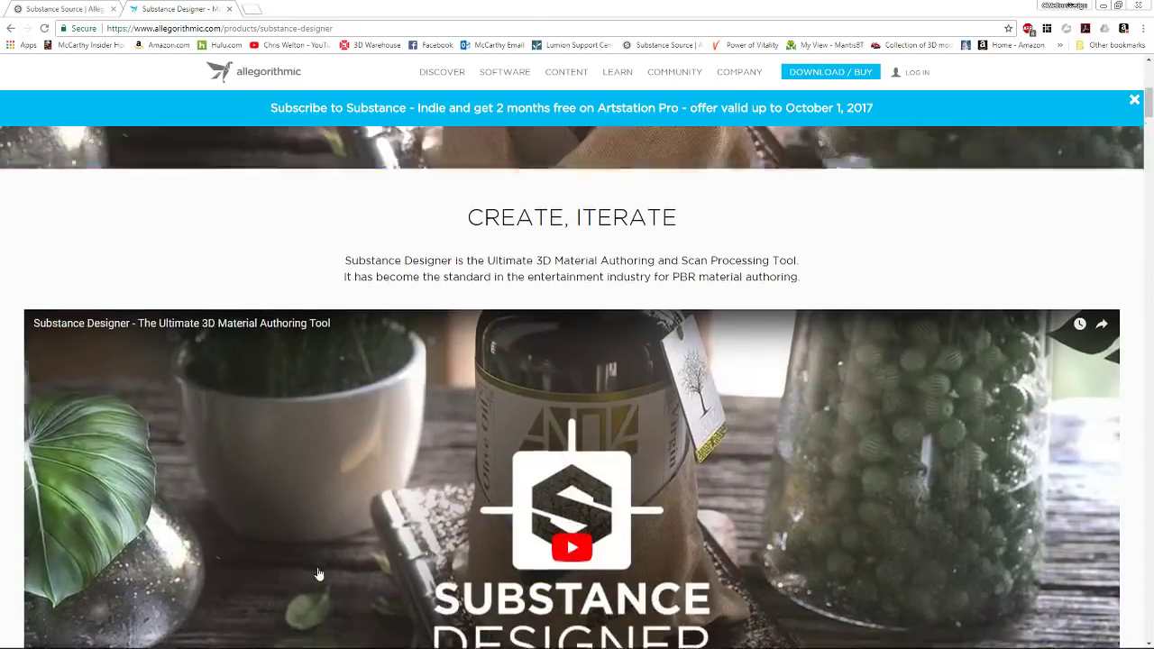
pyautogui.scroll(1, 320, 566)
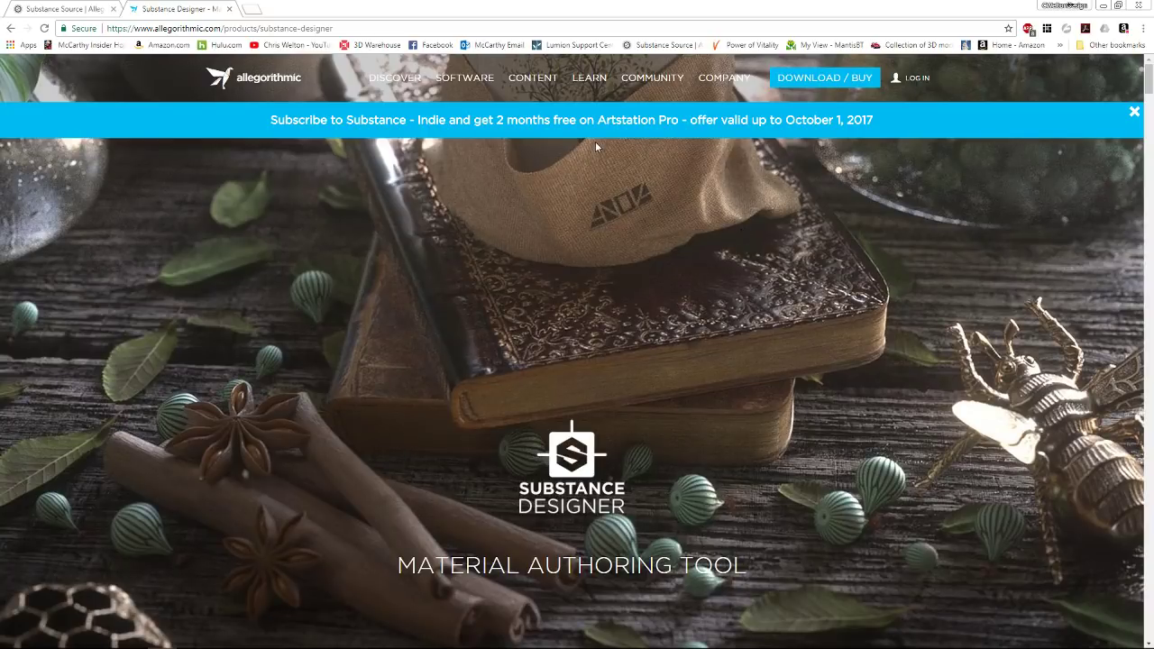
pyautogui.moveTo(519, 96)
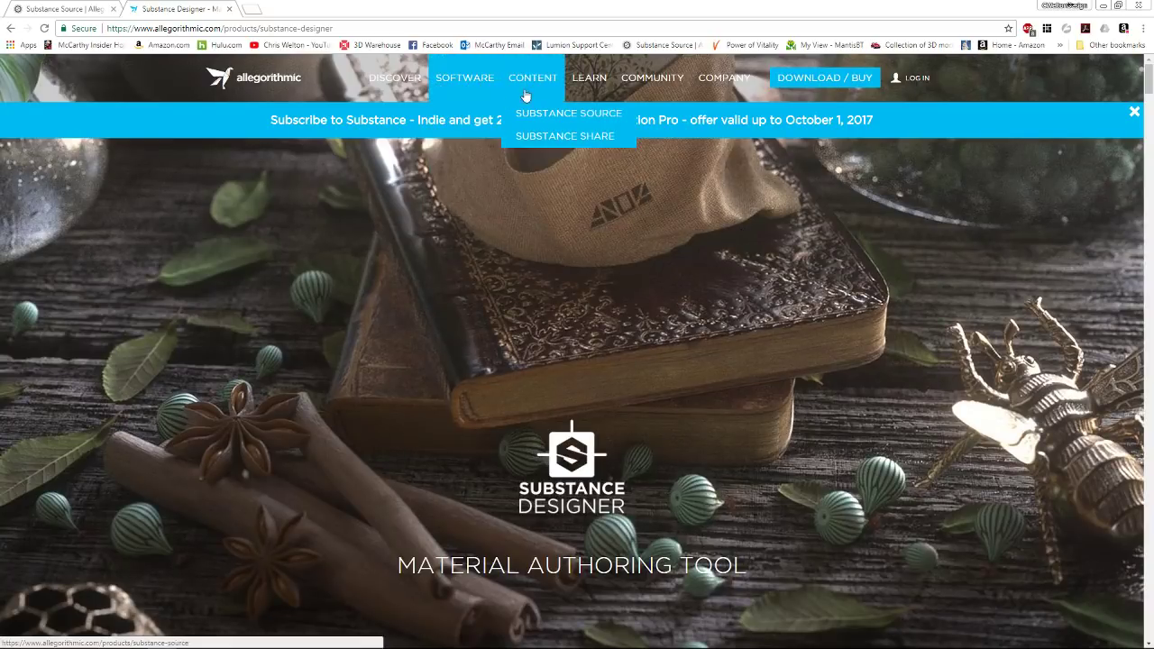
pyautogui.click(558, 114)
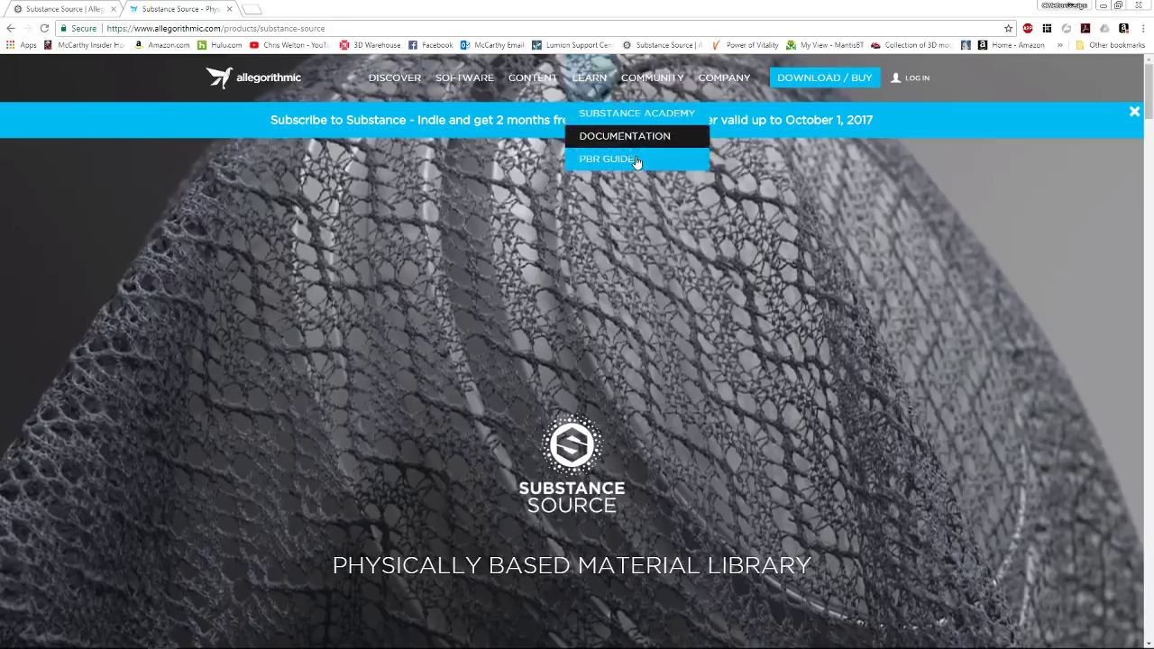
pyautogui.scroll(-4, 469, 332)
pyautogui.scroll(-6, 457, 374)
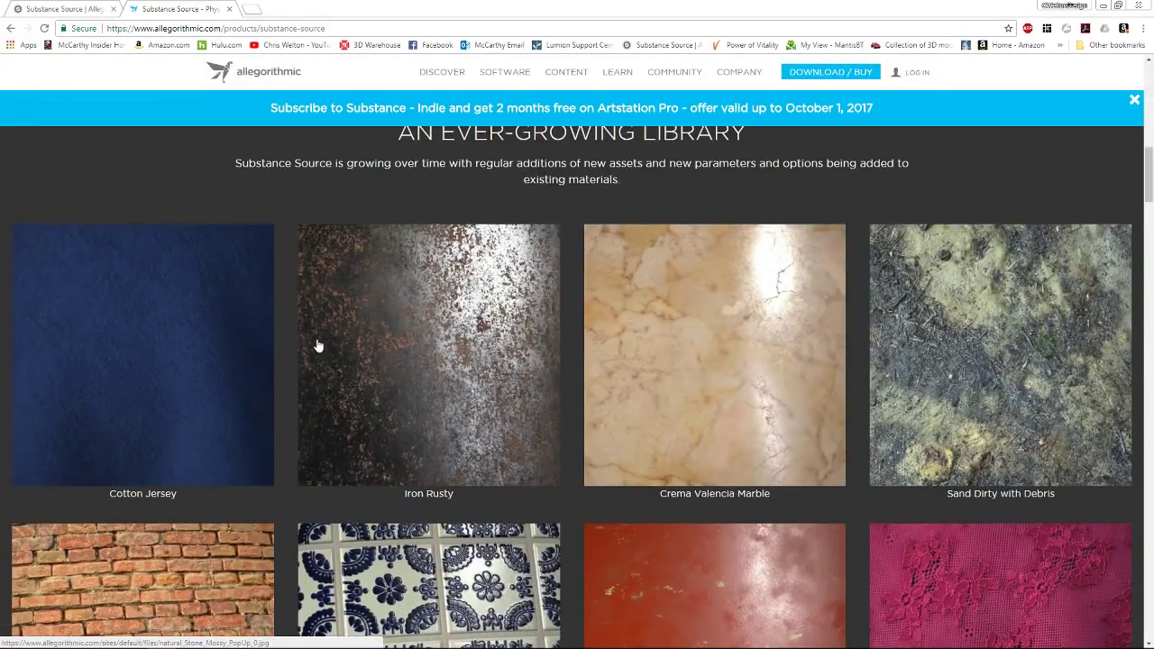
pyautogui.scroll(-3, 317, 345)
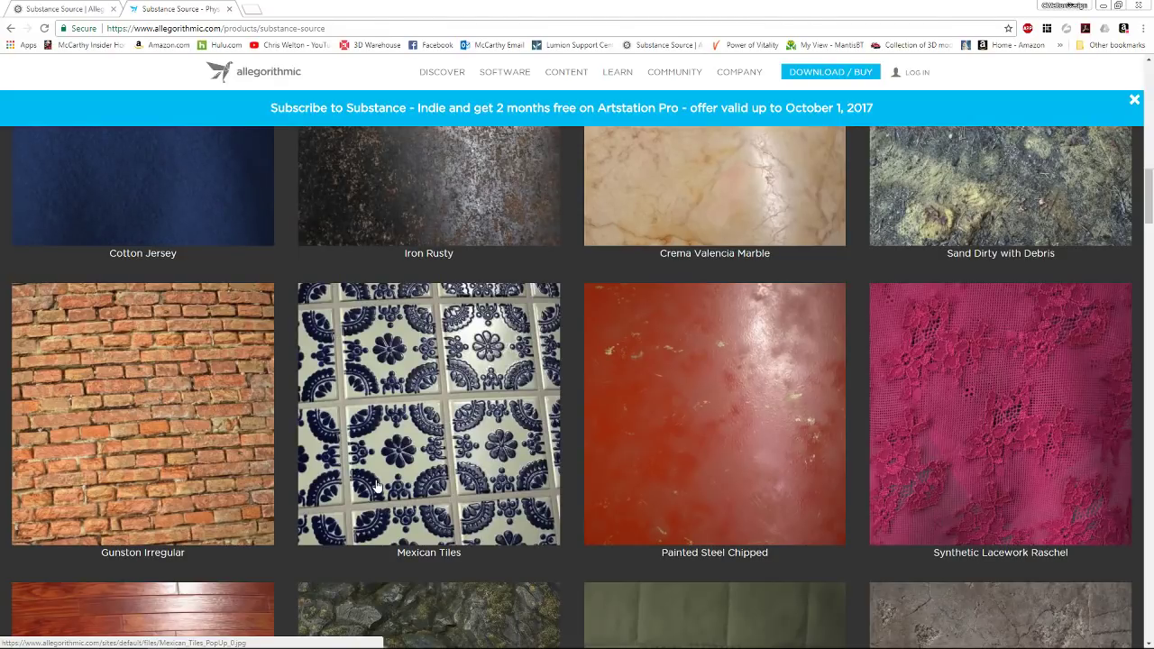
pyautogui.scroll(-4, 440, 446)
pyautogui.scroll(2, 553, 334)
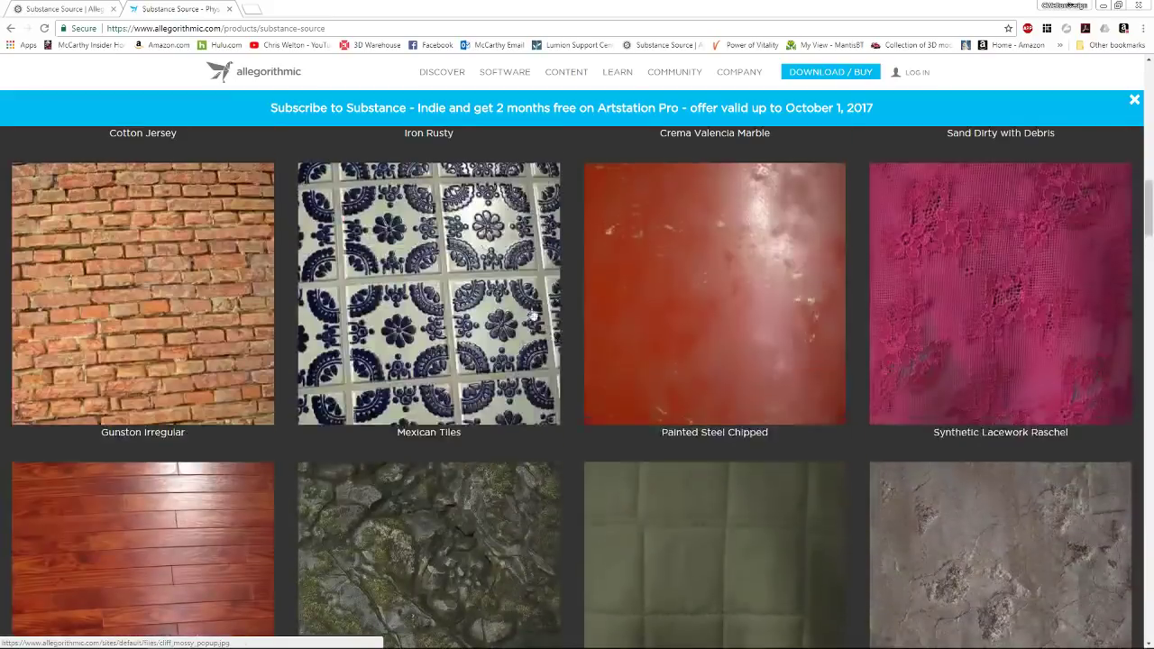
# Return to the source.allegorithmic.com tab, highlight its web address briefly, and look over the featured assets on the home page
pyautogui.click(97, 8)
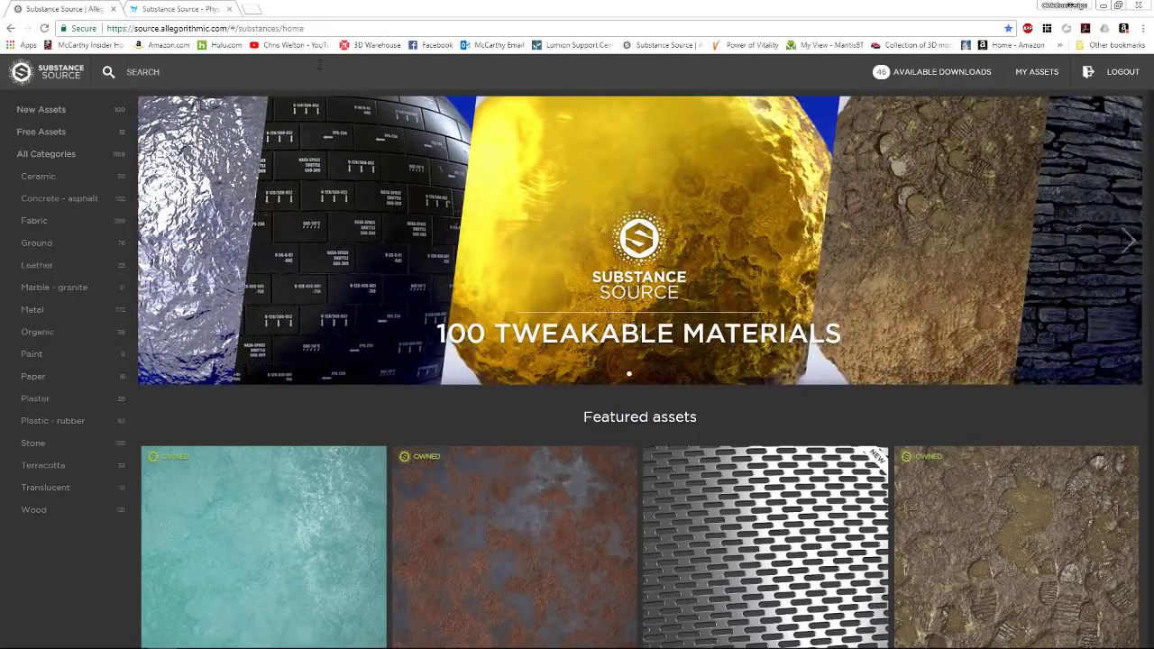
pyautogui.click(388, 31)
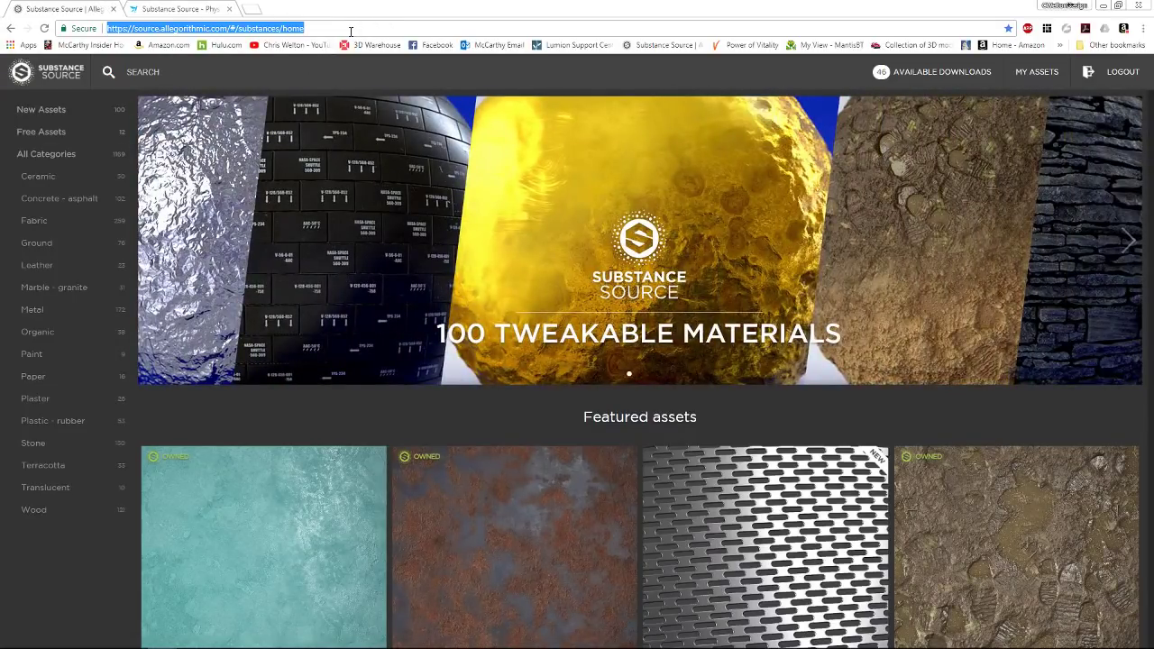
pyautogui.click(350, 32)
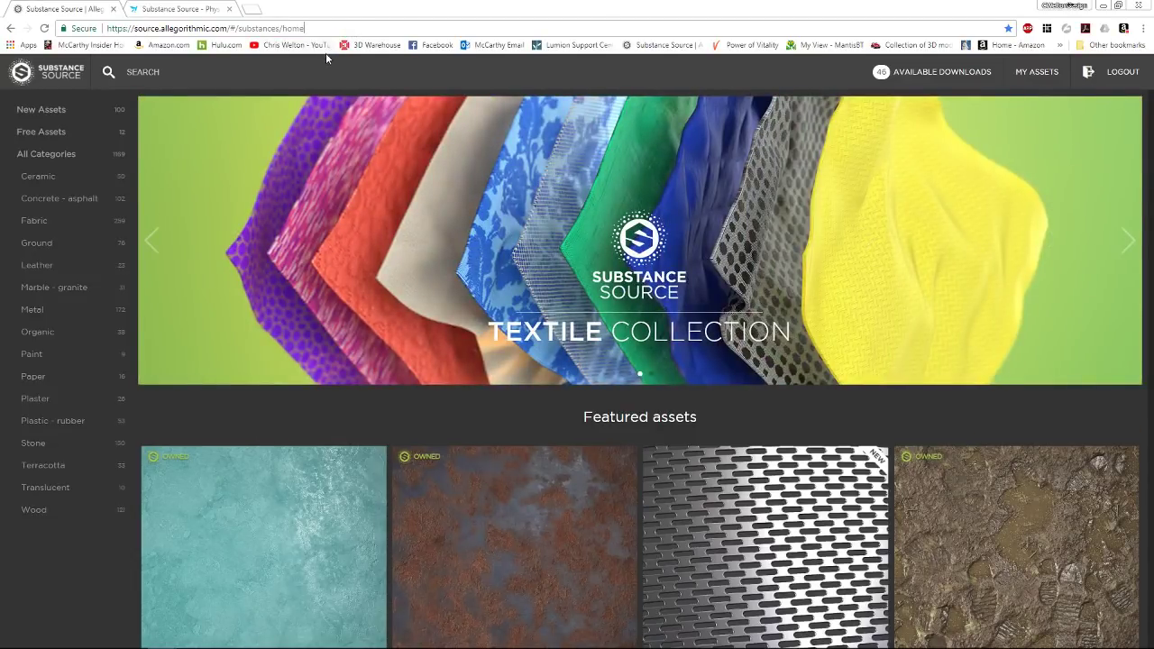
pyautogui.scroll(-3, 150, 238)
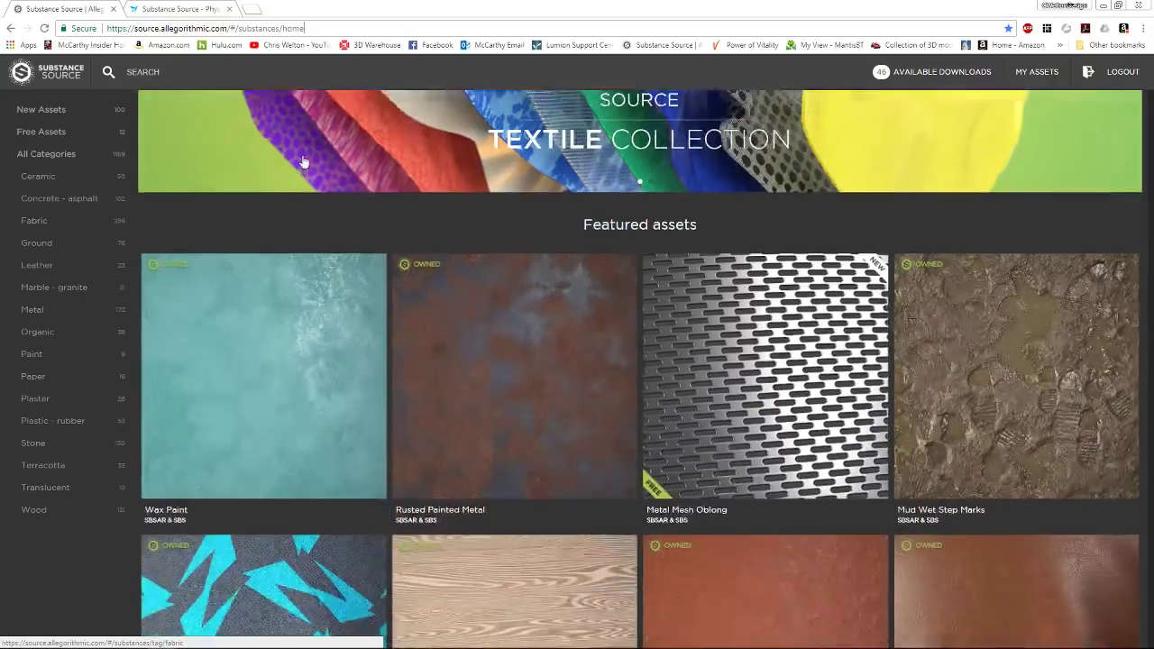
pyautogui.scroll(3, 151, 239)
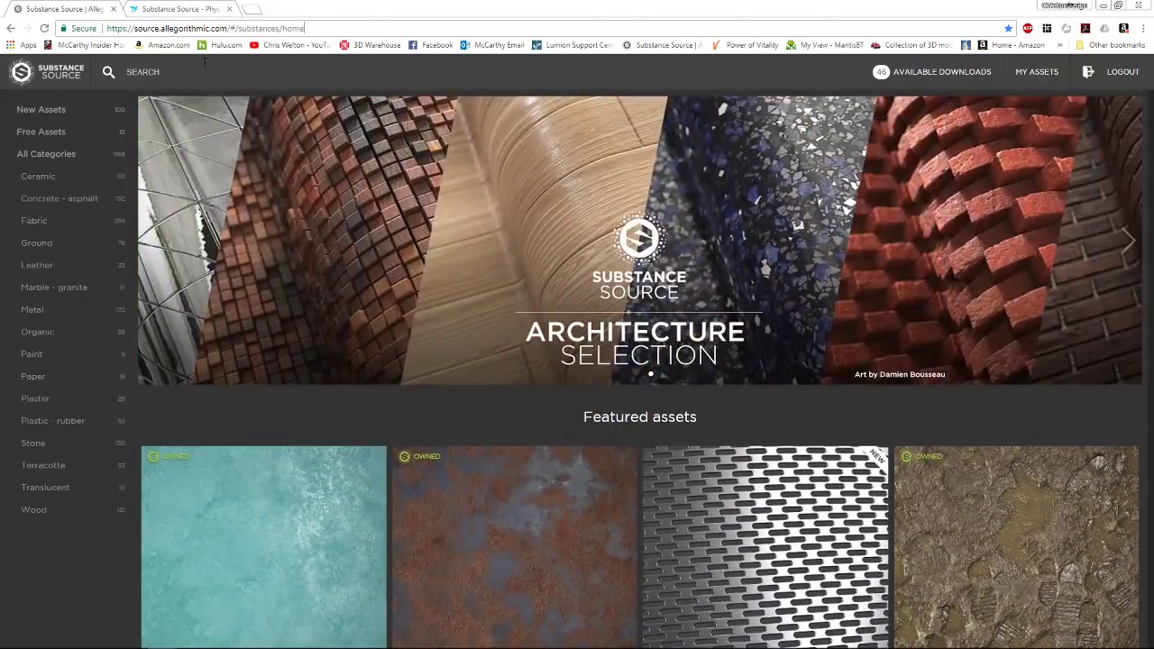
# List the assets of all categories, and switch the list to the Fabric category
pyautogui.click(82, 162)
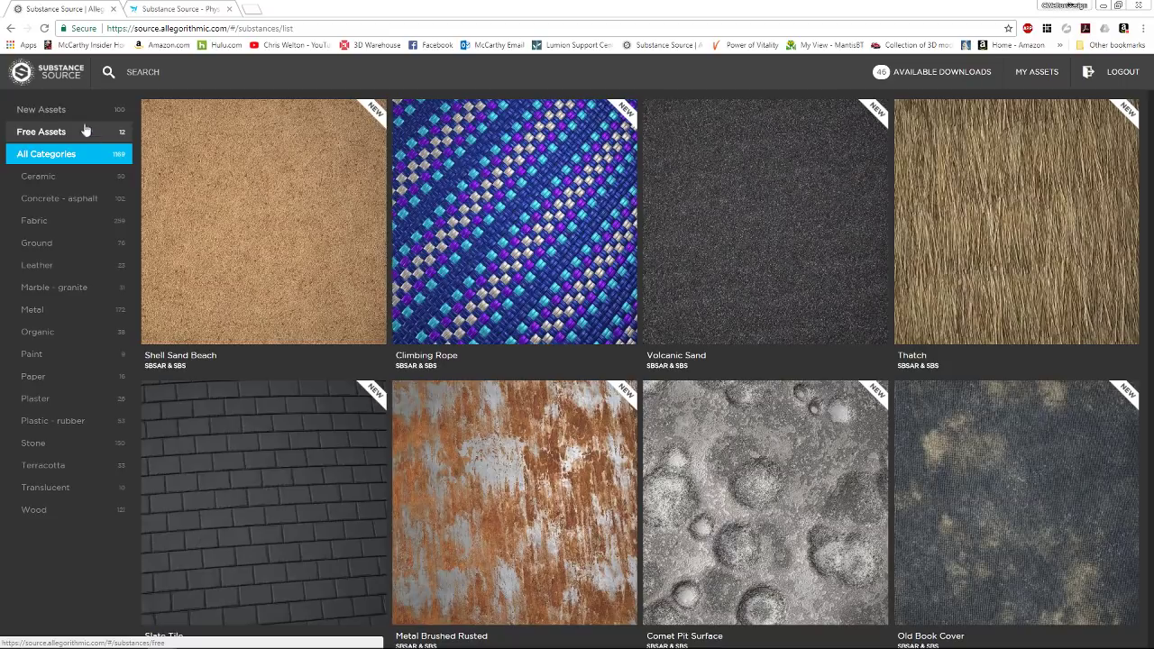
pyautogui.moveTo(303, 483)
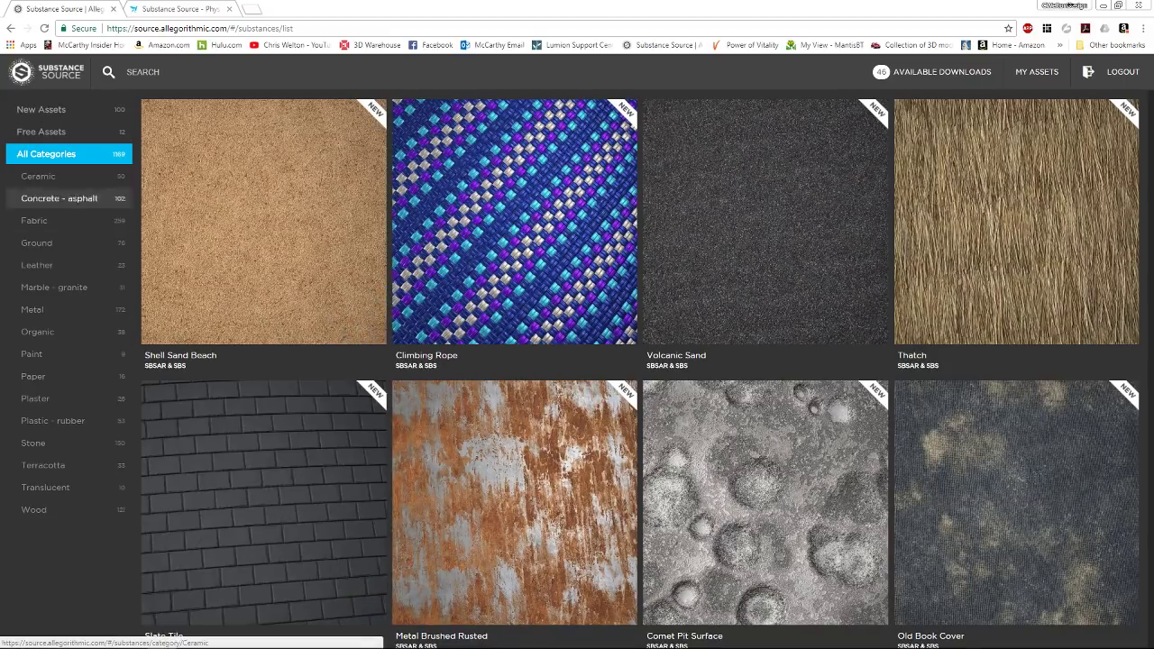
pyautogui.click(85, 225)
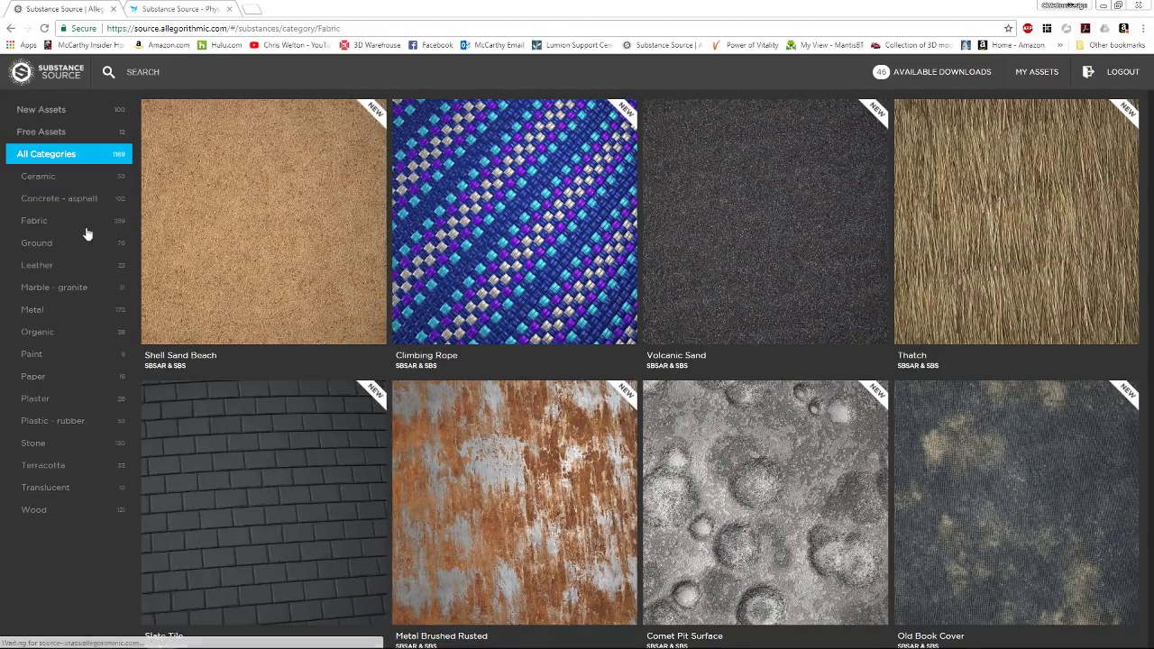
# Open the Wool Cellular Woven Stripes material from the Fabric list and advance its preview images past the texture maps to the Bermuda Blue preset
pyautogui.moveTo(727, 262)
pyautogui.scroll(-10, 726, 262)
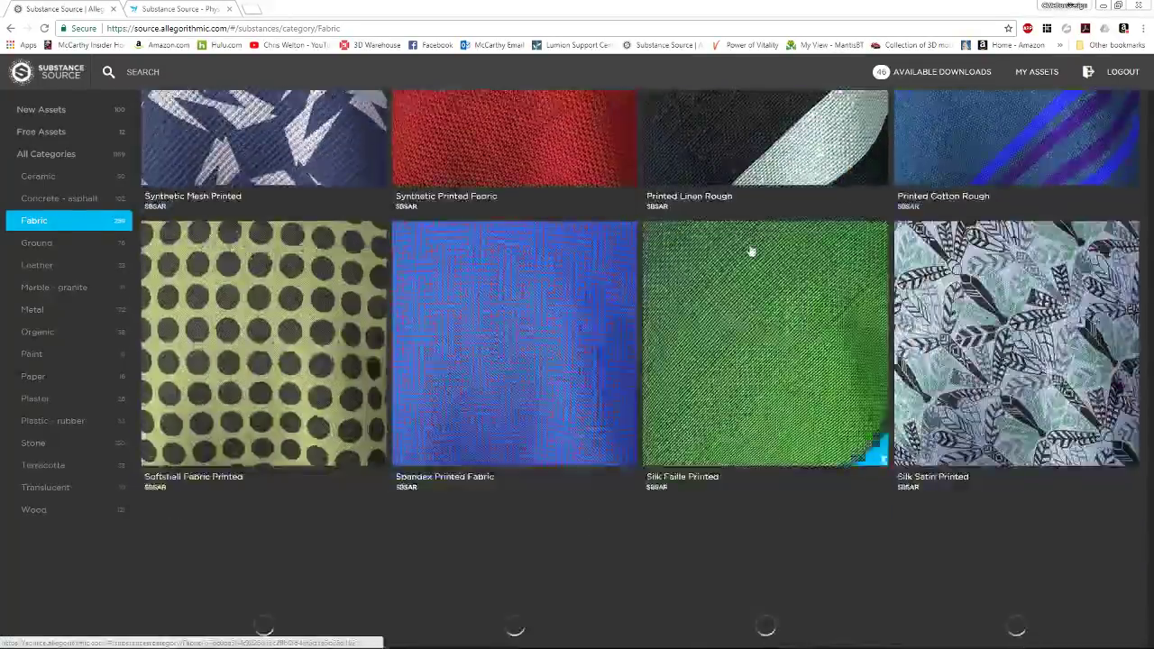
pyautogui.scroll(-10, 755, 250)
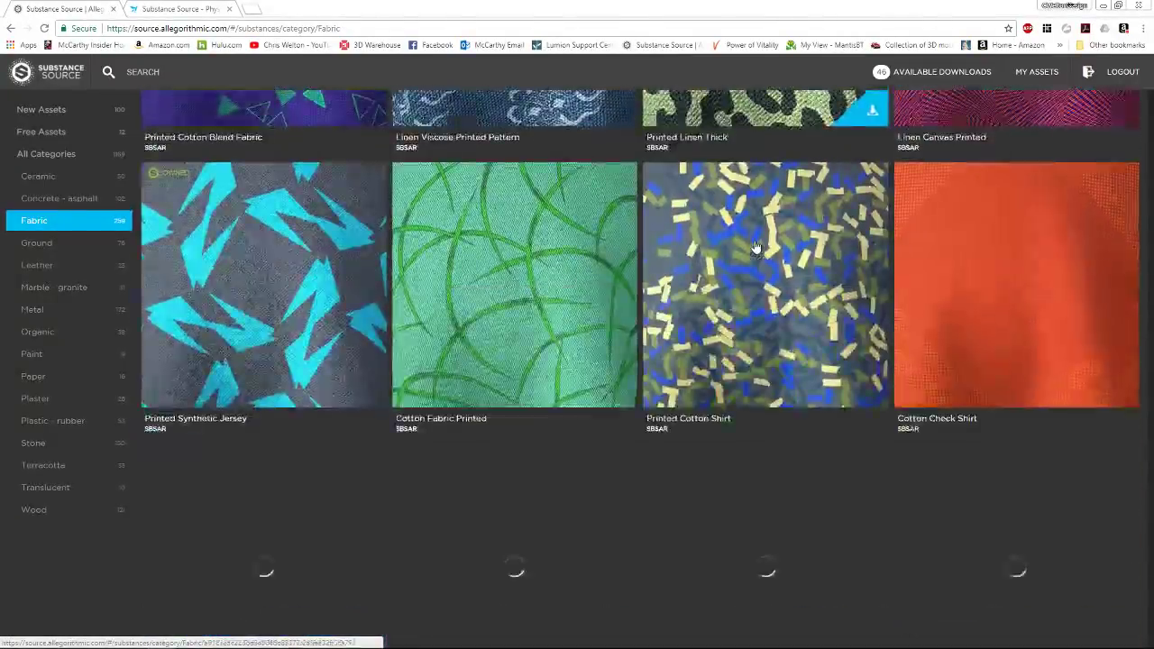
pyautogui.scroll(-8, 750, 252)
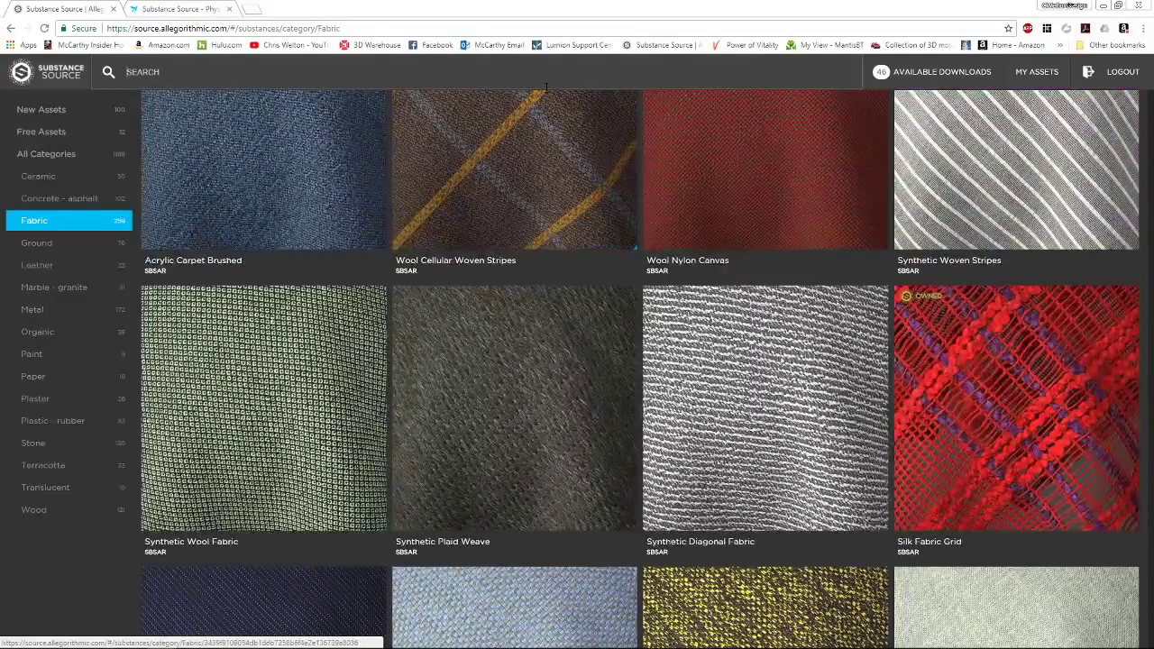
pyautogui.click(518, 137)
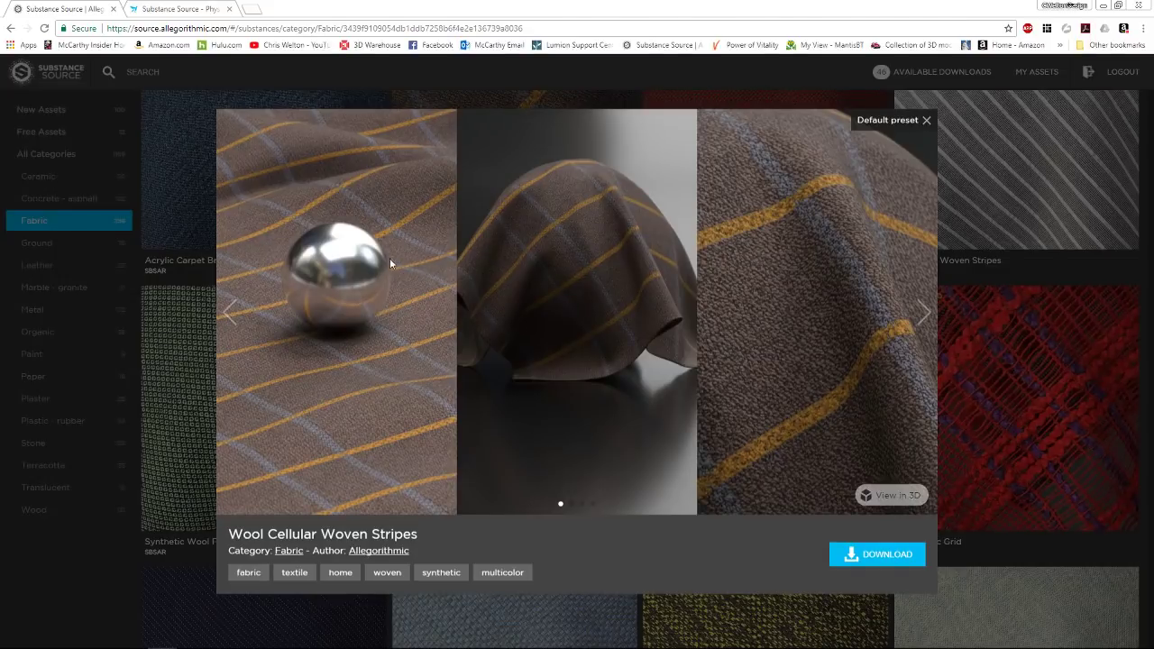
pyautogui.click(908, 289)
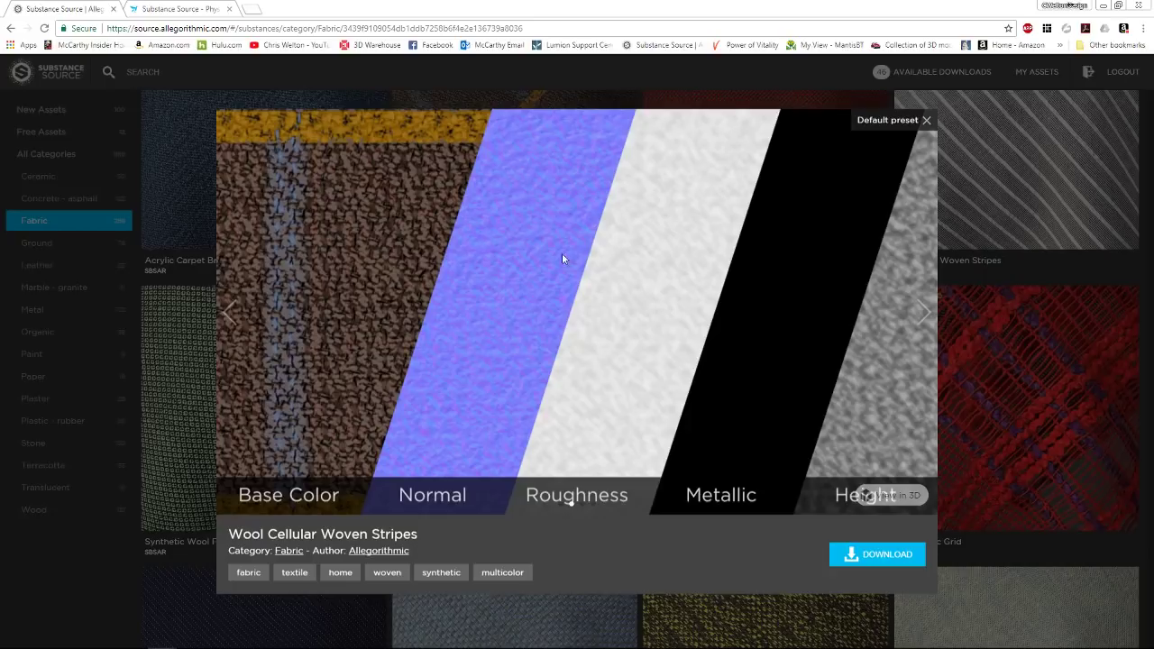
pyautogui.click(884, 350)
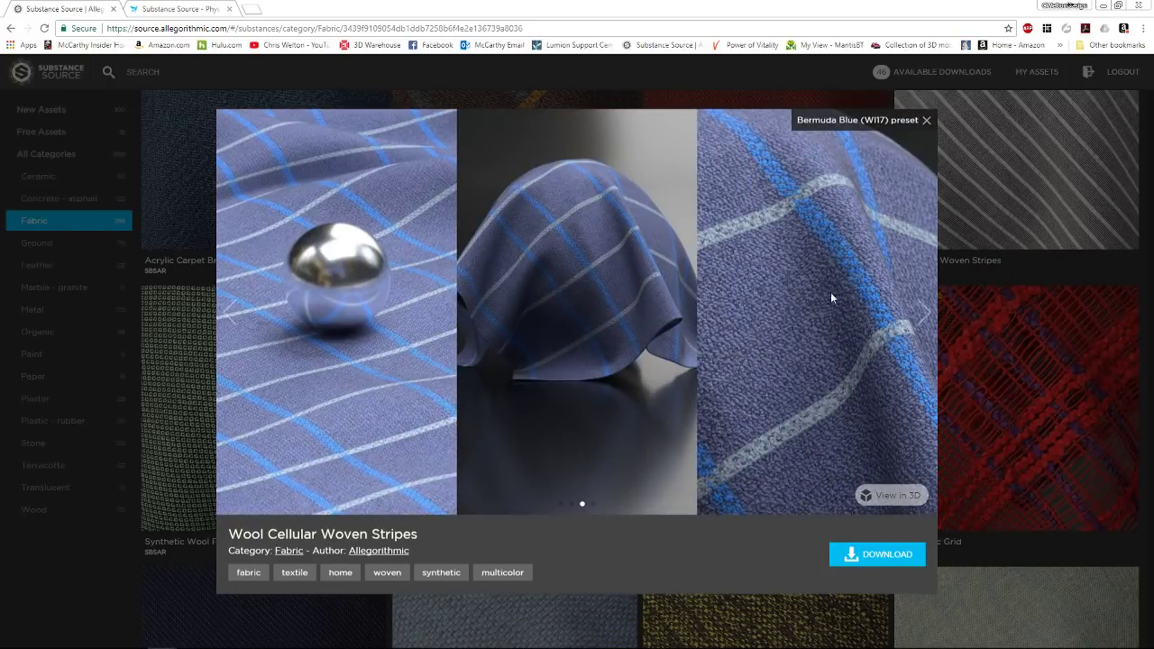
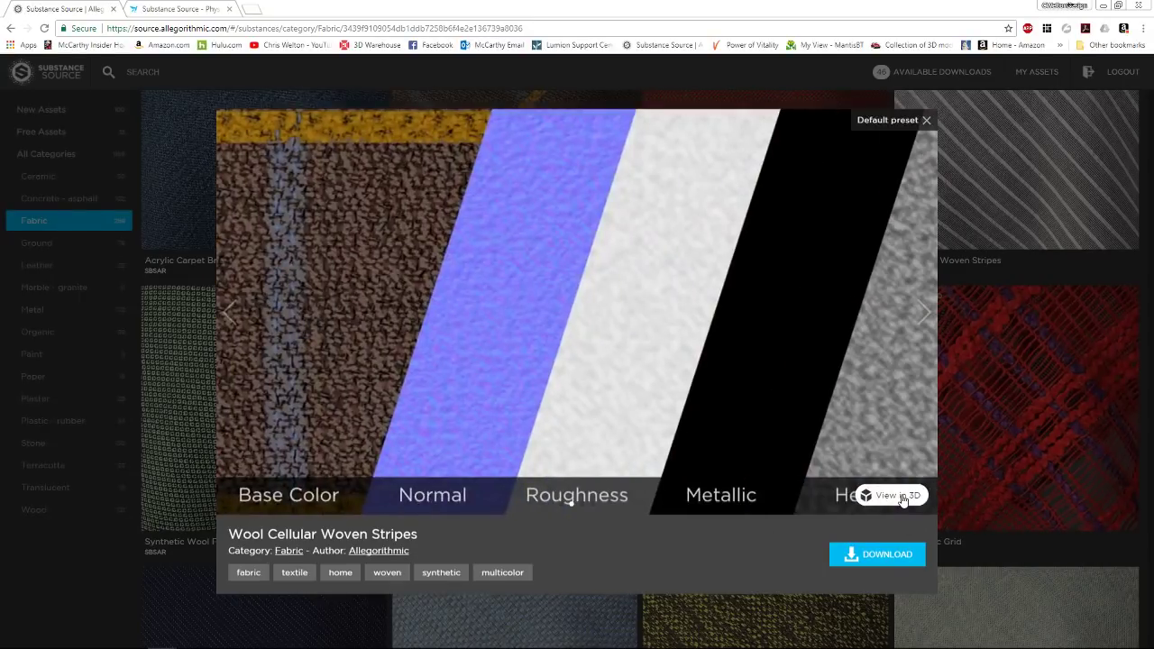
# View the Wool Cellular Woven Stripes material in 3D, inspect the draped cloth from several angles and up close, and close the preview
pyautogui.click(901, 498)
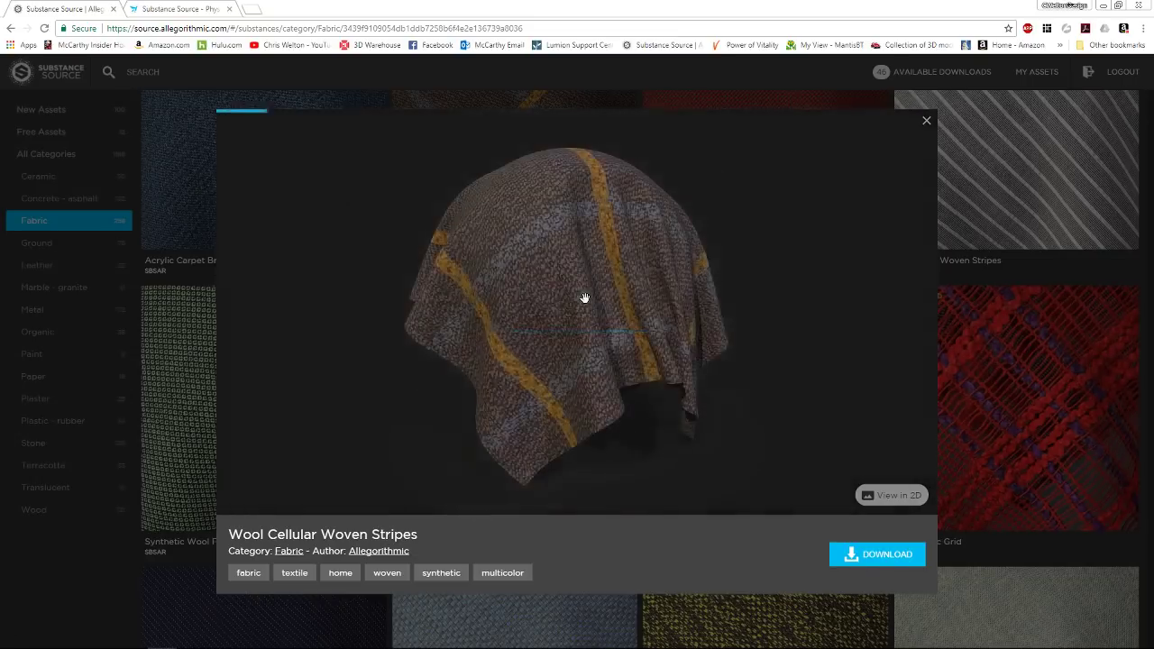
pyautogui.moveTo(719, 331); pyautogui.dragTo(742, 392)
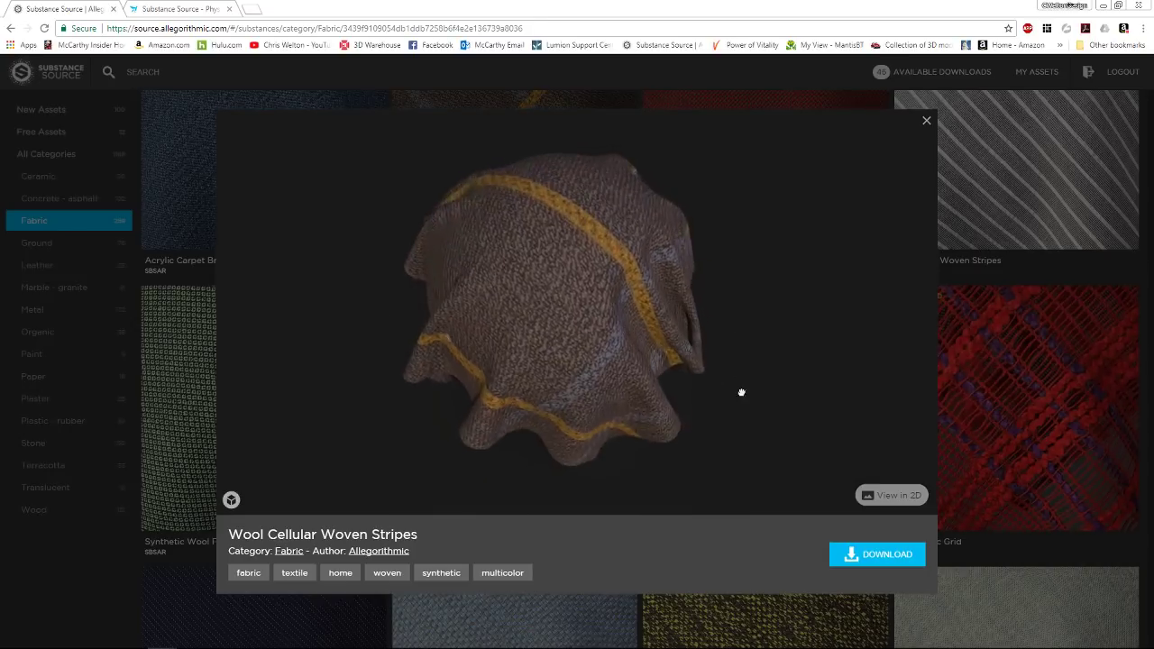
pyautogui.scroll(3, 546, 333)
pyautogui.moveTo(546, 333)
pyautogui.mouseDown()
pyautogui.moveTo(613, 306)
pyautogui.moveTo(627, 316)
pyautogui.moveTo(549, 315)
pyautogui.mouseUp()
pyautogui.scroll(-3, 549, 315)
pyautogui.click(1025, 330)
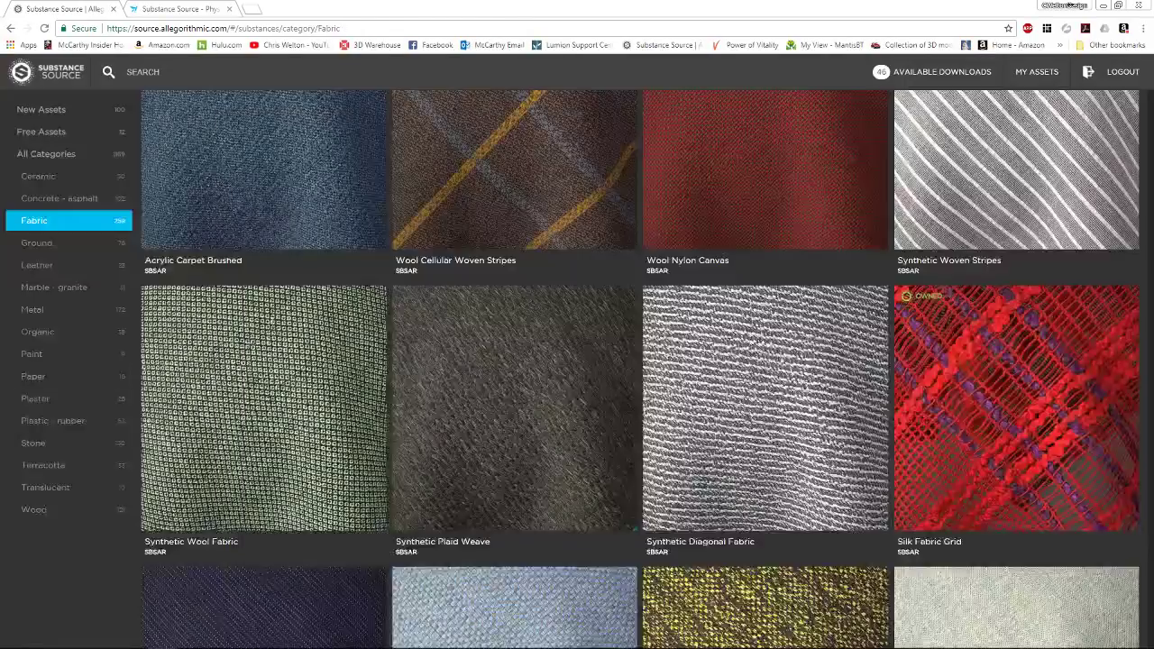
# Switch the asset list to the Metal category and browse its materials
pyautogui.click(48, 311)
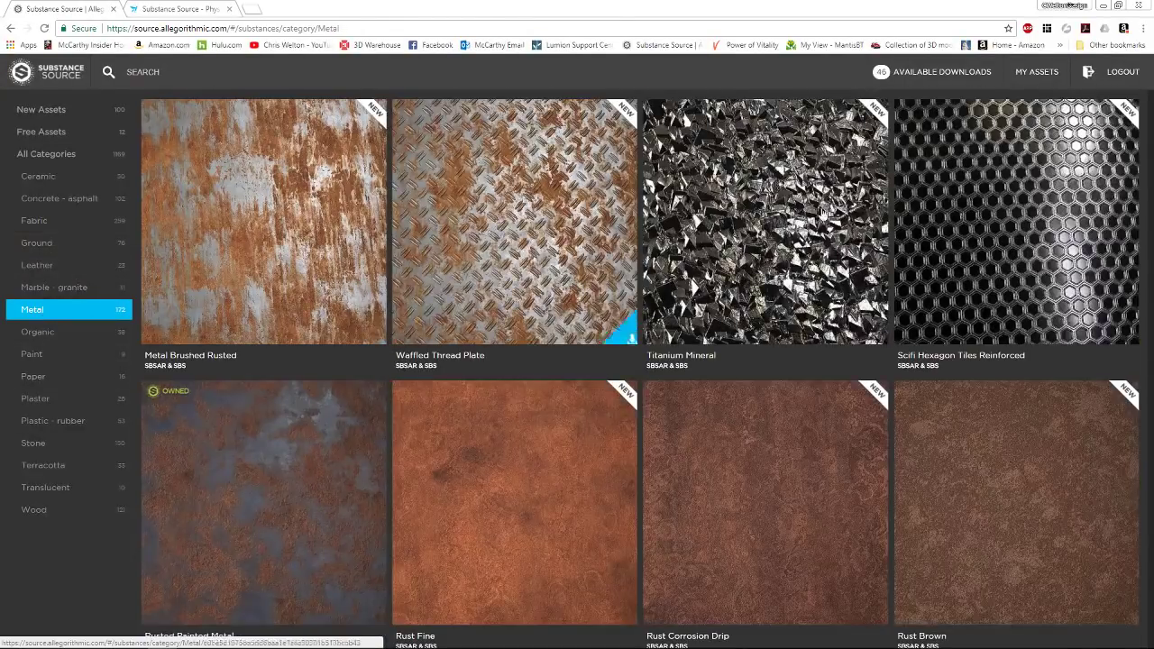
pyautogui.scroll(-12, 953, 193)
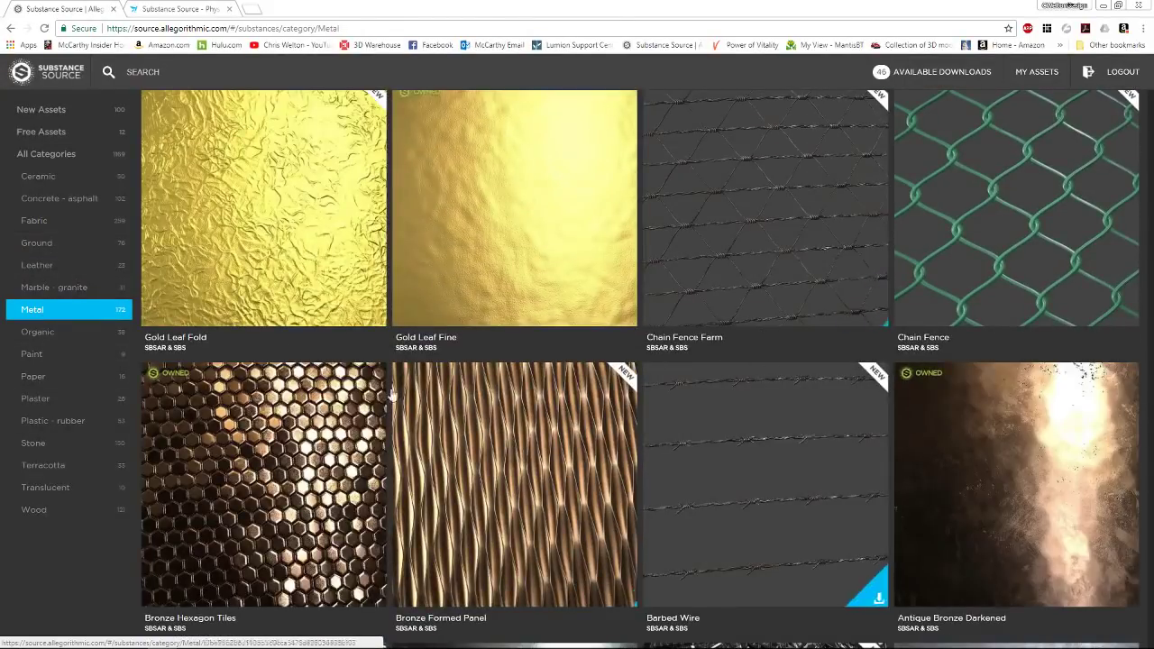
pyautogui.scroll(3, 559, 361)
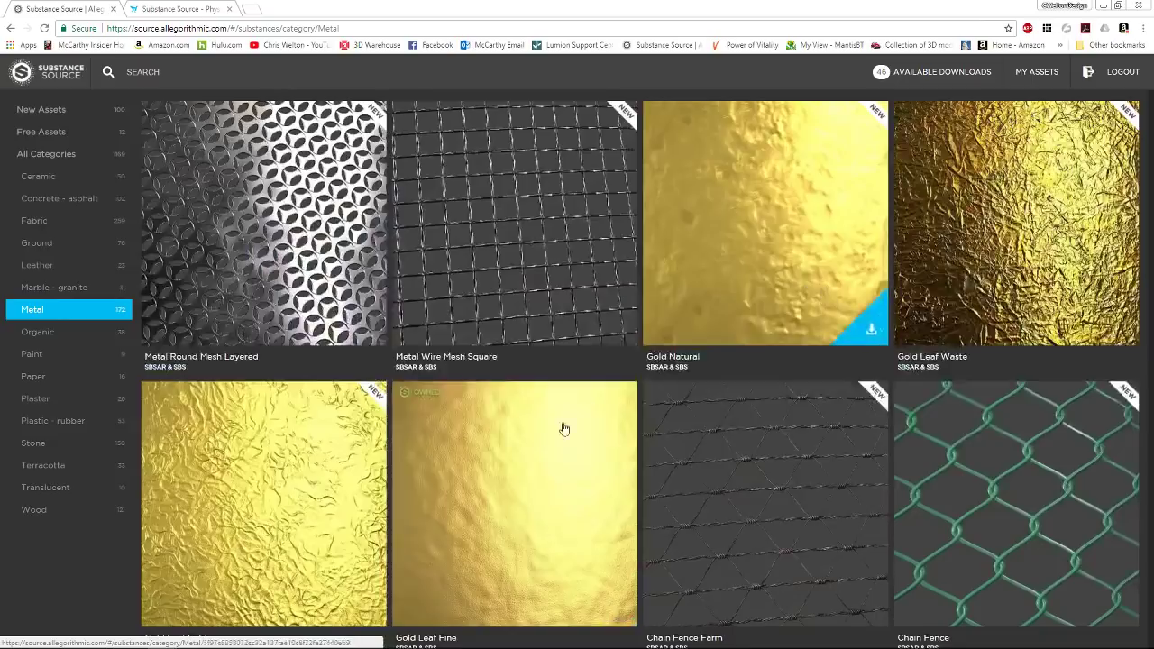
# Open the Gold Leaf Waste material, inspect its 3D preview from another angle and up close, and close it
pyautogui.click(1015, 248)
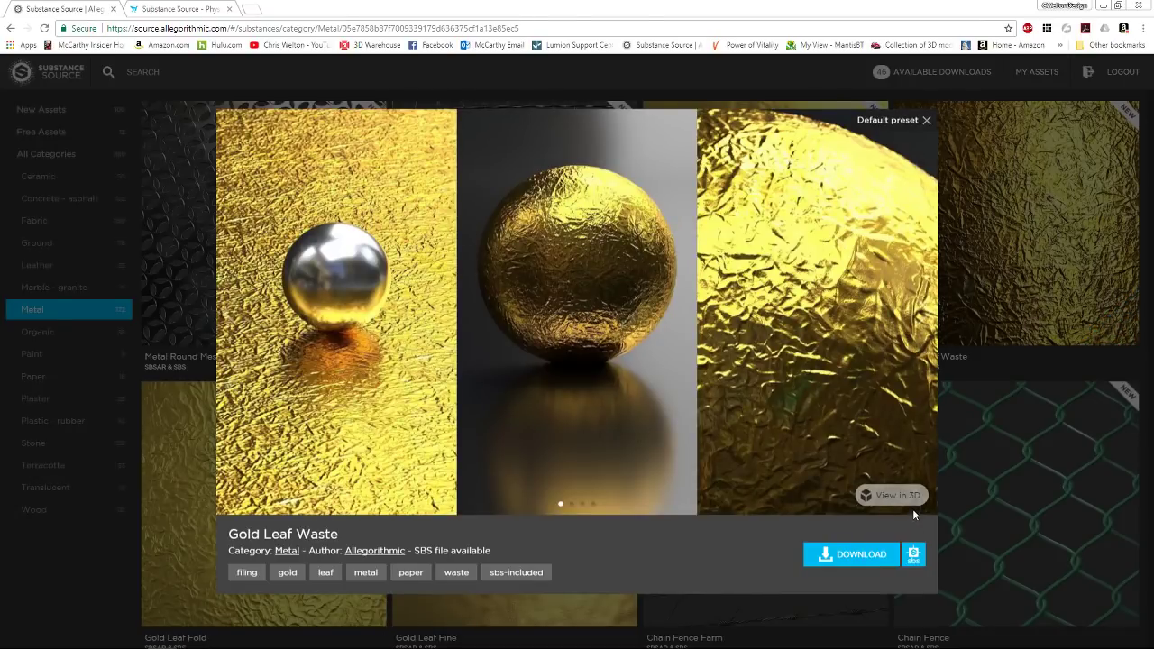
pyautogui.click(879, 495)
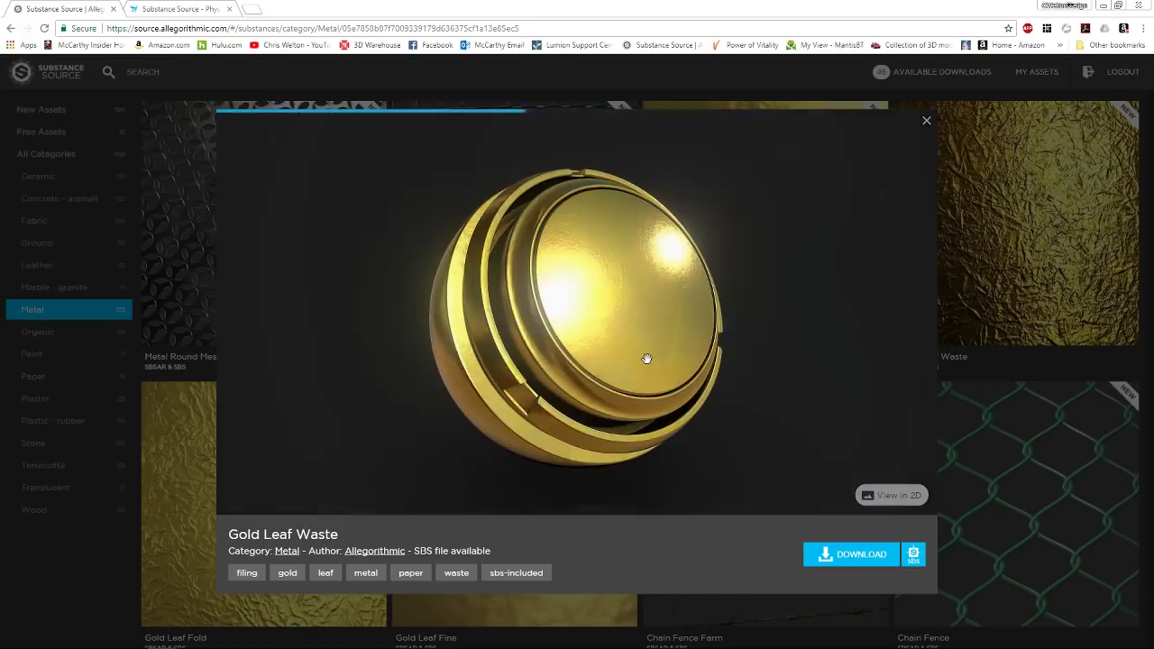
pyautogui.moveTo(646, 357); pyautogui.dragTo(692, 253)
pyautogui.scroll(3, 600, 287)
pyautogui.click(926, 120)
# Find the Aluminium Random Brushed material in the Metal list, examine its surface in the 3D preview, and close it
pyautogui.scroll(-8, 682, 283)
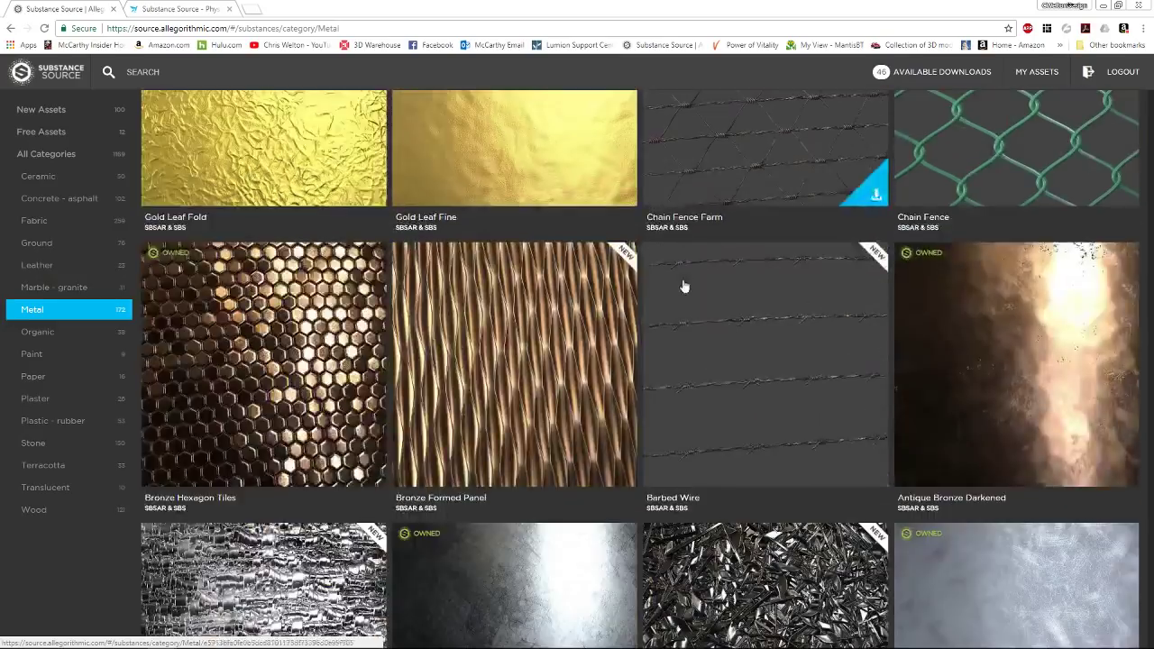
pyautogui.scroll(1, 685, 286)
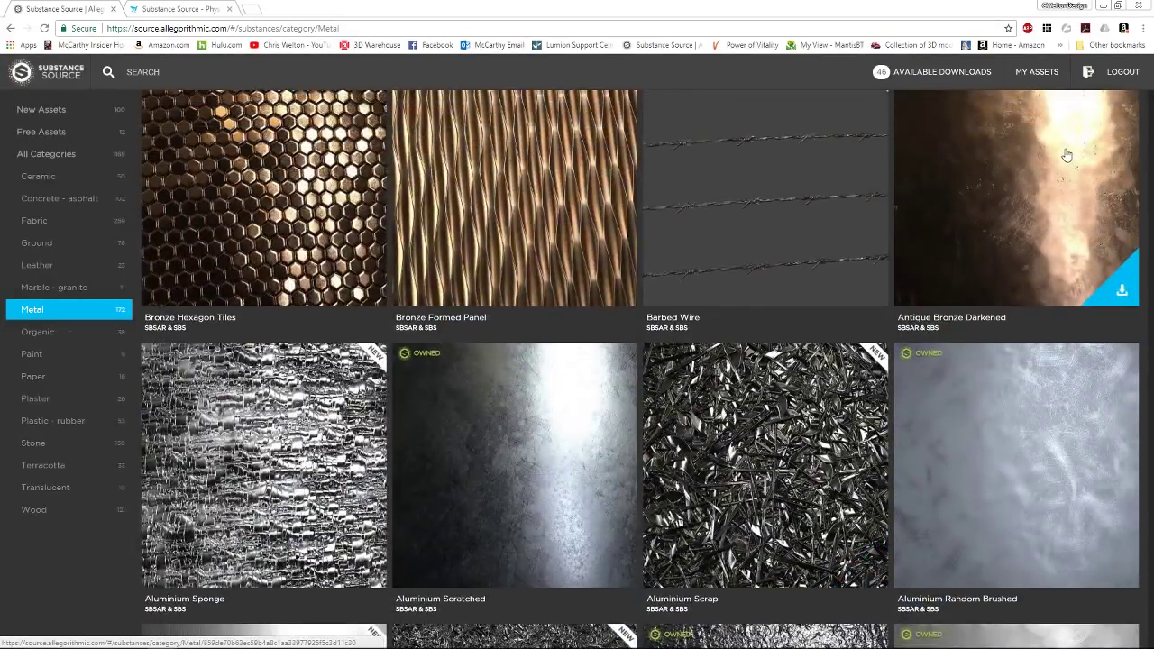
pyautogui.click(1048, 443)
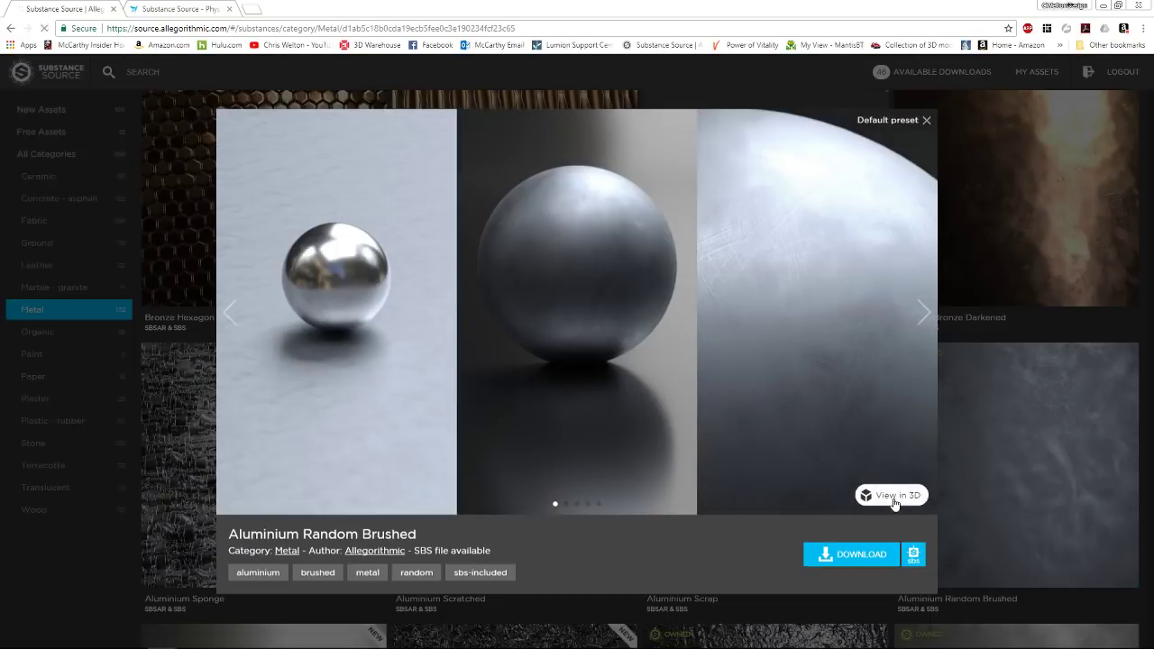
pyautogui.click(893, 498)
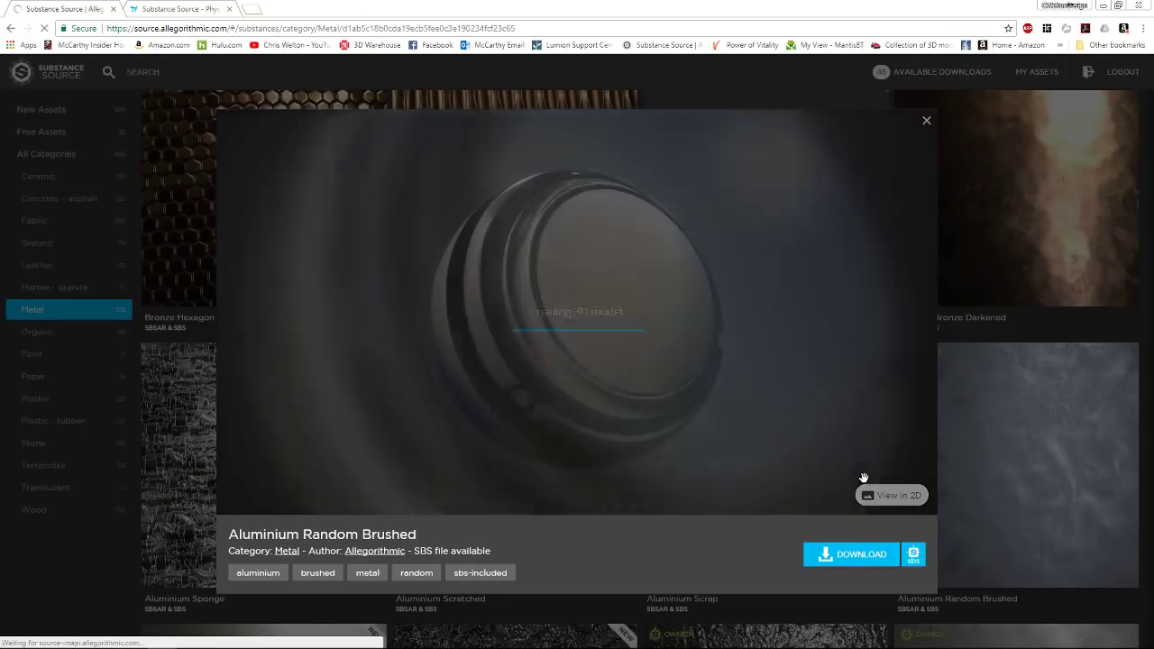
pyautogui.scroll(3, 590, 280)
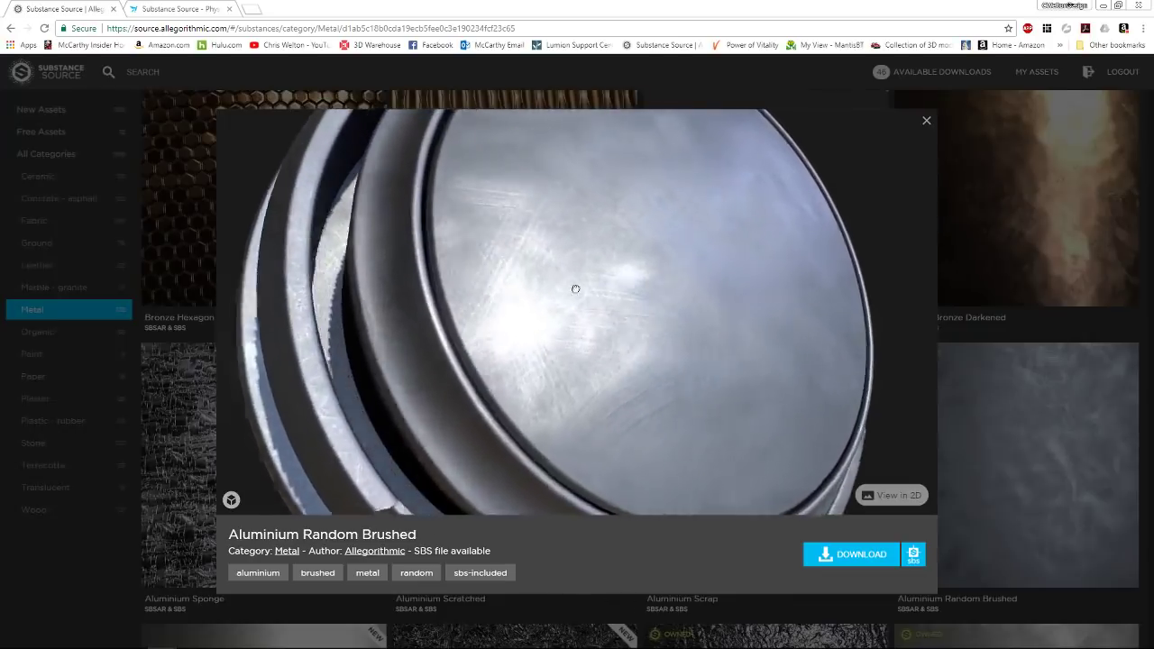
pyautogui.moveTo(574, 289); pyautogui.dragTo(489, 283)
pyautogui.click(1033, 269)
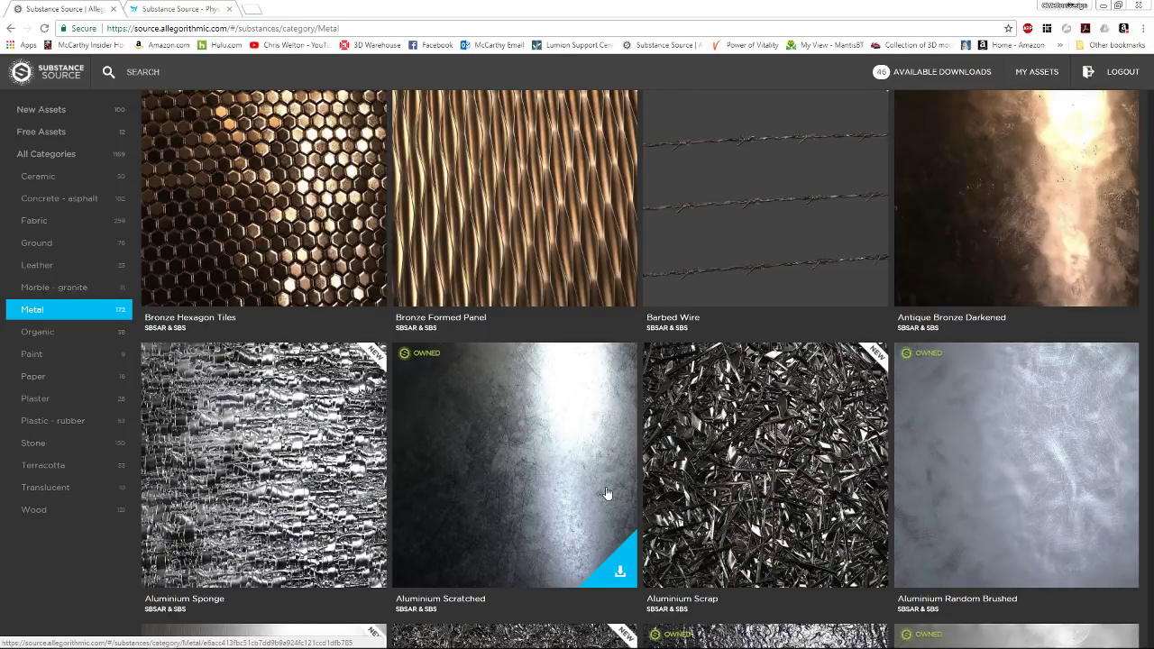
# Look back over the metal materials and switch the list to Free Assets
pyautogui.scroll(3, 569, 309)
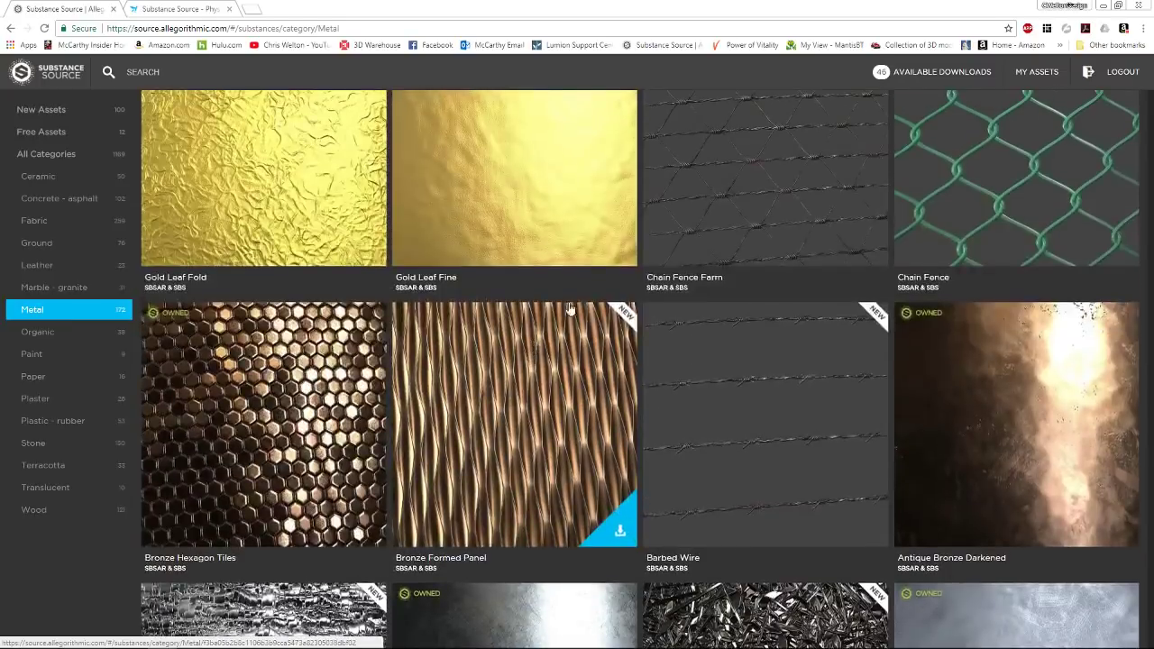
pyautogui.scroll(3, 617, 420)
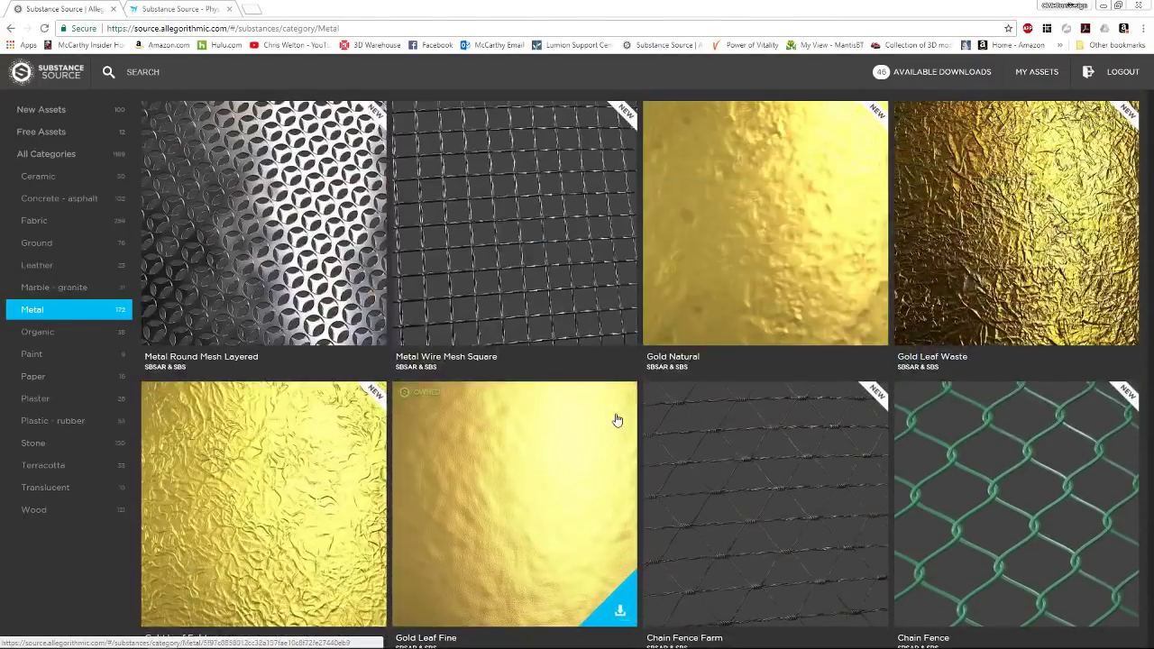
pyautogui.scroll(4, 617, 420)
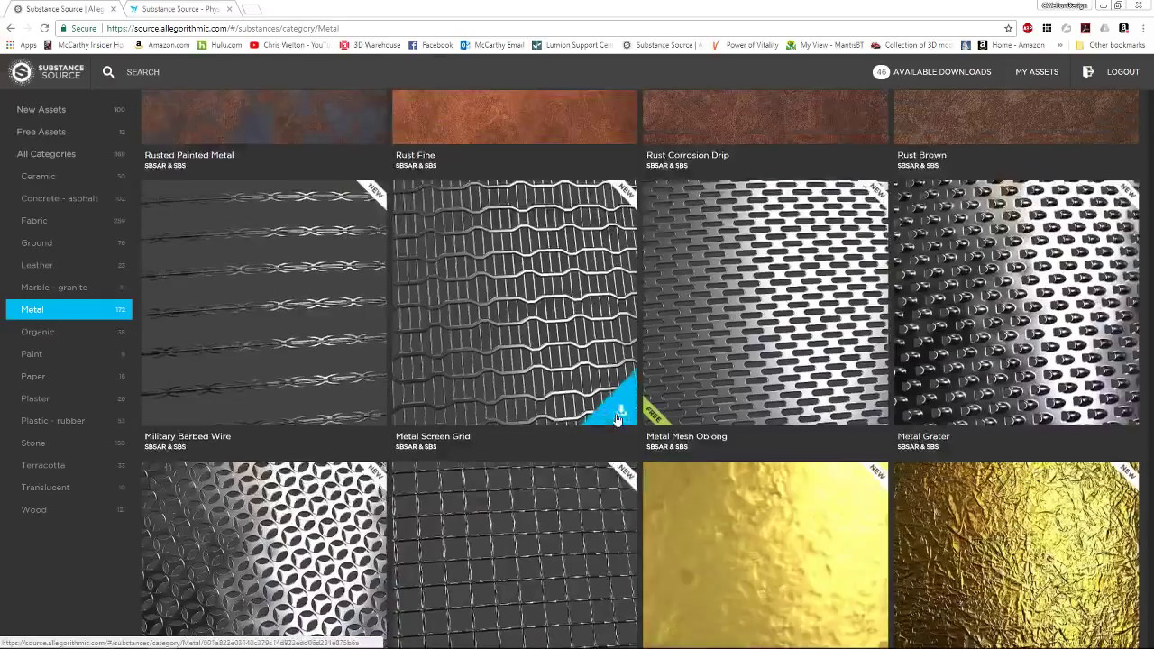
pyautogui.click(86, 134)
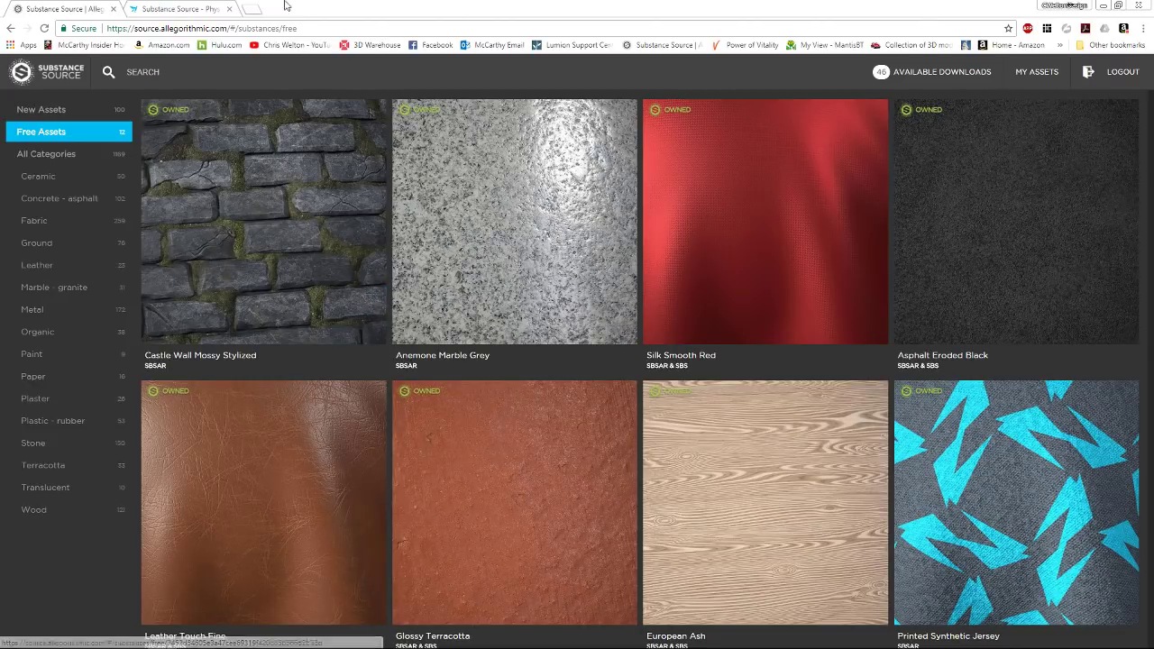
# Switch to the Allegorithmic product site, open the Substance Player page, and look over its download option and Easy Substance Tweaking section
pyautogui.click(195, 8)
pyautogui.scroll(15, 382, 260)
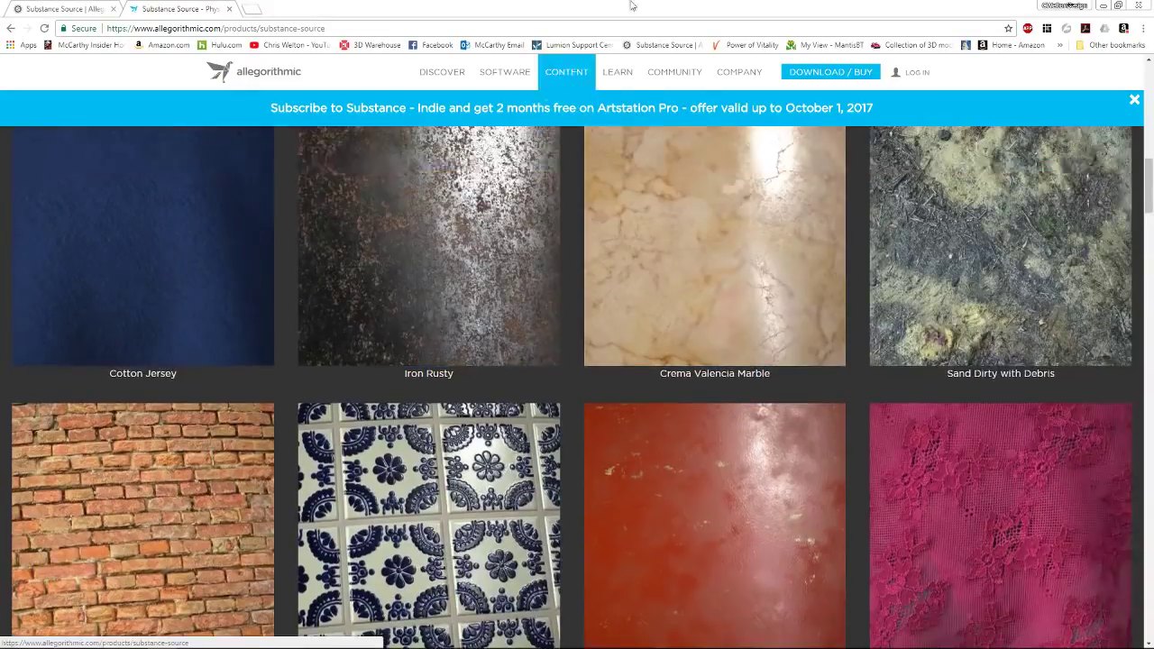
pyautogui.scroll(3, 665, 288)
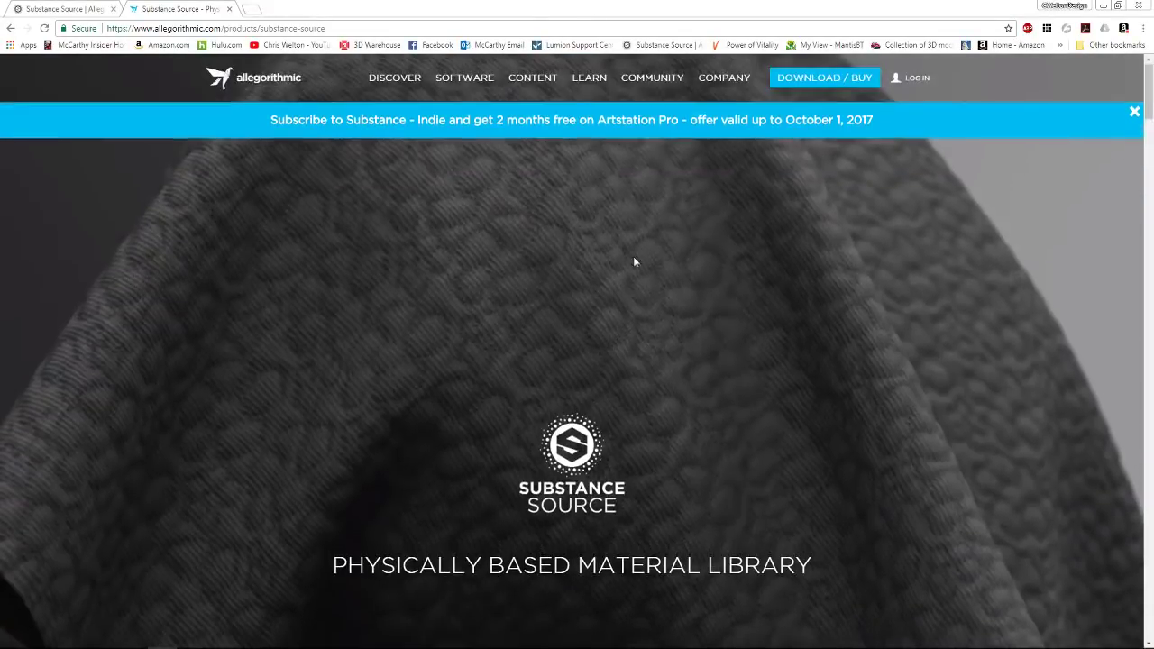
pyautogui.moveTo(474, 99)
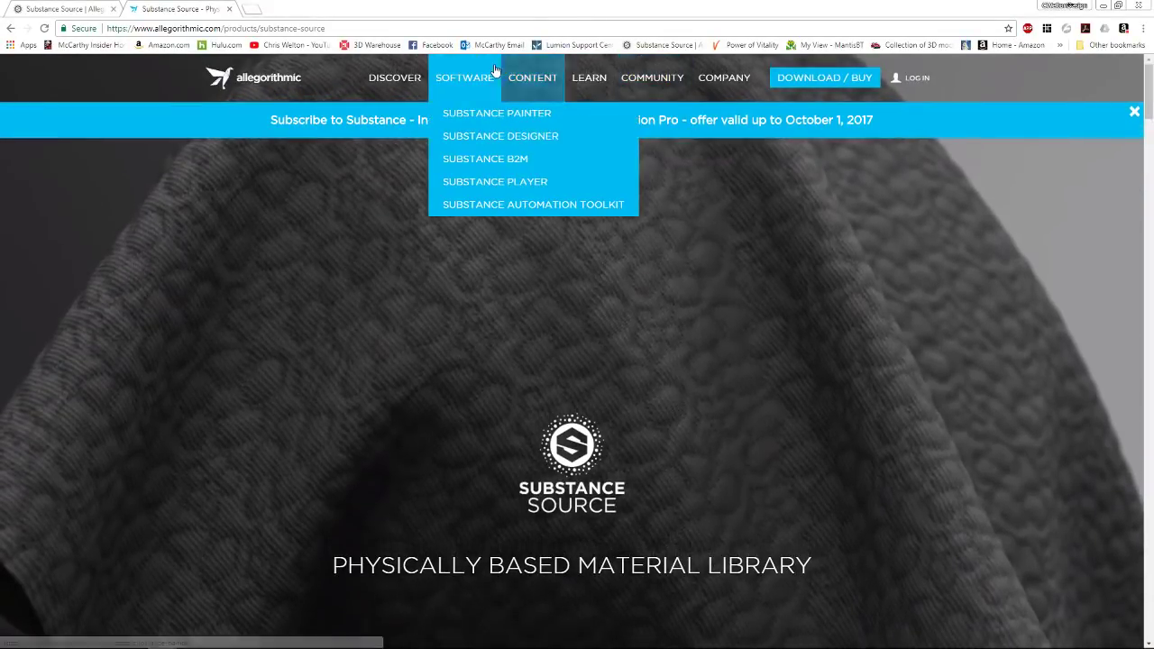
pyautogui.click(487, 181)
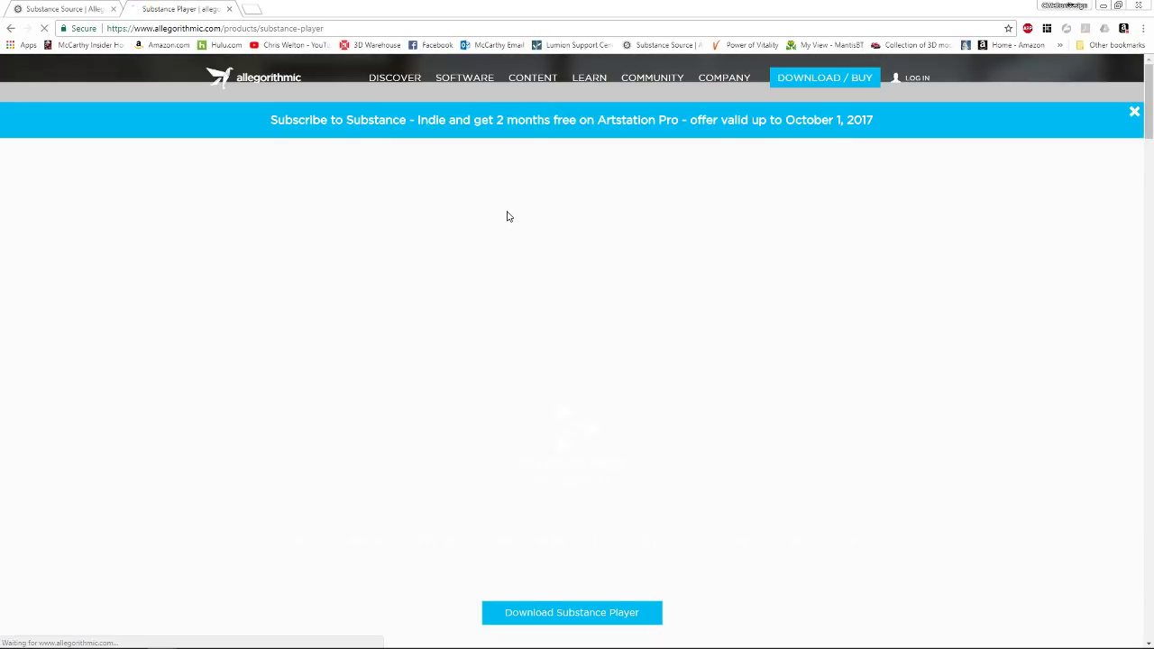
pyautogui.scroll(-3, 508, 225)
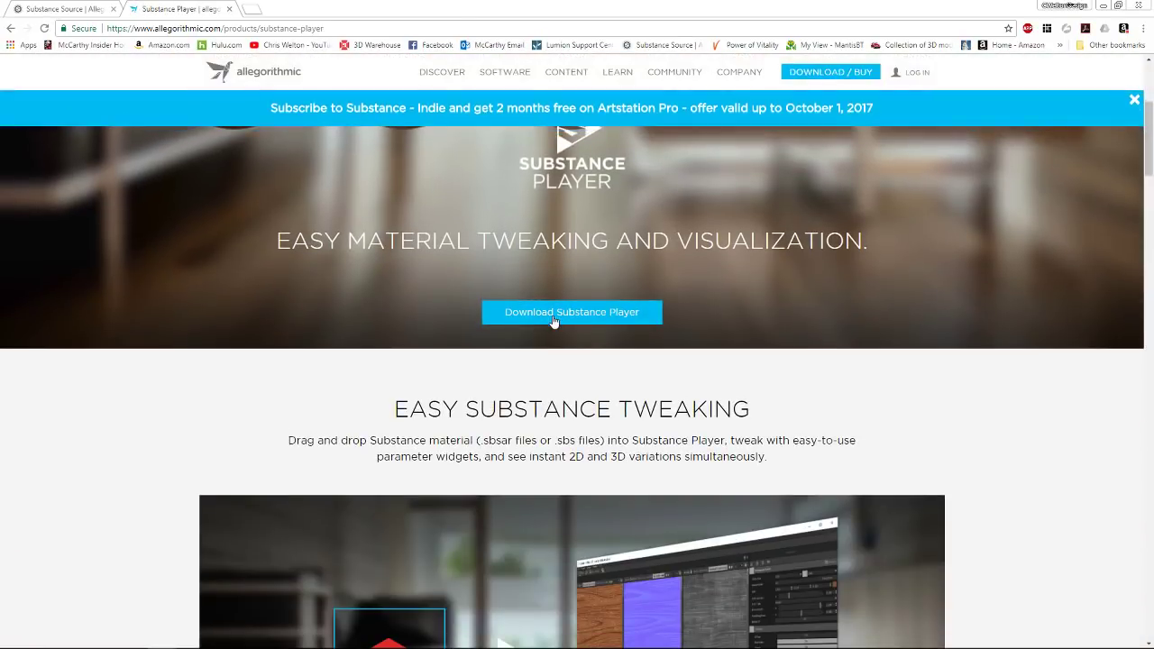
pyautogui.scroll(-3, 565, 319)
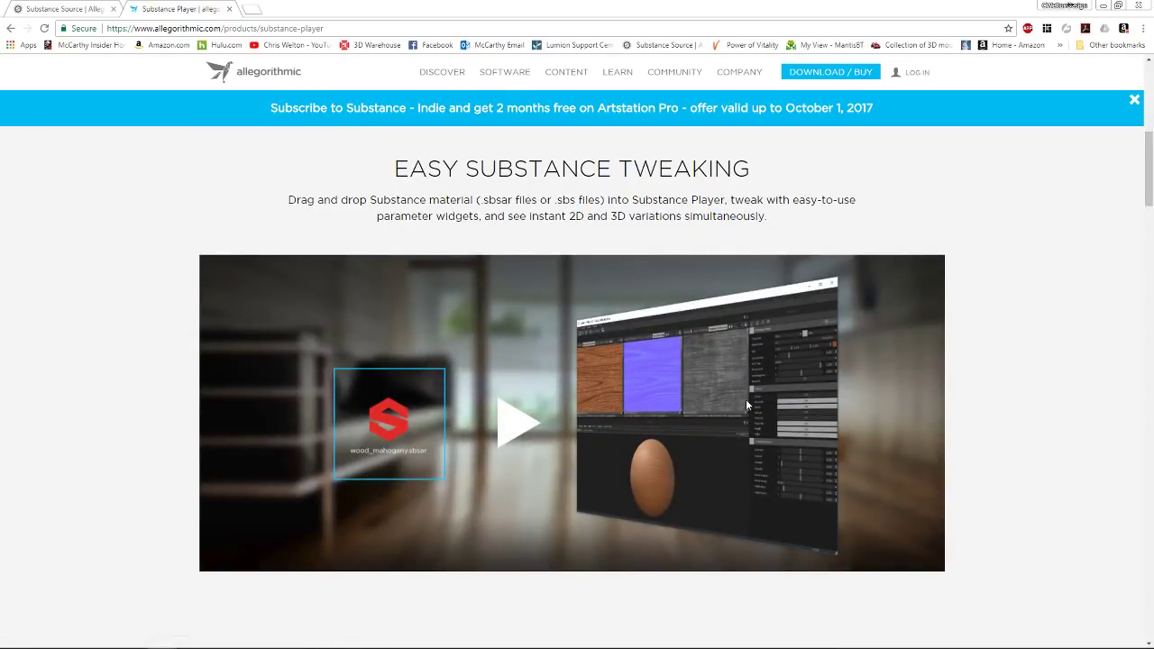
pyautogui.scroll(6, 741, 412)
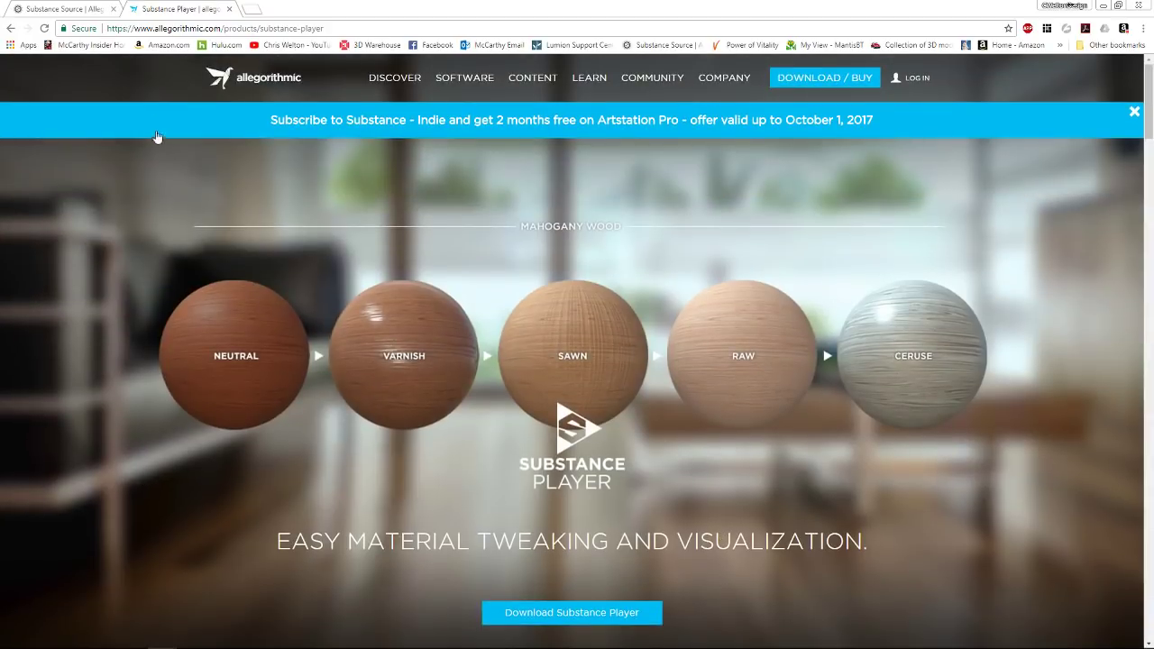
# Return to the Substance Source tab and open the Leather Touch Fine material from the Free Assets
pyautogui.click(47, 8)
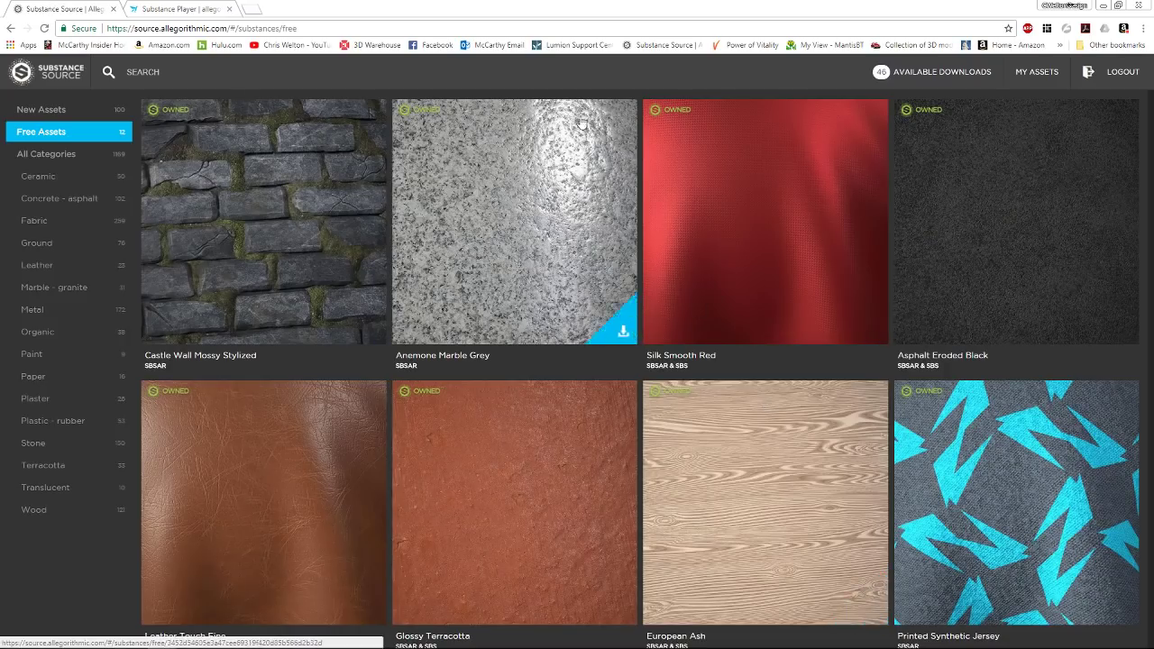
pyautogui.scroll(-3, 888, 266)
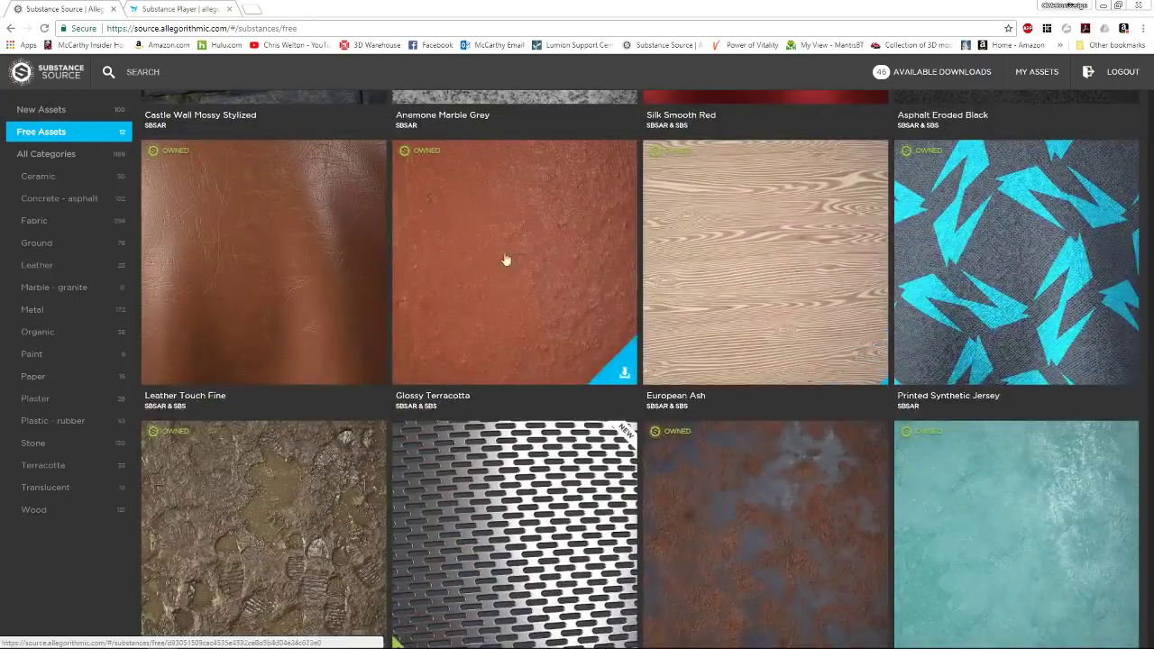
pyautogui.click(326, 273)
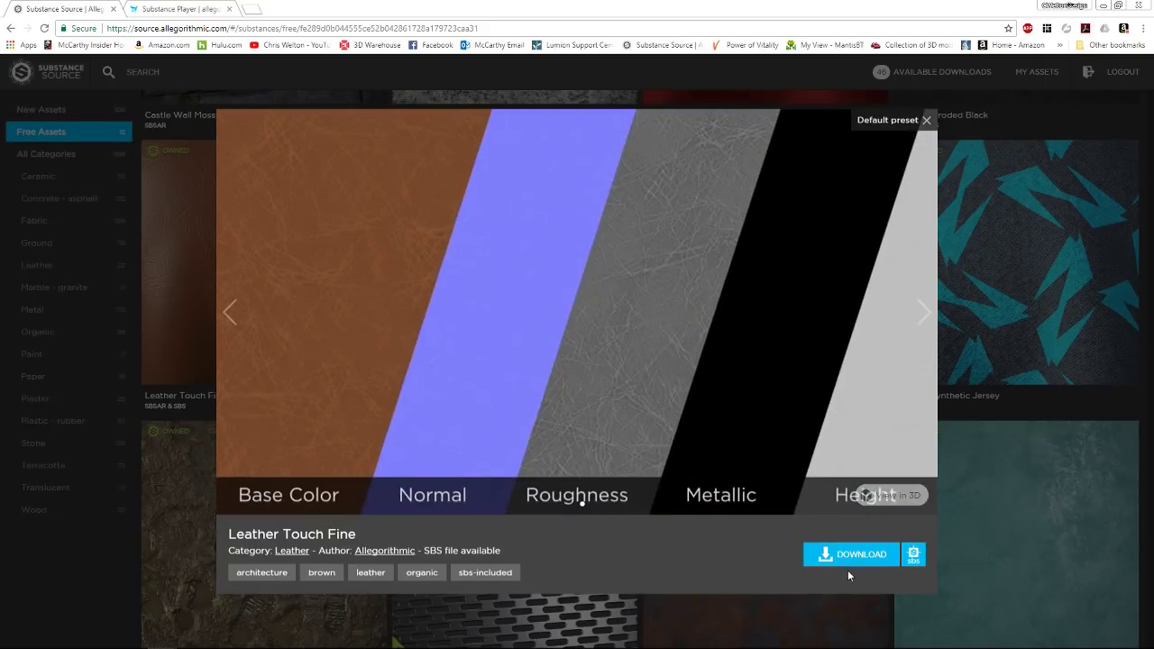
# Download the Leather Touch Fine material to the Desktop as leather_fine_touch in Substance Archive format
pyautogui.click(865, 552)
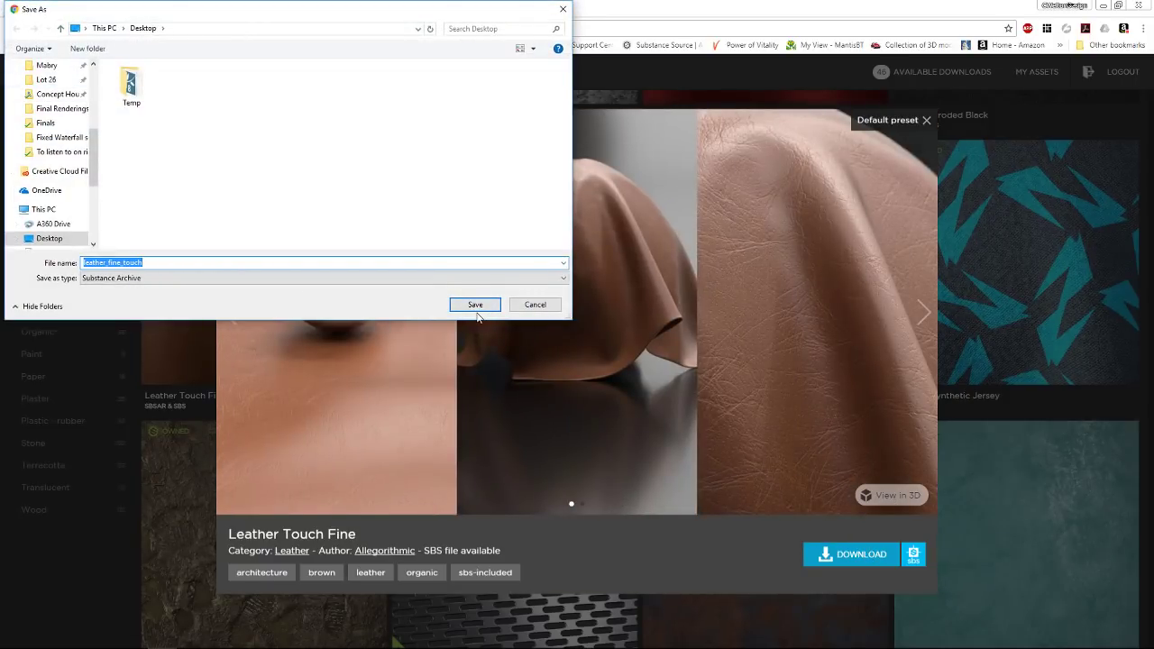
pyautogui.click(191, 279)
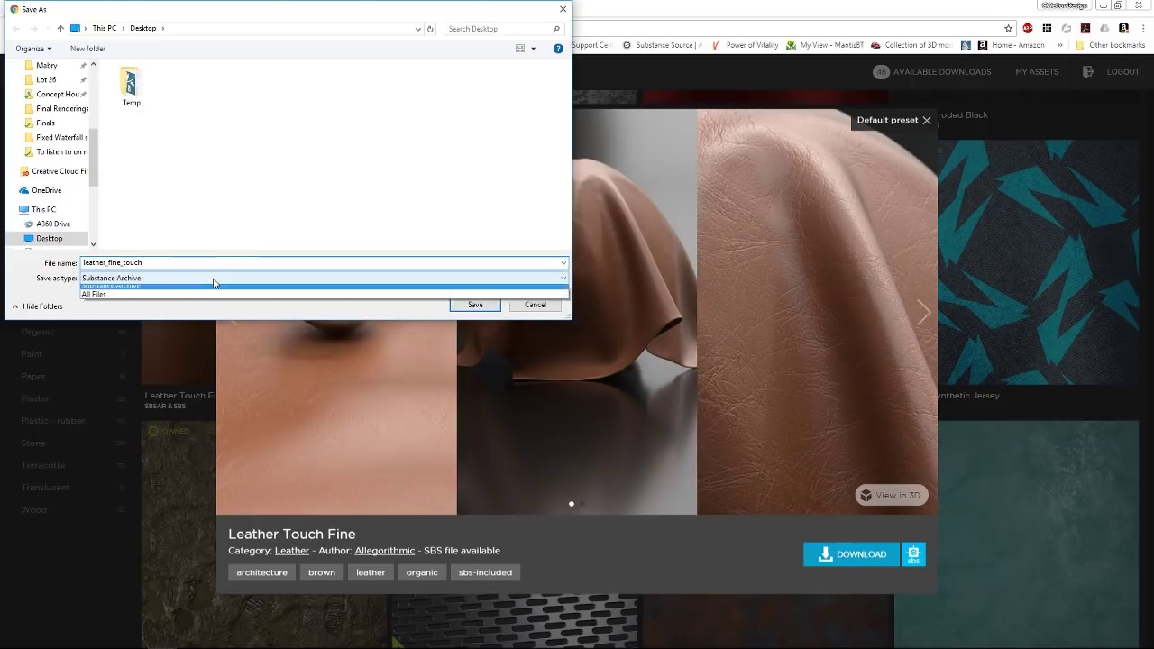
pyautogui.click(301, 299)
pyautogui.click(457, 307)
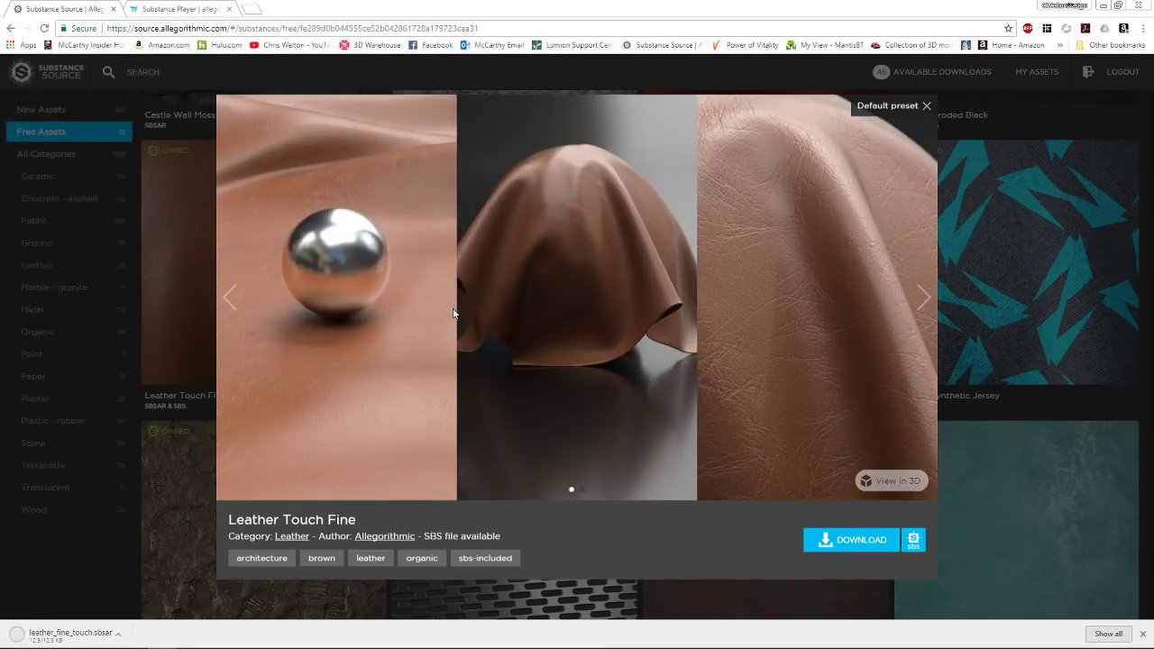
# Show the downloaded leather_fine_touch.sbsar file in its Desktop folder and select it there
pyautogui.moveTo(77, 645)
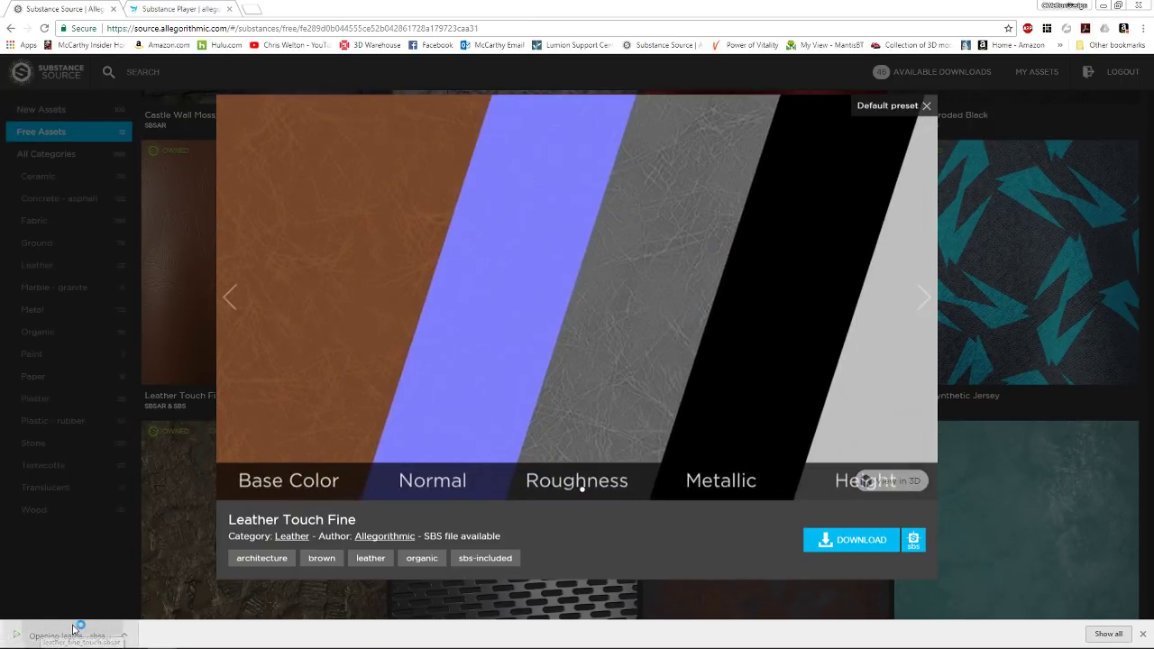
pyautogui.click(72, 632)
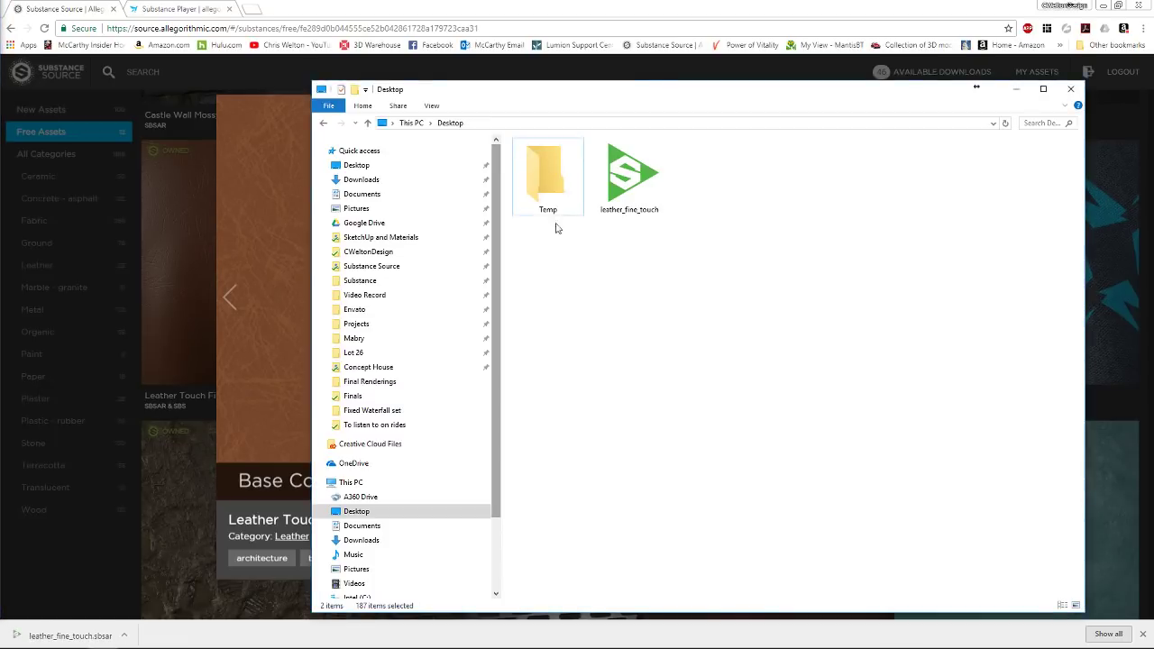
pyautogui.click(629, 176)
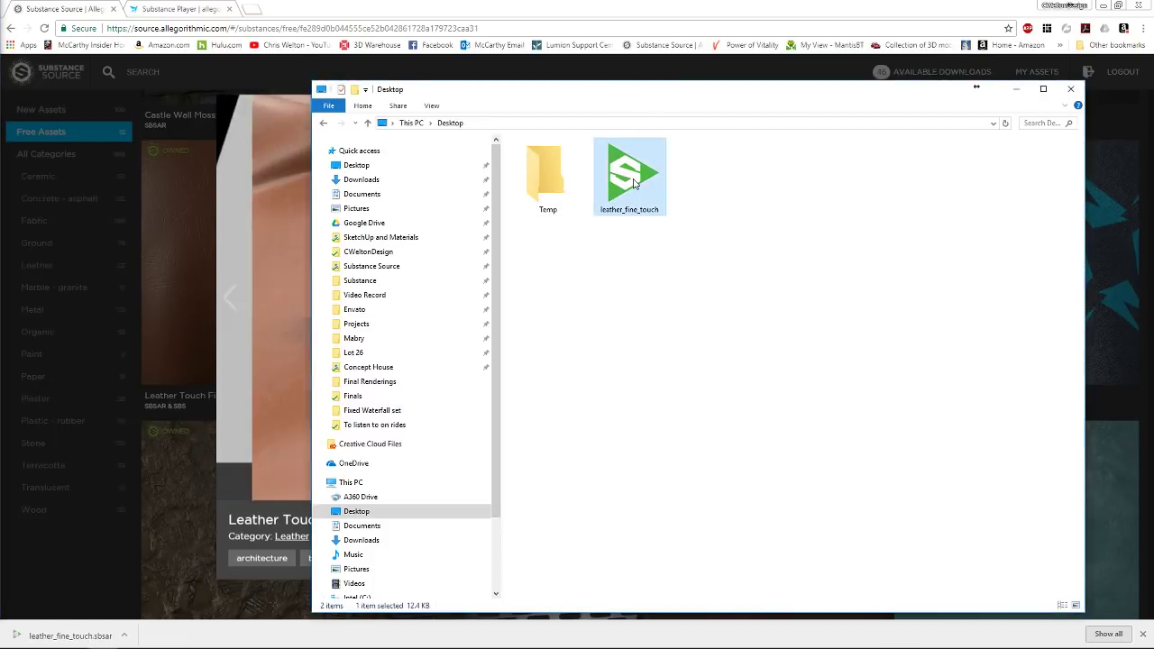
pyautogui.rightClick(633, 181)
pyautogui.click(619, 200)
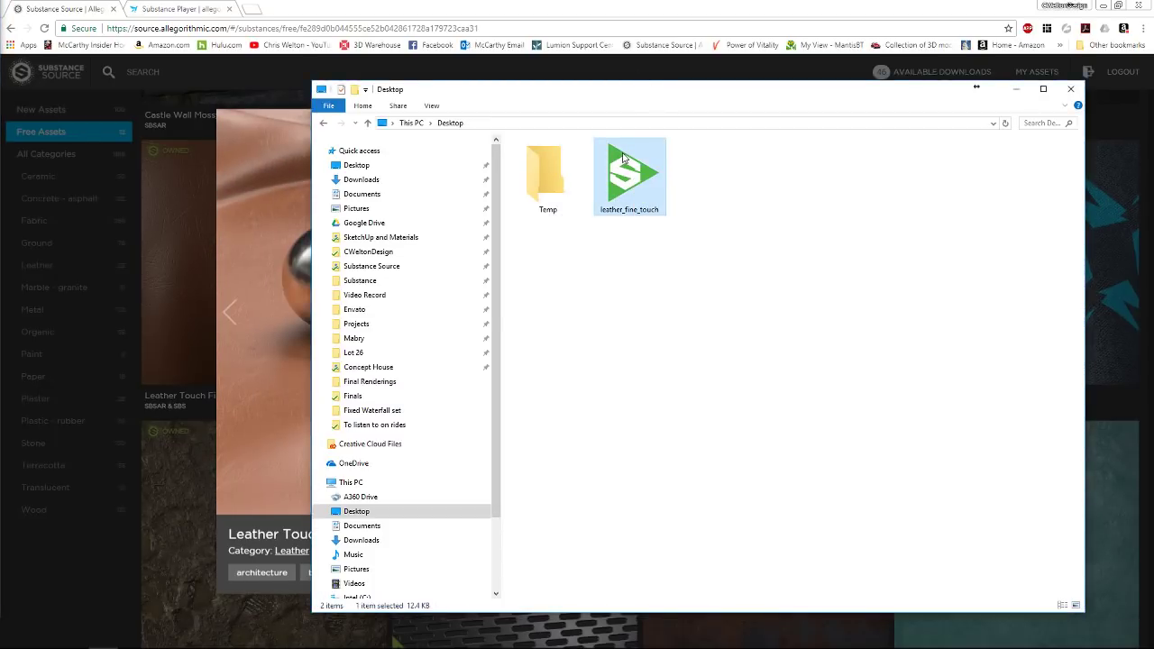
# Open the leather_fine_touch.sbsar file in Substance Player and preview the material on the Rounded Cube mesh
pyautogui.click(663, 316)
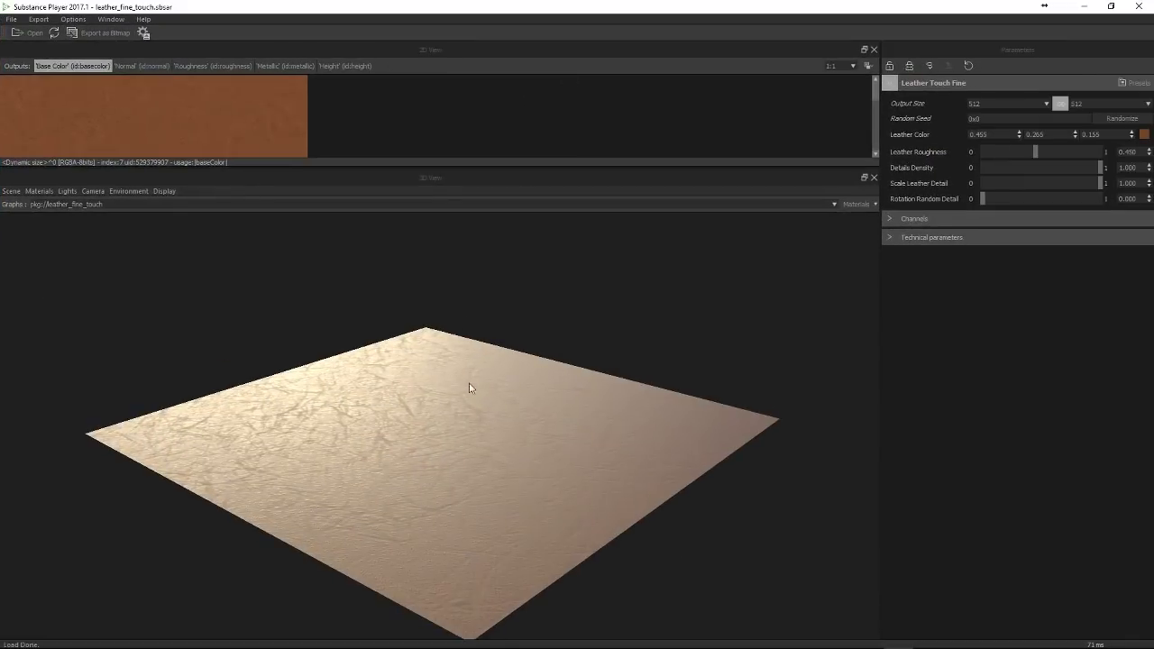
pyautogui.moveTo(387, 348)
pyautogui.mouseDown()
pyautogui.moveTo(391, 457)
pyautogui.moveTo(380, 448)
pyautogui.moveTo(391, 399)
pyautogui.moveTo(438, 418)
pyautogui.moveTo(381, 454)
pyautogui.moveTo(334, 417)
pyautogui.moveTo(356, 413)
pyautogui.mouseUp()
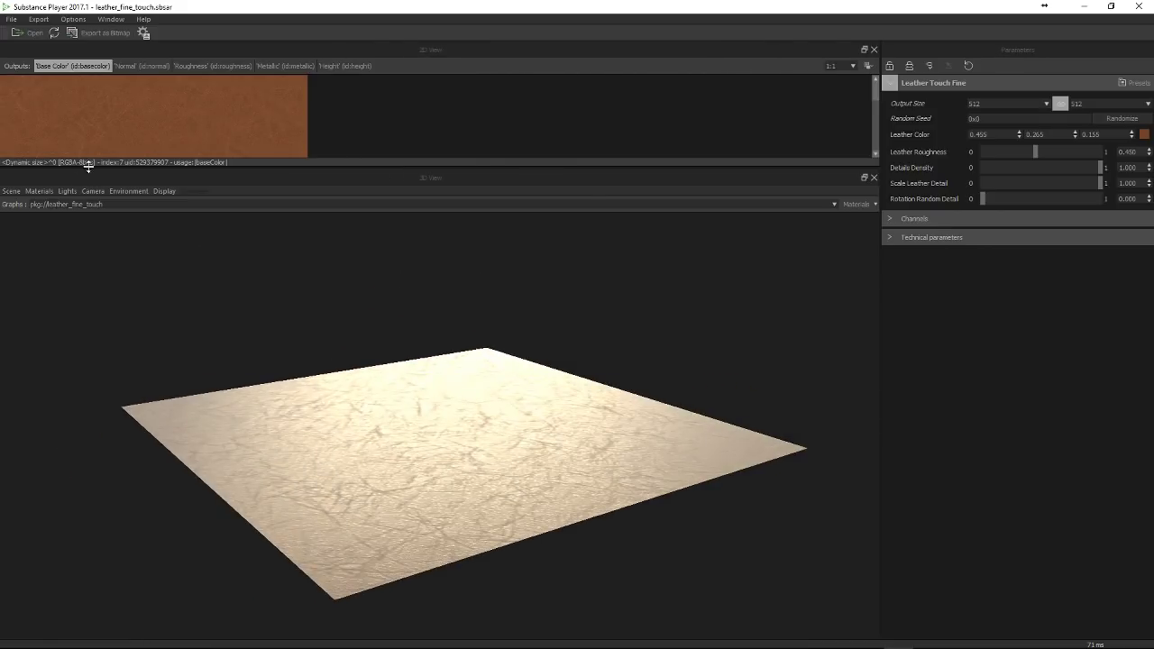
pyautogui.click(11, 191)
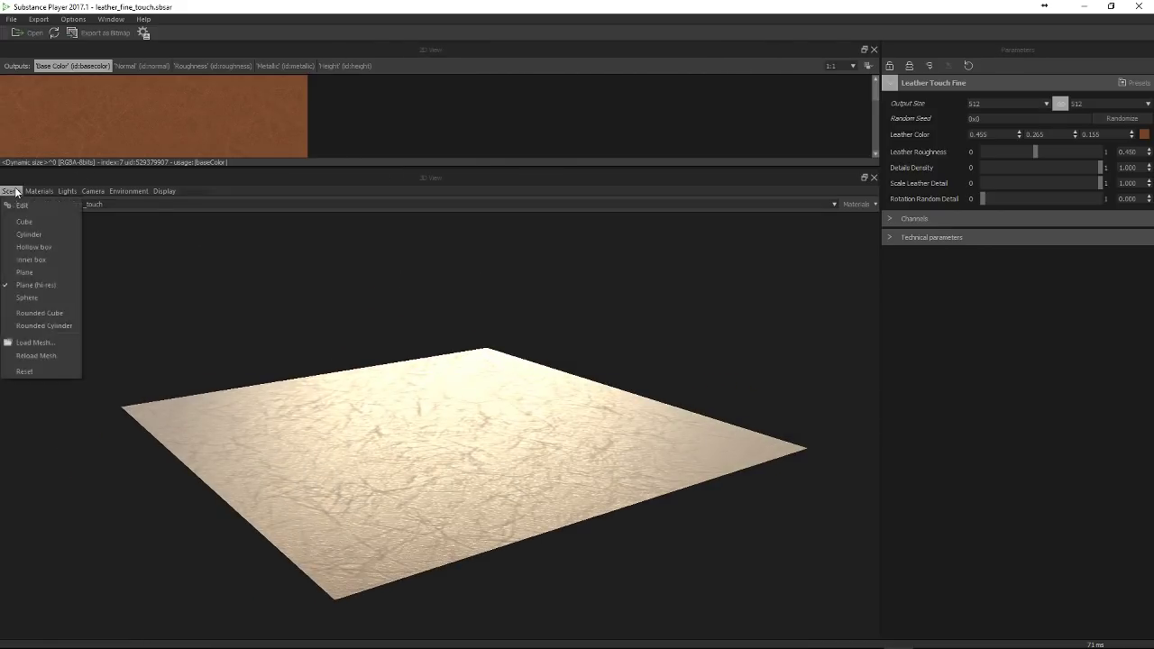
pyautogui.click(45, 315)
pyautogui.moveTo(394, 335); pyautogui.dragTo(338, 429)
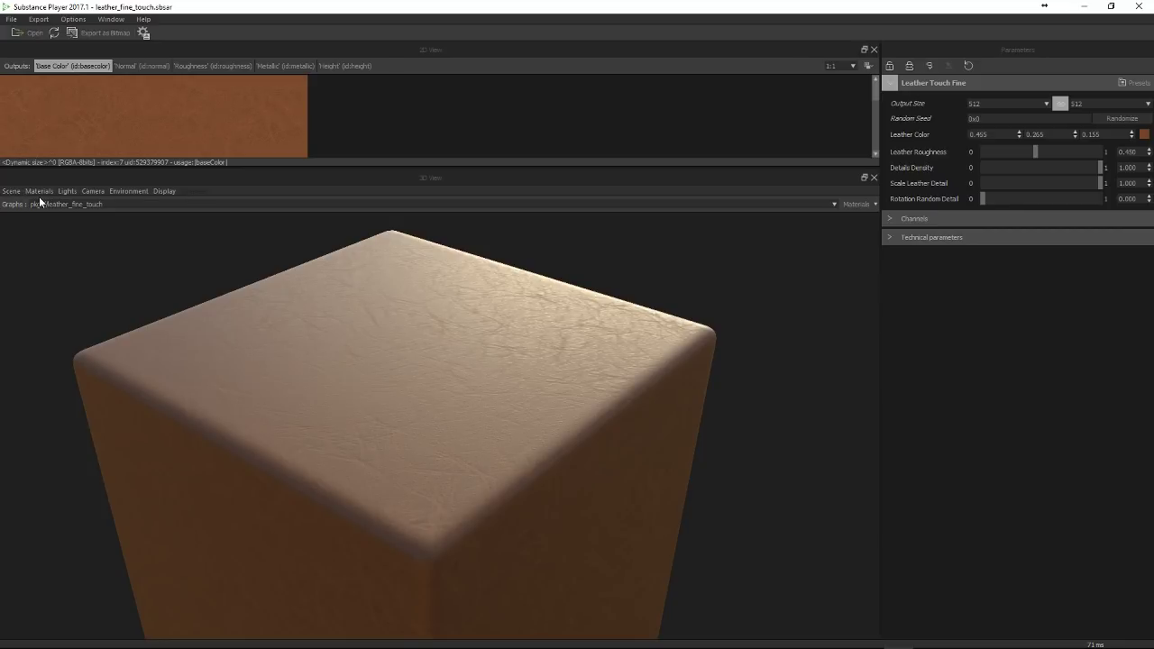
pyautogui.moveTo(367, 326); pyautogui.dragTo(429, 367)
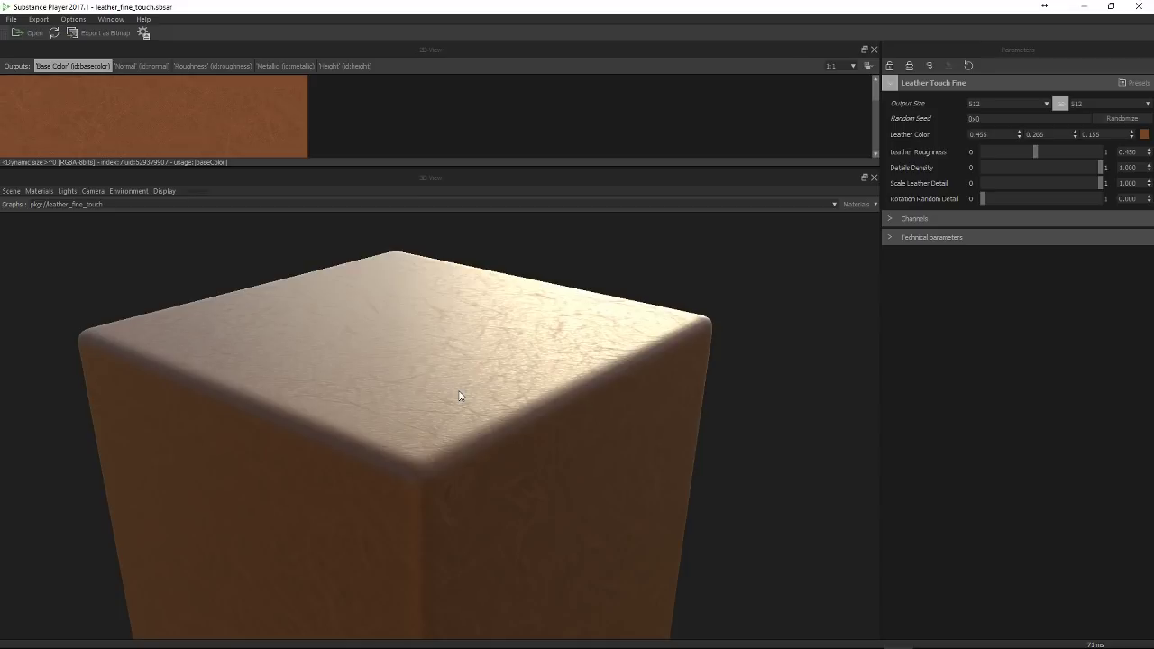
# Try output sizes of 1024 and 2048, checking the leather detail on the cube's top face at each resolution
pyautogui.click(1026, 104)
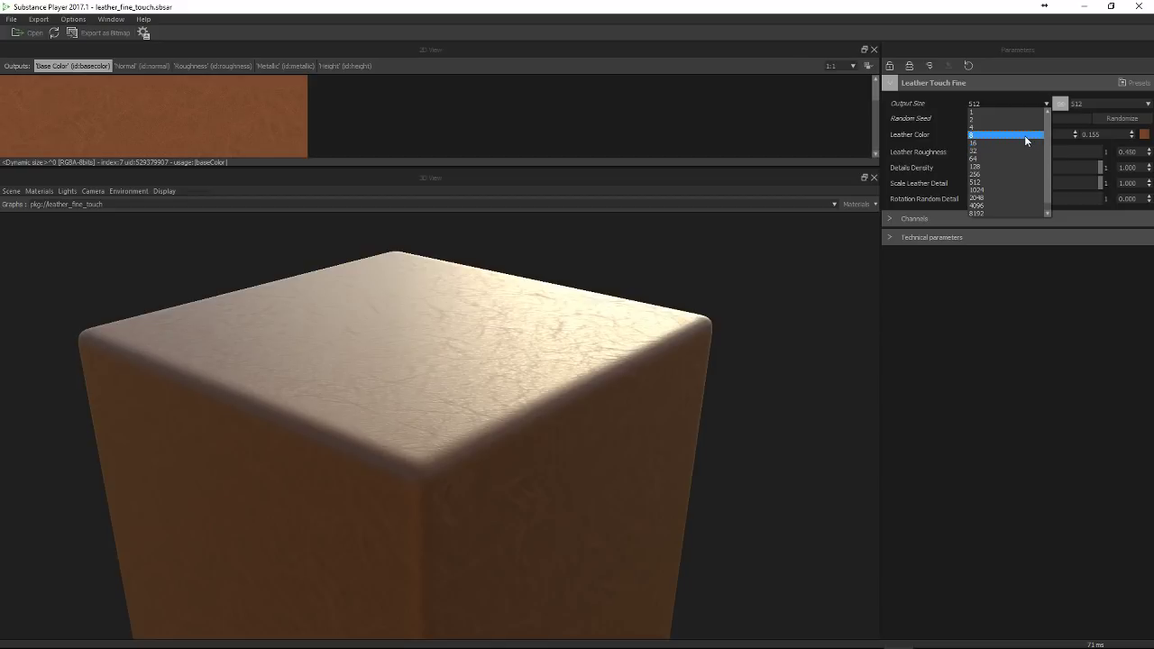
pyautogui.click(1006, 191)
pyautogui.scroll(10, 515, 404)
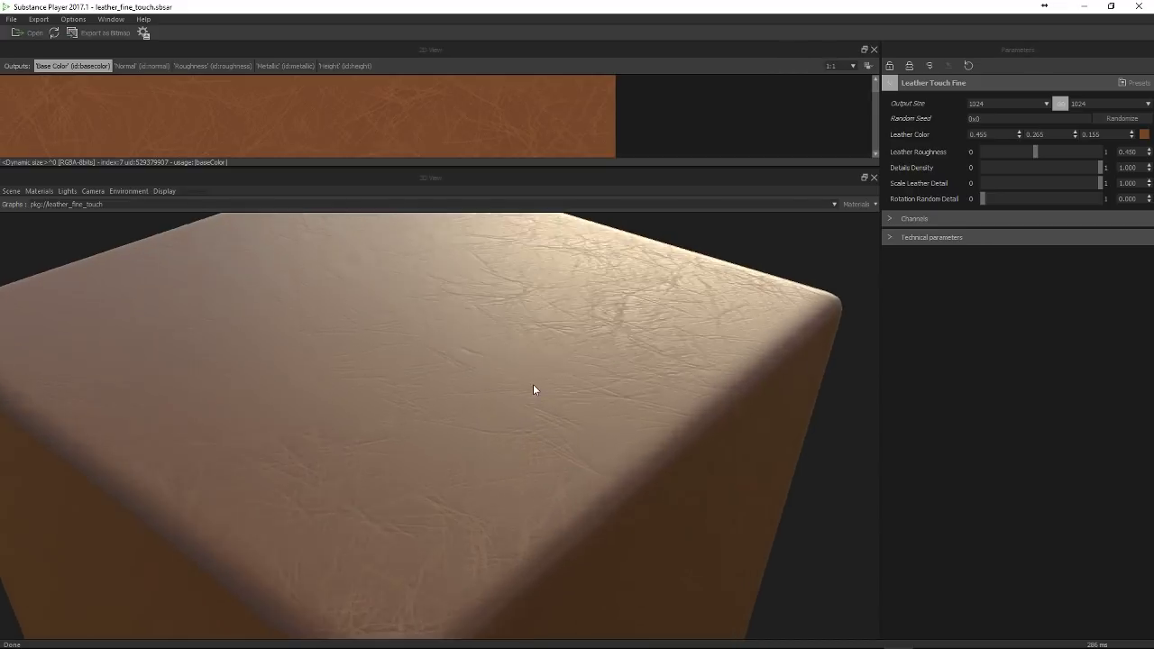
pyautogui.moveTo(540, 375)
pyautogui.mouseDown()
pyautogui.moveTo(509, 393)
pyautogui.moveTo(532, 370)
pyautogui.moveTo(526, 383)
pyautogui.mouseUp()
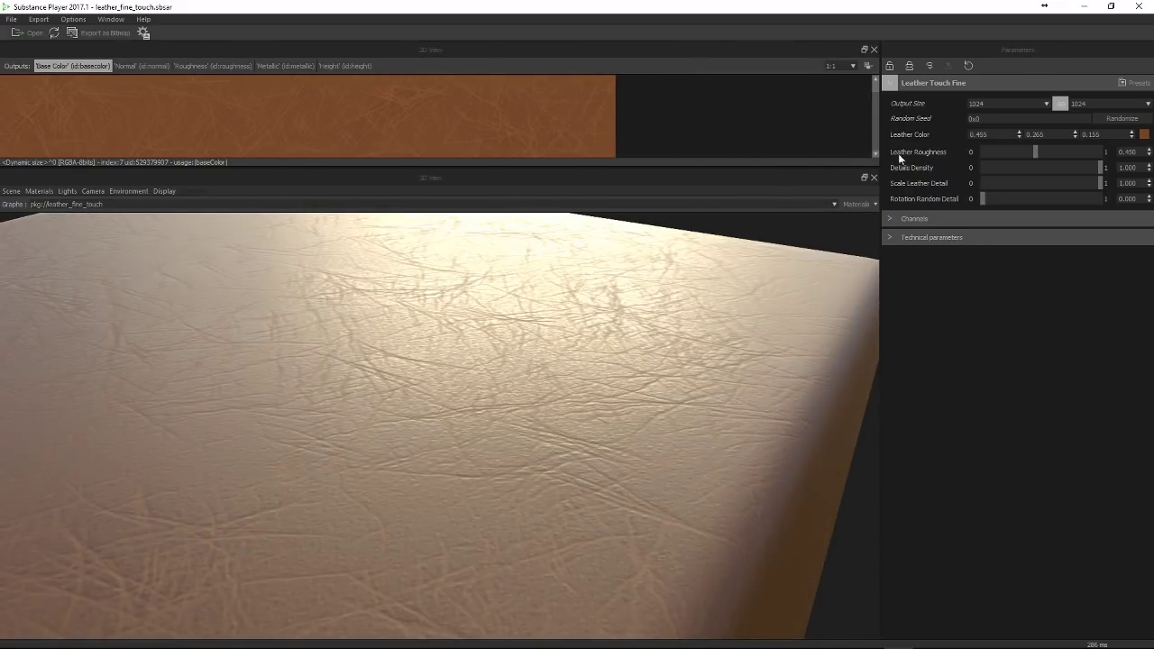
pyautogui.click(987, 104)
pyautogui.click(984, 196)
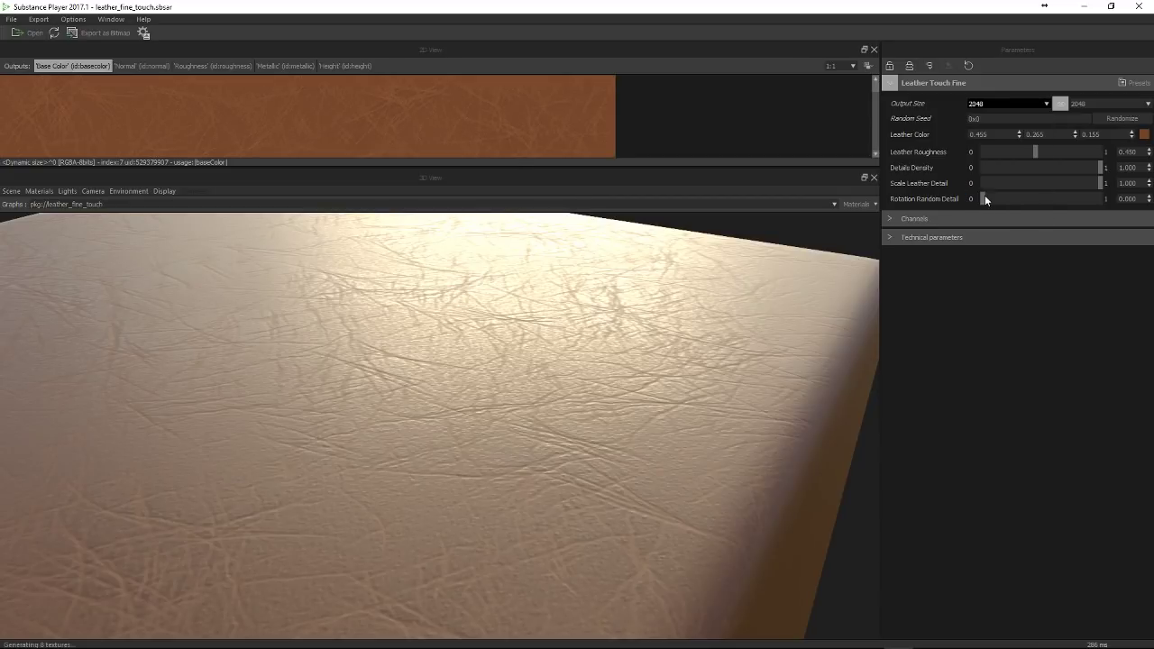
pyautogui.moveTo(521, 492); pyautogui.dragTo(516, 476)
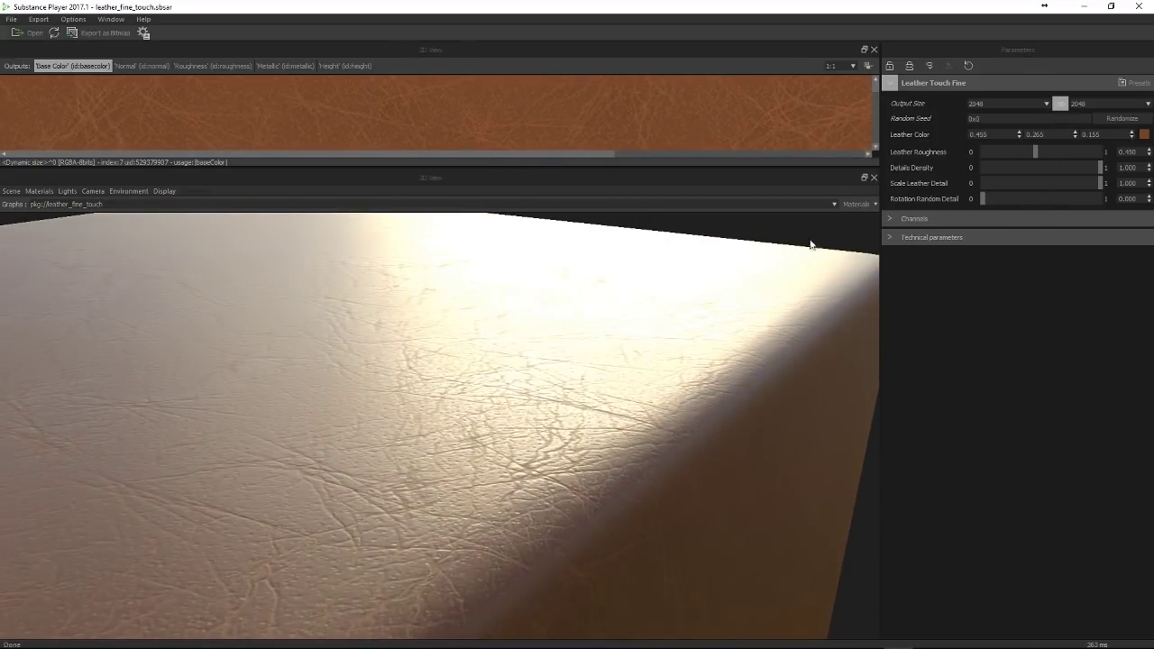
# Raise the output size to 4096 and on to 8192 to compare the finest leather grain
pyautogui.click(989, 101)
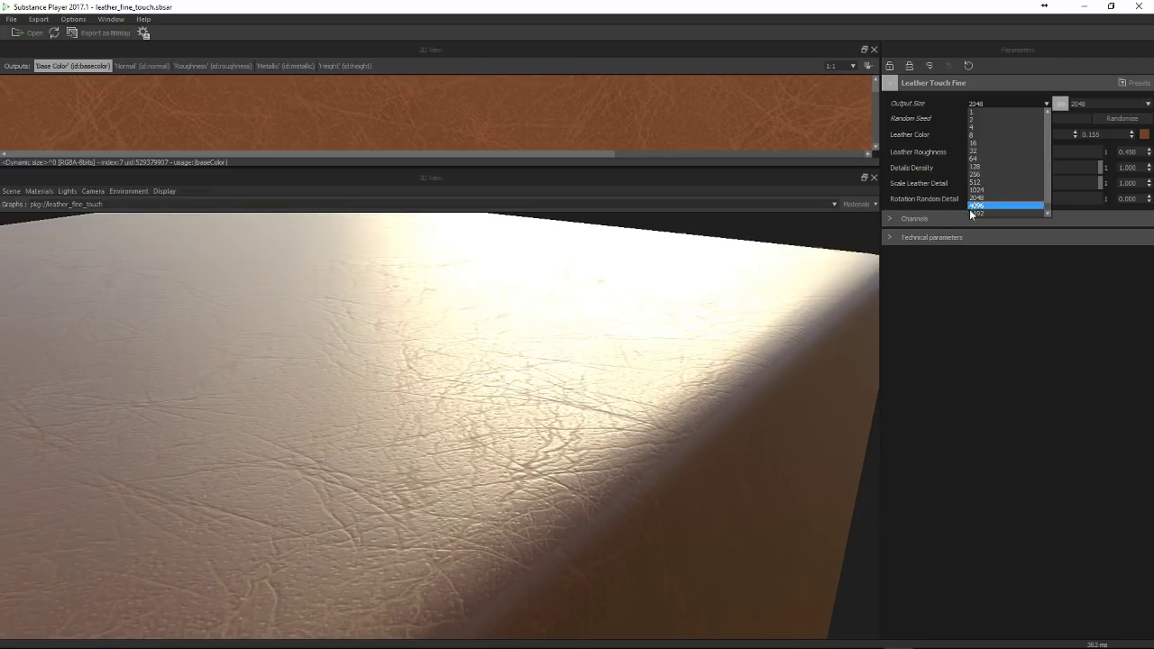
pyautogui.click(995, 205)
pyautogui.scroll(5, 330, 511)
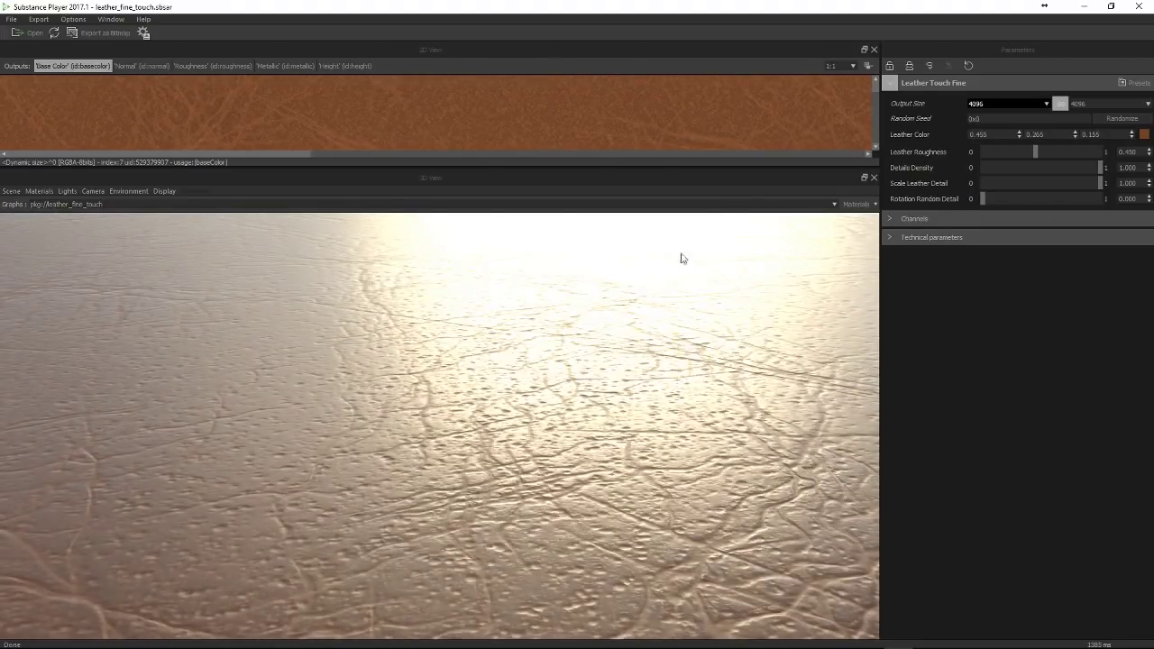
pyautogui.click(1009, 102)
pyautogui.click(988, 213)
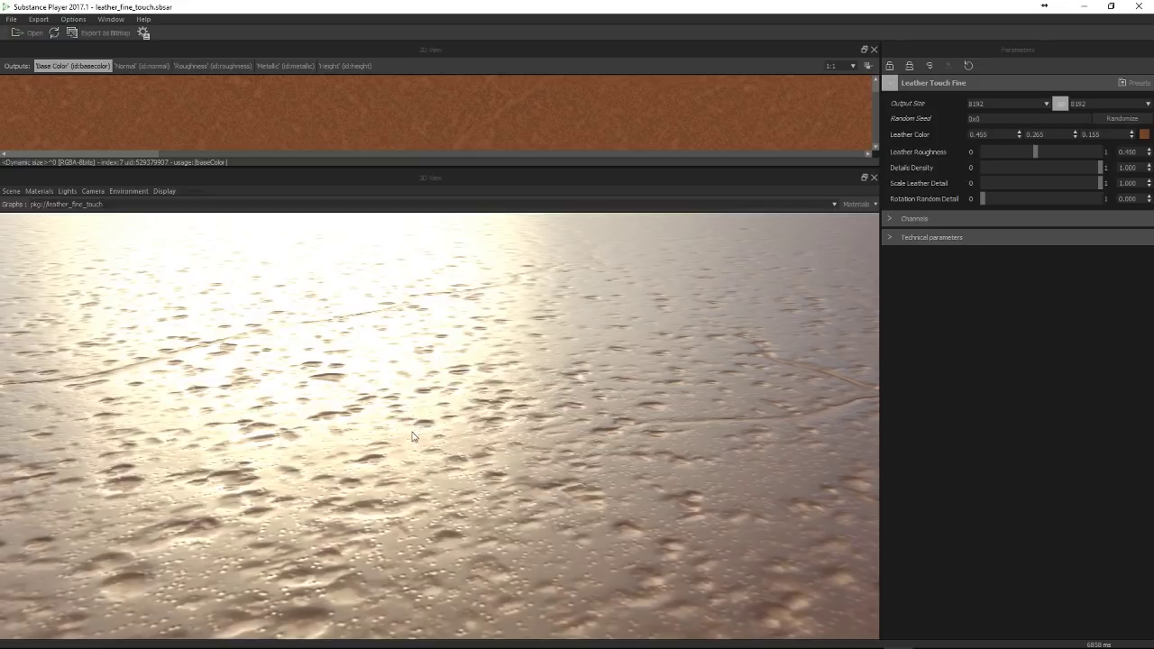
# Reduce the output size to 4096 and on to 2048, viewing the cube's top surface from farther away
pyautogui.click(992, 105)
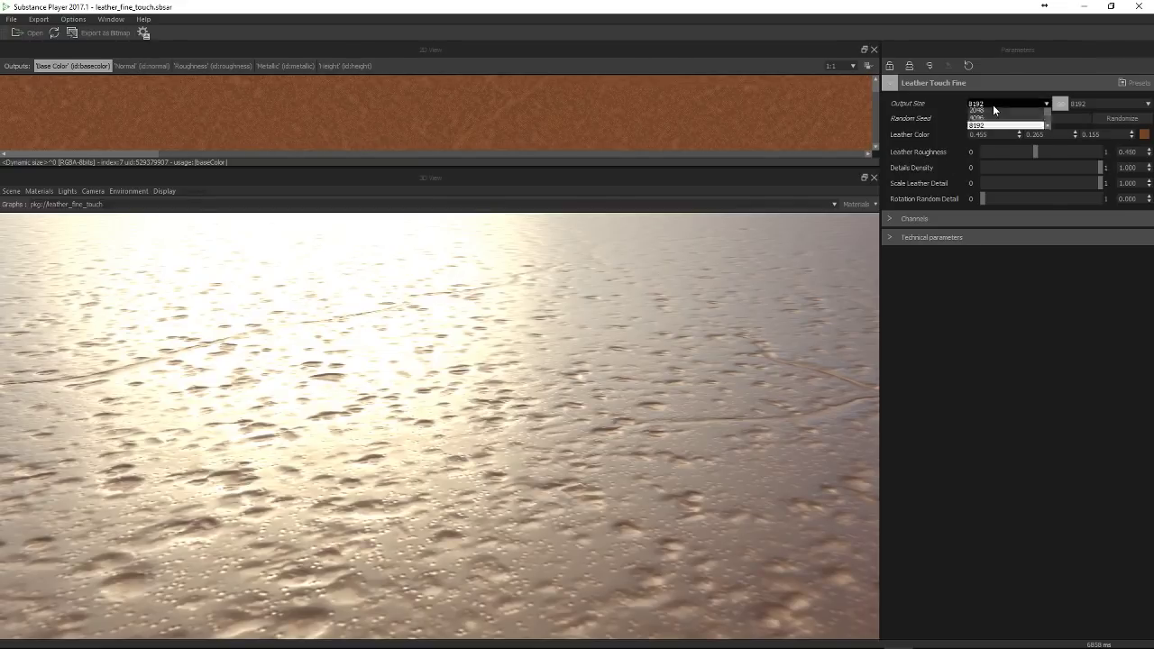
pyautogui.click(988, 204)
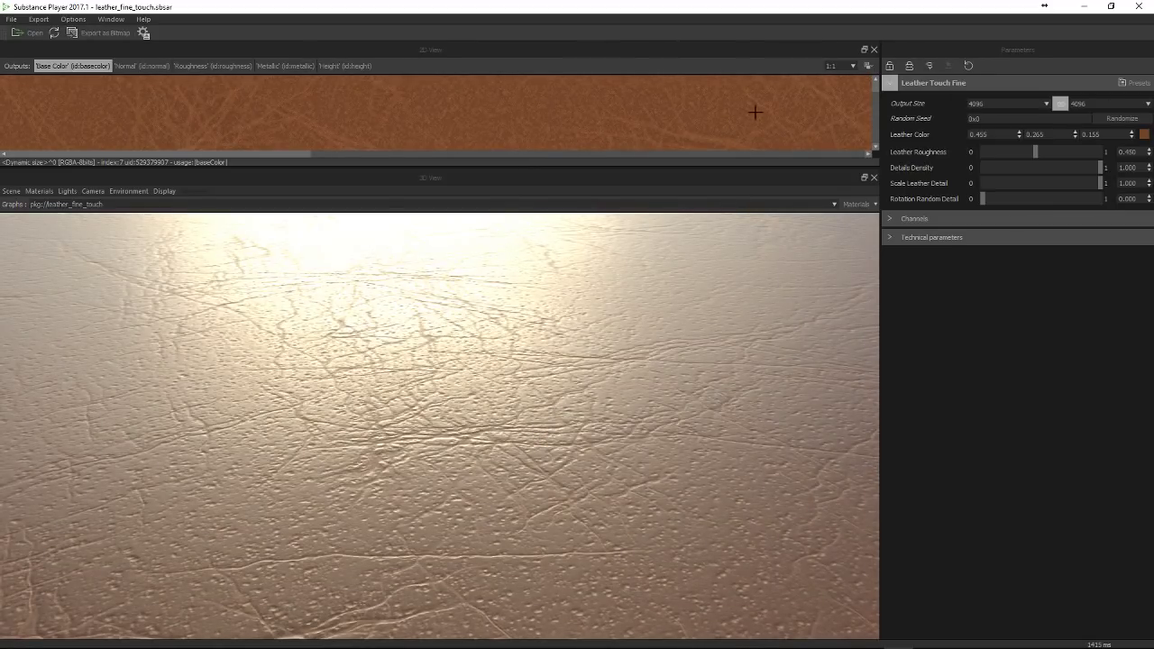
pyautogui.click(997, 103)
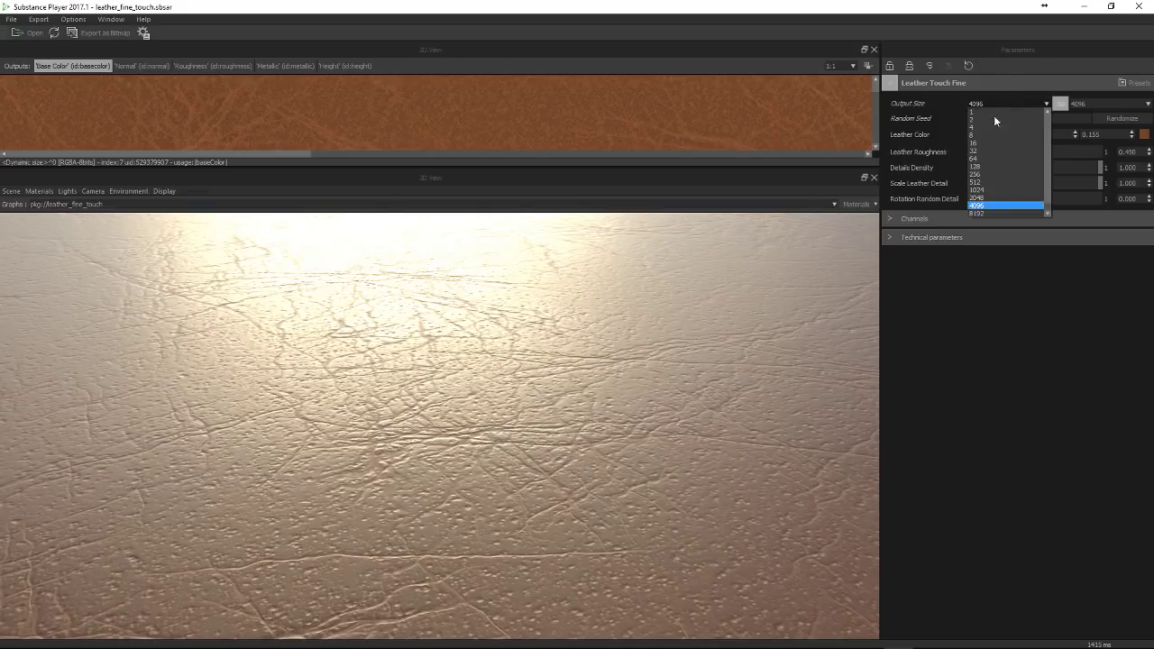
pyautogui.click(1001, 197)
pyautogui.scroll(-5, 429, 532)
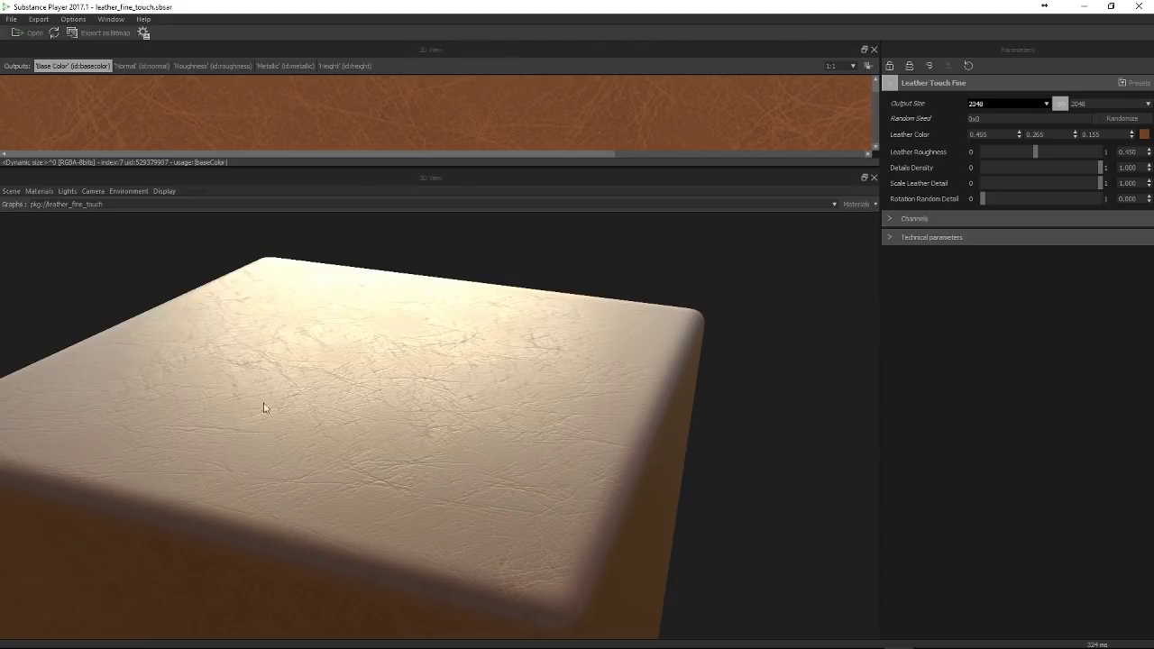
pyautogui.moveTo(295, 430); pyautogui.dragTo(343, 412)
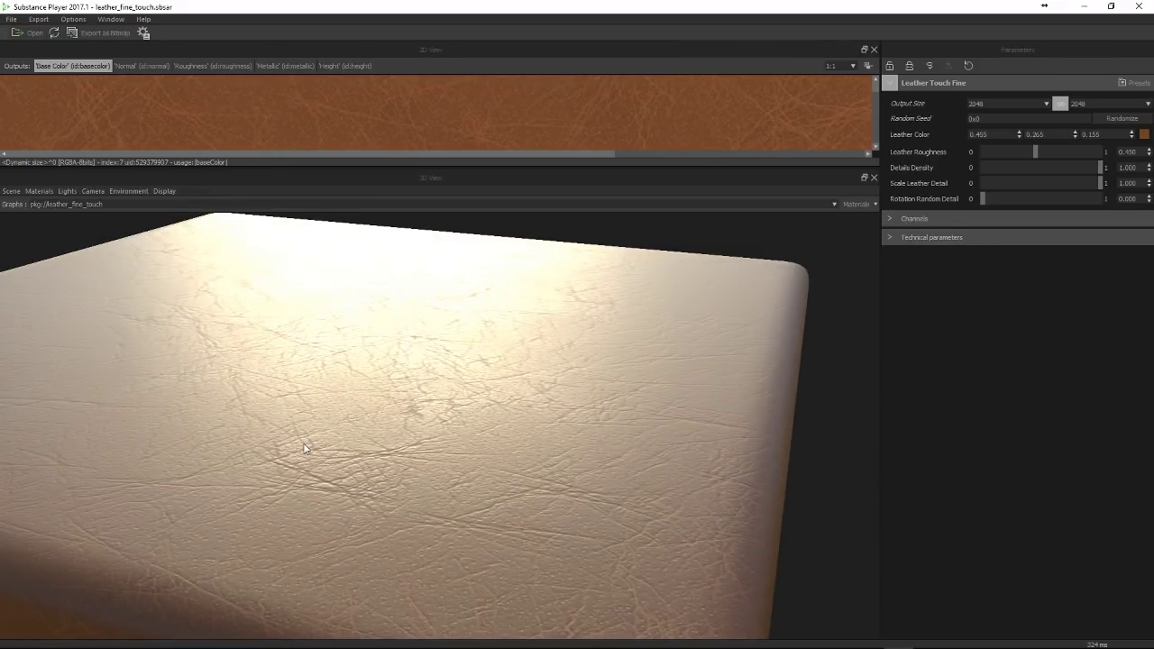
# Examine the leather relief on the cube's top face up close while rotating the light across it
pyautogui.keyDown('ctrl'); pyautogui.keyDown('shift'); pyautogui.moveTo(369, 429); pyautogui.dragTo(228, 487, button='right'); pyautogui.keyUp('shift'); pyautogui.keyUp('ctrl')
pyautogui.keyDown('shift'); pyautogui.moveTo(228, 493); pyautogui.dragTo(165, 556); pyautogui.keyUp('shift')
pyautogui.keyDown('ctrl'); pyautogui.keyDown('shift'); pyautogui.moveTo(167, 552); pyautogui.dragTo(144, 558, button='right'); pyautogui.keyUp('shift'); pyautogui.keyUp('ctrl')
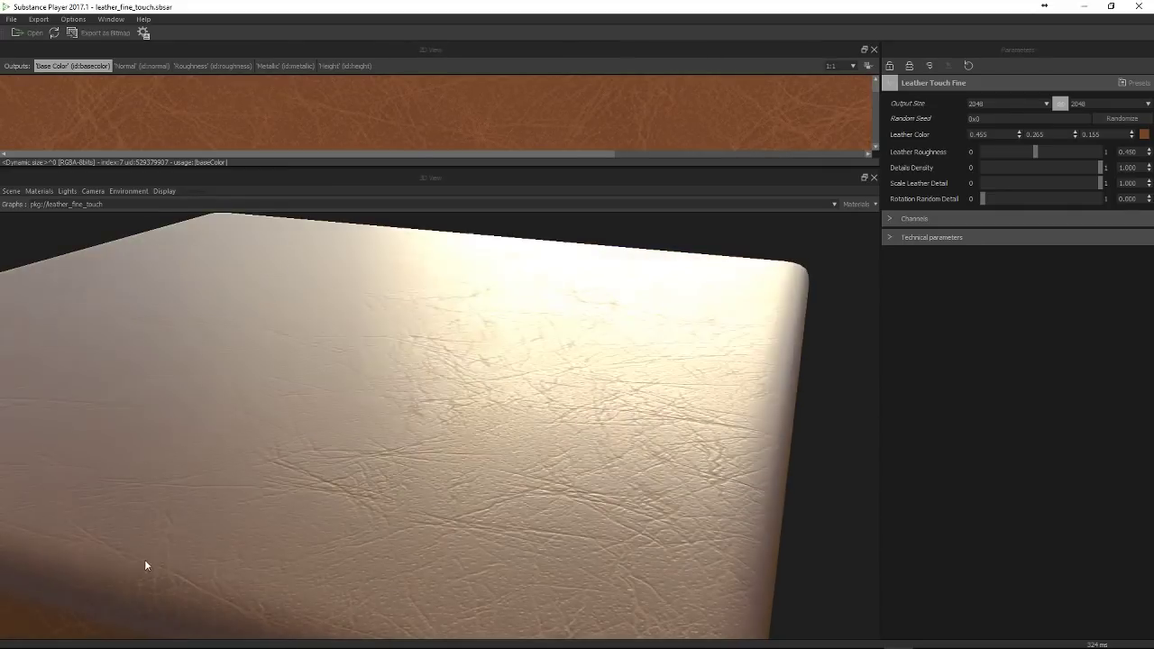
pyautogui.moveTo(144, 559); pyautogui.dragTo(313, 451)
pyautogui.scroll(4, 313, 454)
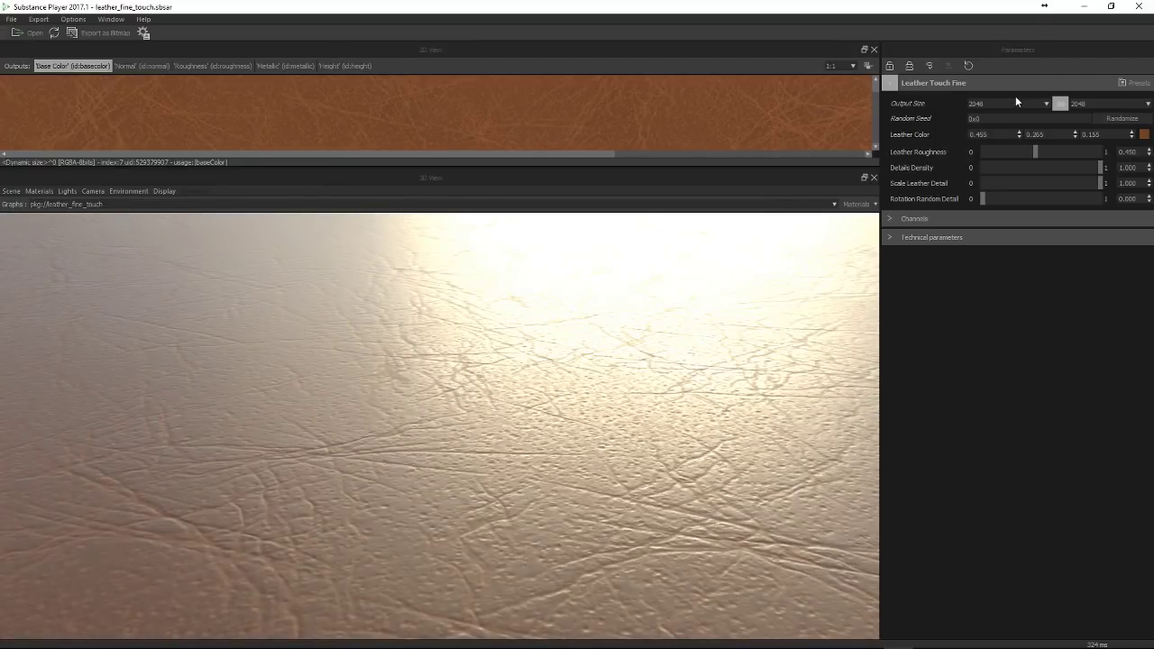
# Try an output size of 512, set it to 1024 instead, and swing the light off the cube's top face
pyautogui.click(1015, 101)
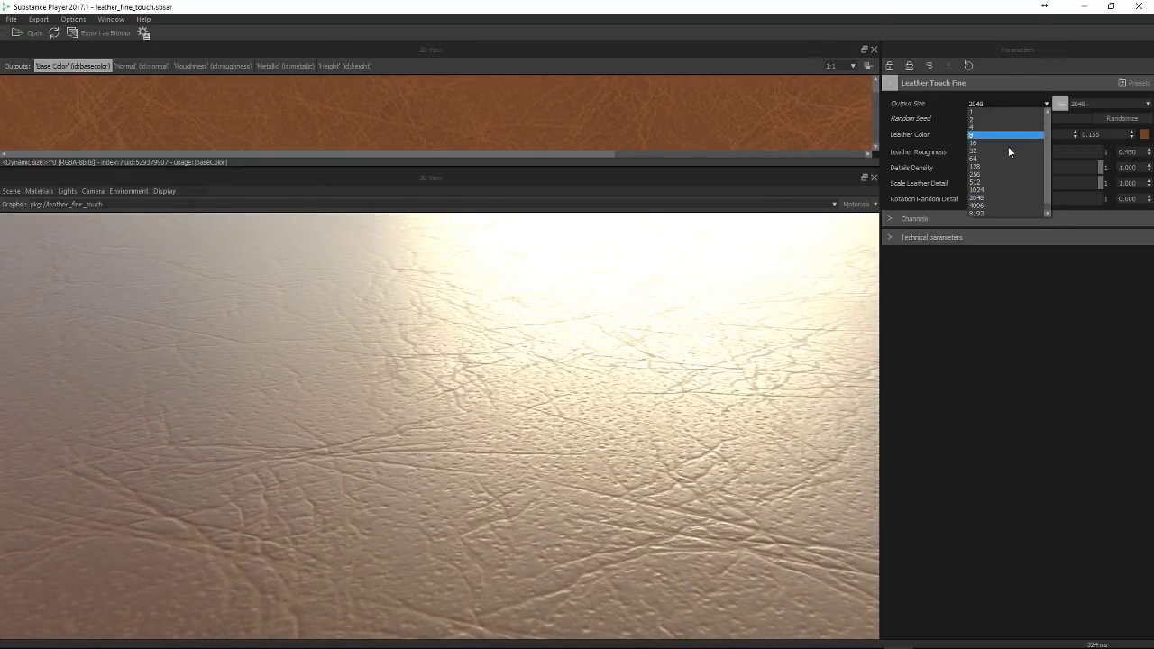
pyautogui.click(1002, 182)
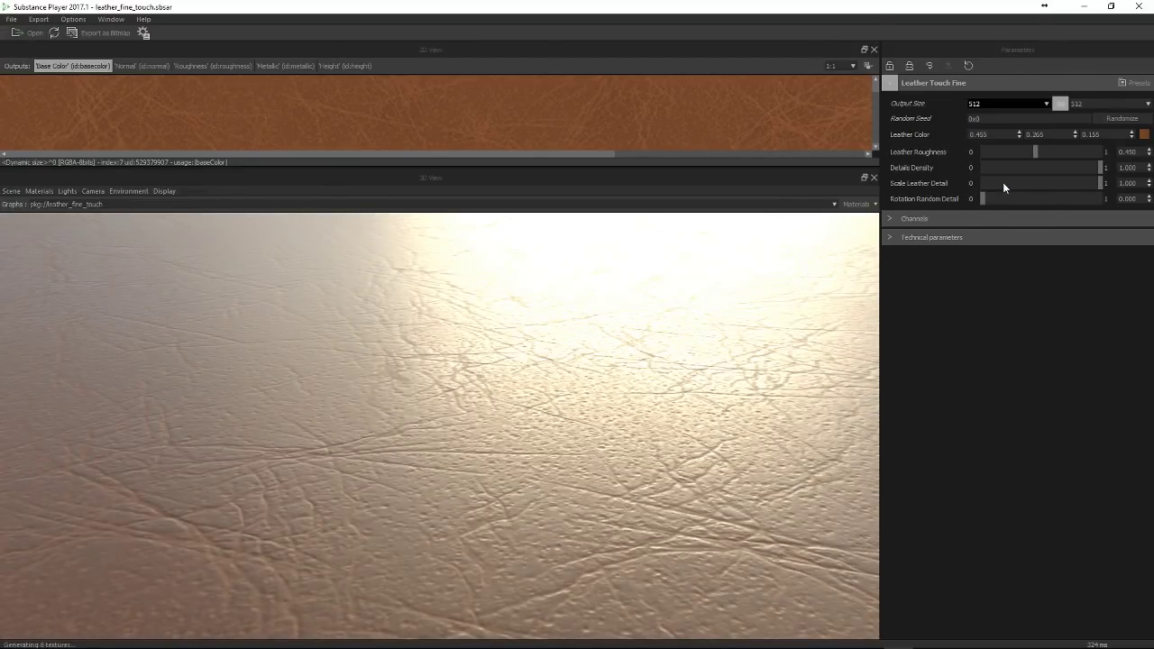
pyautogui.click(1010, 104)
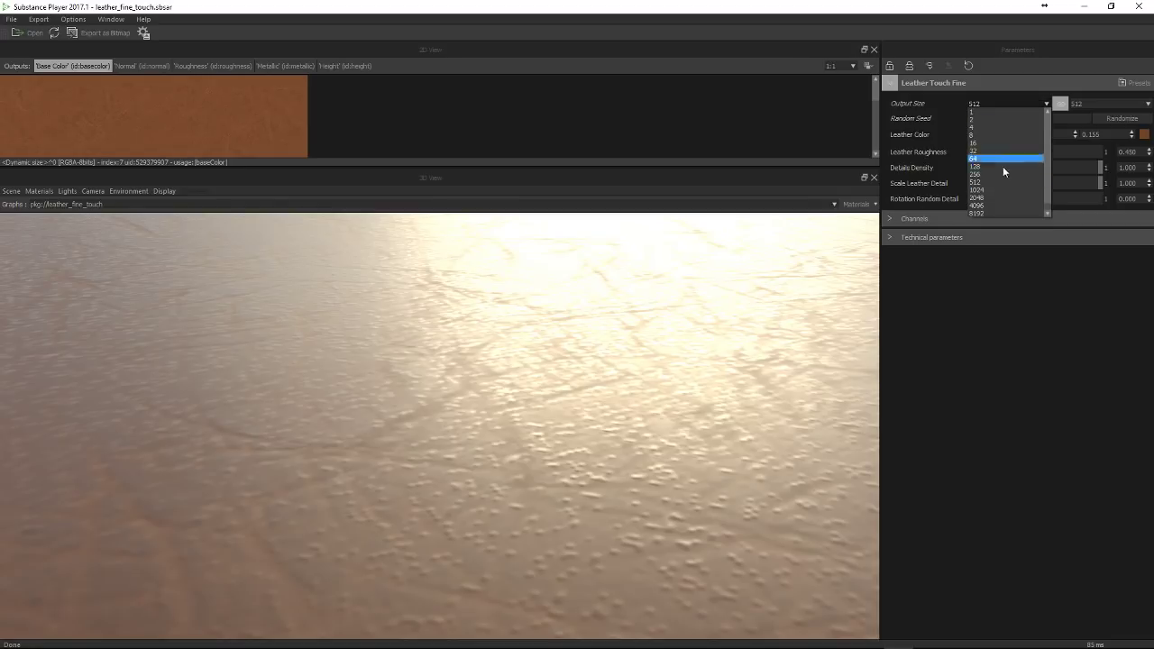
pyautogui.click(1002, 188)
pyautogui.scroll(-4, 448, 386)
pyautogui.moveTo(447, 382); pyautogui.dragTo(326, 450)
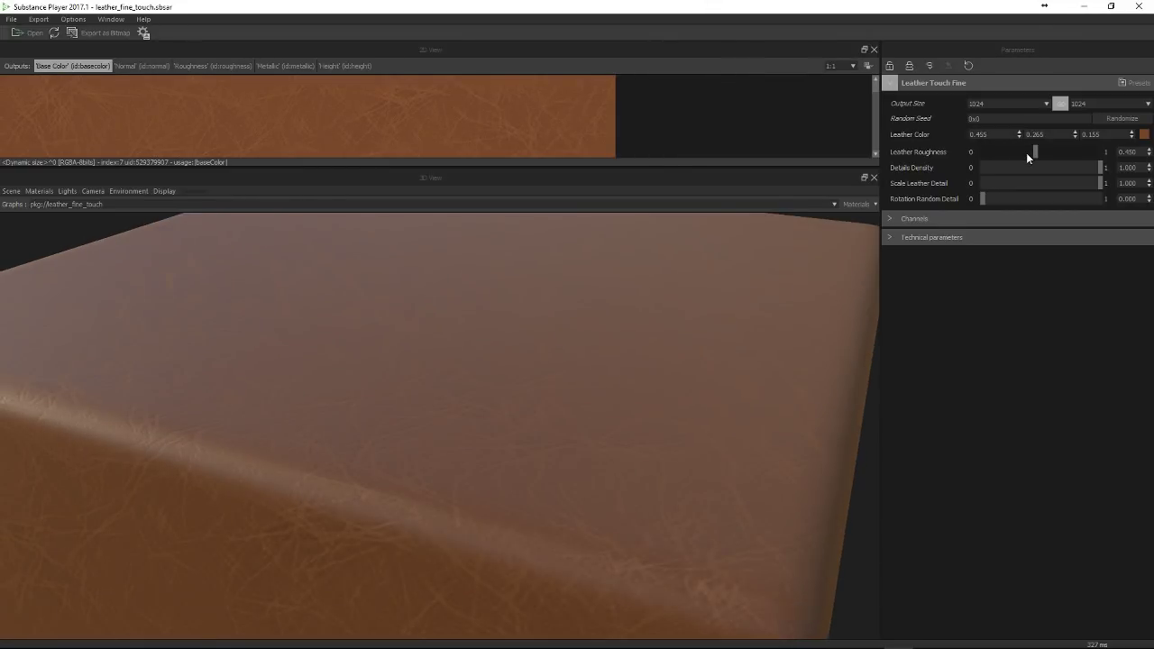
# Set Leather Roughness to 0.271 and Details Density to 1.000, and check the leather surface up close
pyautogui.moveTo(1031, 152); pyautogui.dragTo(953, 162)
pyautogui.moveTo(1027, 173); pyautogui.dragTo(1149, 181)
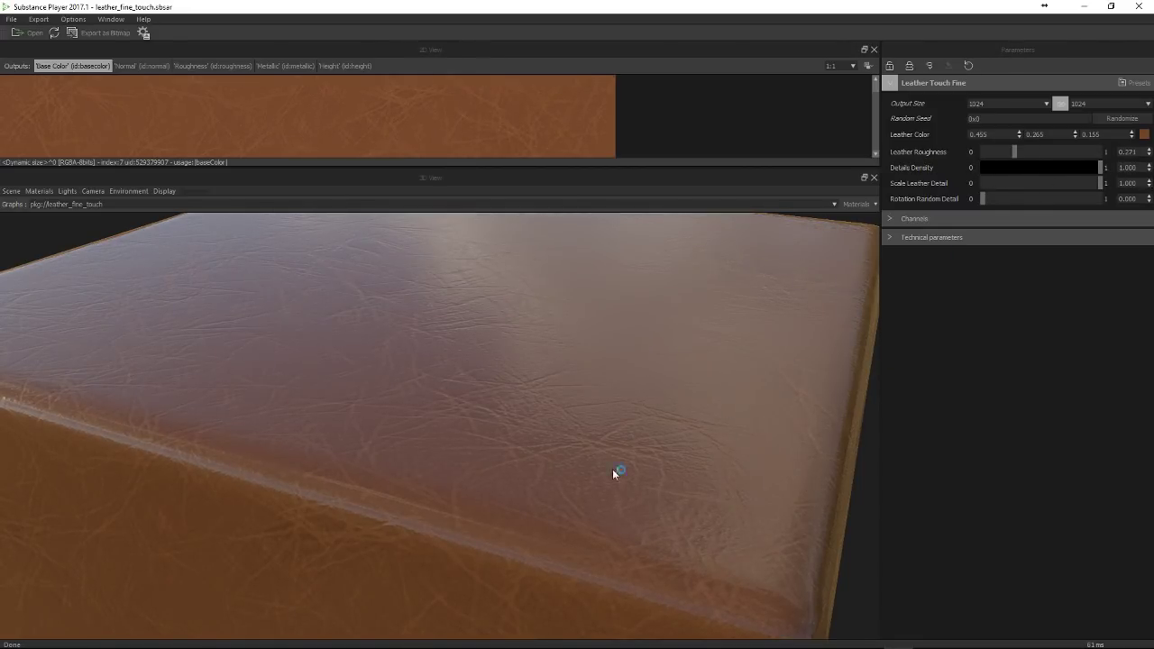
pyautogui.moveTo(611, 469); pyautogui.dragTo(553, 499)
pyautogui.scroll(3, 552, 499)
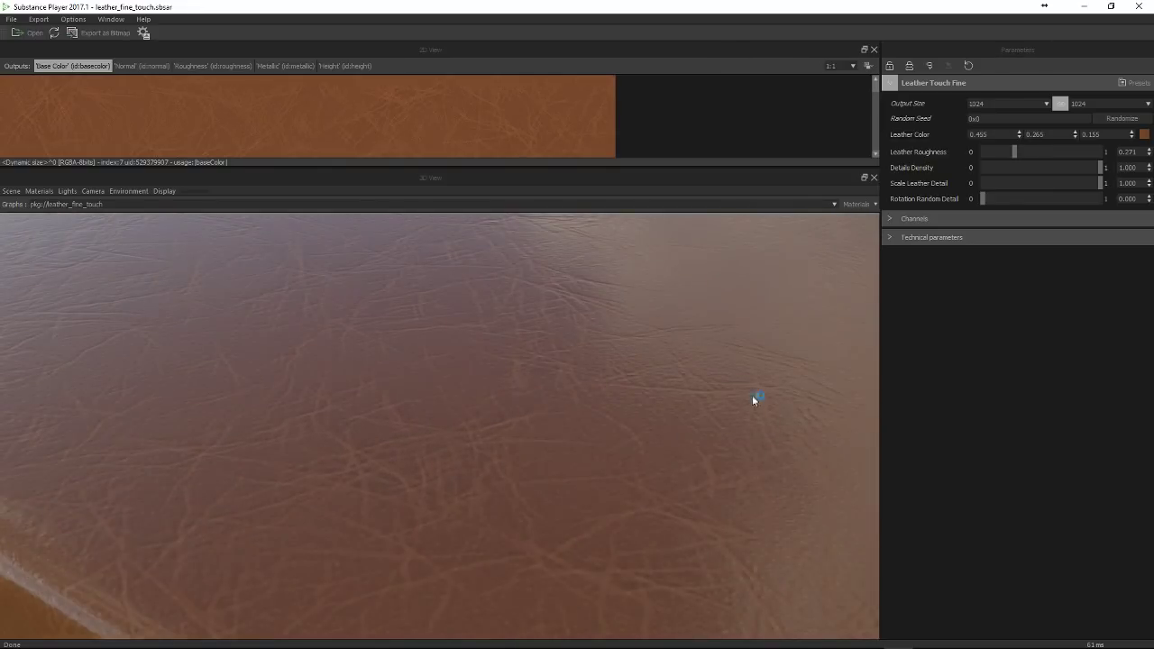
# Set Details Density to 0.750, Scale Leather Detail to 0.796 and Rotation Random Detail to 0.016
pyautogui.click(1085, 167)
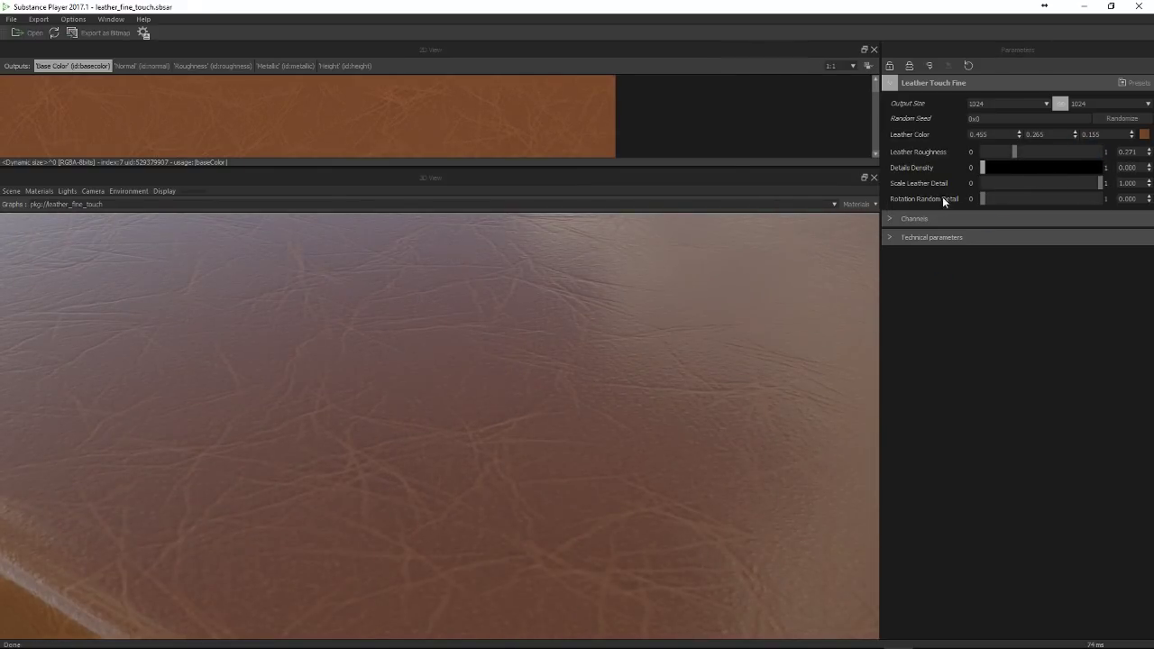
pyautogui.moveTo(982, 168); pyautogui.dragTo(1075, 182)
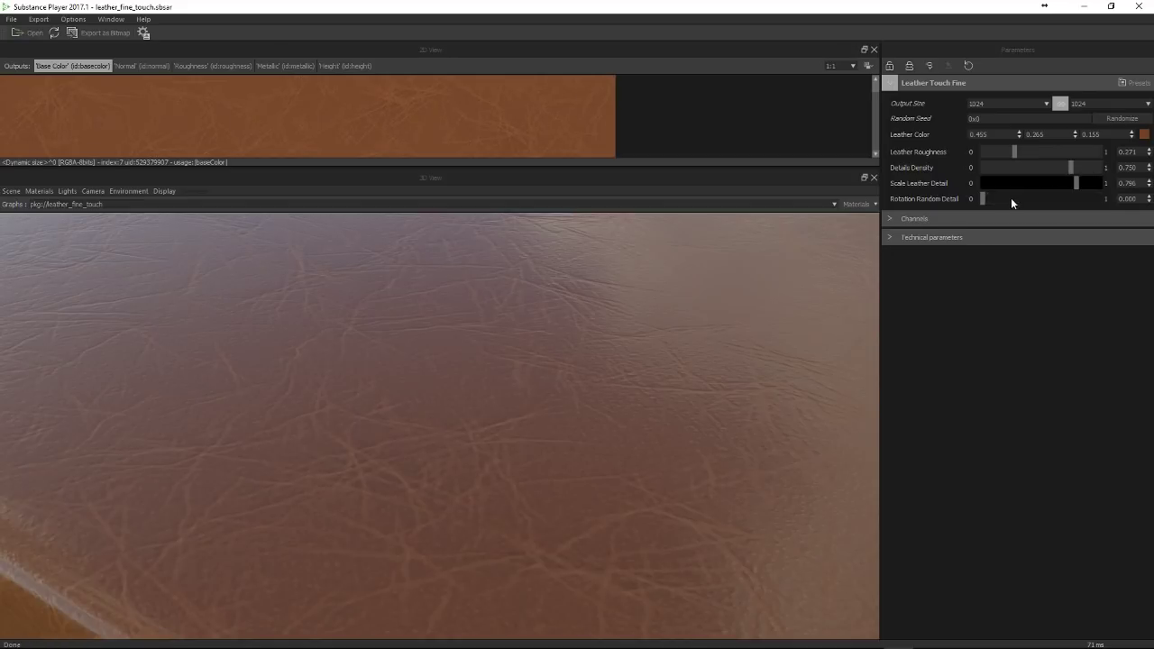
pyautogui.moveTo(1010, 197); pyautogui.dragTo(1037, 198)
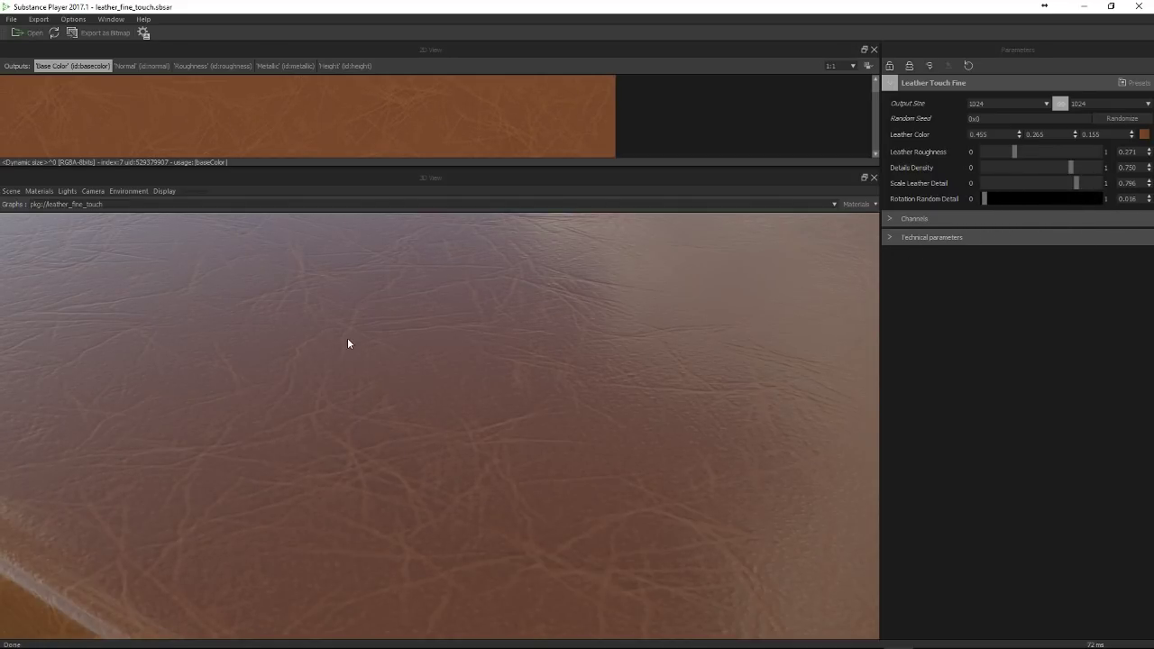
pyautogui.scroll(-4, 345, 352)
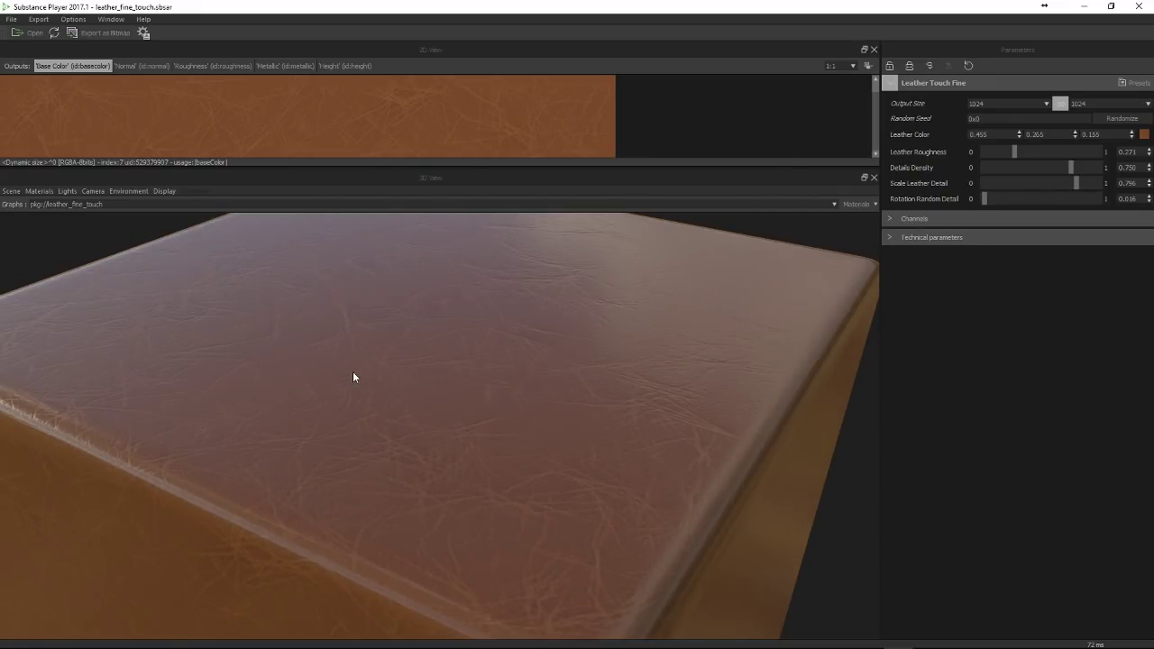
pyautogui.scroll(-2, 352, 371)
pyautogui.moveTo(369, 384); pyautogui.dragTo(569, 333)
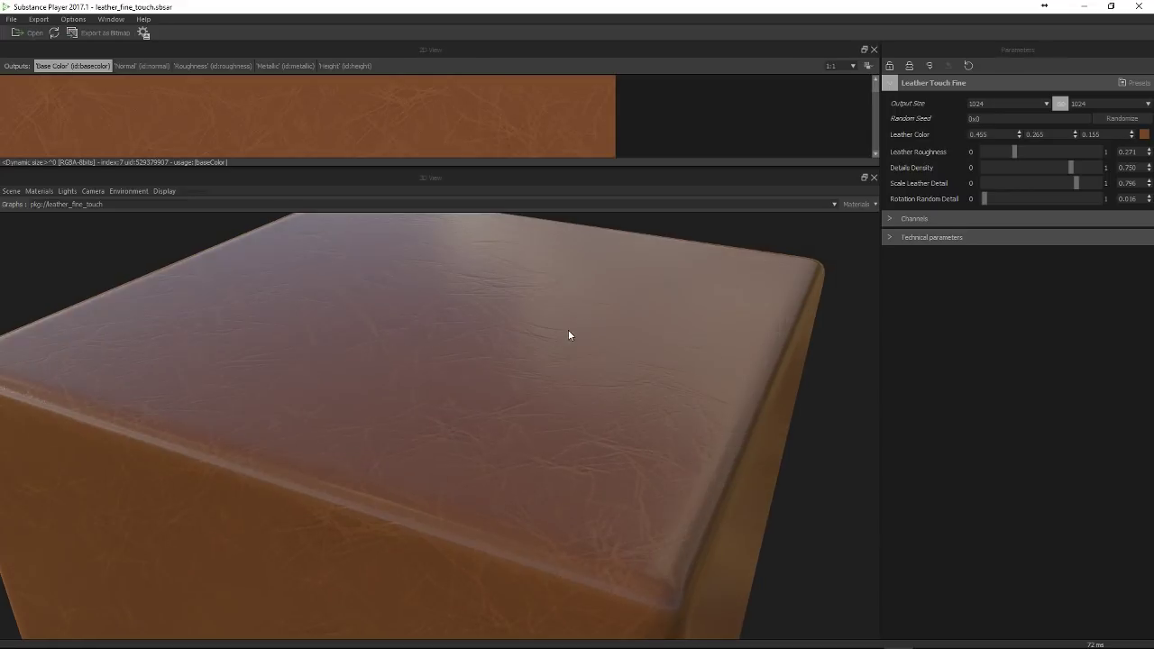
# Set the output size to 2048 and inspect the adjusted leather on the rounded cube
pyautogui.click(1019, 103)
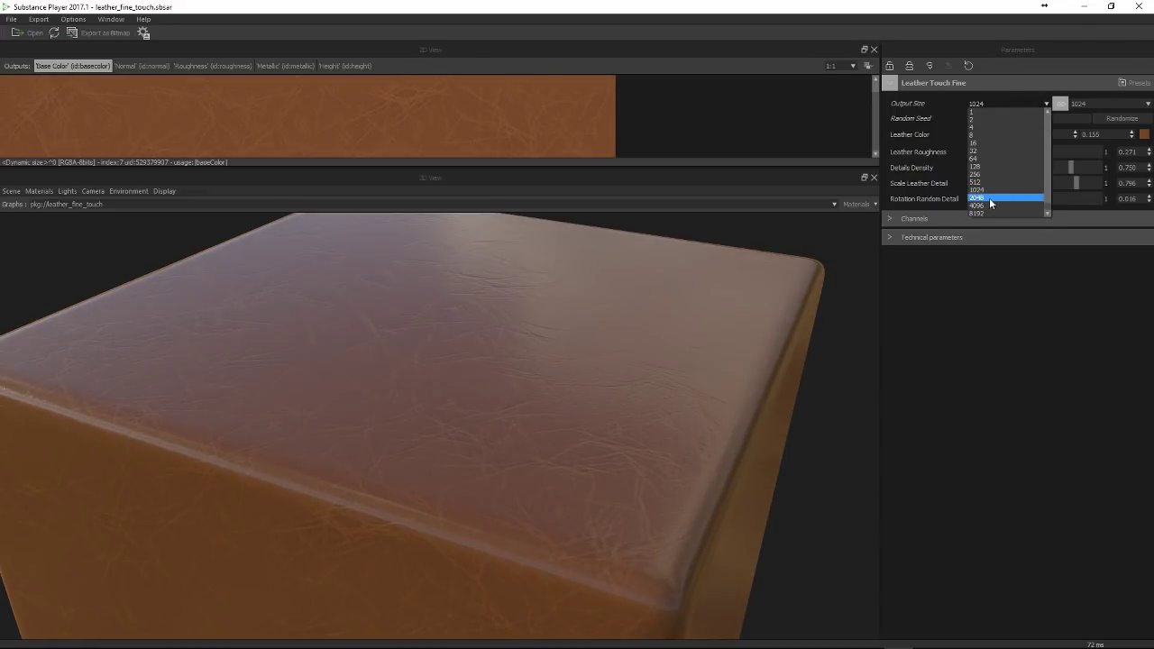
pyautogui.click(990, 199)
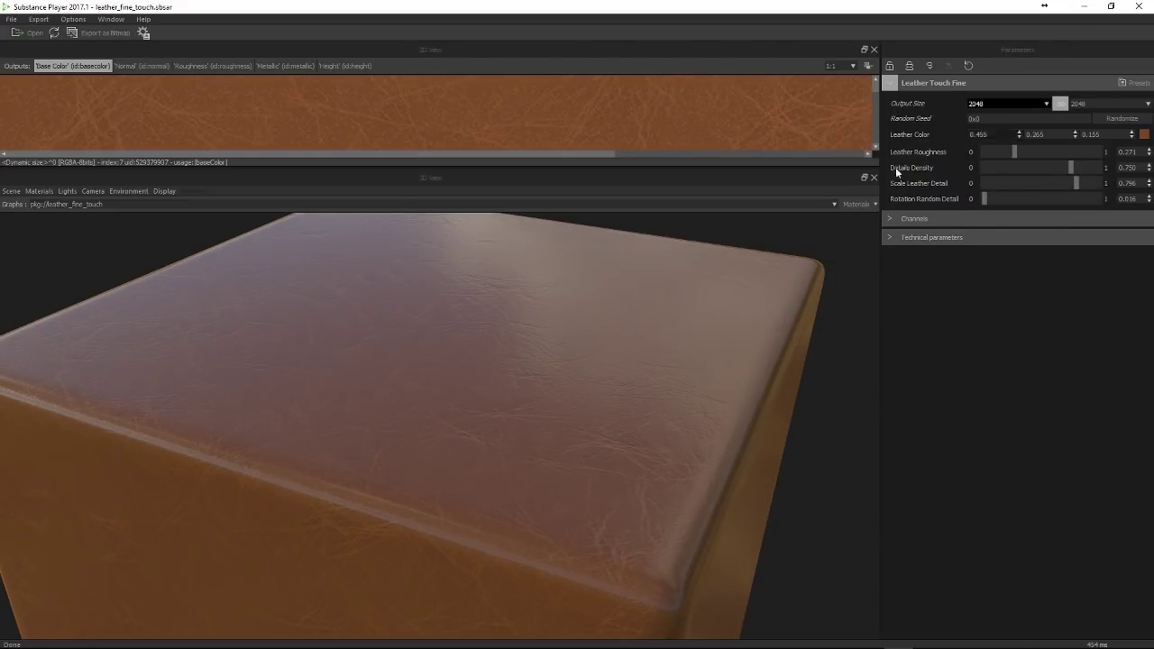
pyautogui.moveTo(567, 290); pyautogui.dragTo(505, 376)
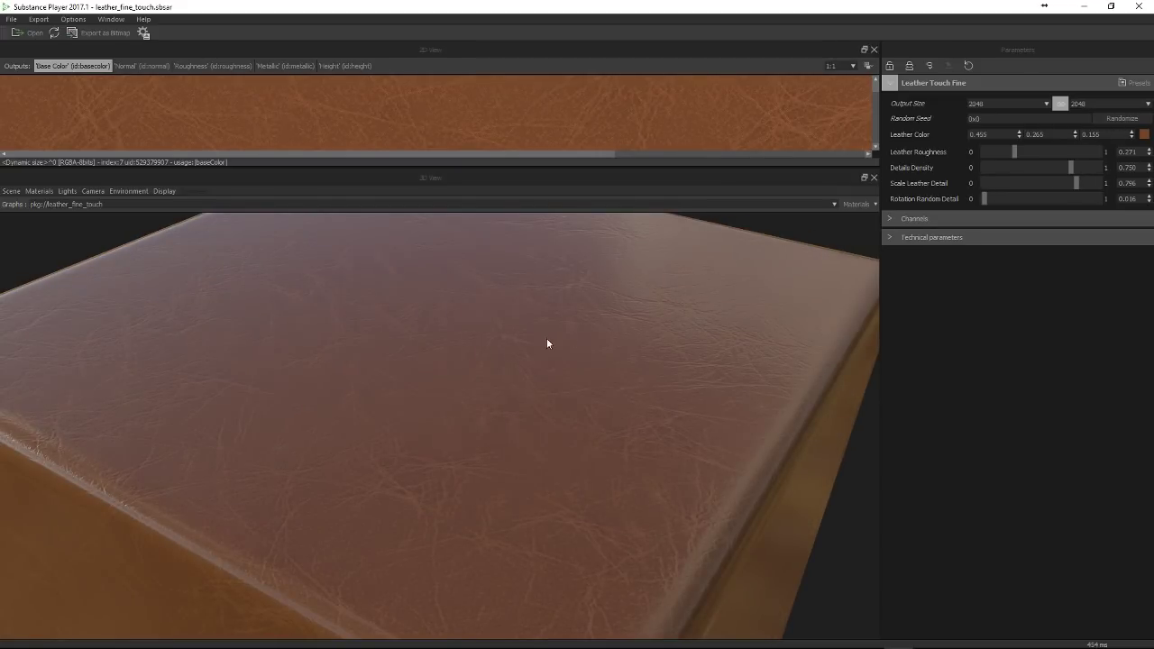
pyautogui.moveTo(546, 342); pyautogui.dragTo(517, 354)
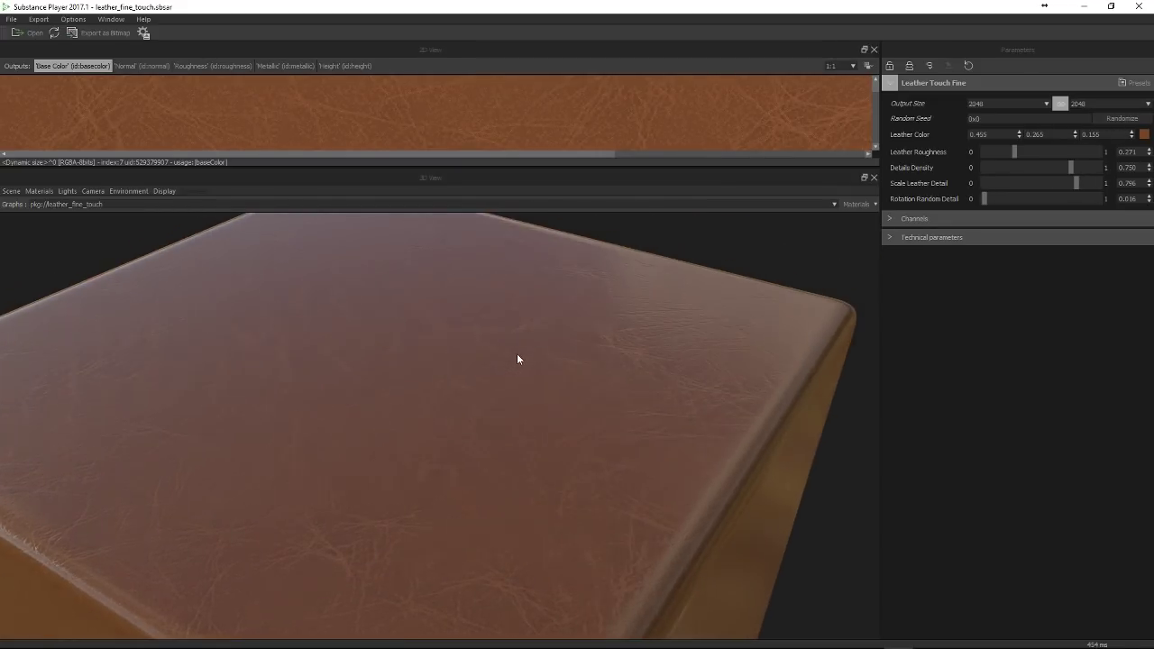
# Randomize the leather's random seed several times and inspect the scratch pattern on the rounded cube
pyautogui.click(1138, 122)
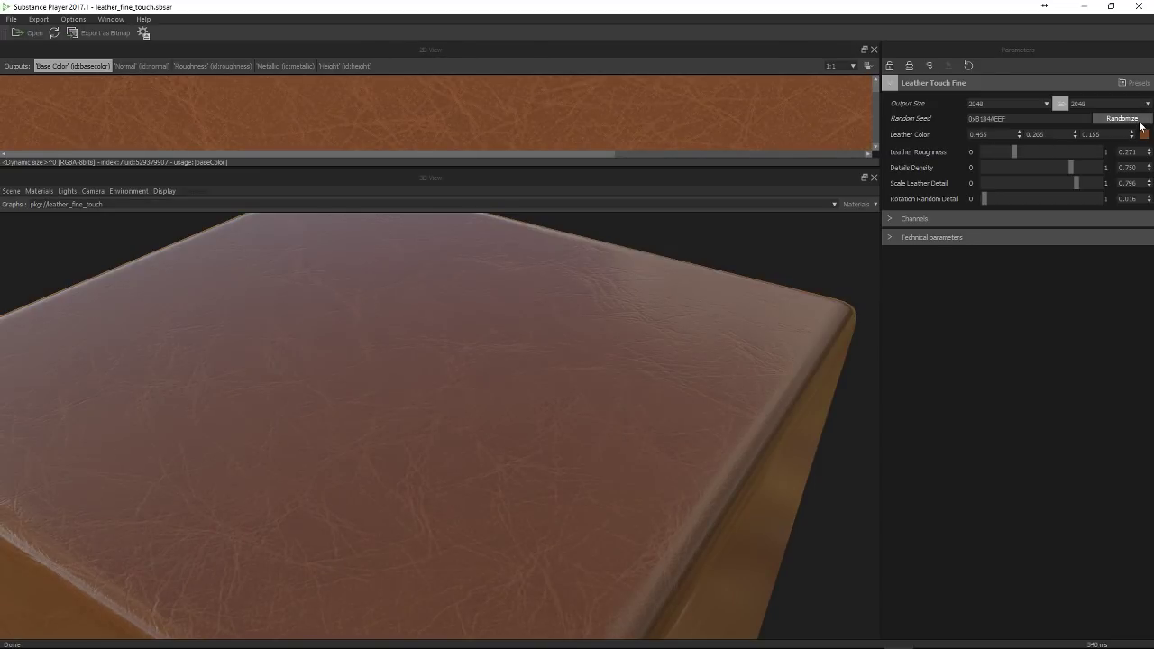
pyautogui.click(1138, 122)
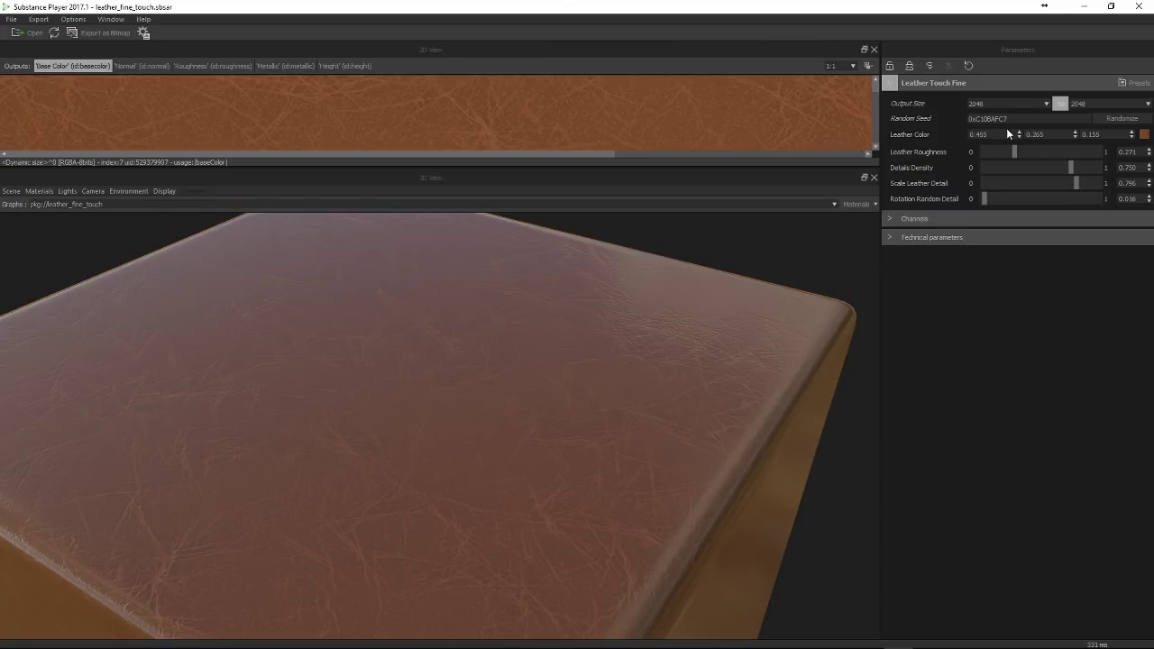
pyautogui.click(1127, 121)
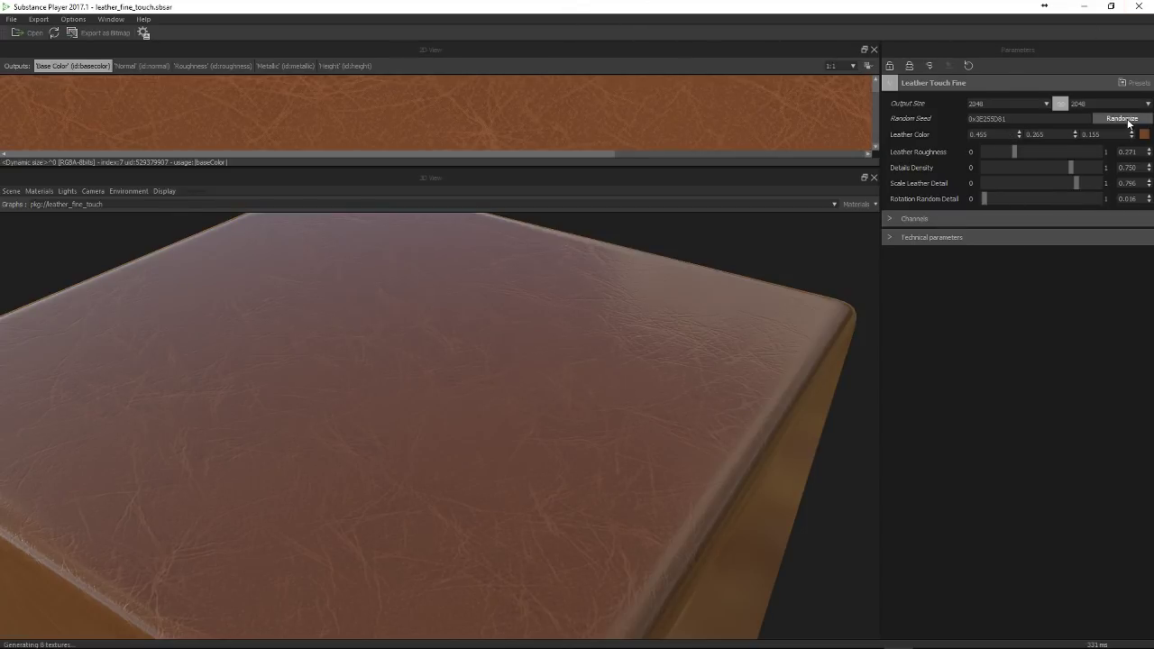
pyautogui.click(1117, 121)
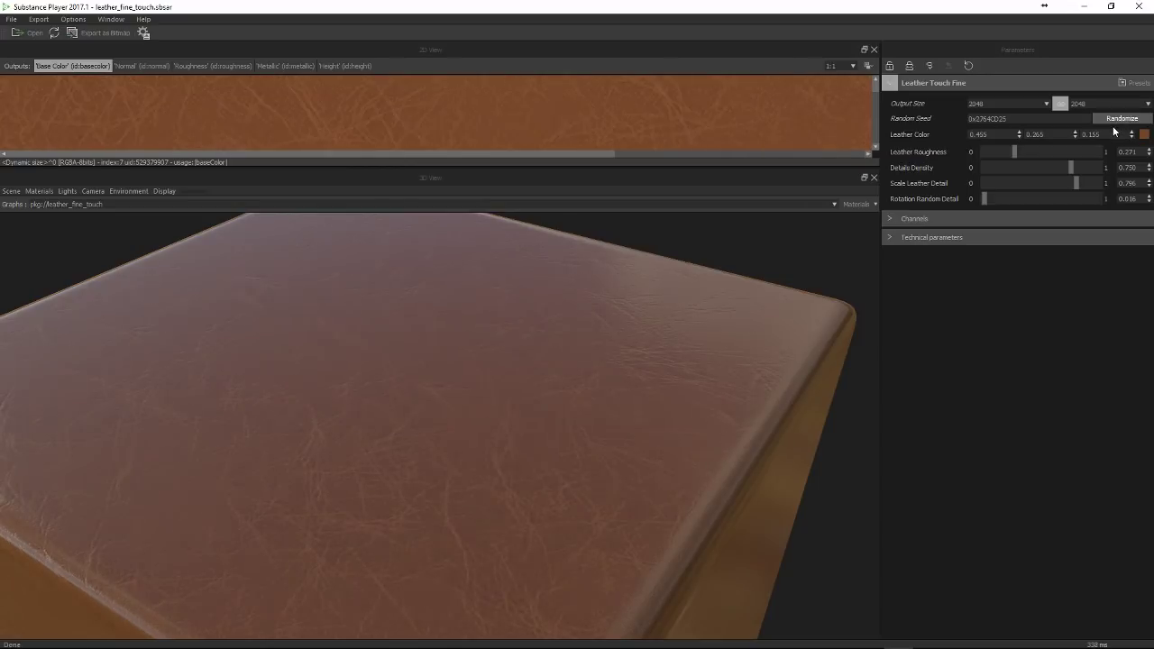
pyautogui.click(1106, 134)
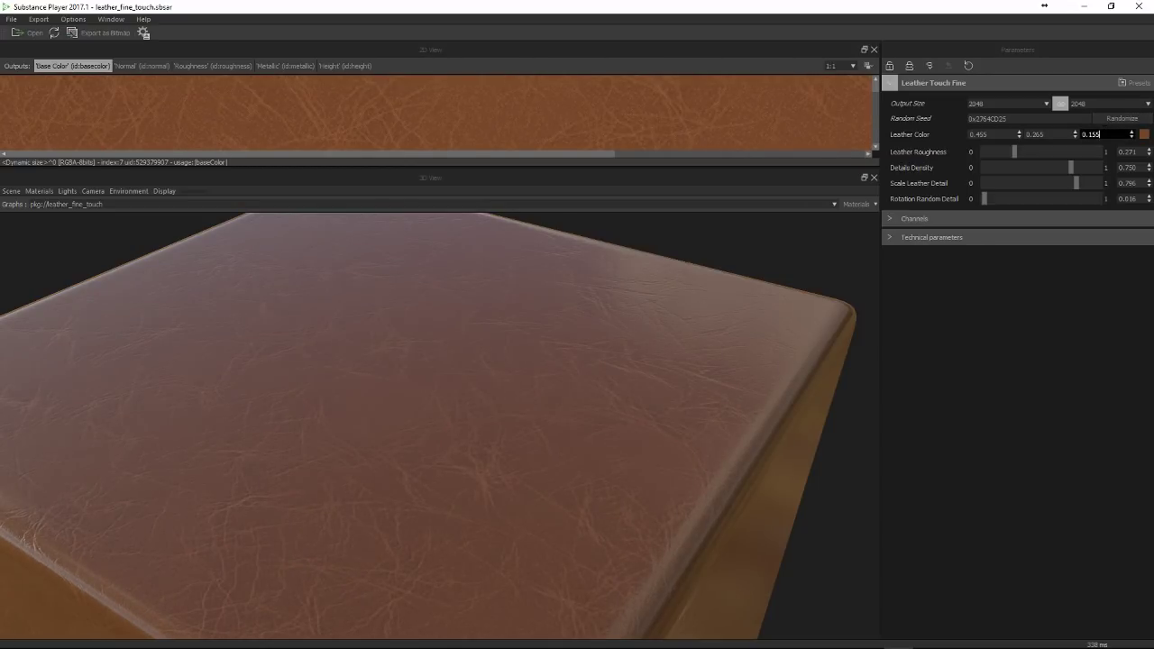
pyautogui.click(1104, 123)
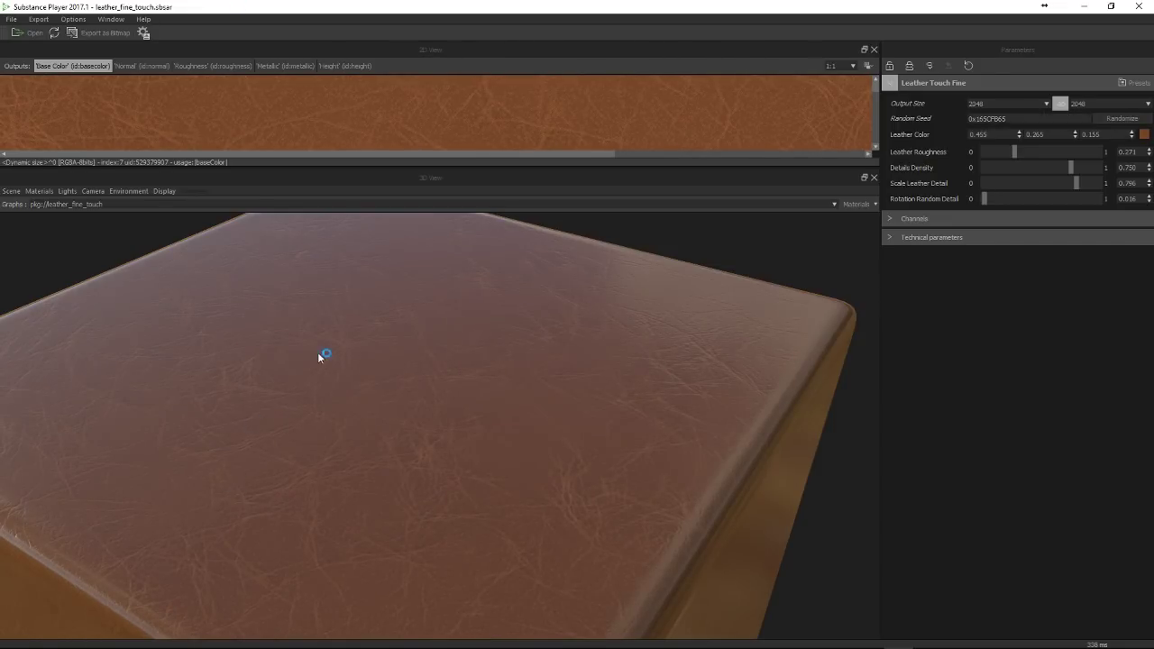
pyautogui.moveTo(318, 356); pyautogui.dragTo(440, 420)
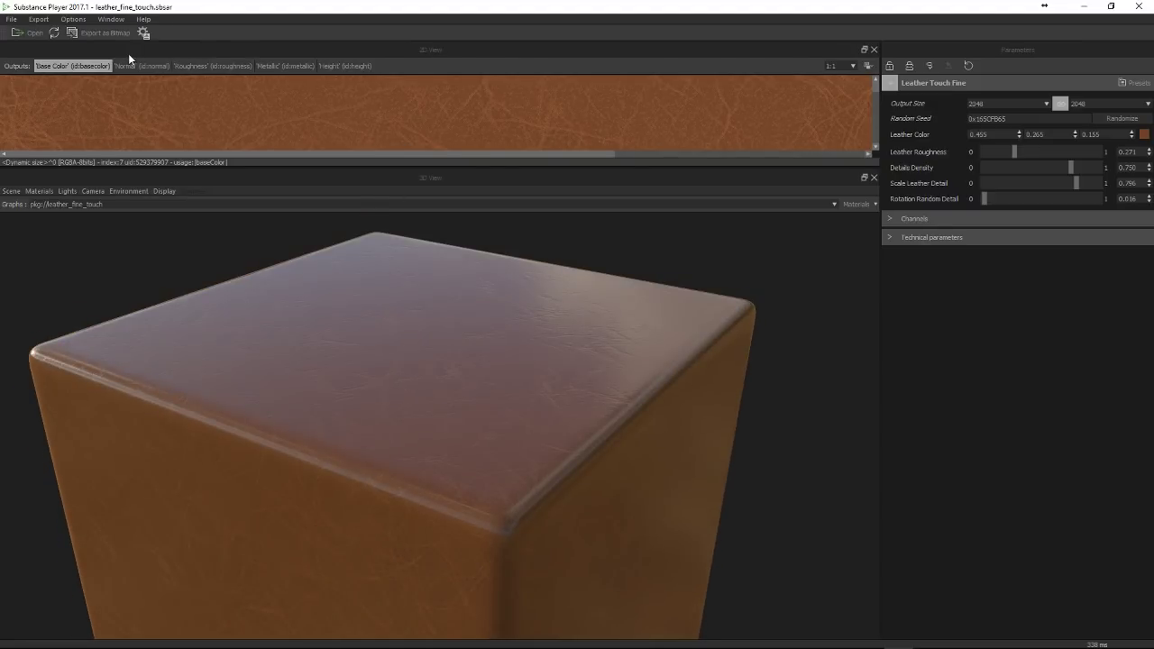
# Set up a bitmap export to the Desktop folder in jpg format
pyautogui.click(104, 35)
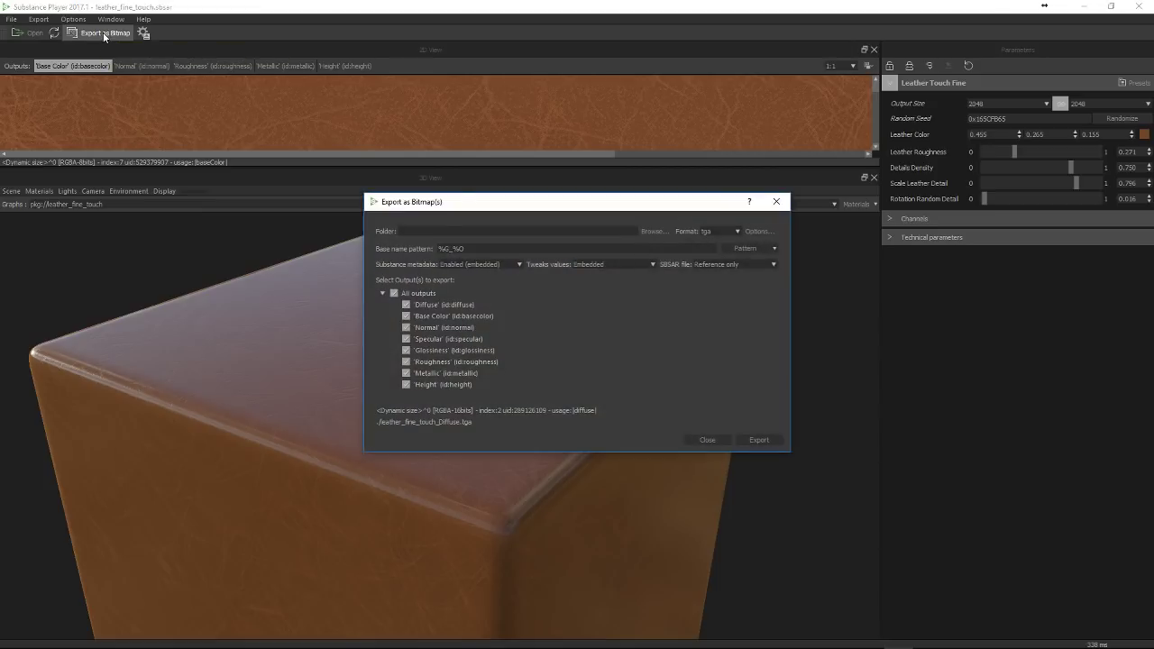
pyautogui.click(645, 231)
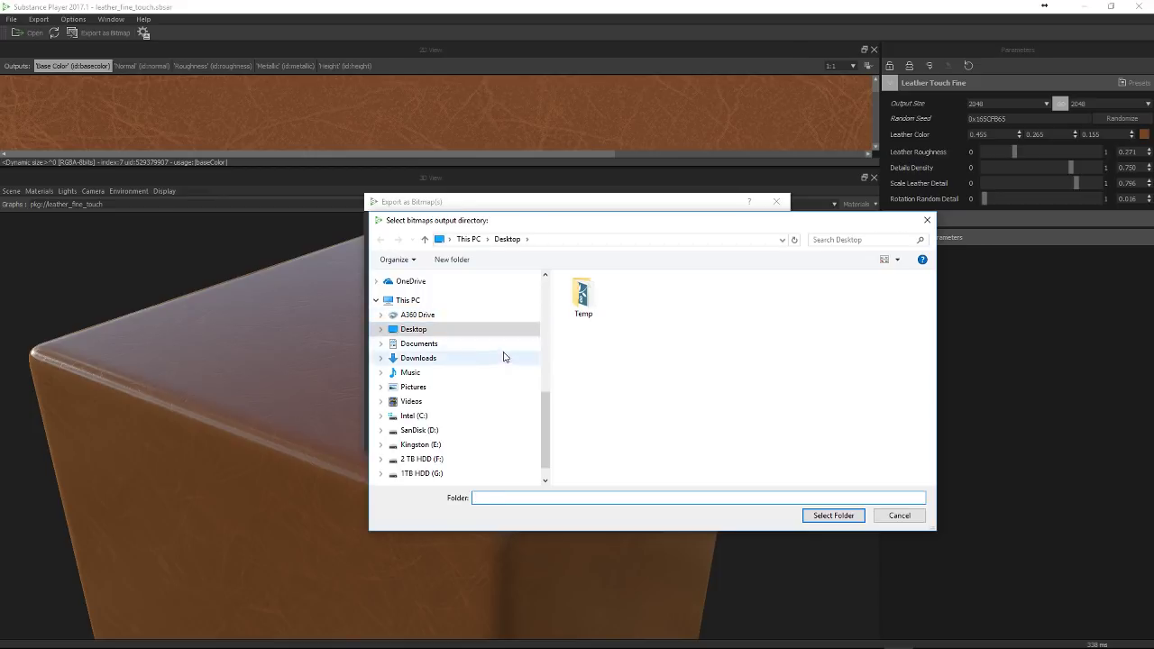
pyautogui.click(426, 329)
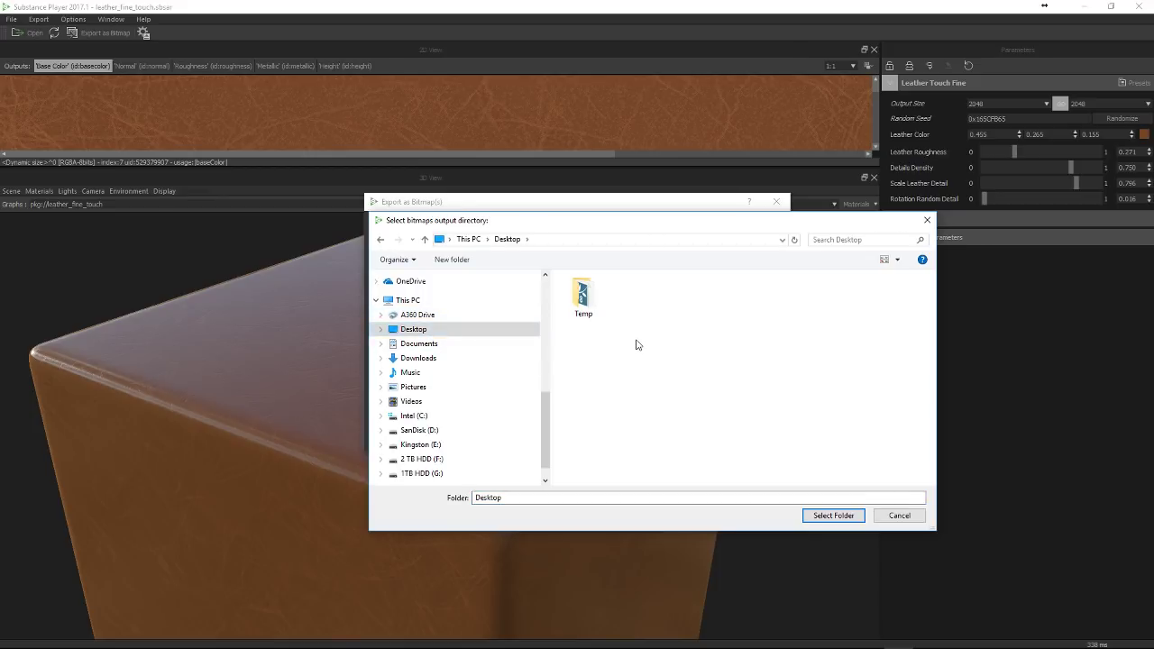
pyautogui.click(833, 515)
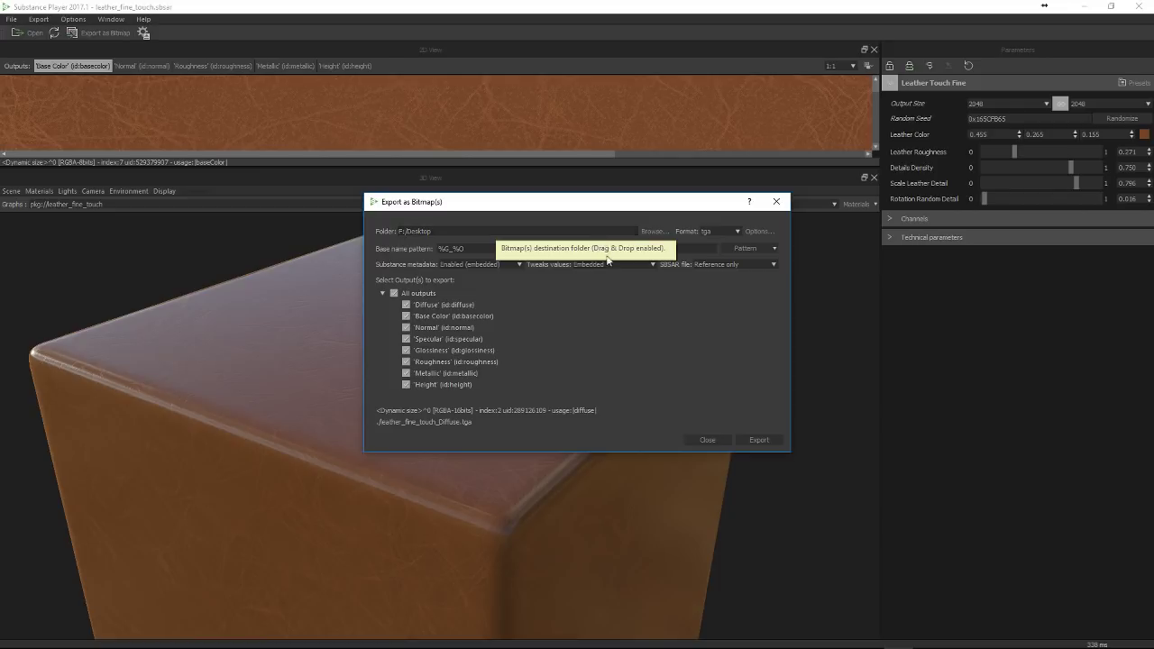
pyautogui.click(721, 231)
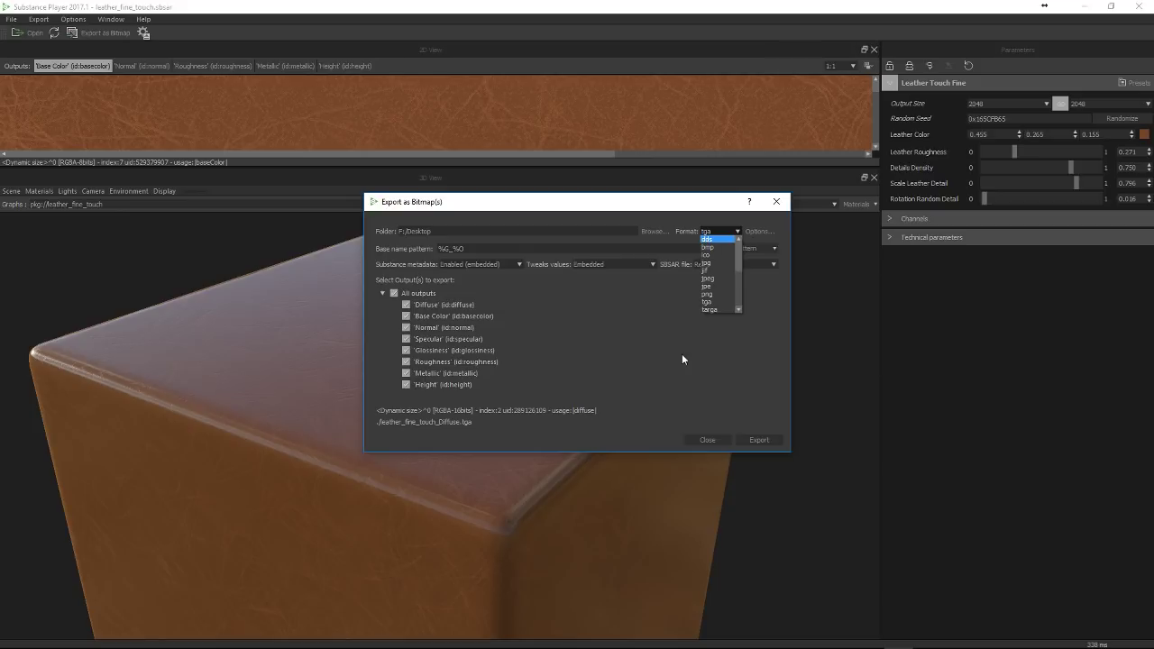
pyautogui.click(707, 266)
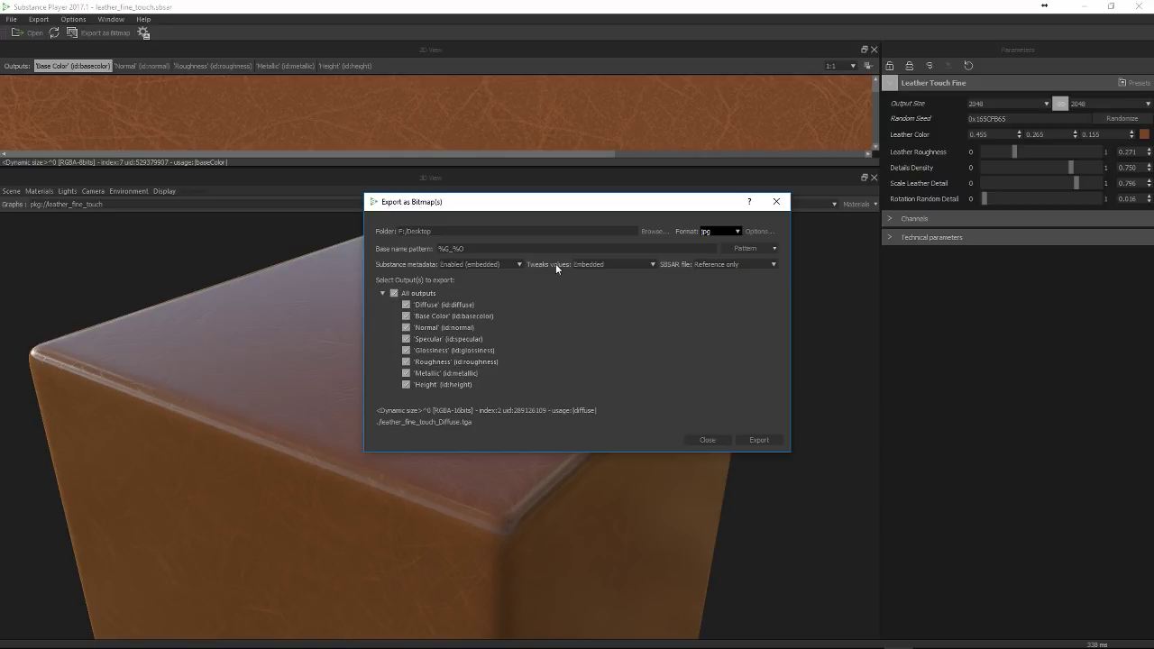
# Limit the export to the Diffuse, Normal and Glossiness outputs and export the bitmaps
pyautogui.click(405, 316)
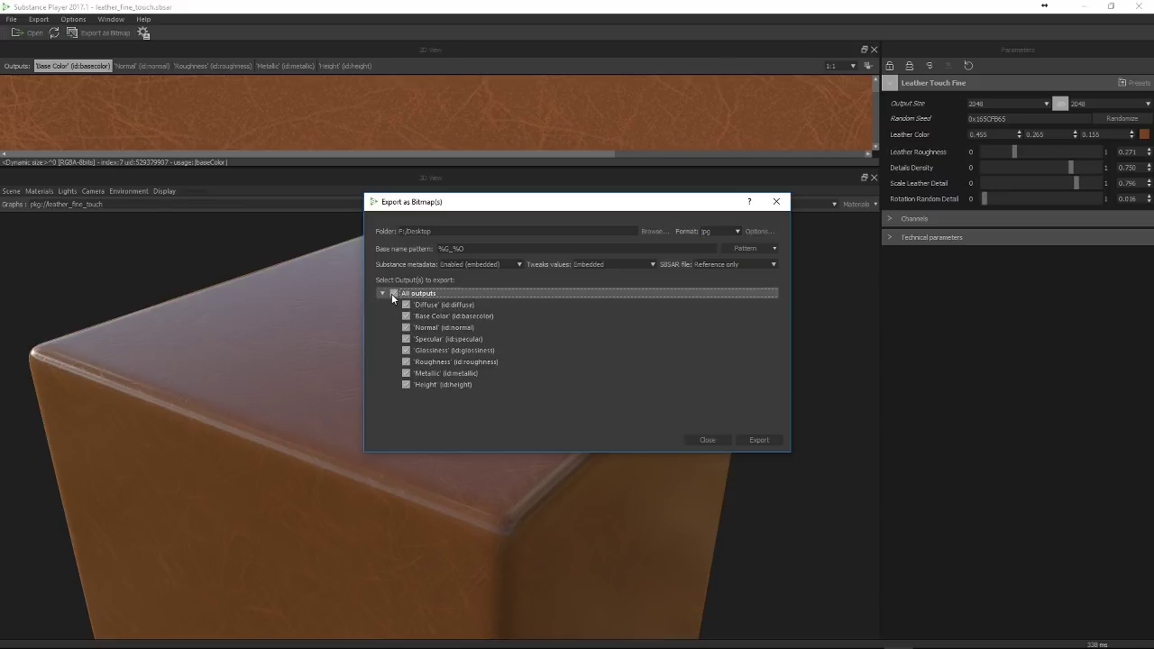
pyautogui.click(393, 293)
pyautogui.click(406, 306)
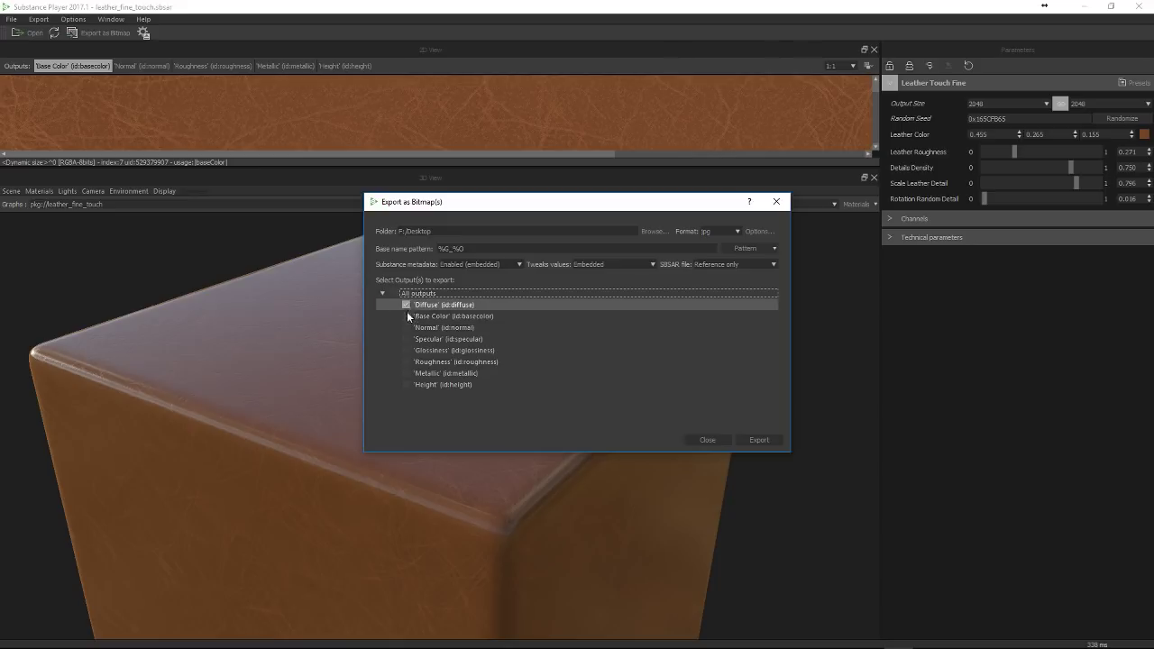
pyautogui.click(406, 326)
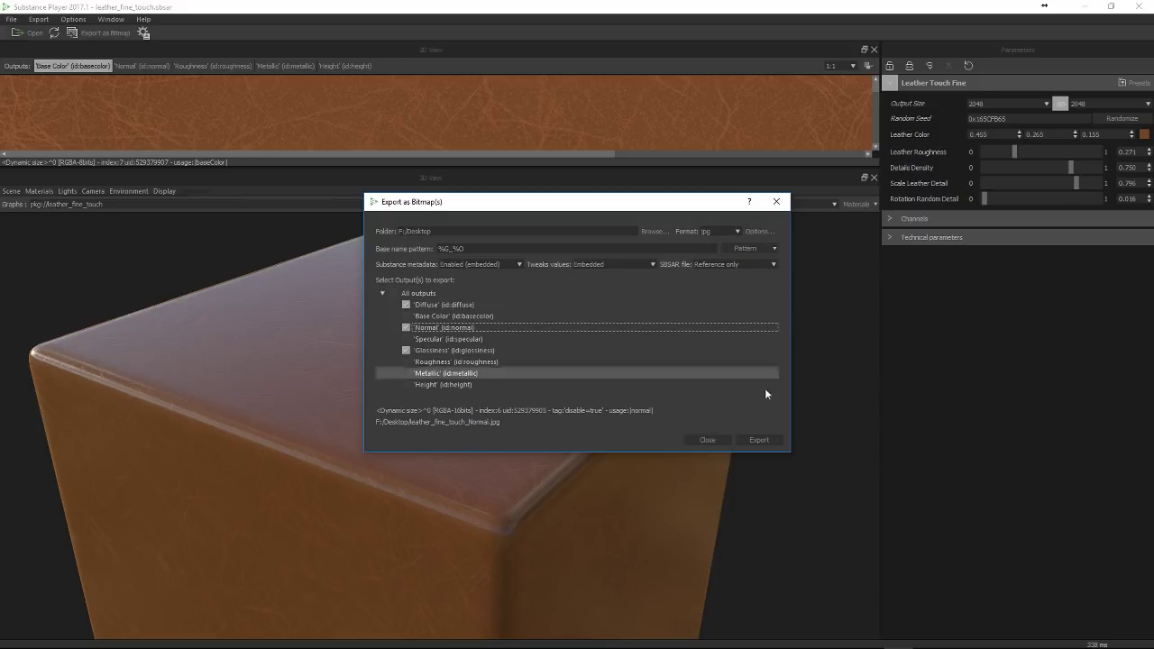
pyautogui.click(759, 441)
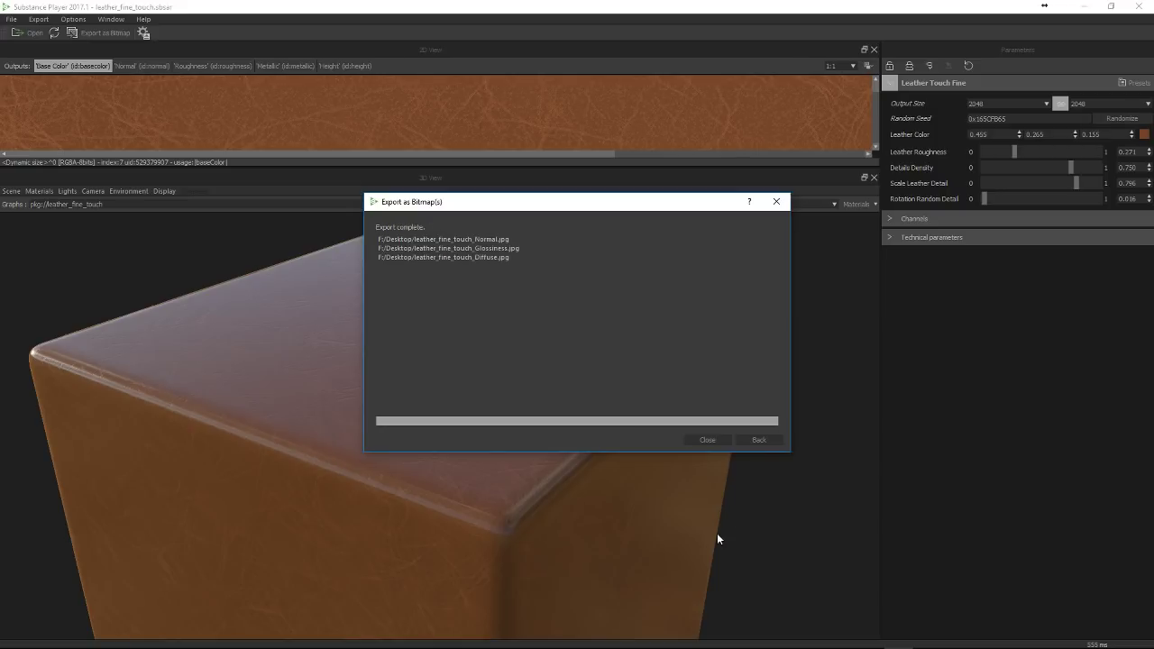
pyautogui.click(708, 440)
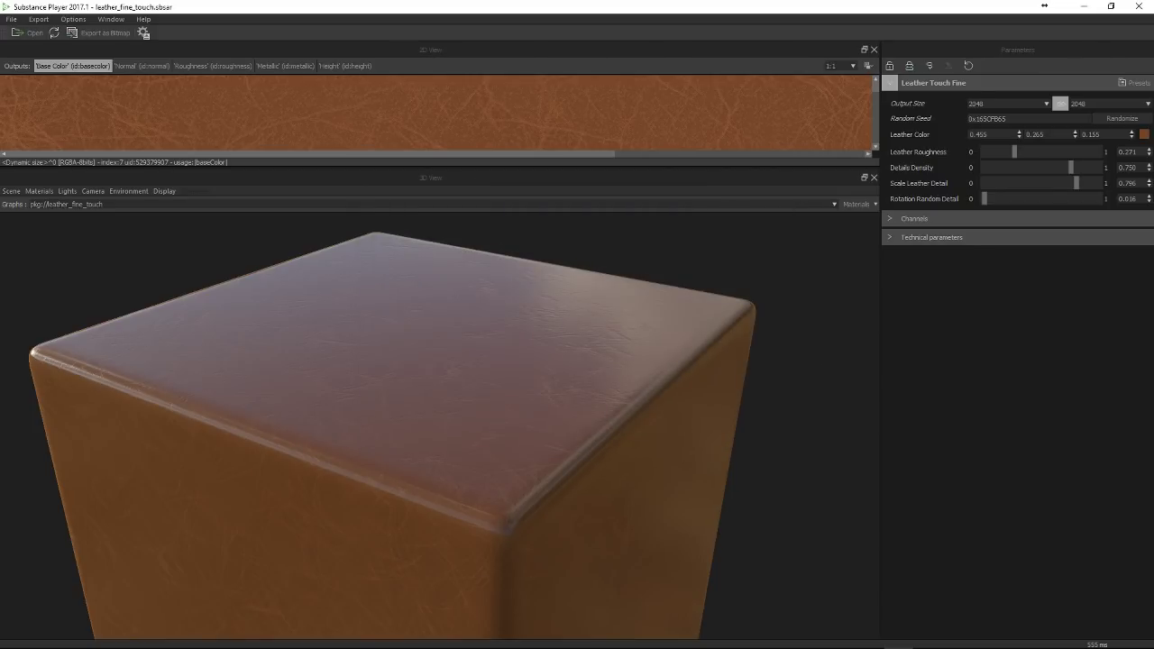
# Switch to the Desktop folder in File Explorer and view the exported Normal, Glossiness and Diffuse maps in Photos
pyautogui.hotkey('alt', 'Tab')
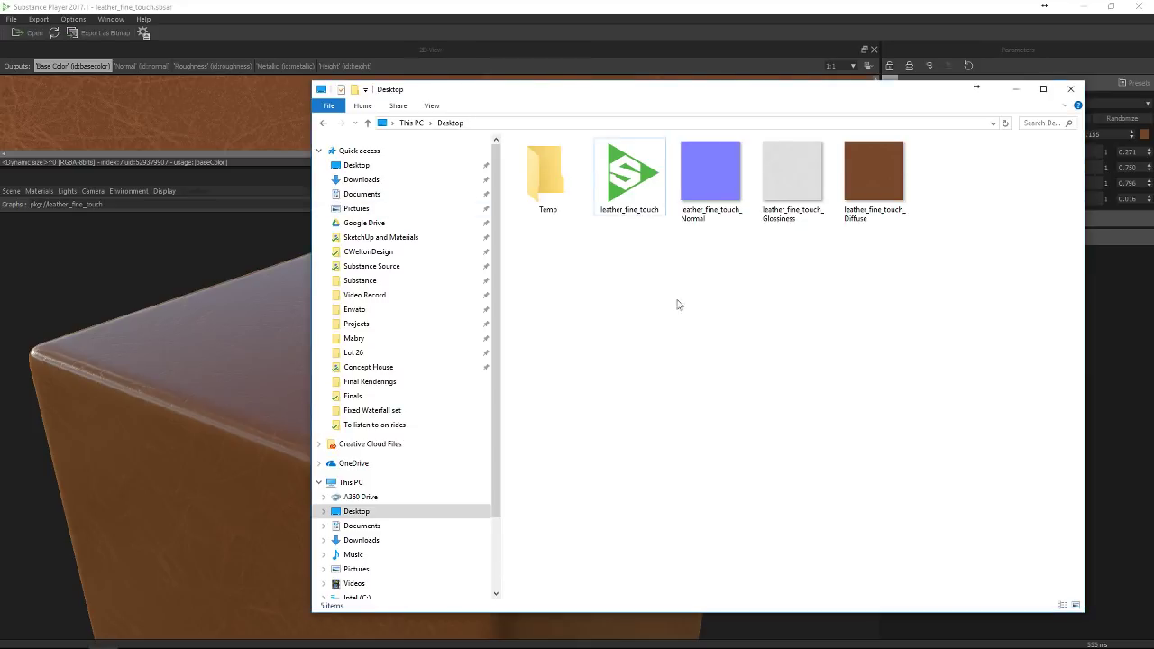
pyautogui.click(704, 165)
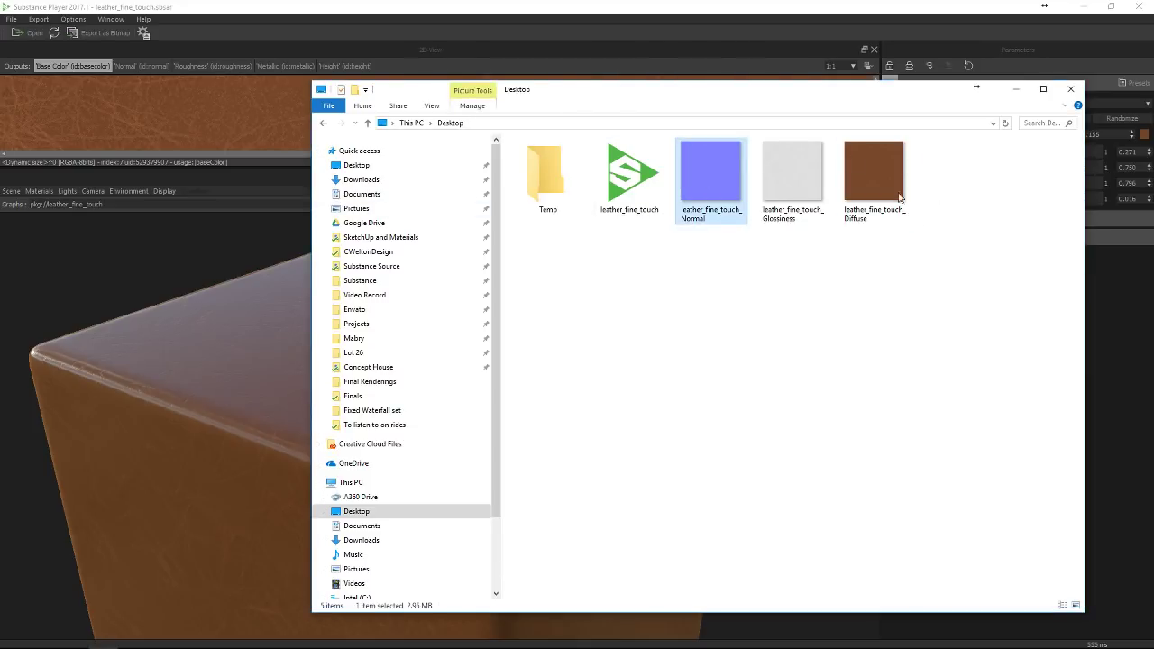
pyautogui.click(544, 178)
pyautogui.click(901, 298)
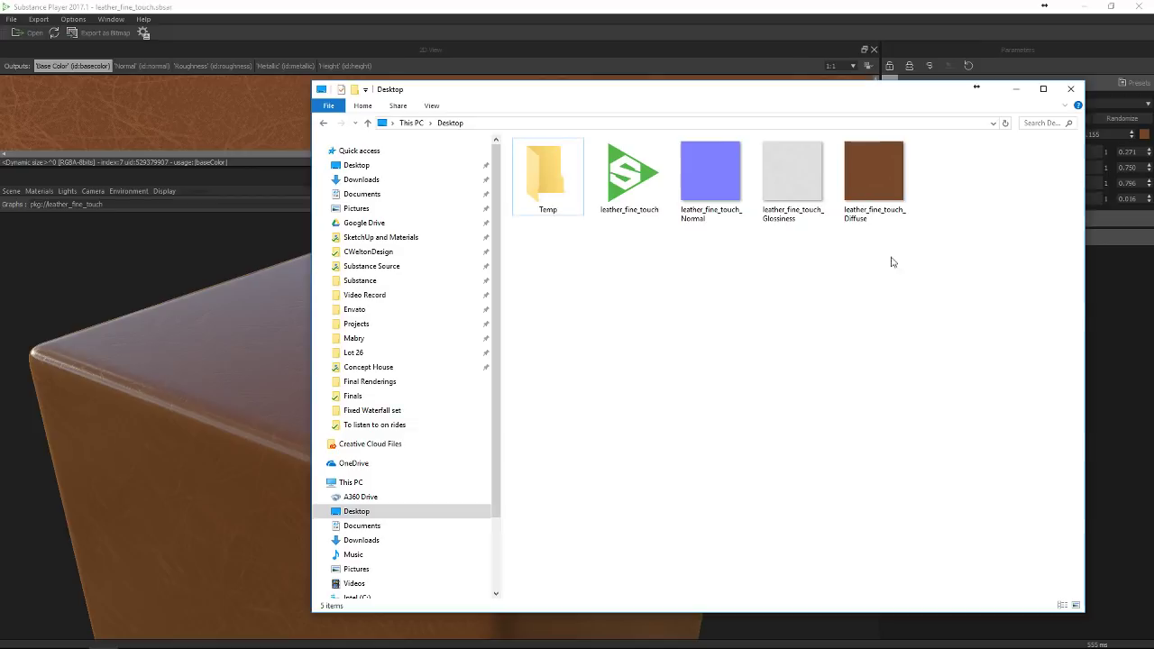
pyautogui.click(734, 175)
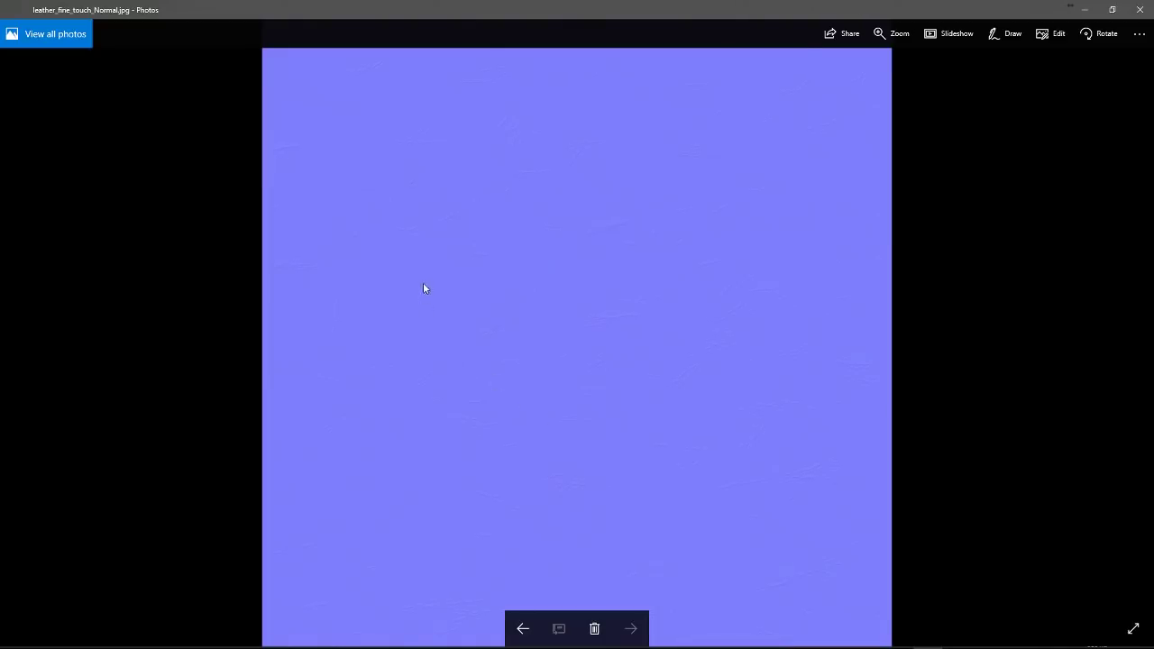
pyautogui.doubleClick(405, 167)
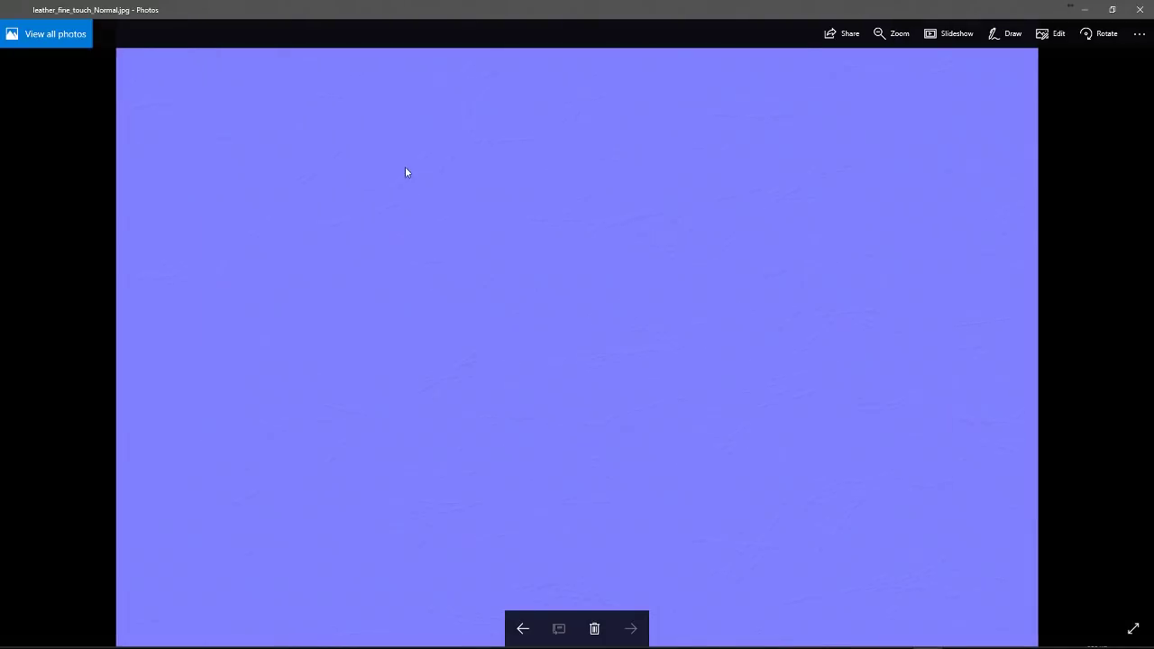
pyautogui.scroll(-2, 477, 289)
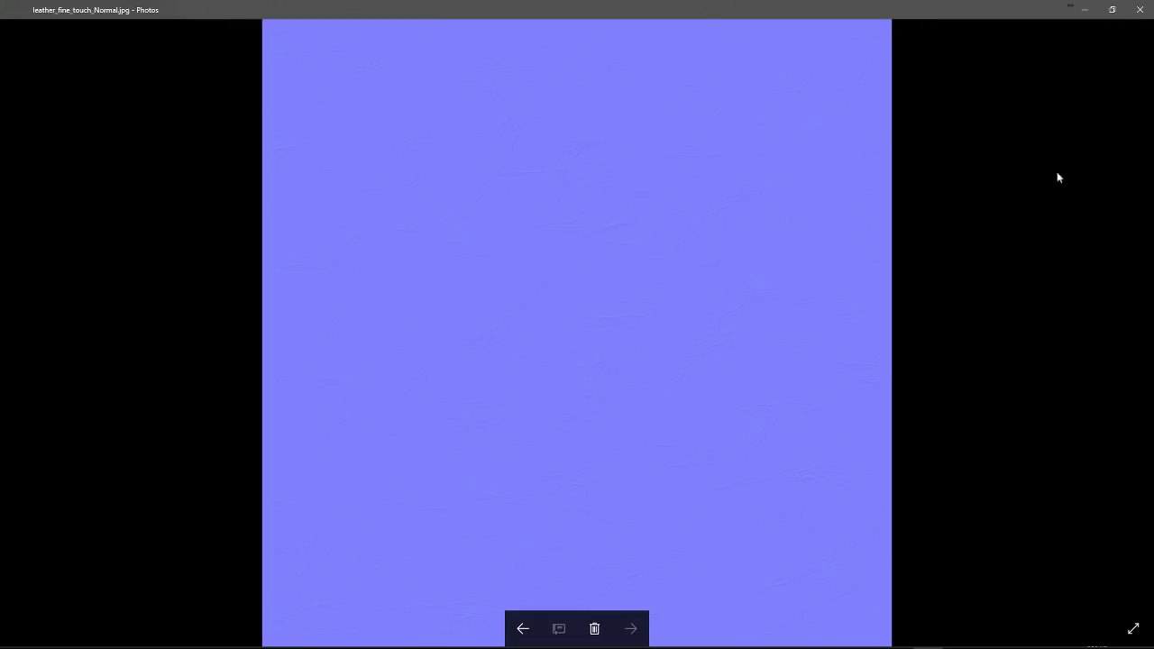
pyautogui.click(511, 639)
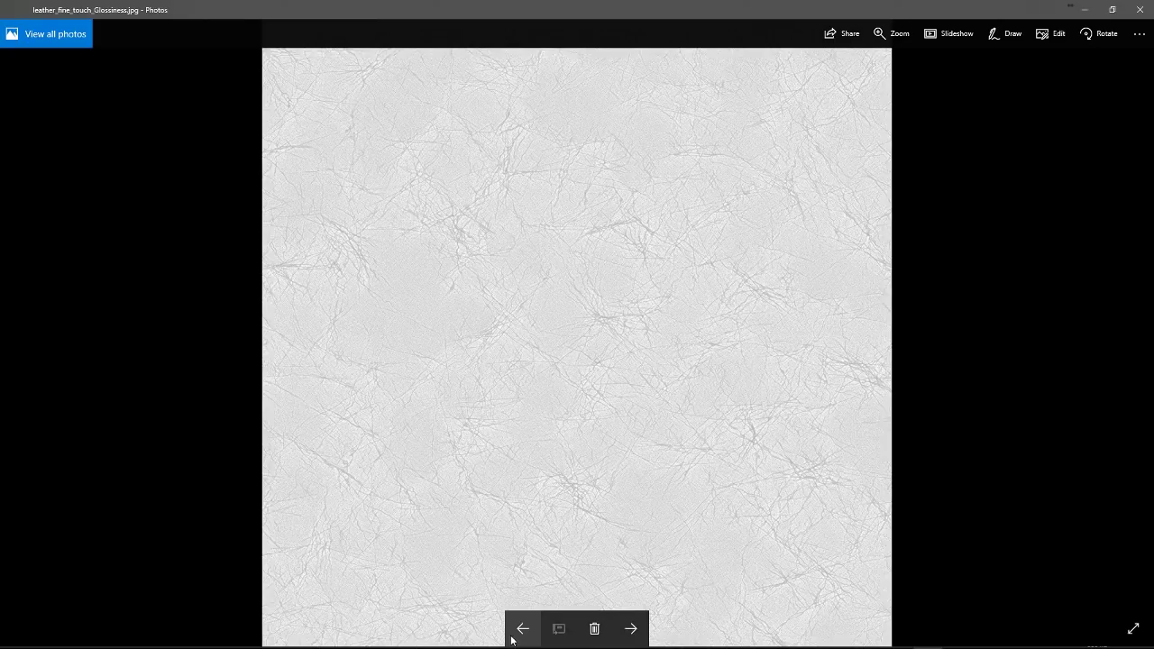
pyautogui.click(511, 639)
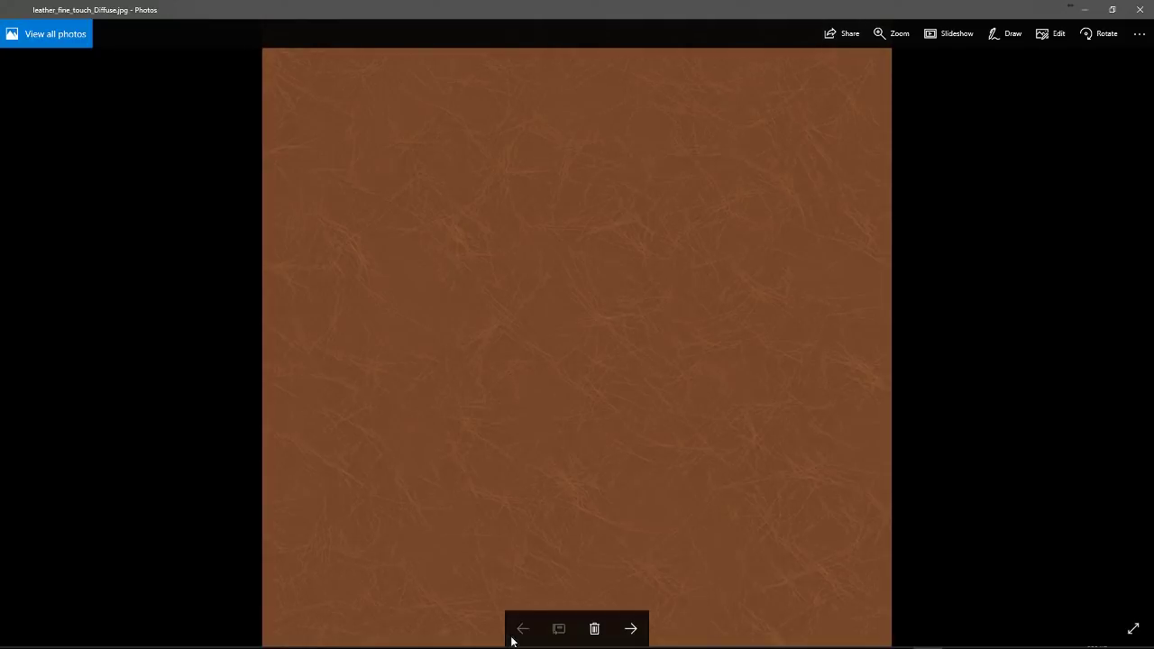
pyautogui.click(1139, 9)
# Clear away the Substance Player, browser and File Explorer windows to switch to Lumion
pyautogui.click(1139, 9)
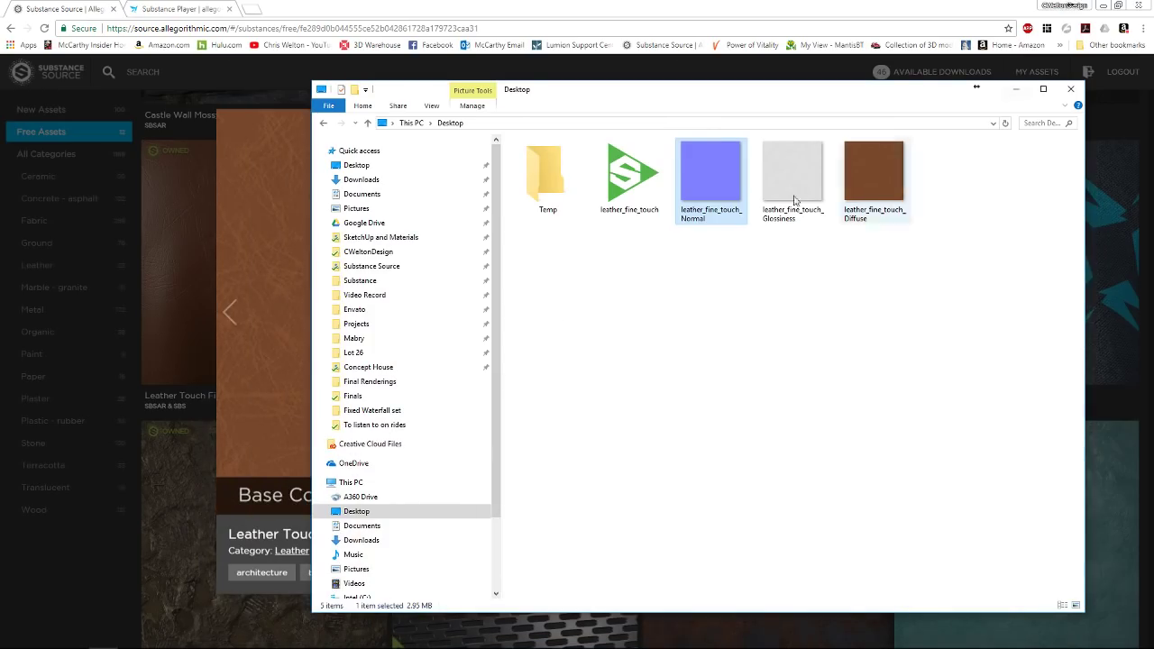
pyautogui.click(1101, 13)
pyautogui.click(1102, 7)
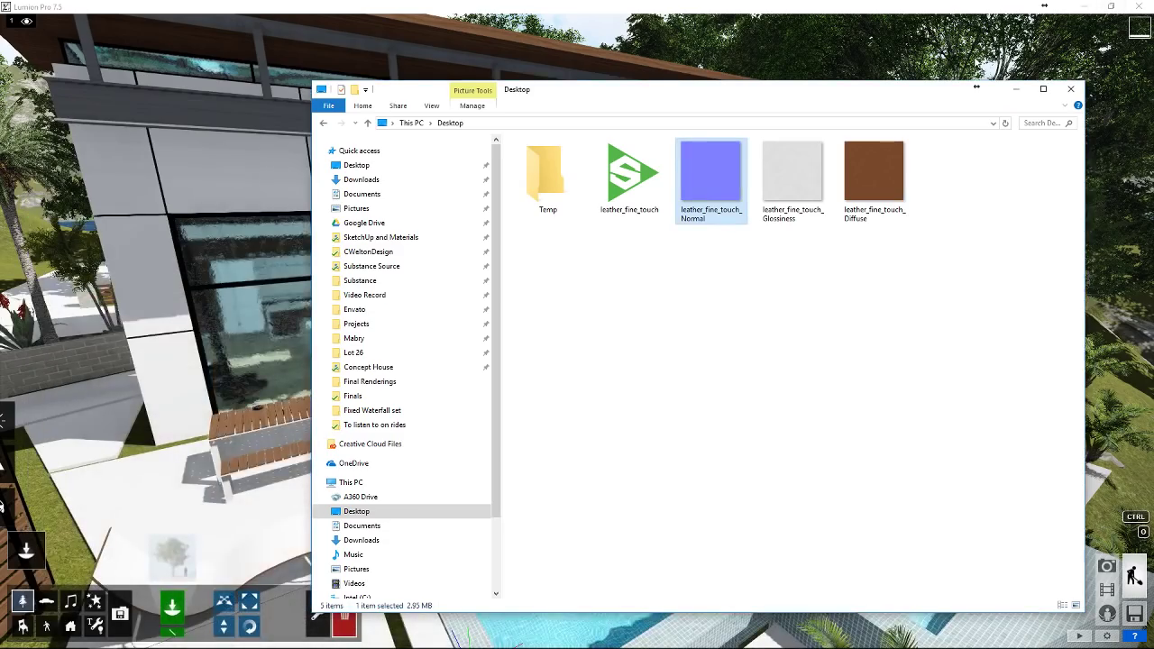
pyautogui.click(1015, 93)
# Fly around the house and pool scene to examine the white wall panels of the facade
pyautogui.press('s')
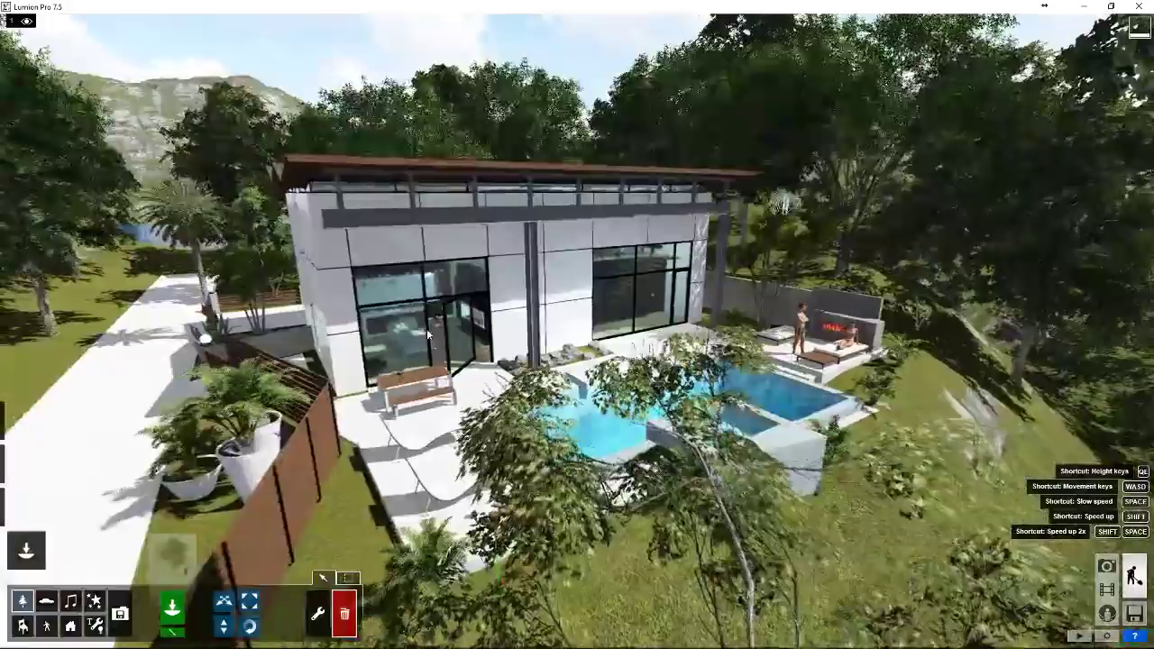
pyautogui.moveTo(426, 328); pyautogui.dragTo(451, 331, button='right')
pyautogui.press('w')
pyautogui.press('s')
pyautogui.press('w')
pyautogui.press('s')
pyautogui.press('w')
pyautogui.moveTo(577, 331)
pyautogui.mouseDown(button='right')
pyautogui.moveTo(876, 376)
pyautogui.moveTo(785, 373)
pyautogui.moveTo(580, 328)
pyautogui.mouseUp(button='right')
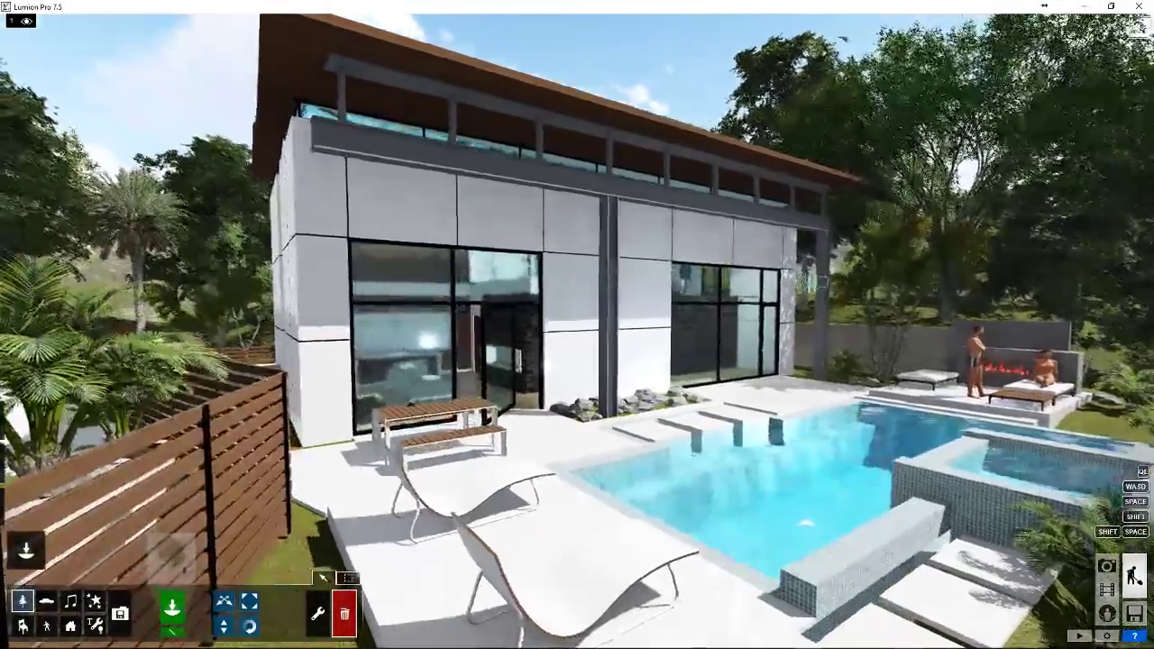
pyautogui.press('w')
pyautogui.moveTo(1027, 619); pyautogui.dragTo(1027, 578, button='right')
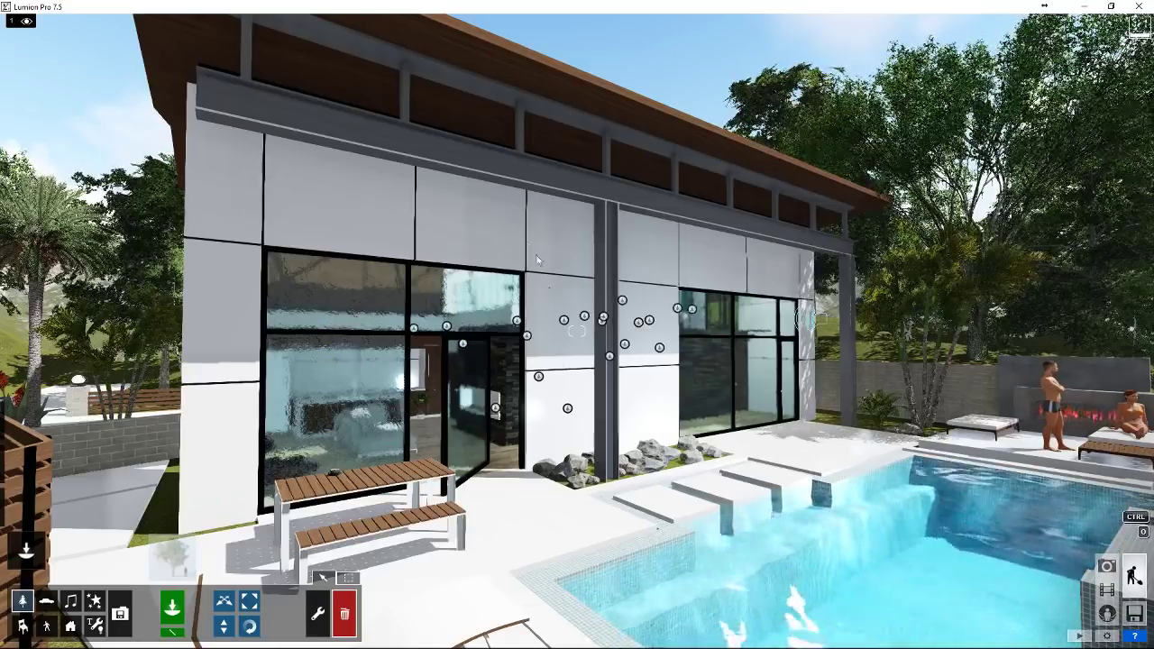
# Enter Photo mode and look through the four saved camera views of the house
pyautogui.click(1107, 566)
pyautogui.click(279, 538)
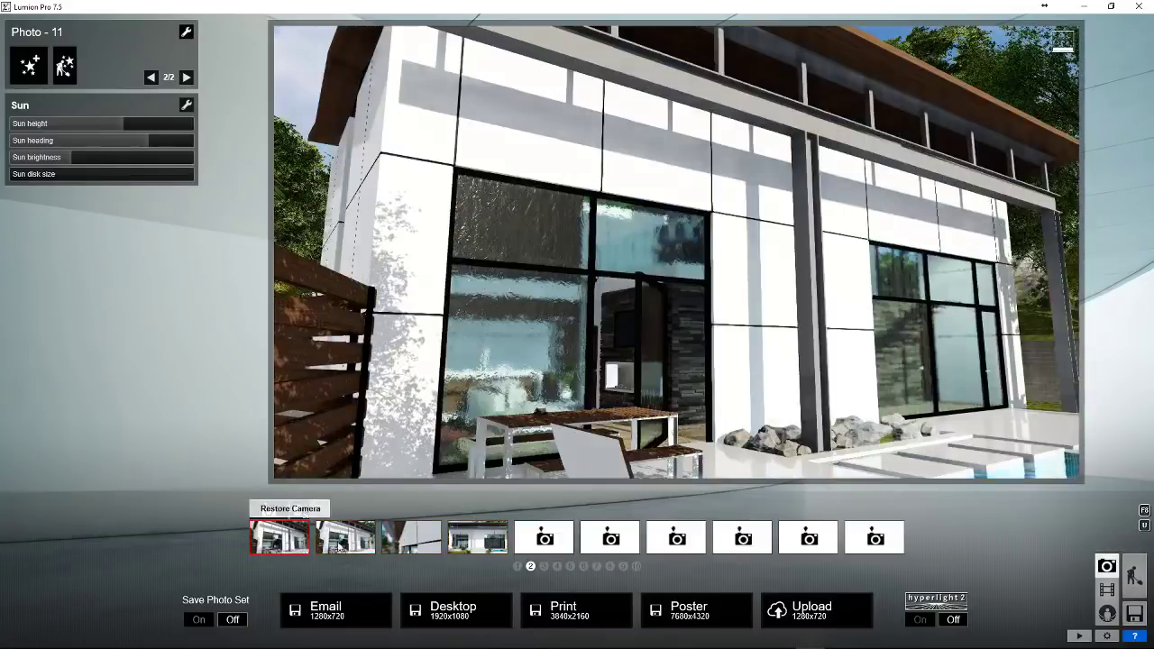
pyautogui.click(362, 545)
pyautogui.click(411, 538)
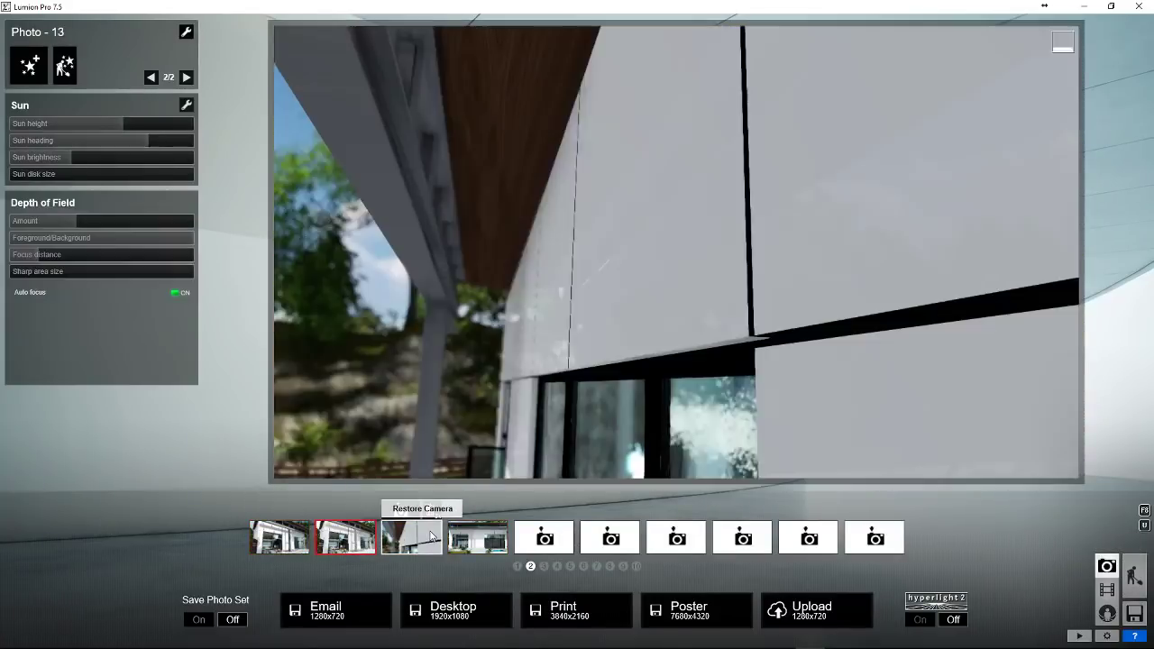
pyautogui.click(504, 538)
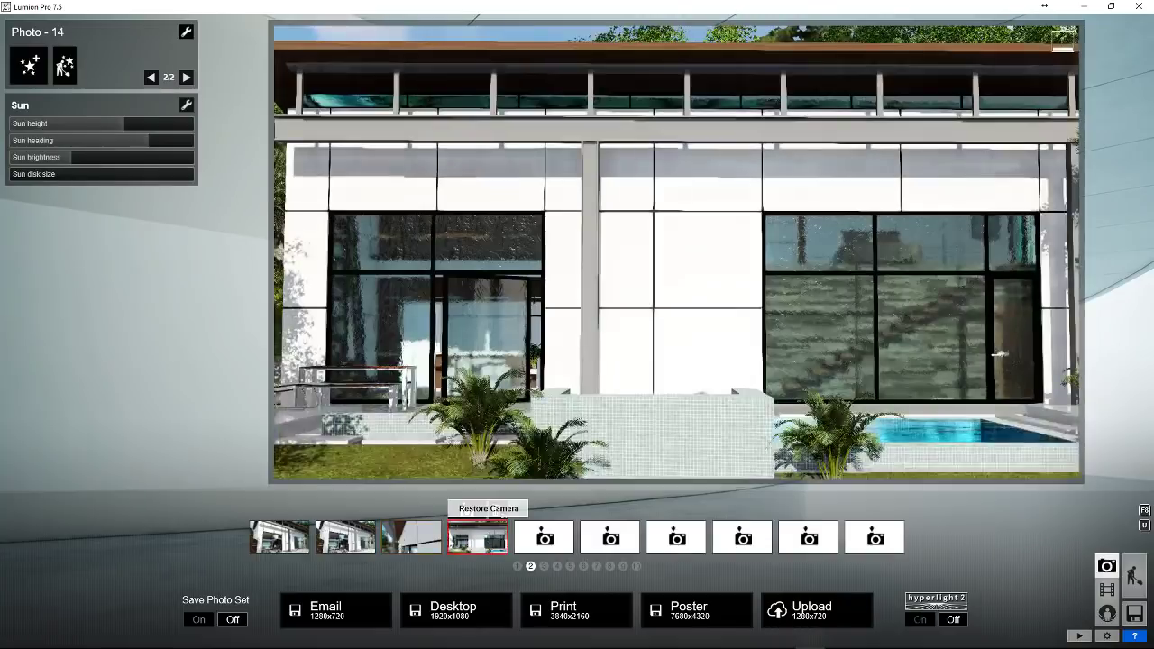
# Restore the first saved photo's camera view and open the Material Editor in Build mode
pyautogui.click(286, 538)
pyautogui.click(1134, 574)
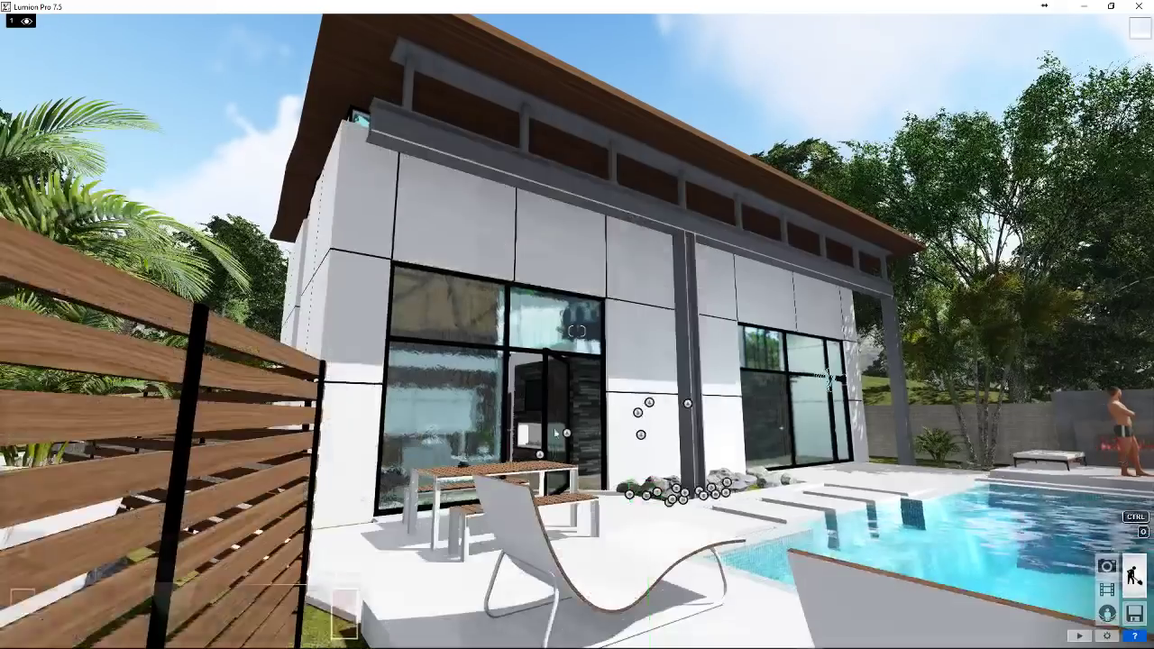
pyautogui.click(28, 501)
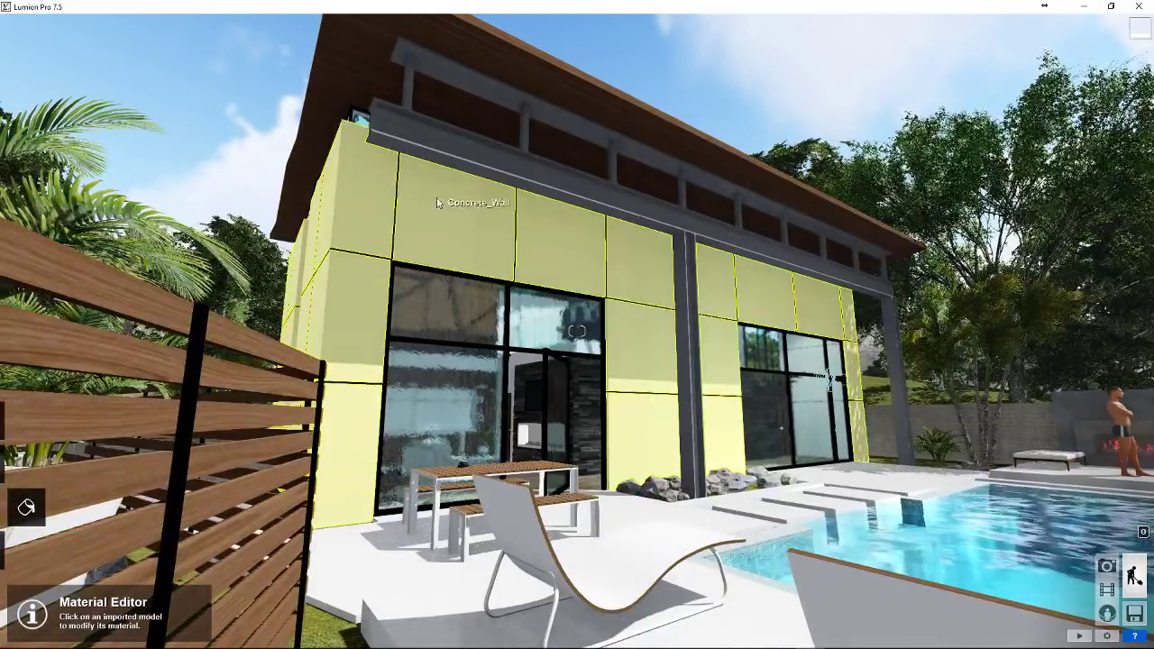
# Load leather_fine_touch_Diffuse from the Desktop folder as the color map of the Concrete_Wall material
pyautogui.click(427, 230)
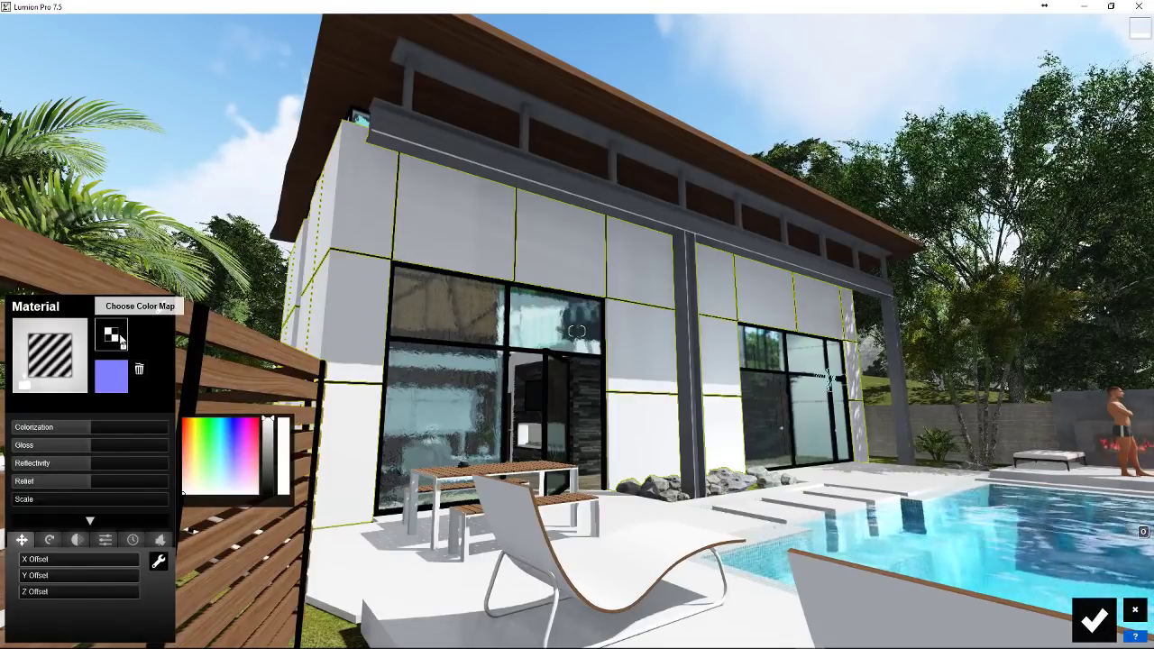
pyautogui.click(119, 338)
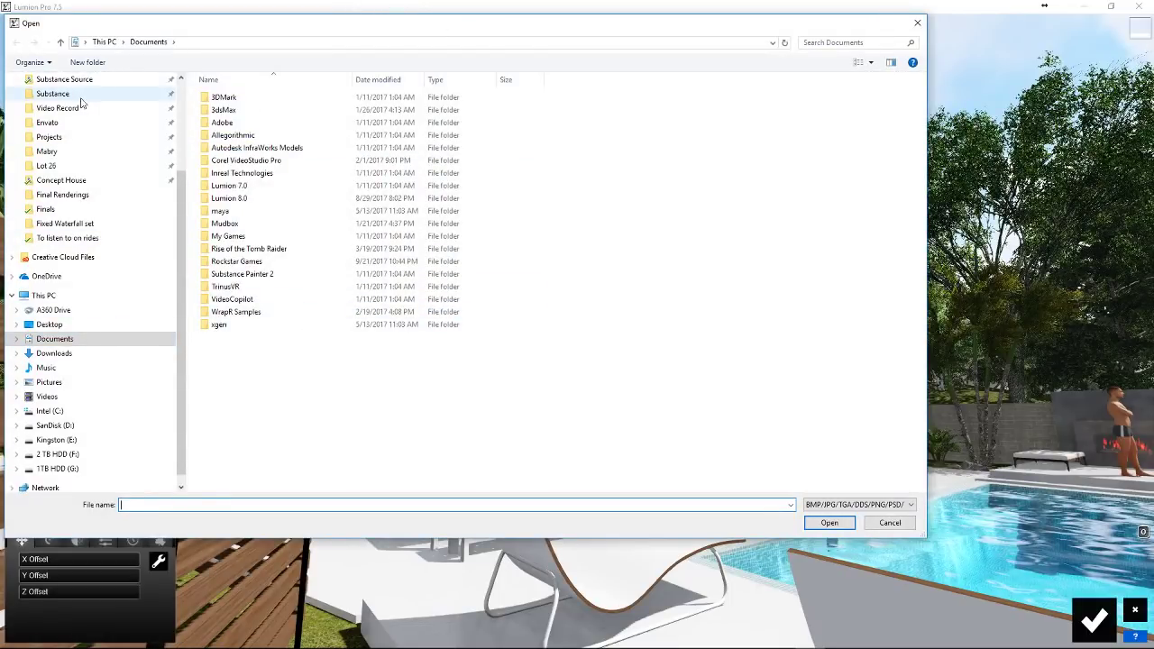
pyautogui.scroll(3, 79, 100)
pyautogui.click(56, 89)
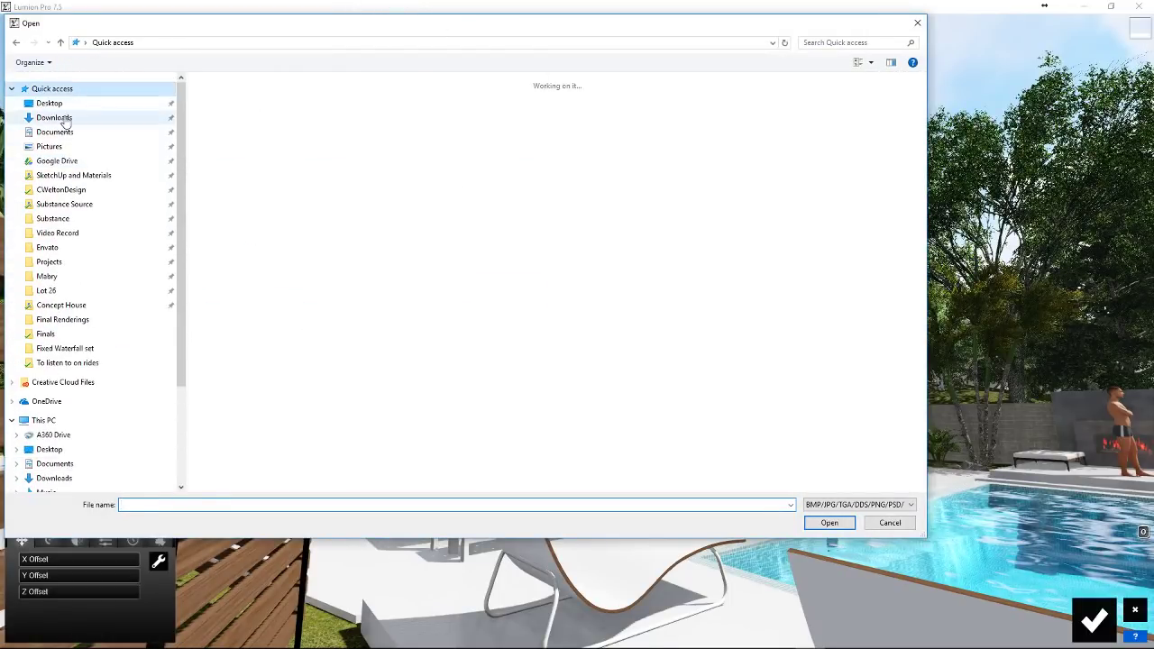
pyautogui.click(65, 118)
pyautogui.click(68, 105)
pyautogui.click(265, 98)
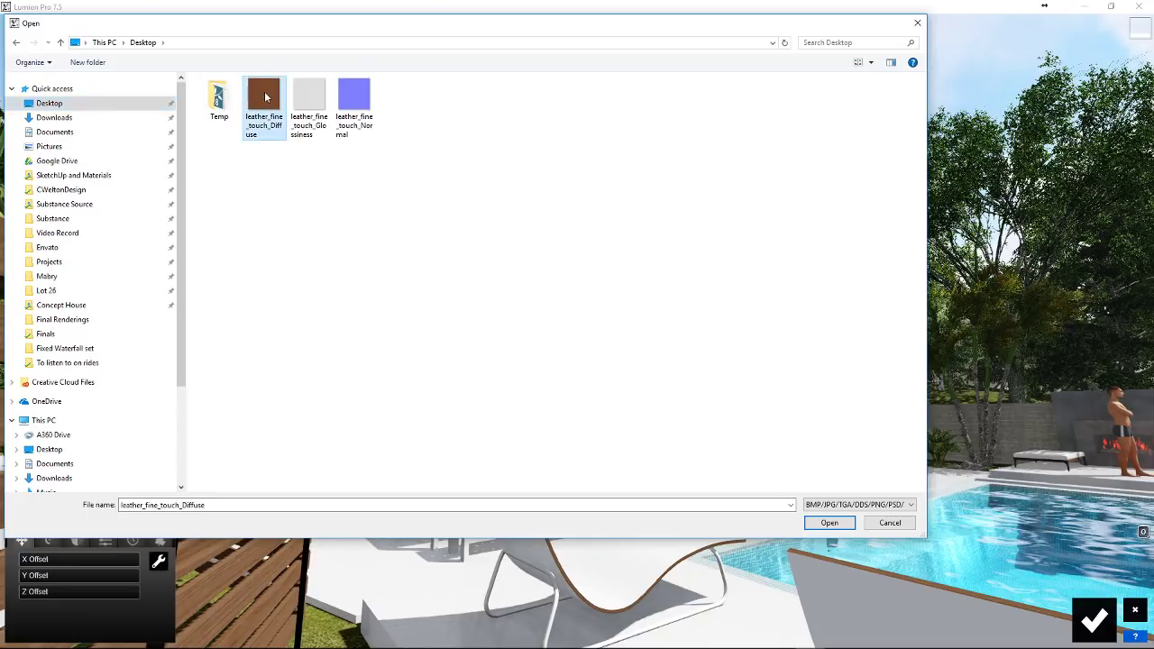
pyautogui.click(830, 523)
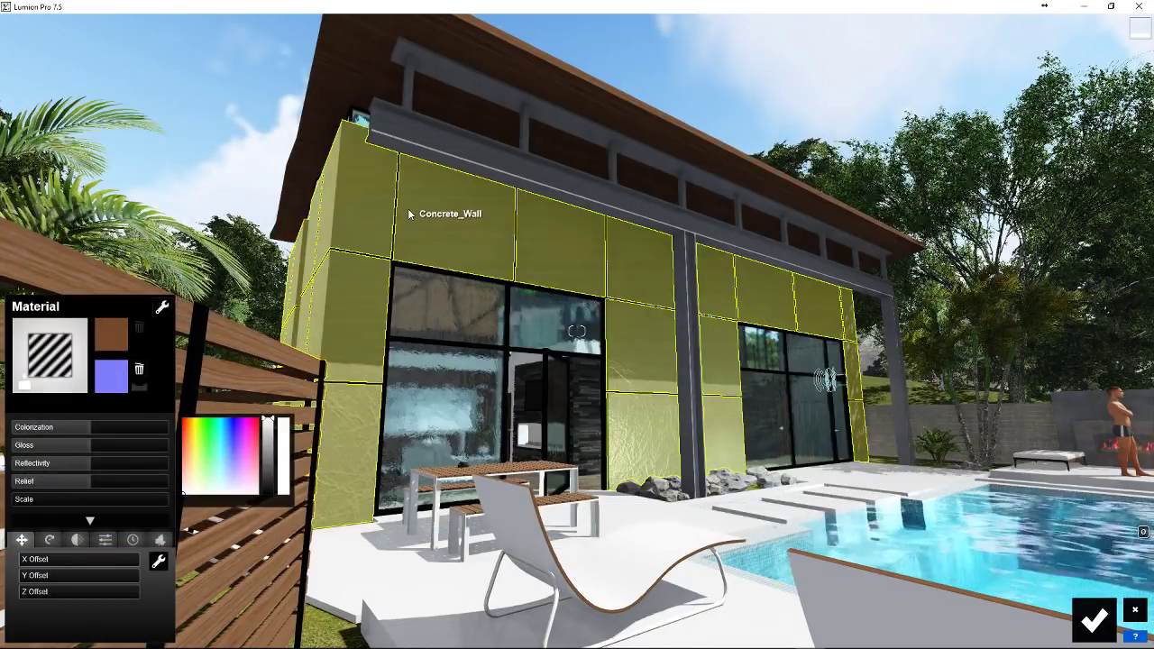
# Set the wall material's Colorization to 0 so the leather texture supplies the color
pyautogui.press('w')
pyautogui.scroll(-5, 409, 210)
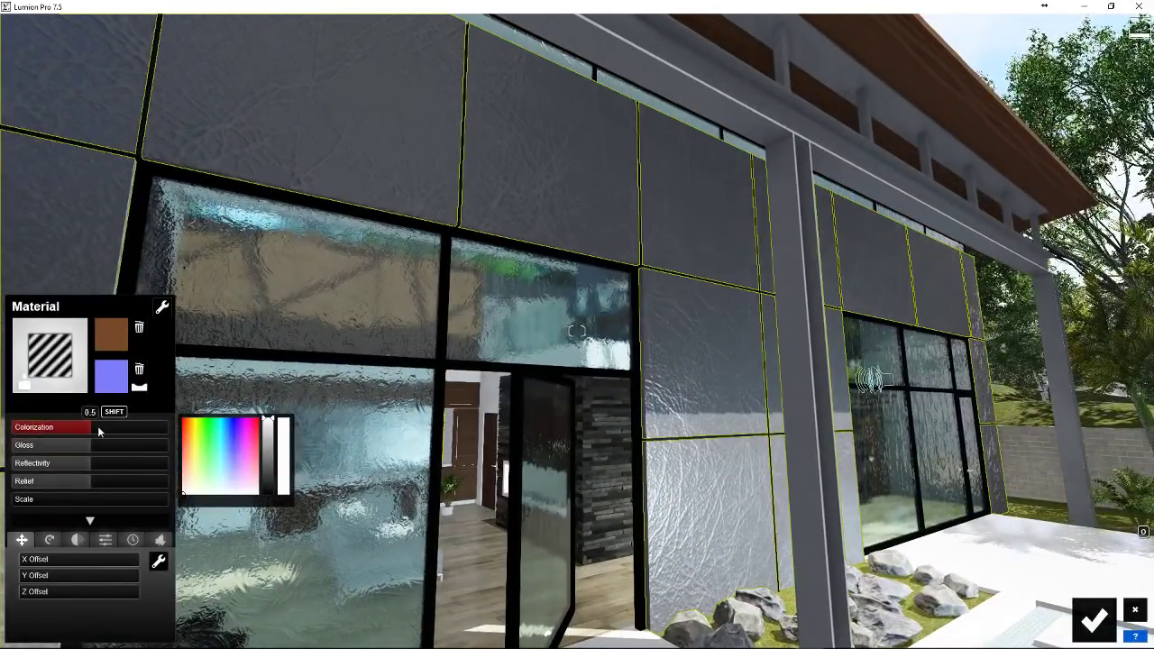
pyautogui.moveTo(73, 428); pyautogui.dragTo(11, 428)
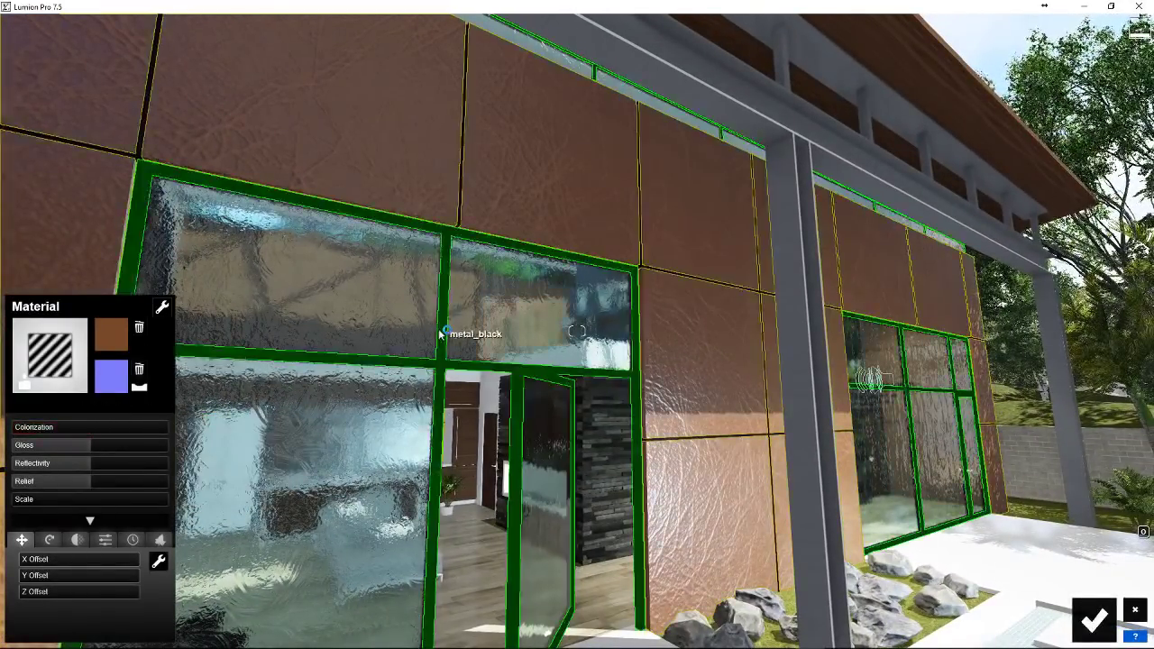
# Remove the wall material's current normal map and set its Gloss to 0
pyautogui.moveTo(441, 334); pyautogui.dragTo(271, 234, button='right')
pyautogui.press('w')
pyautogui.press('w')
pyautogui.moveTo(577, 331); pyautogui.dragTo(703, 347, button='right')
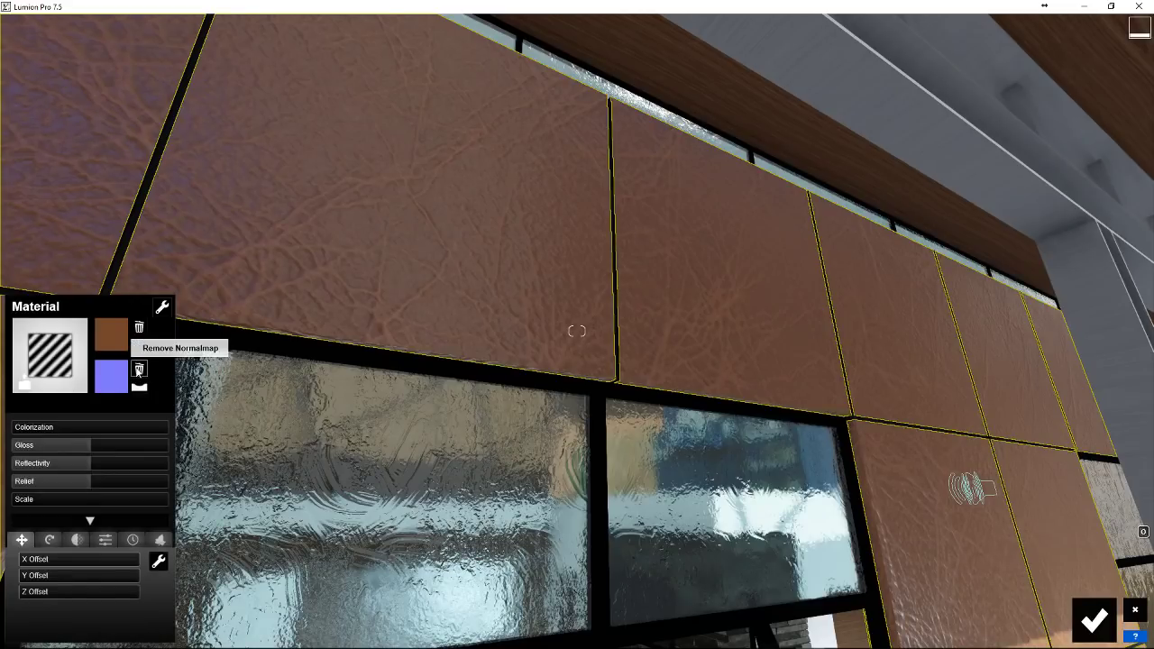
pyautogui.click(139, 370)
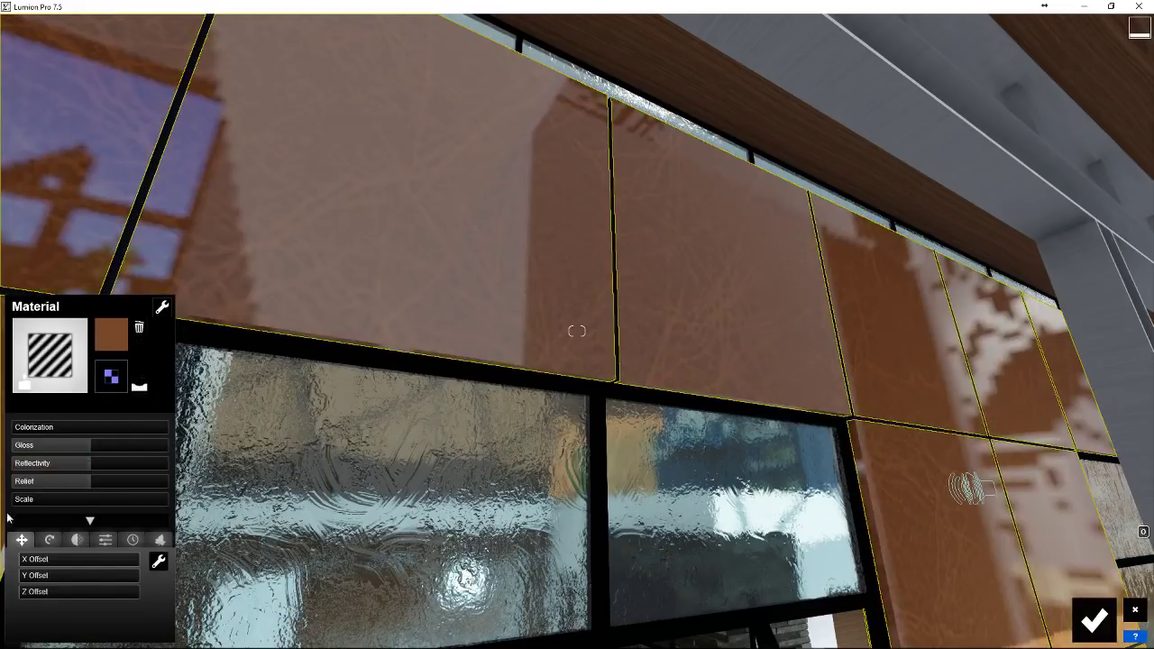
pyautogui.moveTo(60, 445); pyautogui.dragTo(11, 465)
# Set the wall material's texture Scale to about a quarter of its range
pyautogui.moveTo(577, 331); pyautogui.dragTo(487, 360, button='right')
pyautogui.press('w')
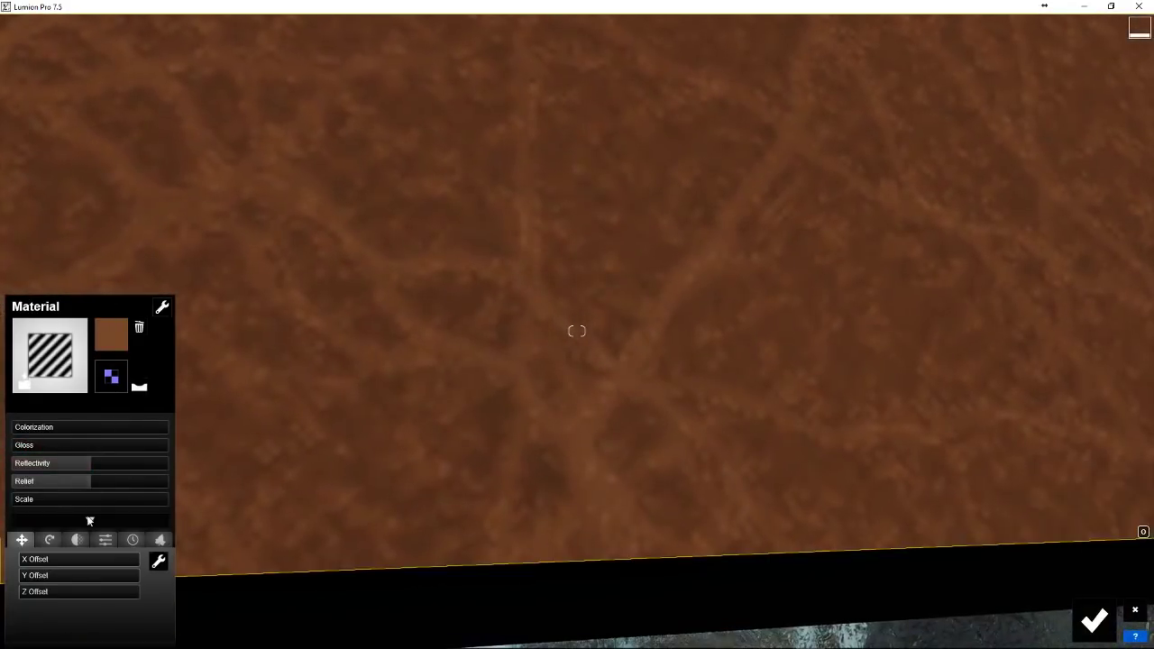
pyautogui.moveTo(48, 499); pyautogui.dragTo(47, 533)
pyautogui.press('s')
pyautogui.moveTo(265, 420); pyautogui.dragTo(307, 420, button='right')
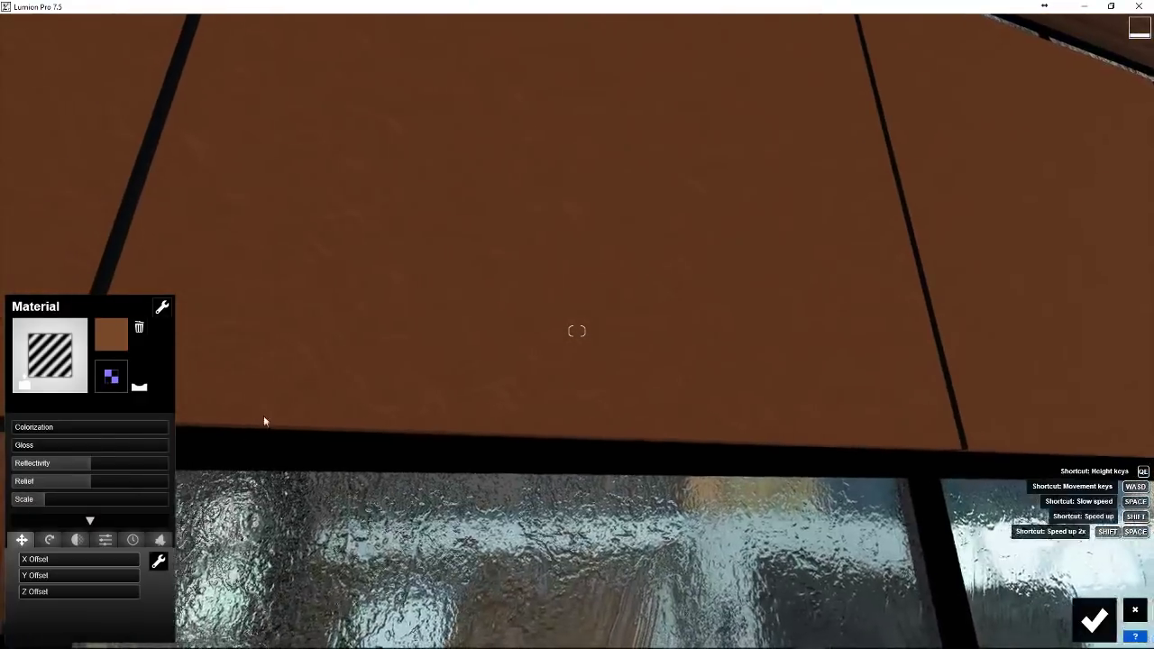
pyautogui.click(51, 501)
pyautogui.press('s')
pyautogui.moveTo(576, 331); pyautogui.dragTo(698, 388, button='right')
pyautogui.press('w')
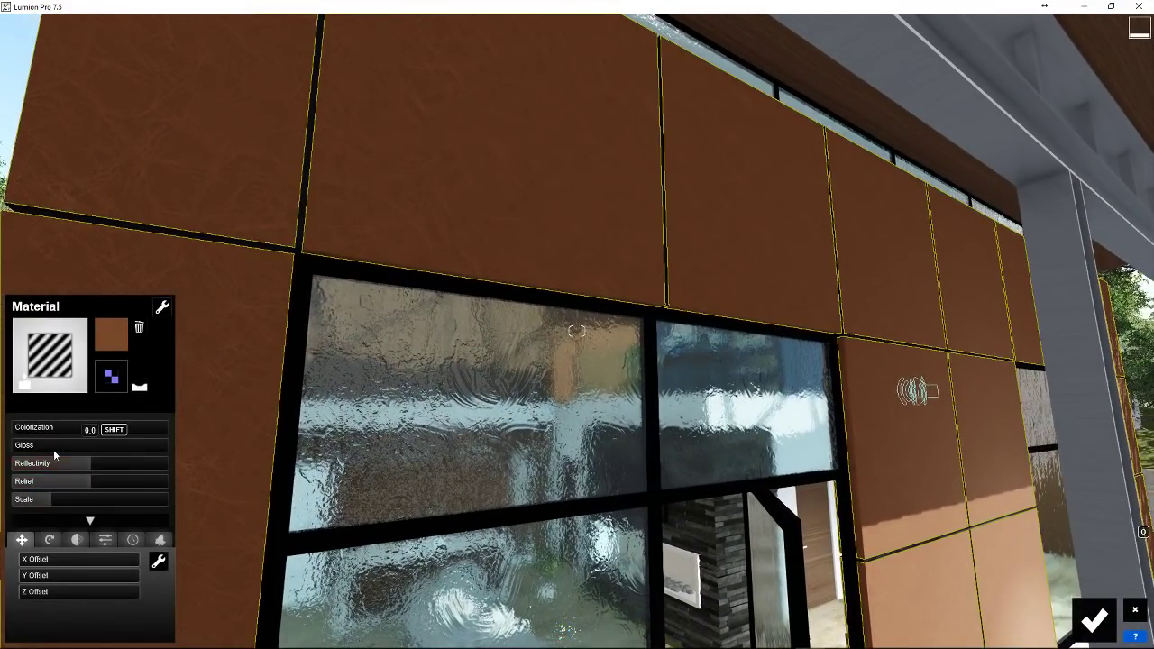
# Set the wall material's Gloss to 0.8 and check the reflections on the facade panels from several distances
pyautogui.moveTo(54, 448); pyautogui.dragTo(78, 481)
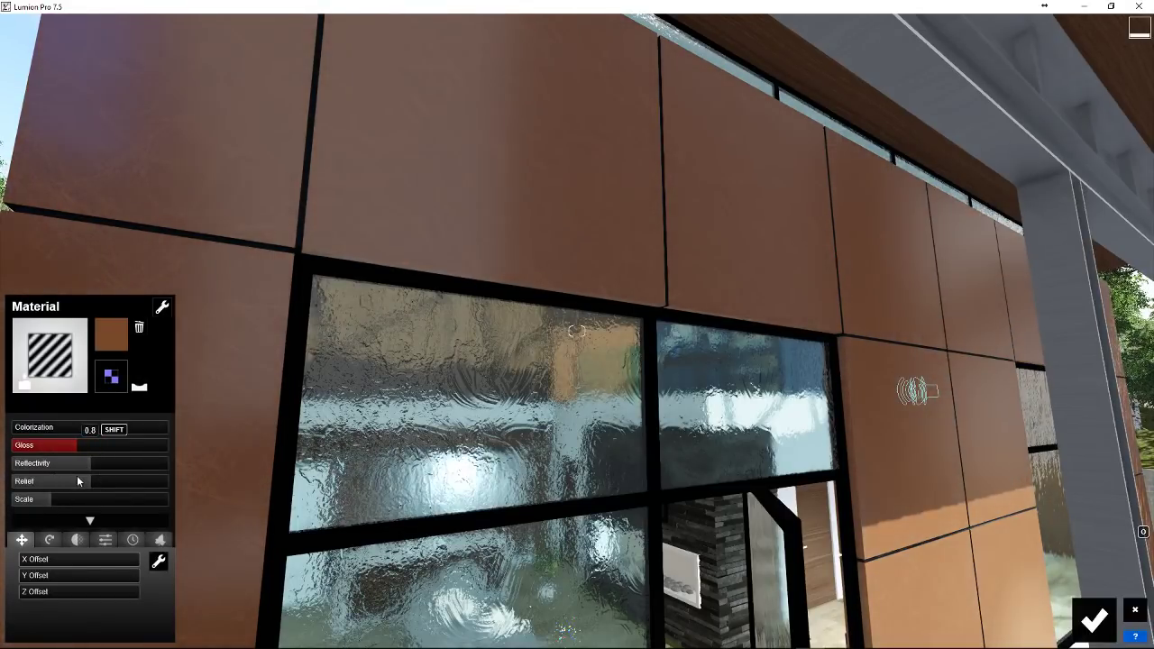
pyautogui.press('s')
pyautogui.moveTo(422, 299); pyautogui.dragTo(253, 180, button='right')
pyautogui.press('w')
pyautogui.press('s')
pyautogui.moveTo(90, 279); pyautogui.dragTo(154, 346, button='right')
pyautogui.press('w')
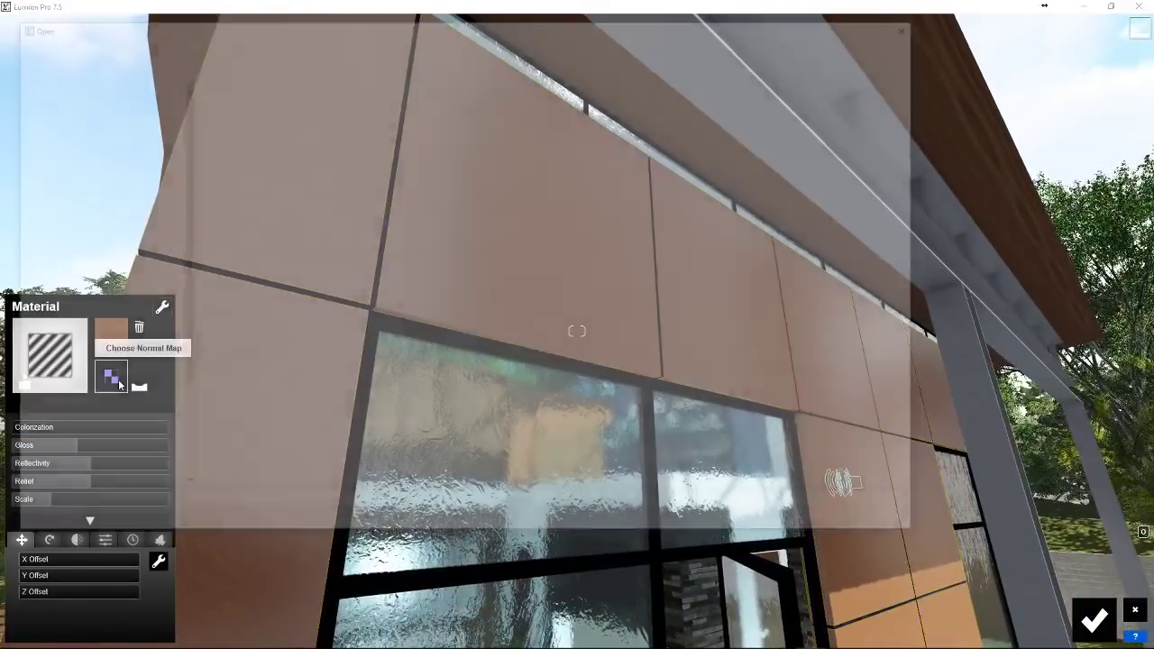
# Load leather_fine_touch_Normal as the wall material's normal map
pyautogui.click(111, 374)
pyautogui.click(352, 126)
pyautogui.click(828, 522)
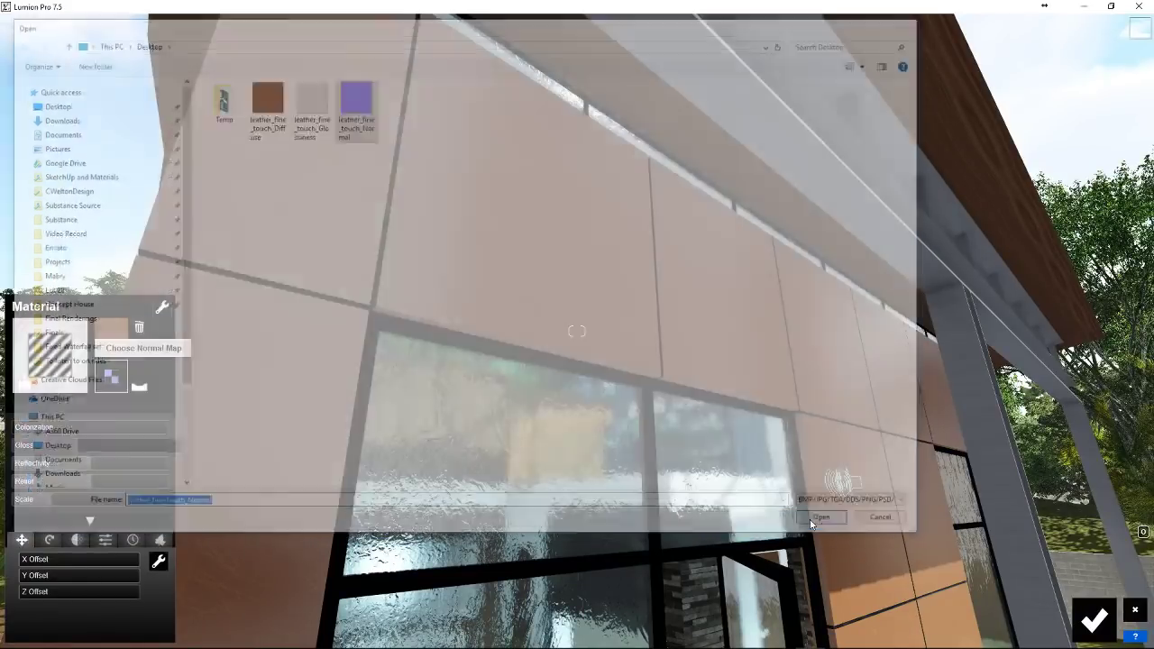
# Raise the wall material's Relief to its maximum and fine-tune Gloss to about 0.8
pyautogui.press('w')
pyautogui.moveTo(181, 594); pyautogui.dragTo(180, 544, button='right')
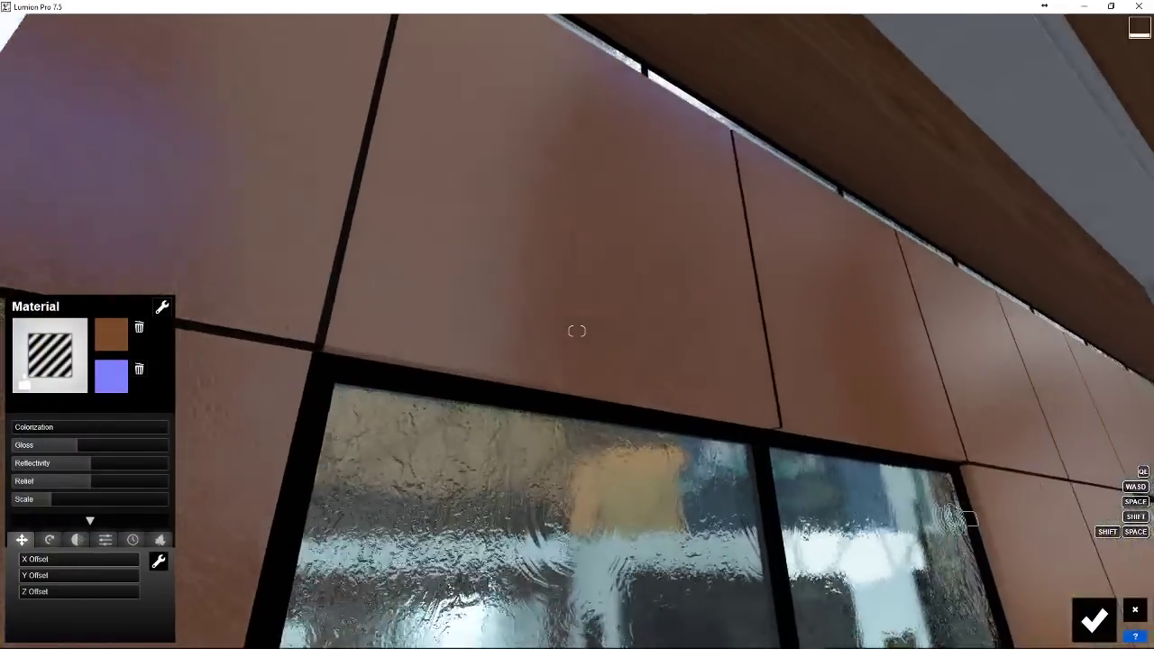
pyautogui.moveTo(90, 482); pyautogui.dragTo(148, 487)
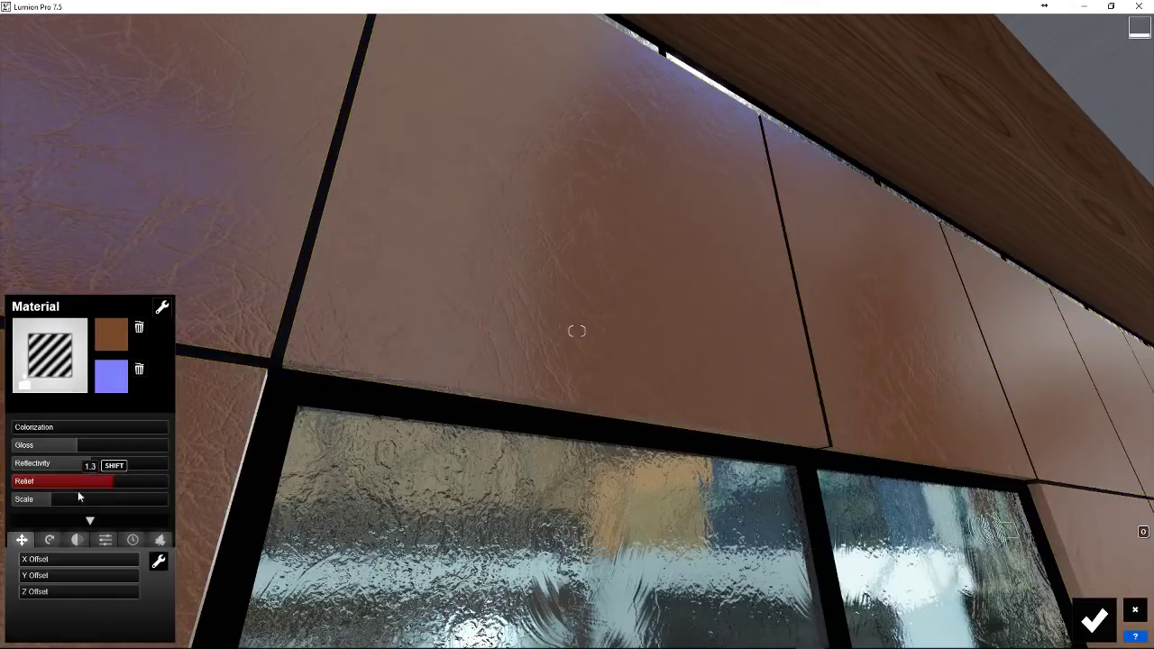
pyautogui.moveTo(78, 496); pyautogui.dragTo(135, 494)
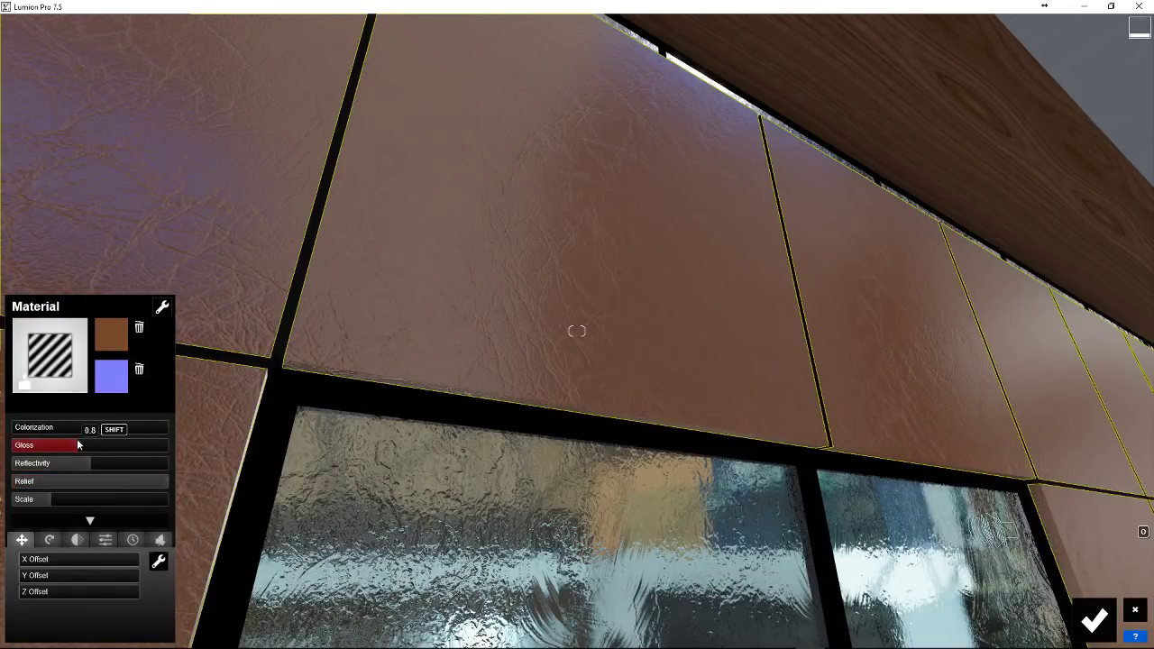
pyautogui.moveTo(76, 442)
pyautogui.mouseDown()
pyautogui.moveTo(90, 455)
pyautogui.moveTo(77, 461)
pyautogui.mouseUp()
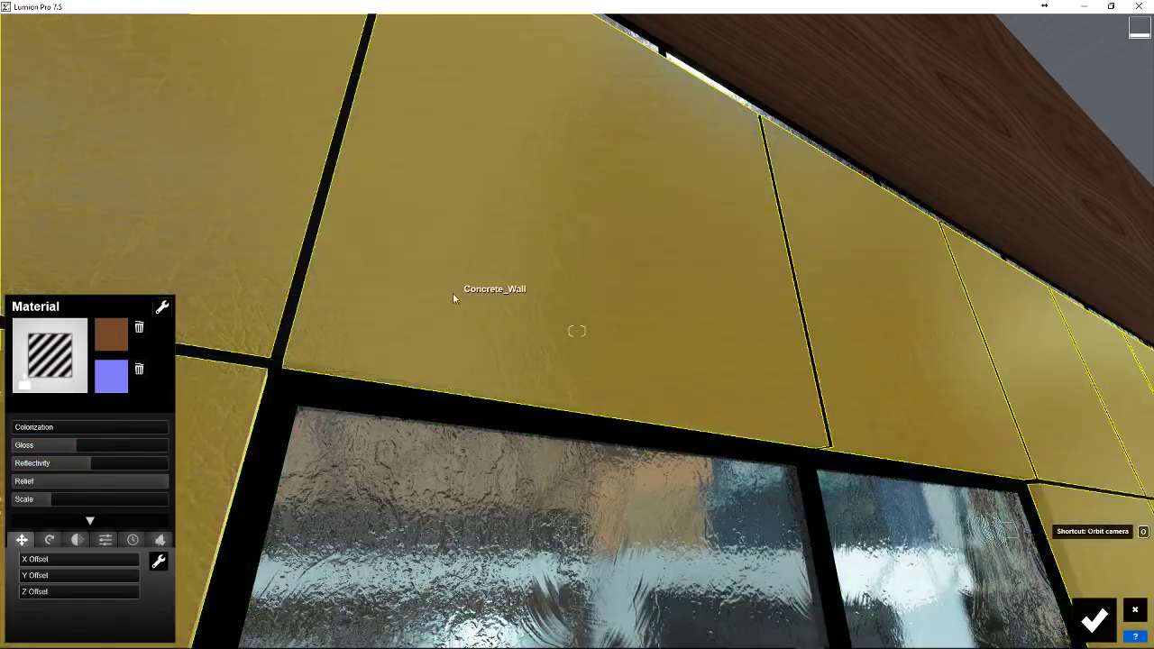
# Examine the leather-clad walls from farther back and around the house corner with Relief at maximum
pyautogui.moveTo(453, 298); pyautogui.dragTo(577, 331, button='right')
pyautogui.press('s')
pyautogui.press('w')
pyautogui.press('s')
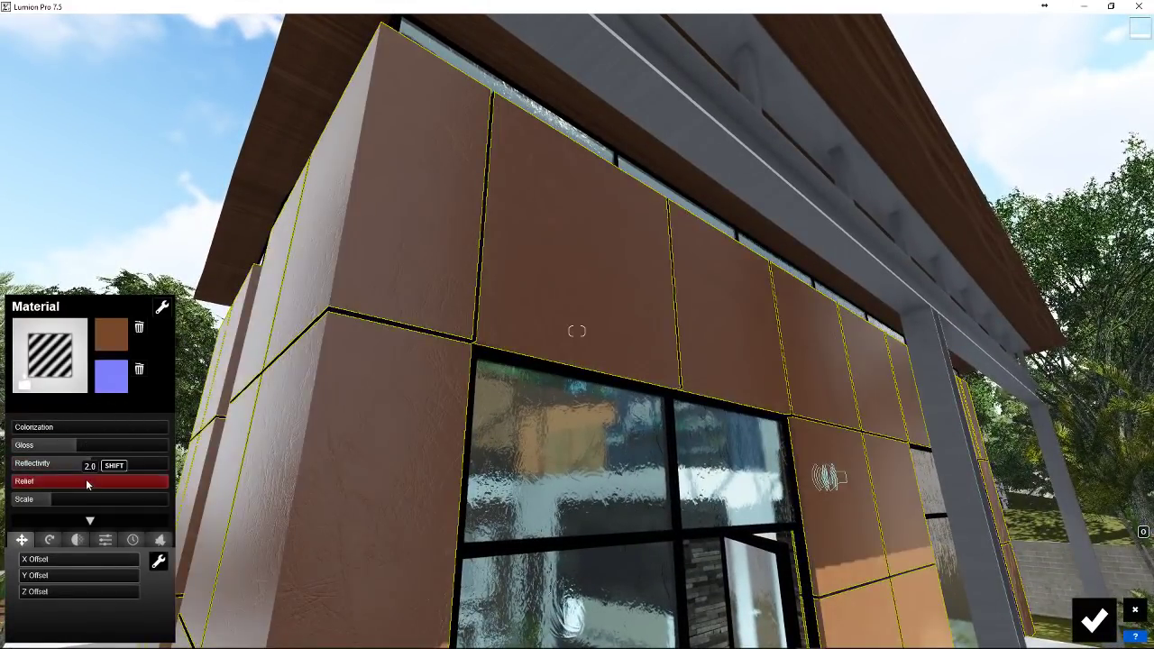
pyautogui.moveTo(87, 483); pyautogui.dragTo(189, 510)
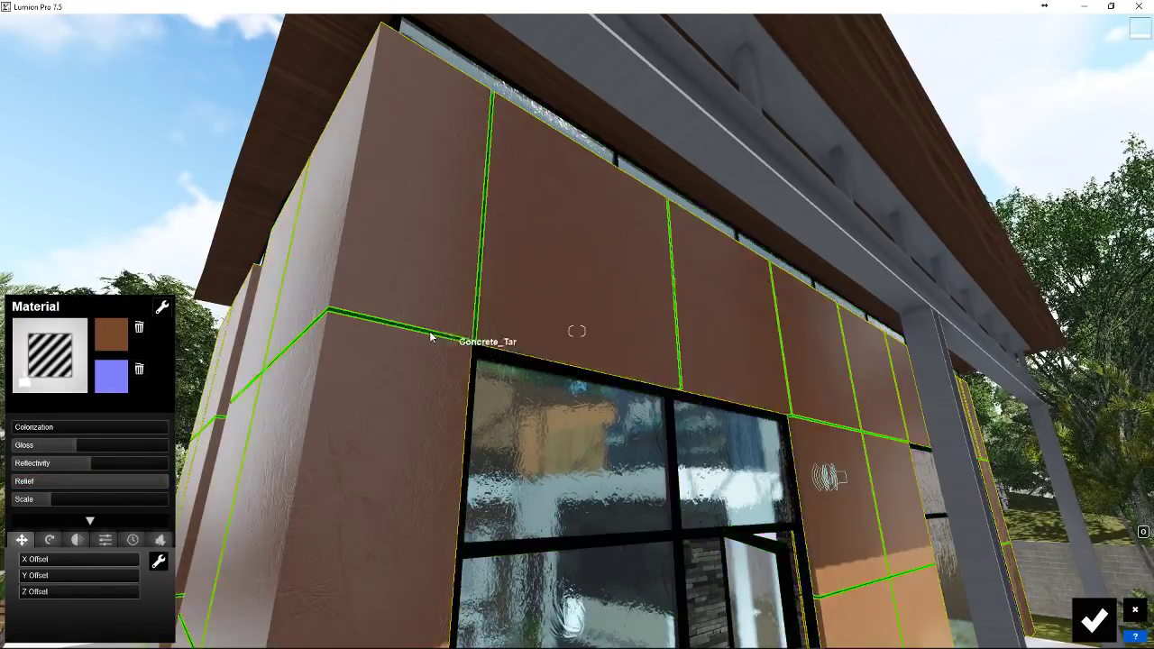
pyautogui.press('s')
pyautogui.moveTo(430, 336)
pyautogui.mouseDown(button='right')
pyautogui.moveTo(396, 344)
pyautogui.moveTo(430, 336)
pyautogui.mouseUp(button='right')
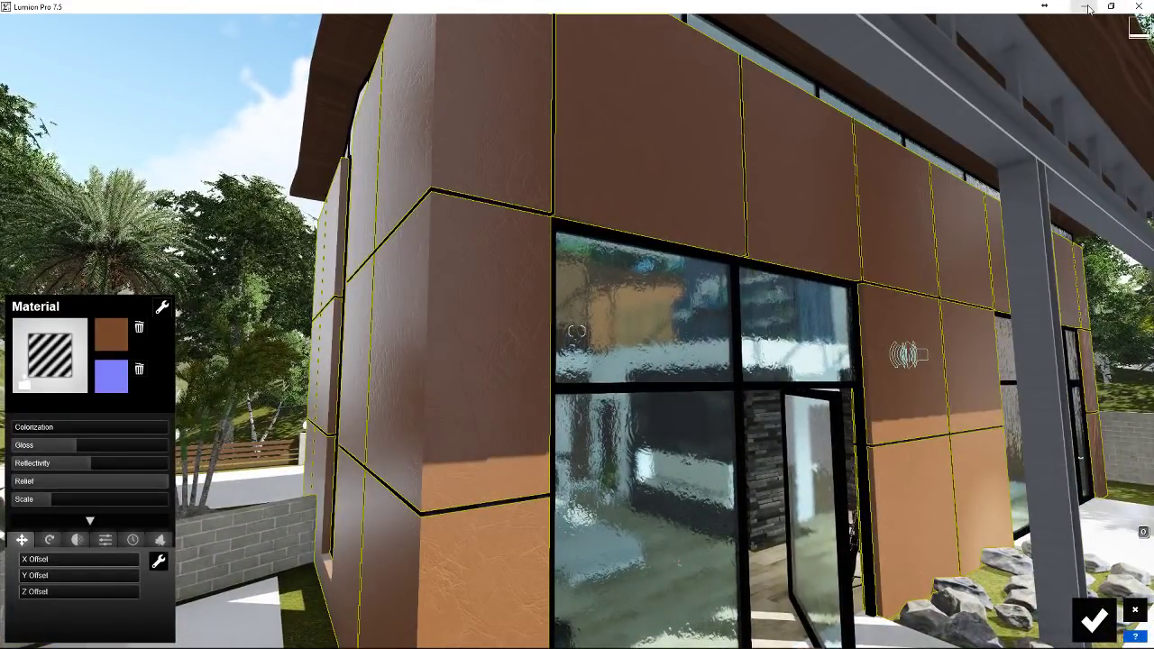
# Switch to Substance Source in the browser, close the Leather Touch Fine preview and browse the free assets
pyautogui.click(1086, 7)
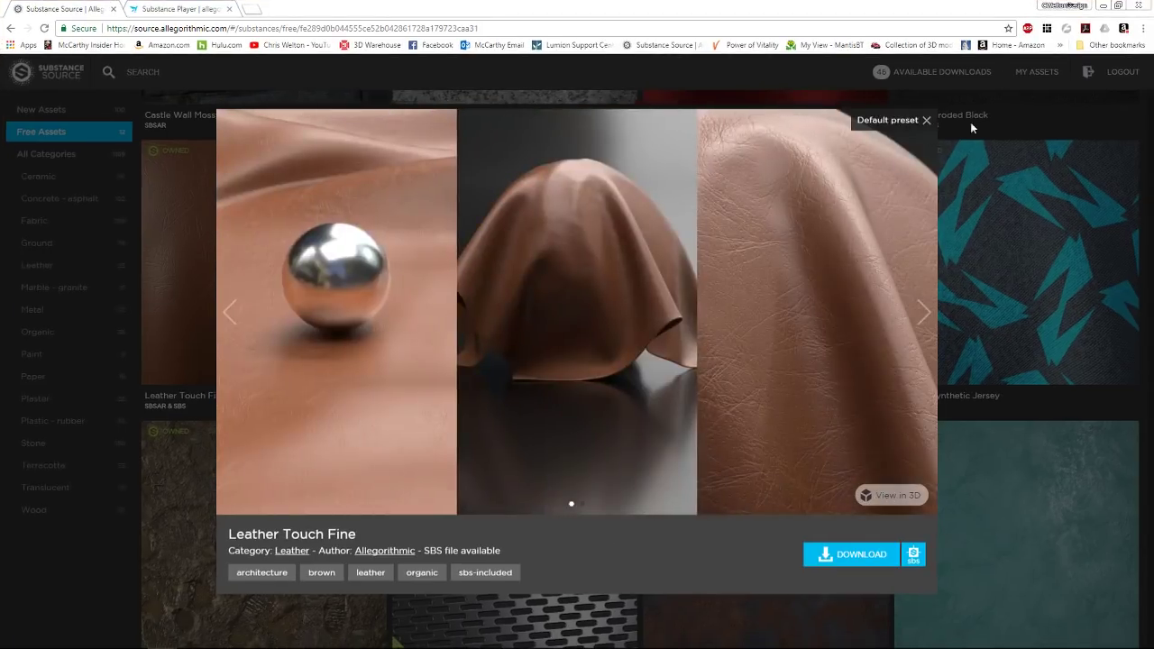
pyautogui.click(1056, 252)
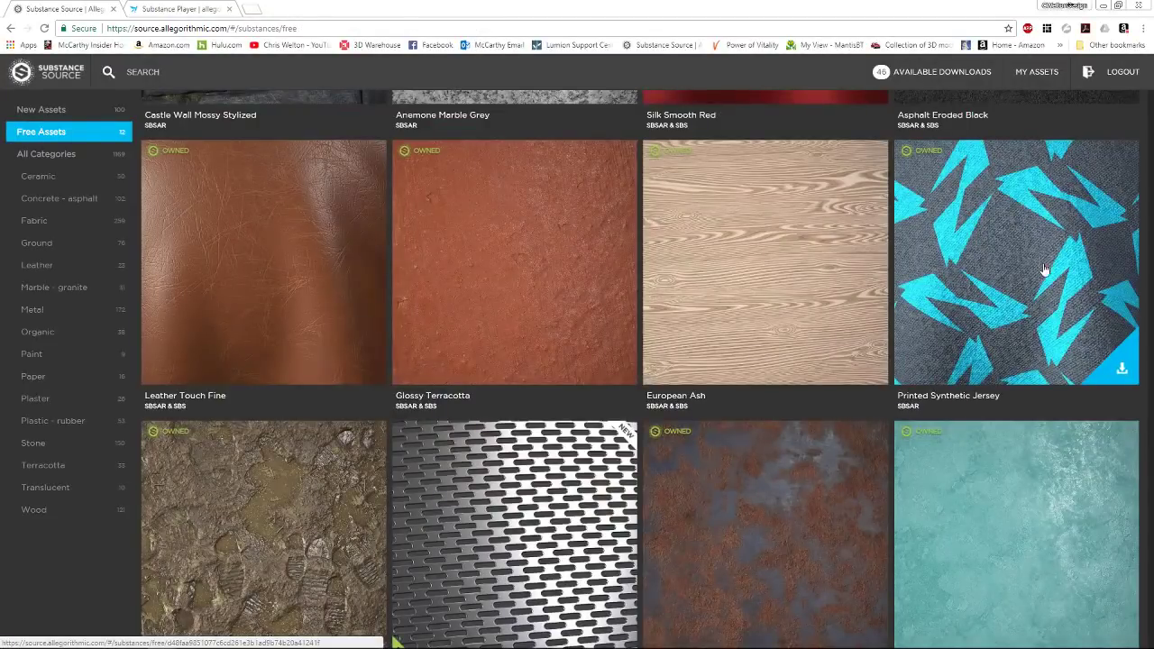
pyautogui.scroll(2, 610, 260)
pyautogui.scroll(-3, 241, 436)
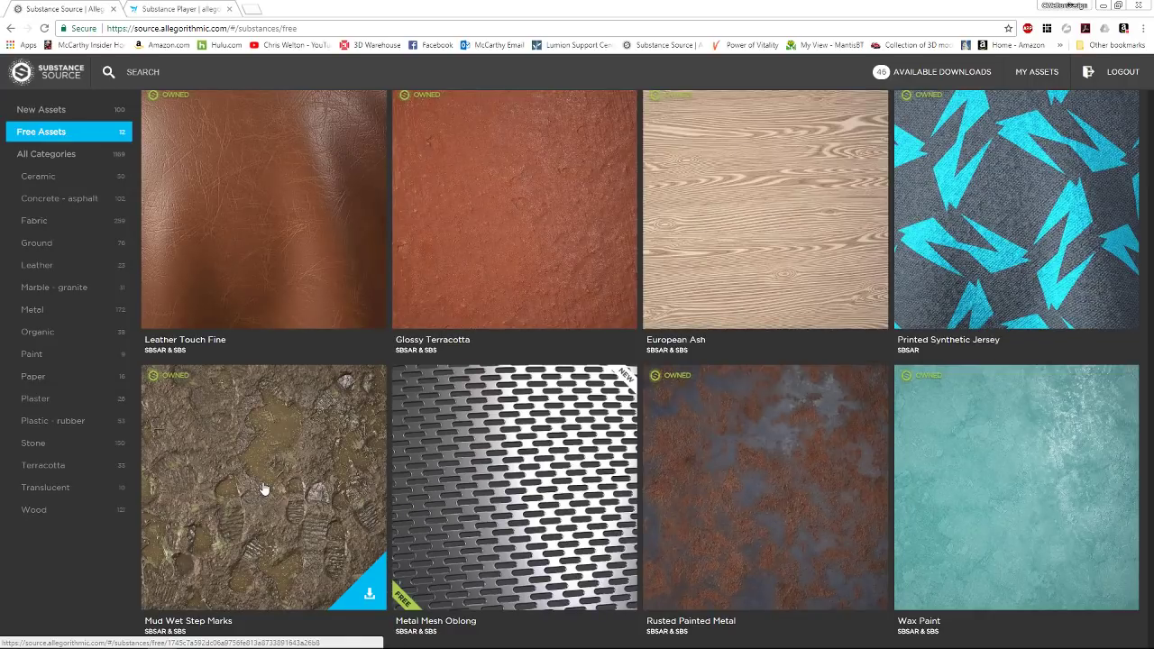
# Open the Mud Wet Step Marks asset and look through its preset previews as far as Tundra Wet
pyautogui.click(279, 434)
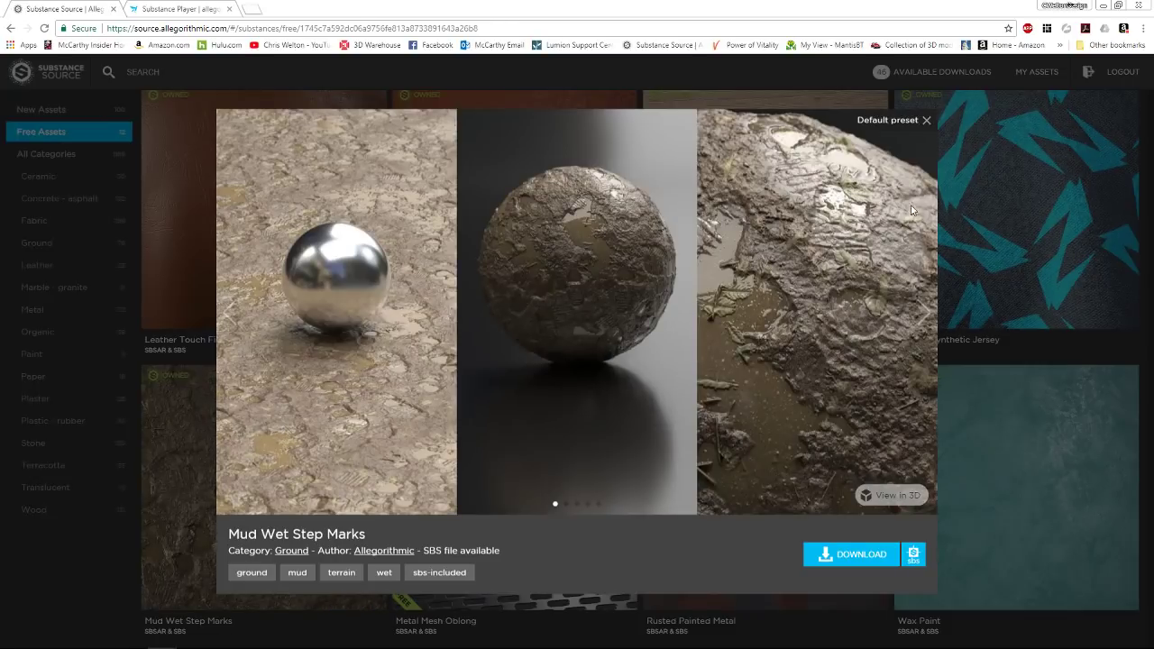
pyautogui.click(922, 311)
pyautogui.click(922, 312)
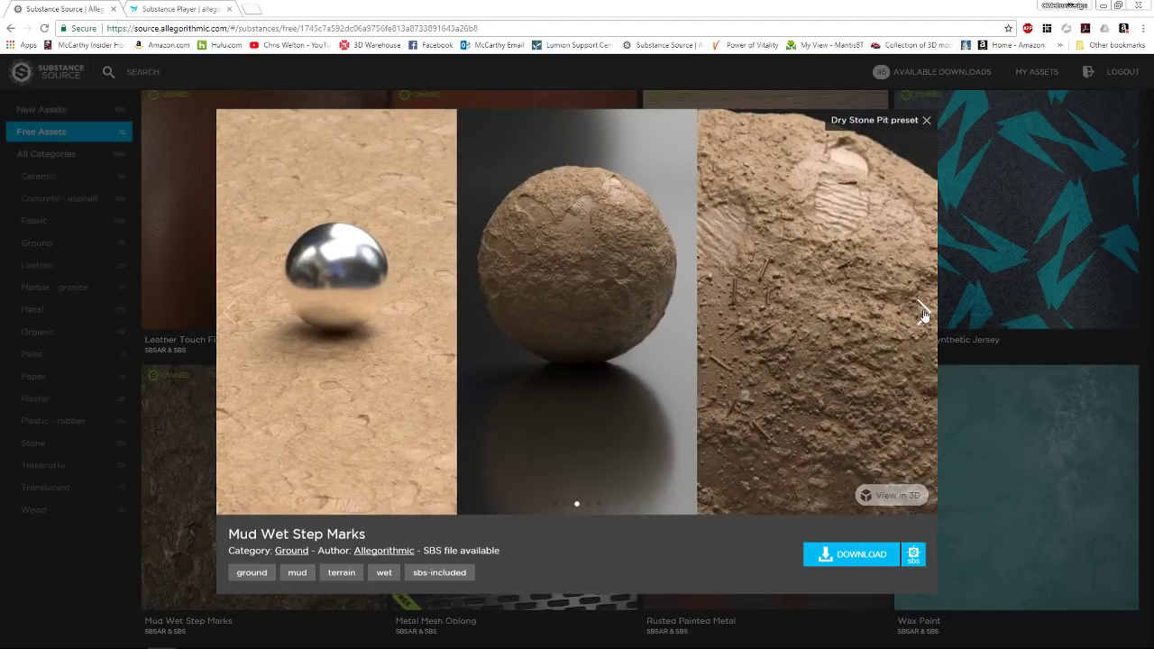
pyautogui.click(921, 311)
pyautogui.click(923, 313)
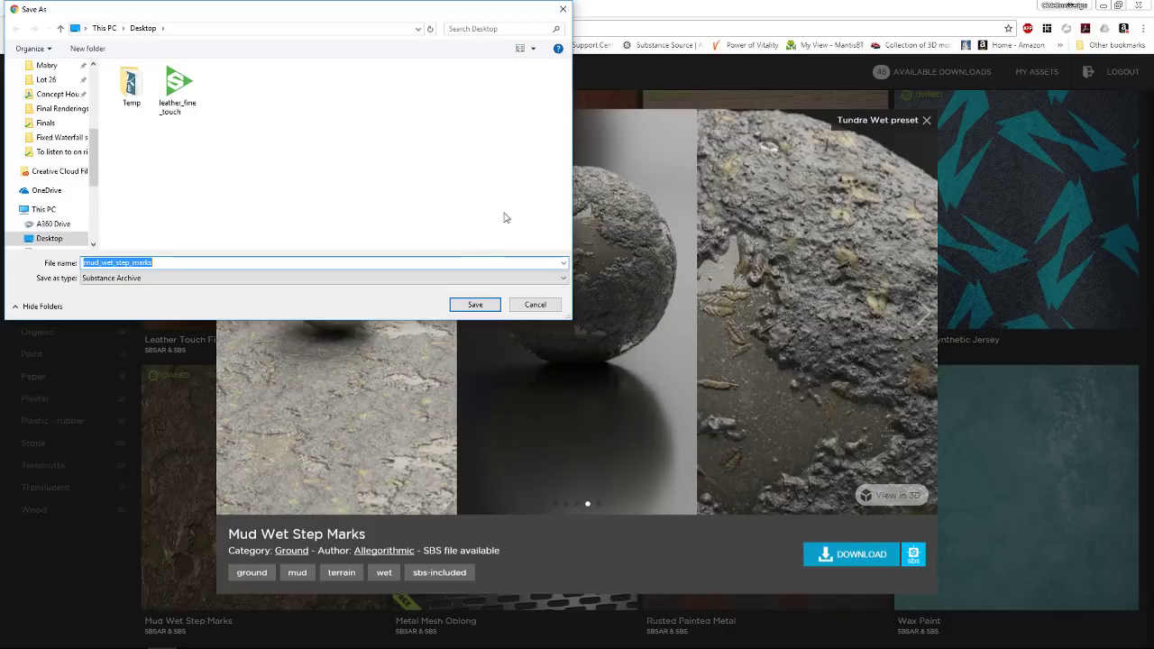
# Save the asset as the Substance Archive mud_wet_step_marks on the desktop and switch to Substance Player with it open
pyautogui.click(484, 307)
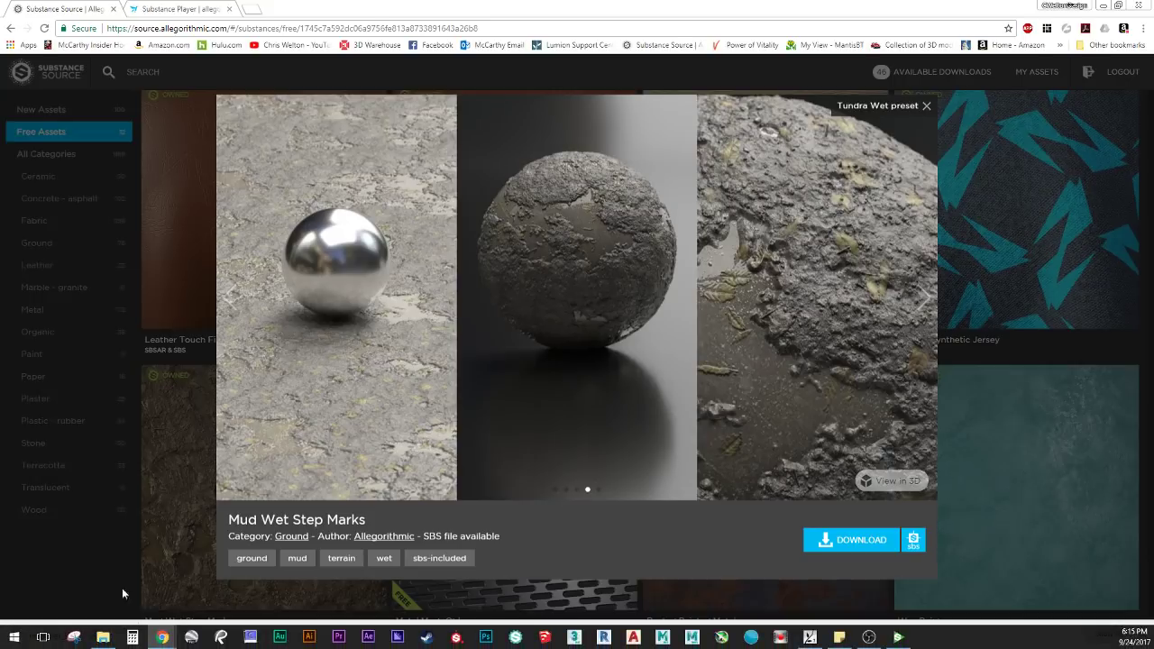
pyautogui.click(43, 637)
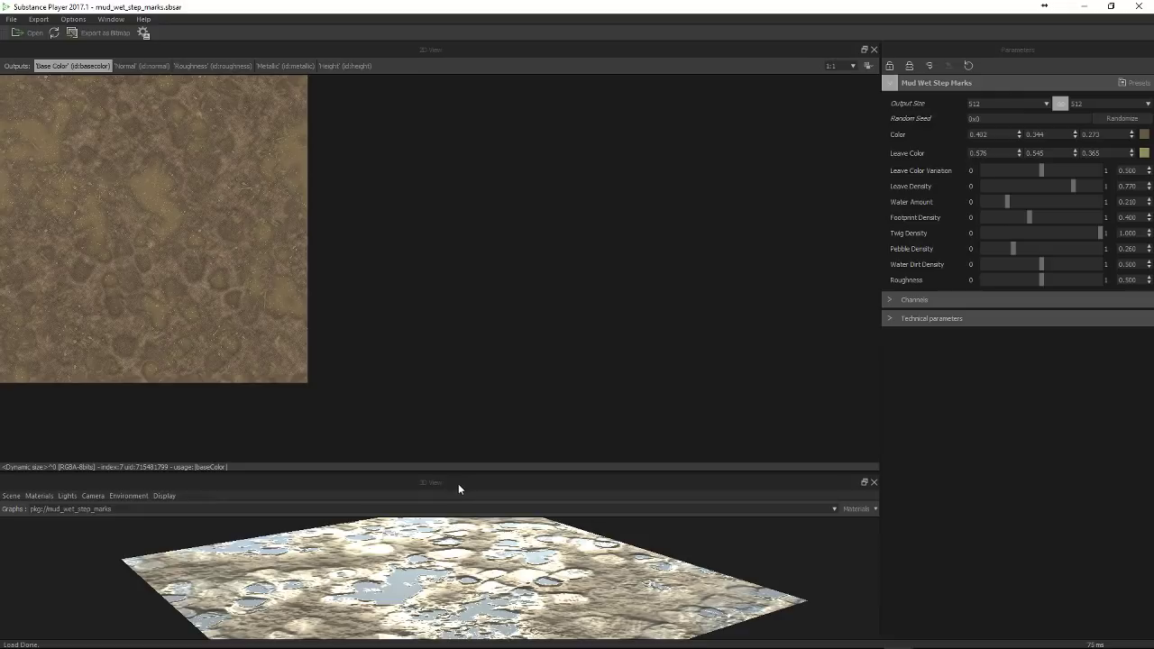
# Enlarge the 3D view of the mud material and set its Output Size to 1024
pyautogui.moveTo(463, 471); pyautogui.dragTo(478, 188)
pyautogui.moveTo(433, 487)
pyautogui.mouseDown()
pyautogui.moveTo(376, 458)
pyautogui.moveTo(401, 469)
pyautogui.moveTo(355, 463)
pyautogui.moveTo(434, 476)
pyautogui.moveTo(426, 464)
pyautogui.moveTo(429, 476)
pyautogui.mouseUp()
pyautogui.scroll(1, 421, 483)
pyautogui.scroll(2, 429, 476)
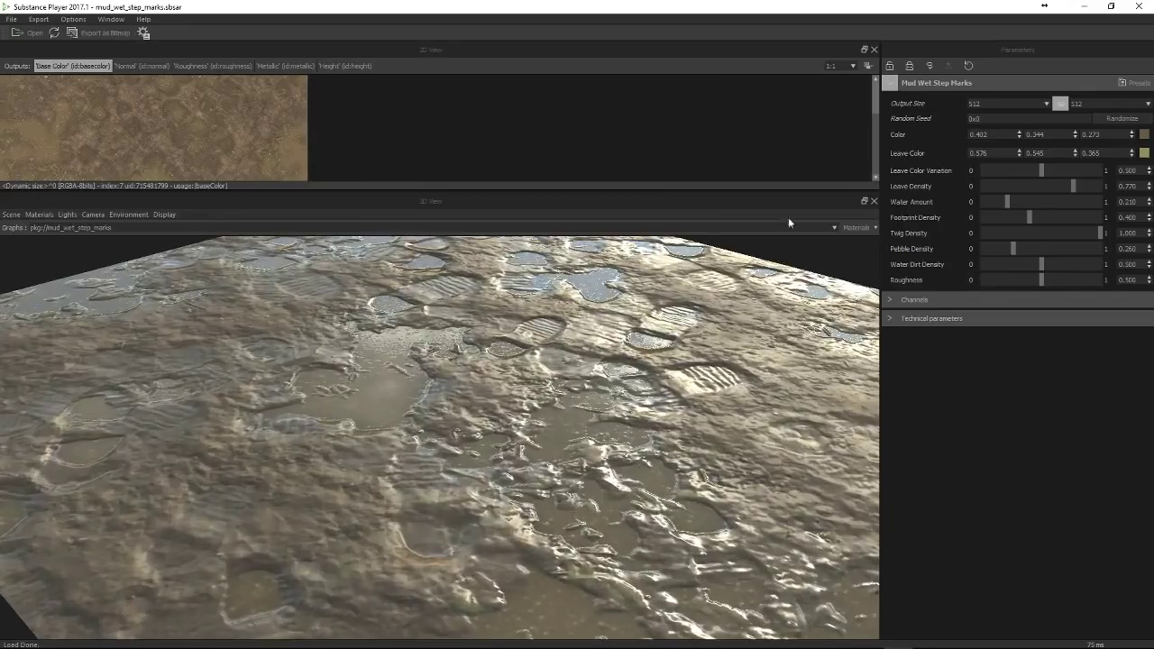
pyautogui.click(1002, 100)
pyautogui.click(1000, 193)
# Set the mud material's Water Amount to about 0.342 after trying a lower amount
pyautogui.scroll(-2, 487, 452)
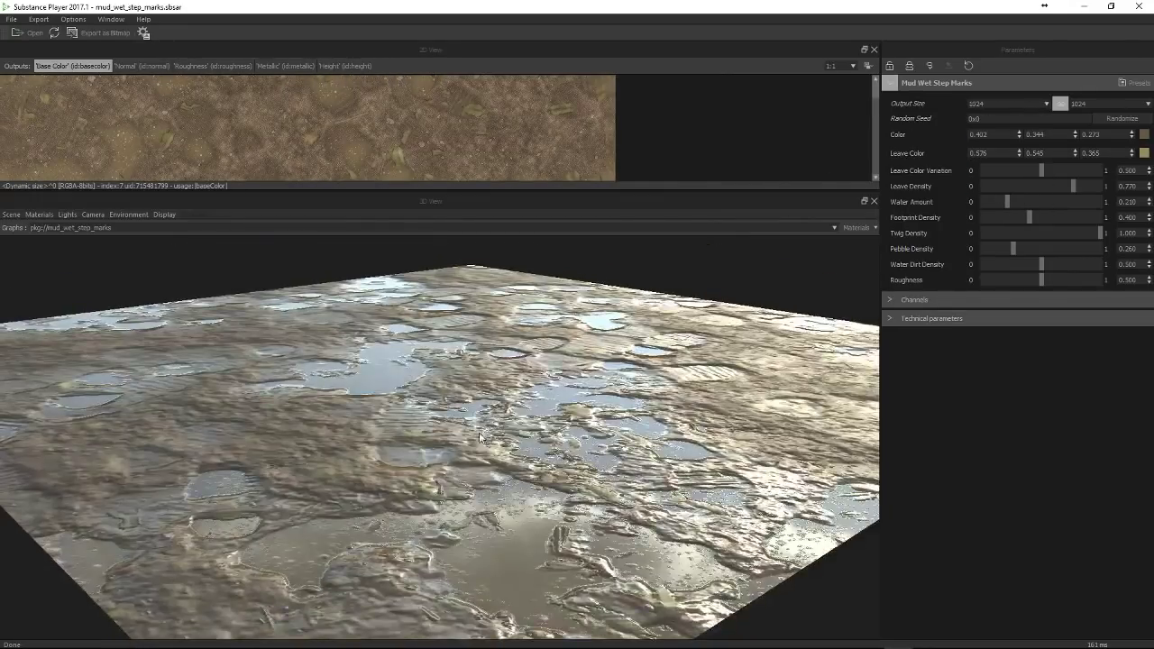
pyautogui.keyDown('ctrl'); pyautogui.keyDown('shift'); pyautogui.moveTo(477, 431); pyautogui.dragTo(493, 501, button='right'); pyautogui.keyUp('shift'); pyautogui.keyUp('ctrl')
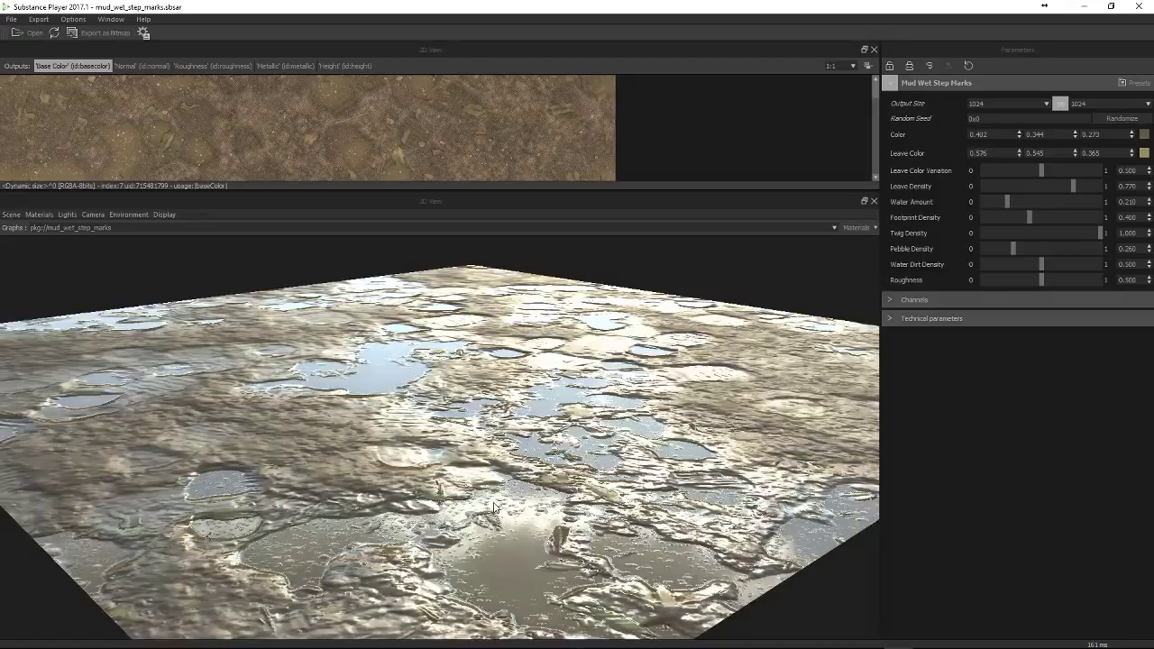
pyautogui.moveTo(494, 501); pyautogui.dragTo(524, 483)
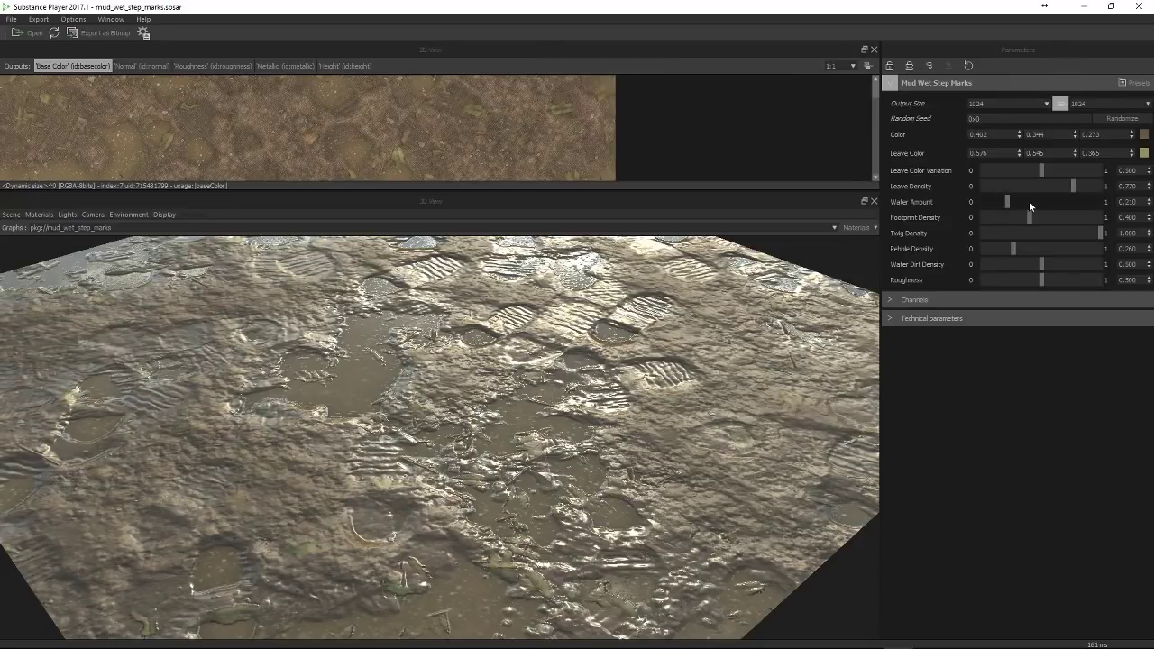
pyautogui.moveTo(1028, 200); pyautogui.dragTo(943, 204)
pyautogui.moveTo(1016, 199)
pyautogui.mouseDown()
pyautogui.moveTo(1086, 198)
pyautogui.moveTo(1021, 207)
pyautogui.mouseUp()
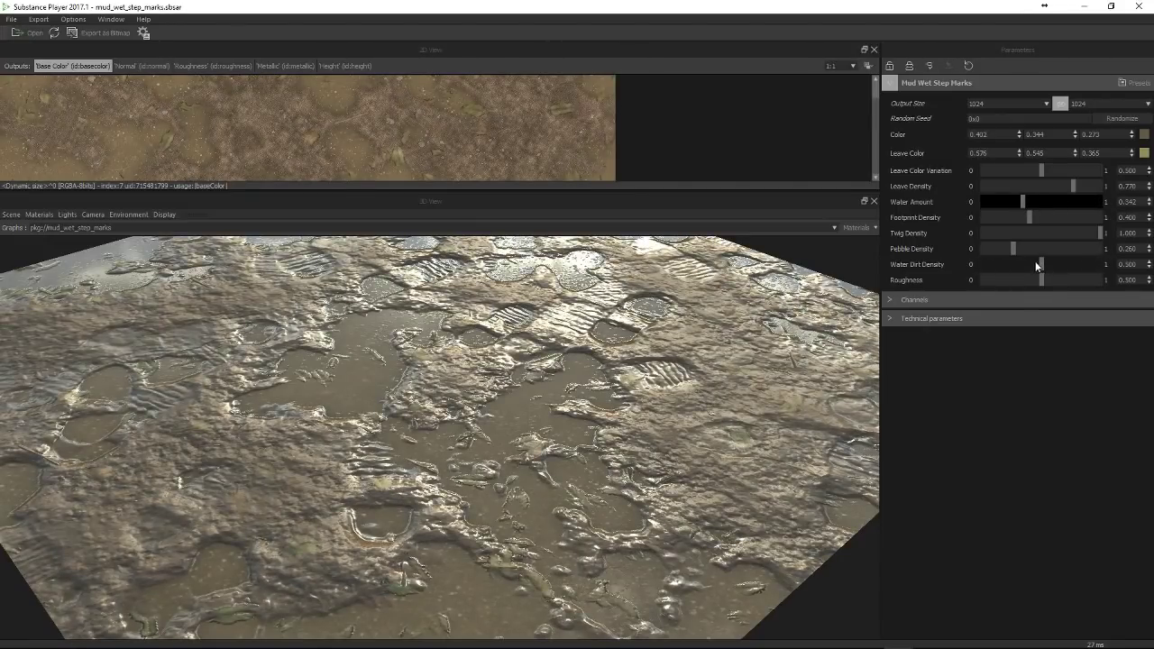
# Set Water Dirt Density to 0.266, Twig Density to 0.209, Pebble Density to 0.025, Footprint Density to 0.306, Water Amount to 0.321 and Leave Density to 0.949
pyautogui.moveTo(1036, 265); pyautogui.dragTo(887, 279)
pyautogui.moveTo(1012, 249)
pyautogui.mouseDown()
pyautogui.moveTo(1022, 229)
pyautogui.moveTo(1141, 226)
pyautogui.moveTo(932, 226)
pyautogui.moveTo(1007, 224)
pyautogui.moveTo(956, 223)
pyautogui.moveTo(1027, 238)
pyautogui.moveTo(1041, 255)
pyautogui.moveTo(1003, 263)
pyautogui.moveTo(1017, 256)
pyautogui.mouseUp()
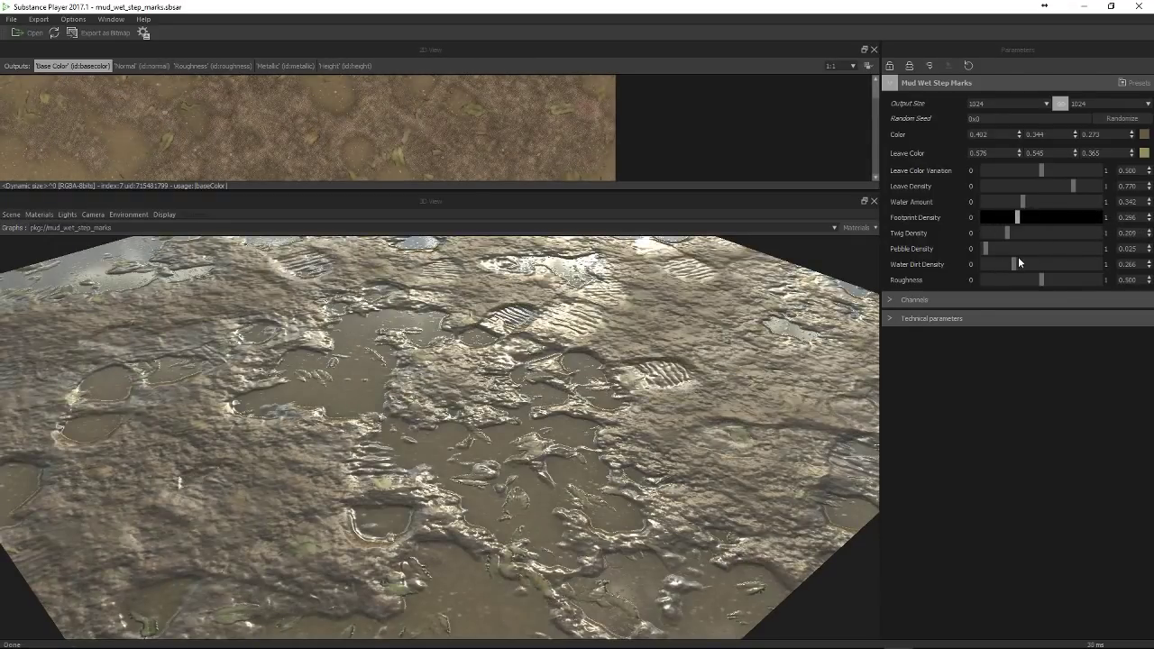
pyautogui.moveTo(1025, 202); pyautogui.dragTo(951, 189)
pyautogui.moveTo(1011, 214); pyautogui.dragTo(1092, 215)
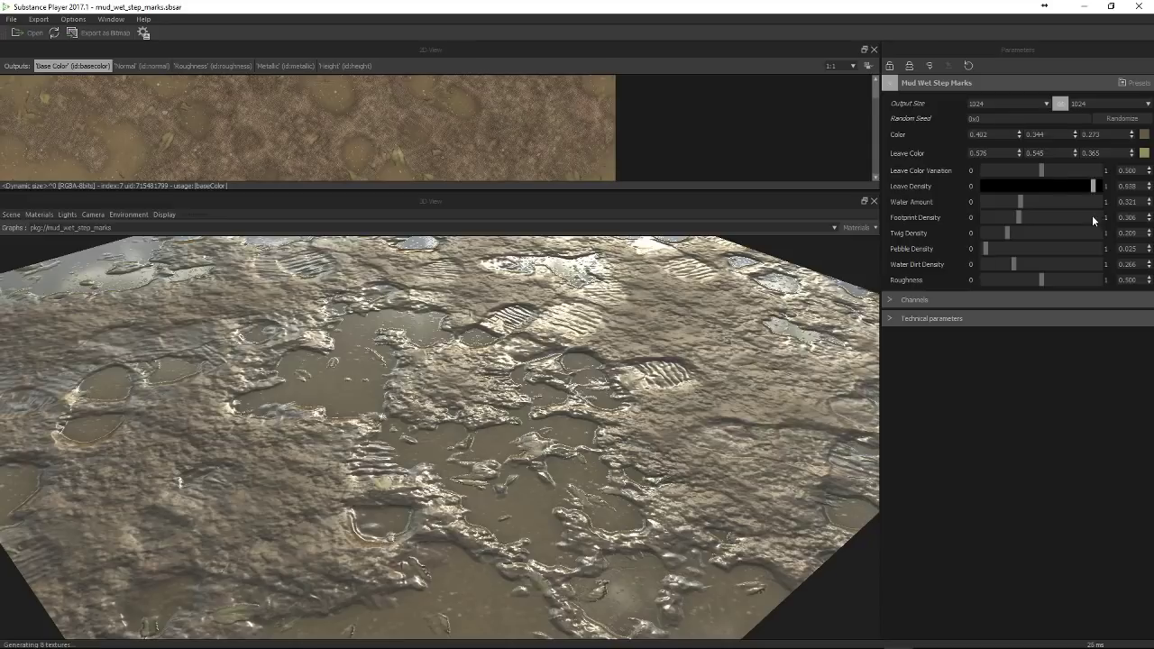
# Change the Leave Color to a muted red of 0.730, 0.346, 0.346 after trying pure red
pyautogui.click(1143, 152)
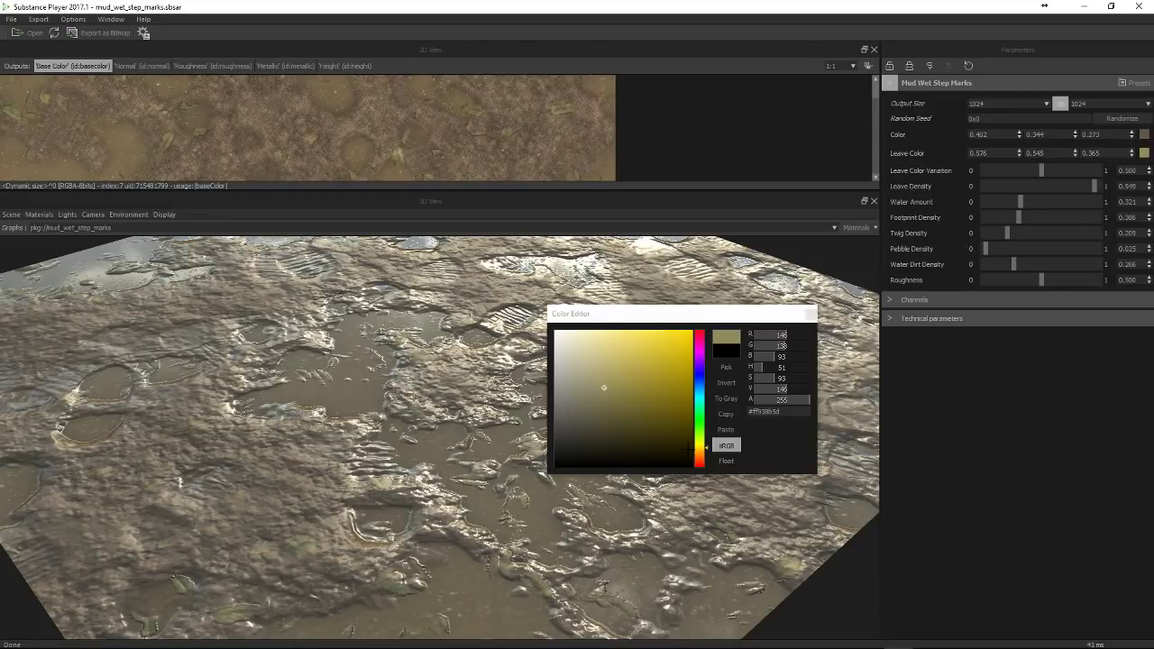
pyautogui.moveTo(699, 448); pyautogui.dragTo(700, 467)
pyautogui.moveTo(665, 342); pyautogui.dragTo(692, 330)
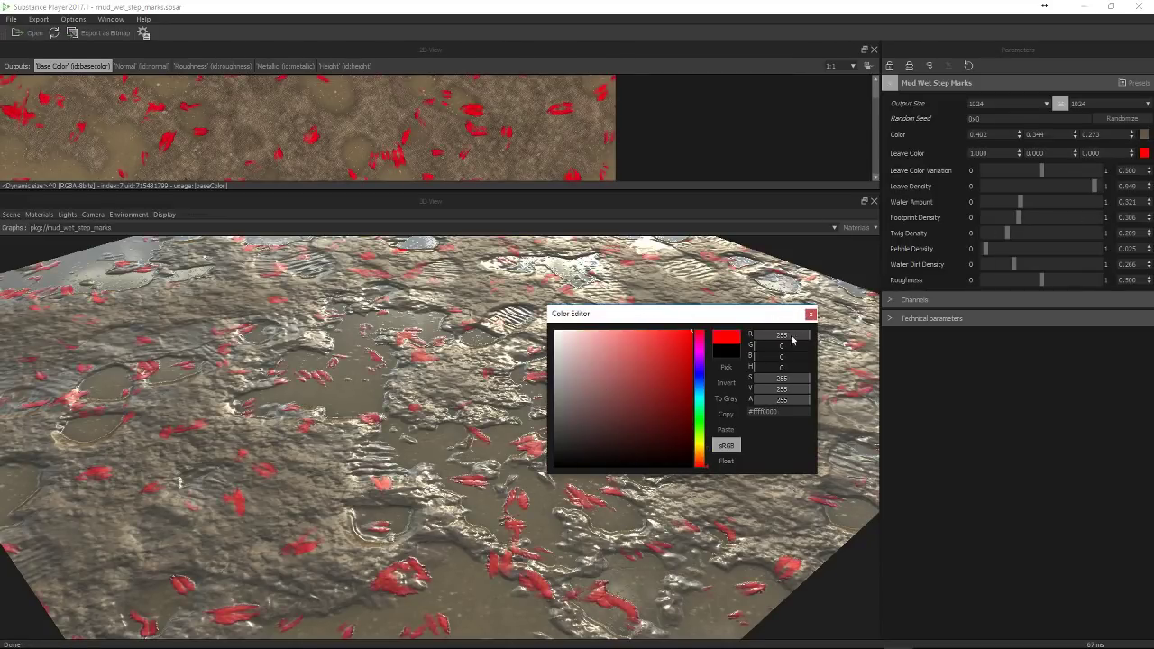
pyautogui.moveTo(635, 409)
pyautogui.mouseDown()
pyautogui.moveTo(536, 430)
pyautogui.moveTo(620, 391)
pyautogui.moveTo(640, 343)
pyautogui.moveTo(627, 367)
pyautogui.mouseUp()
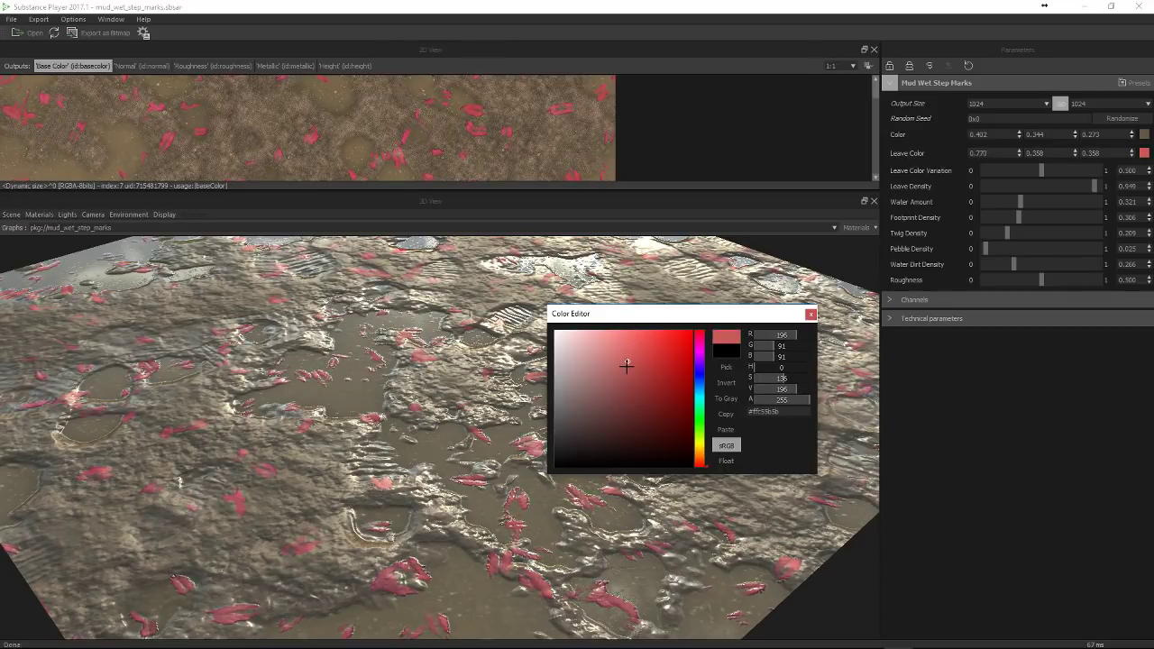
pyautogui.click(811, 314)
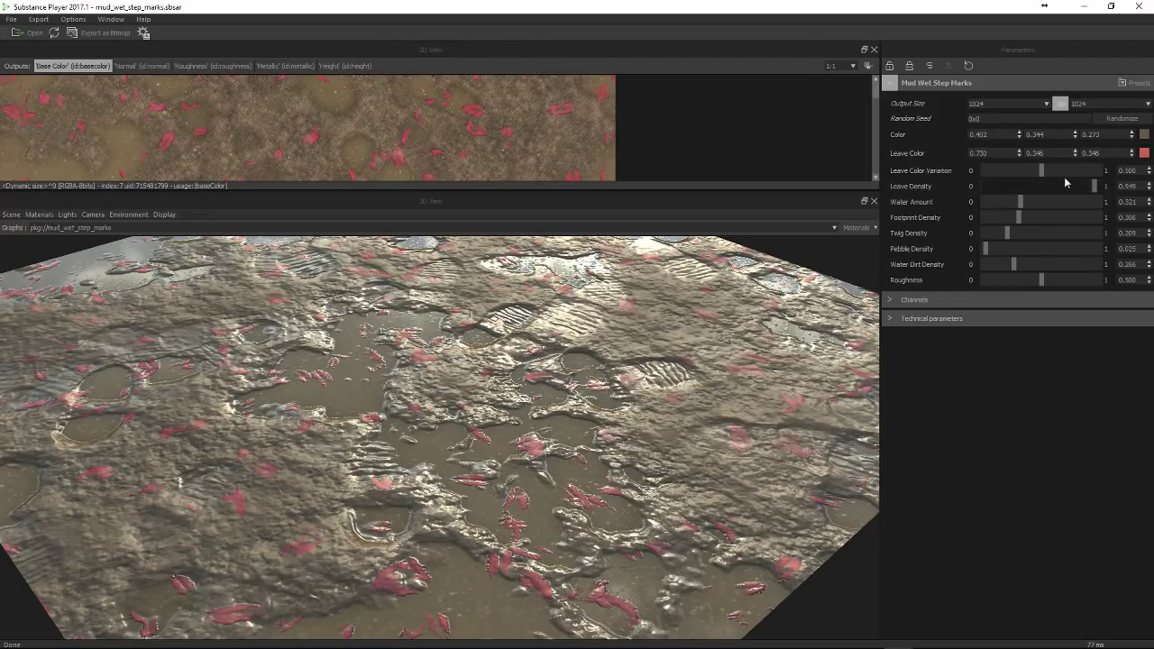
# Darken the mud's base Color to a near-black of 0.183, 0.166, 0.165 after trying orange and dark brown
pyautogui.click(1143, 134)
pyautogui.click(674, 347)
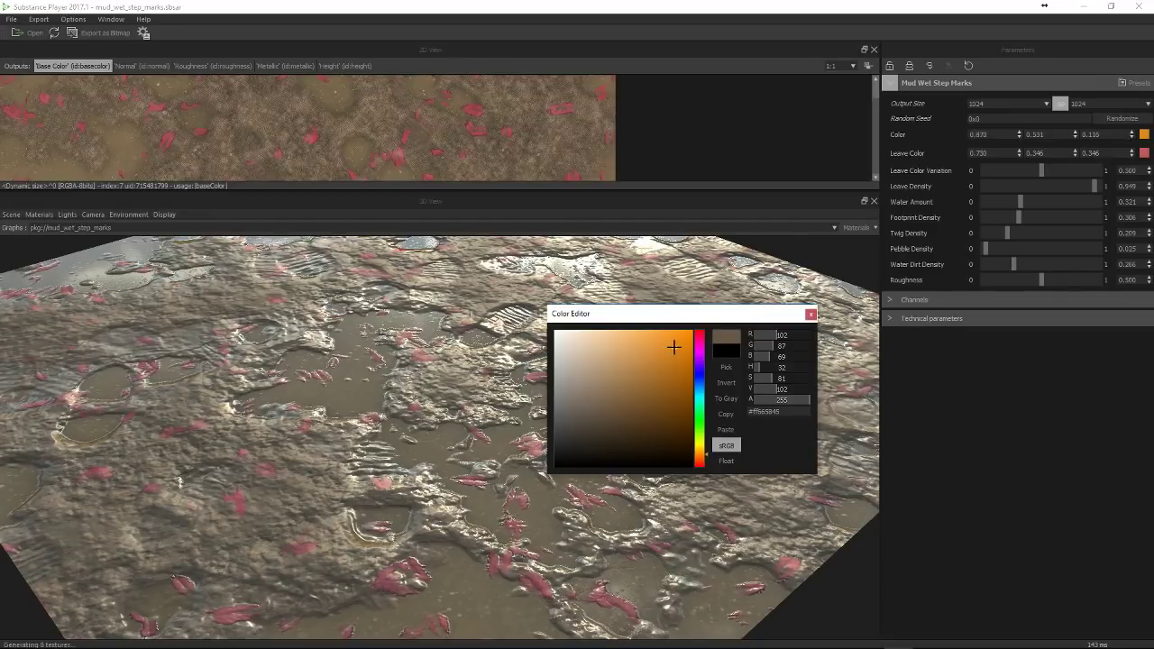
pyautogui.moveTo(674, 347)
pyautogui.mouseDown()
pyautogui.moveTo(659, 392)
pyautogui.moveTo(578, 441)
pyautogui.mouseUp()
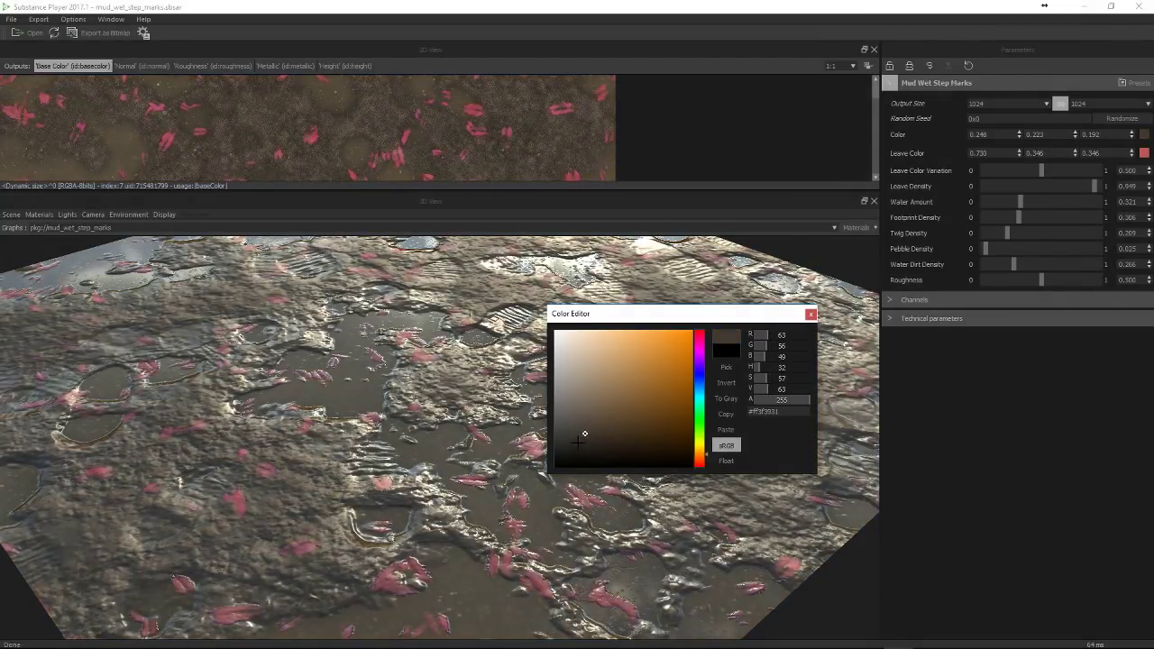
pyautogui.moveTo(698, 454); pyautogui.dragTo(700, 466)
pyautogui.moveTo(586, 430); pyautogui.dragTo(566, 442)
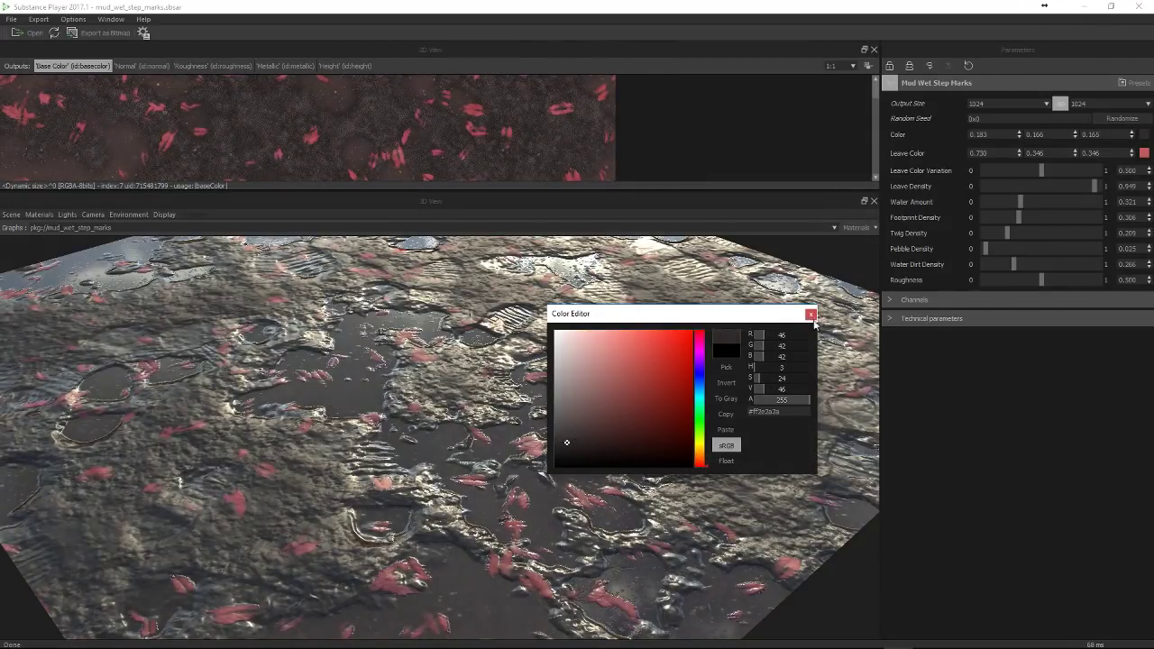
pyautogui.click(810, 313)
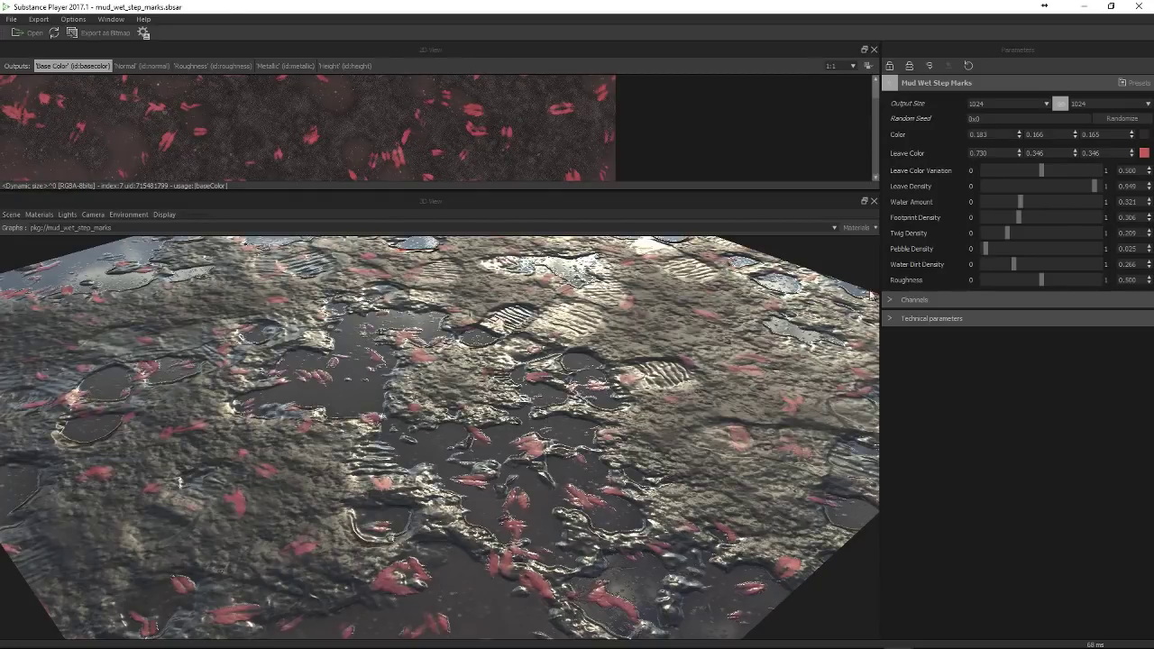
# Apply the Dry Stone Pit preset to the mud material, followed by the Tundra Wet preset
pyautogui.click(1137, 83)
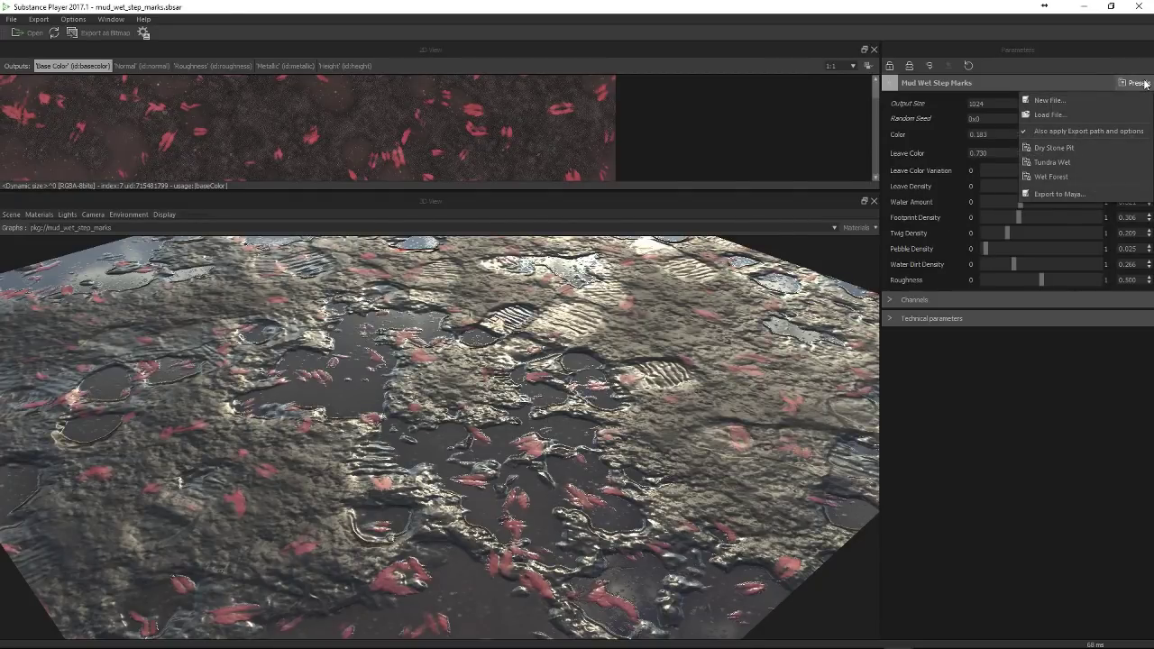
pyautogui.click(1053, 147)
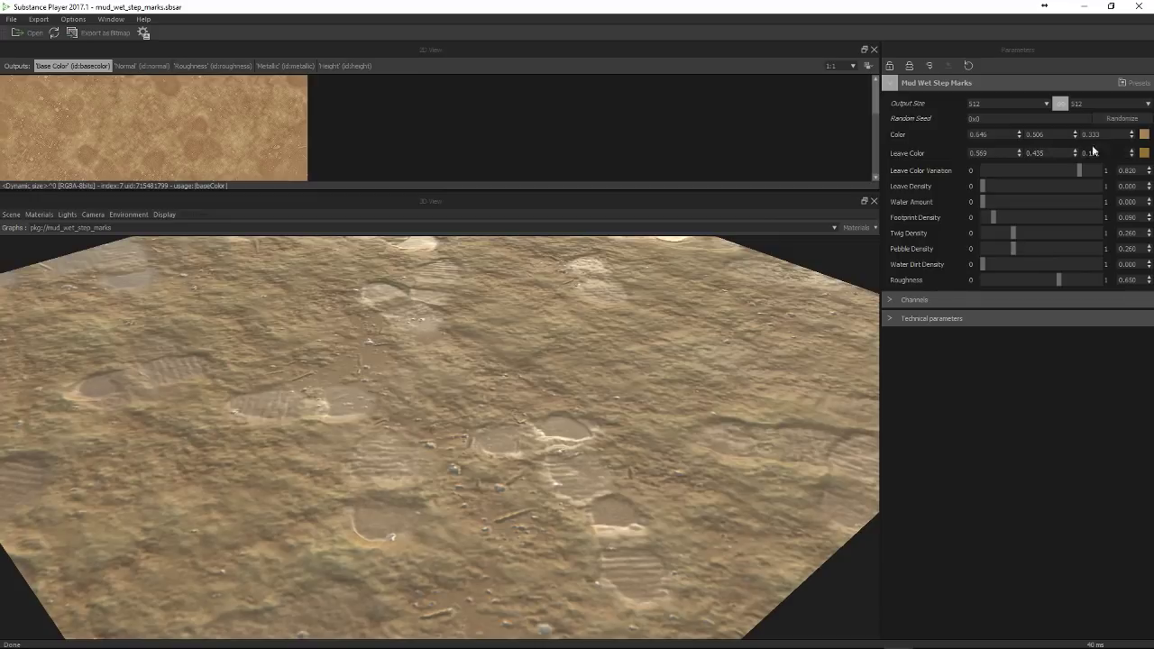
pyautogui.click(1134, 82)
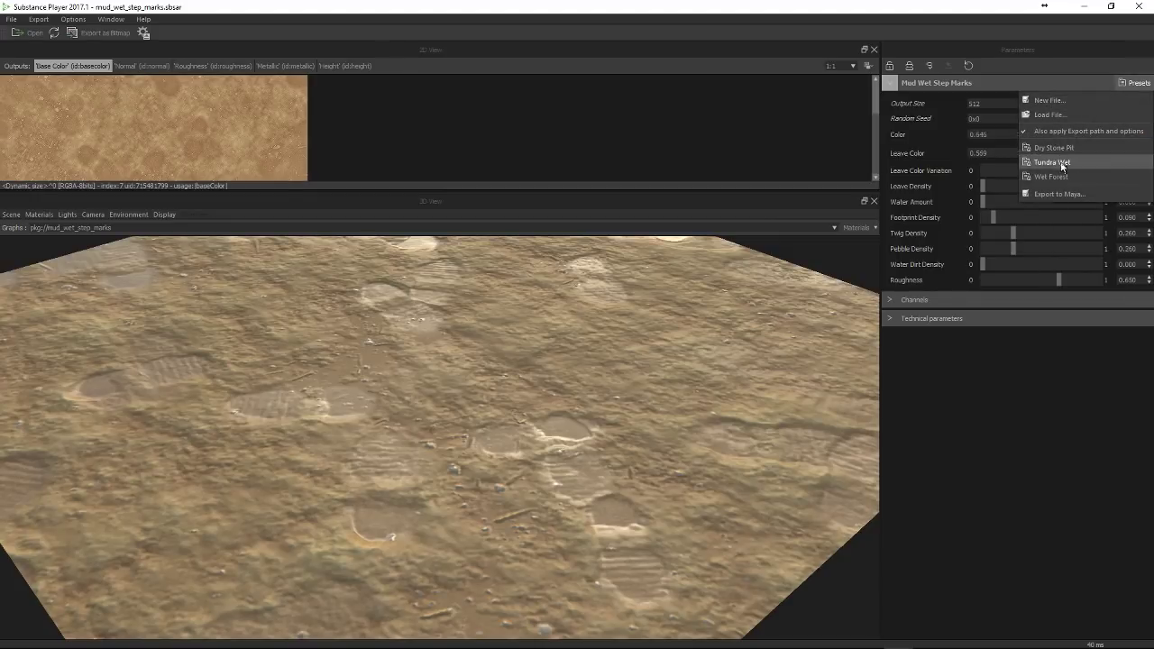
pyautogui.click(1060, 160)
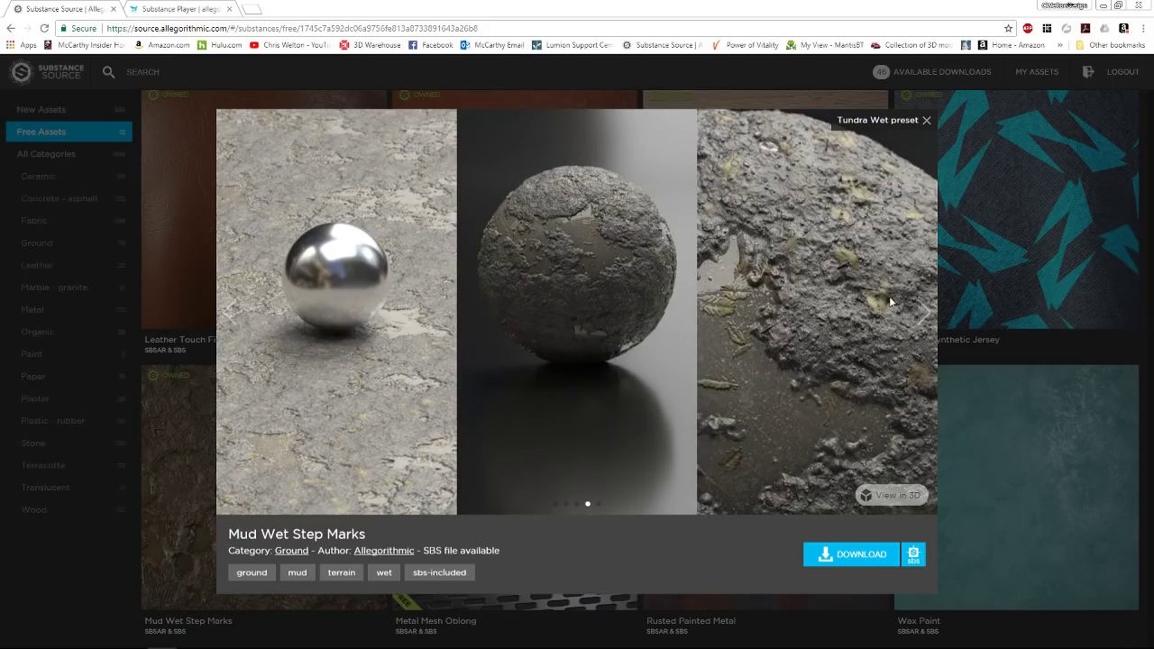
# Switch to the Substance Source page in the browser and compare the Wet Forest and Tundra Wet preset previews
pyautogui.click(917, 310)
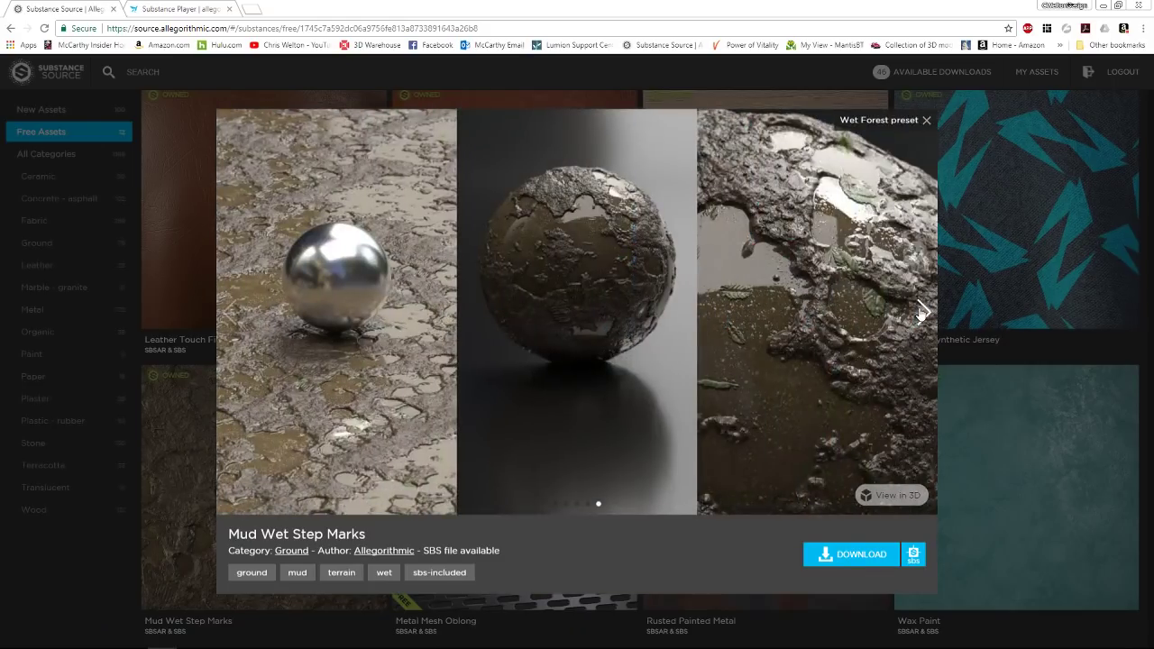
pyautogui.click(230, 310)
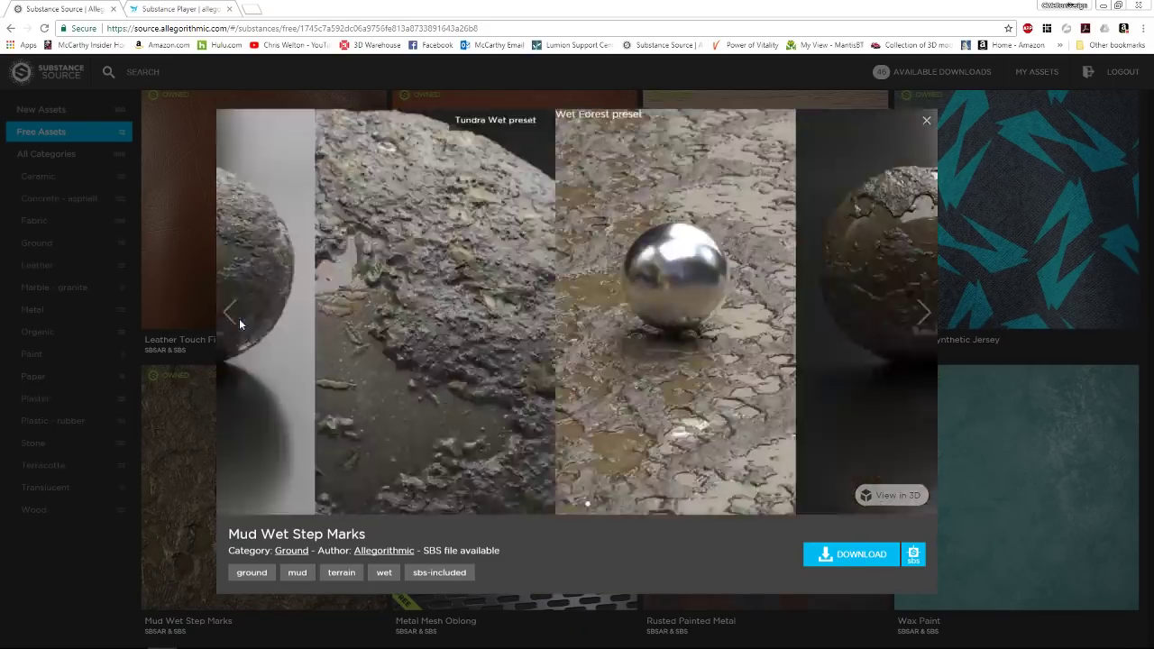
pyautogui.click(214, 321)
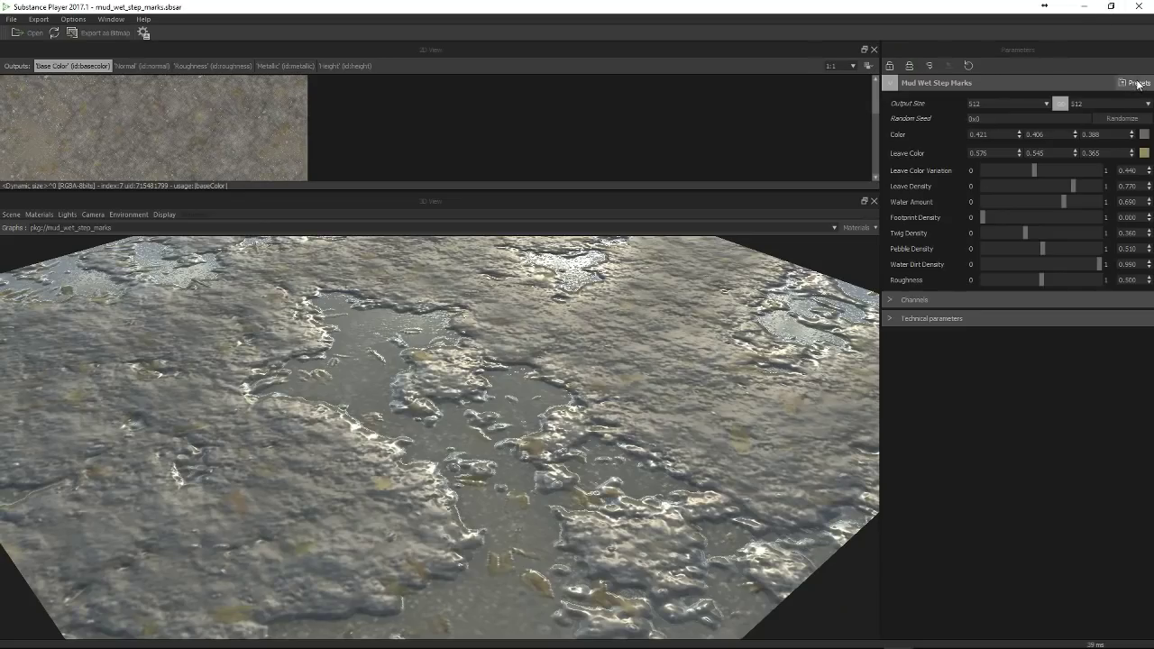
# Apply the Wet Forest preset to the mud material in Substance Player and set its Output Size to 2048
pyautogui.click(1134, 83)
pyautogui.click(1074, 180)
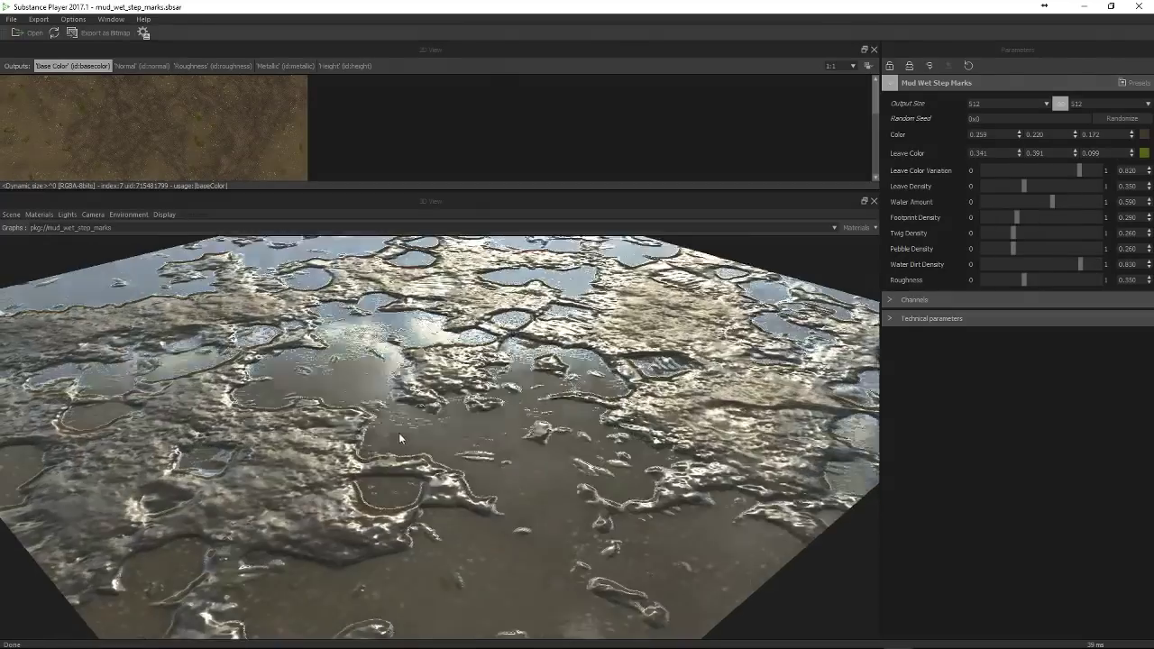
pyautogui.click(1034, 103)
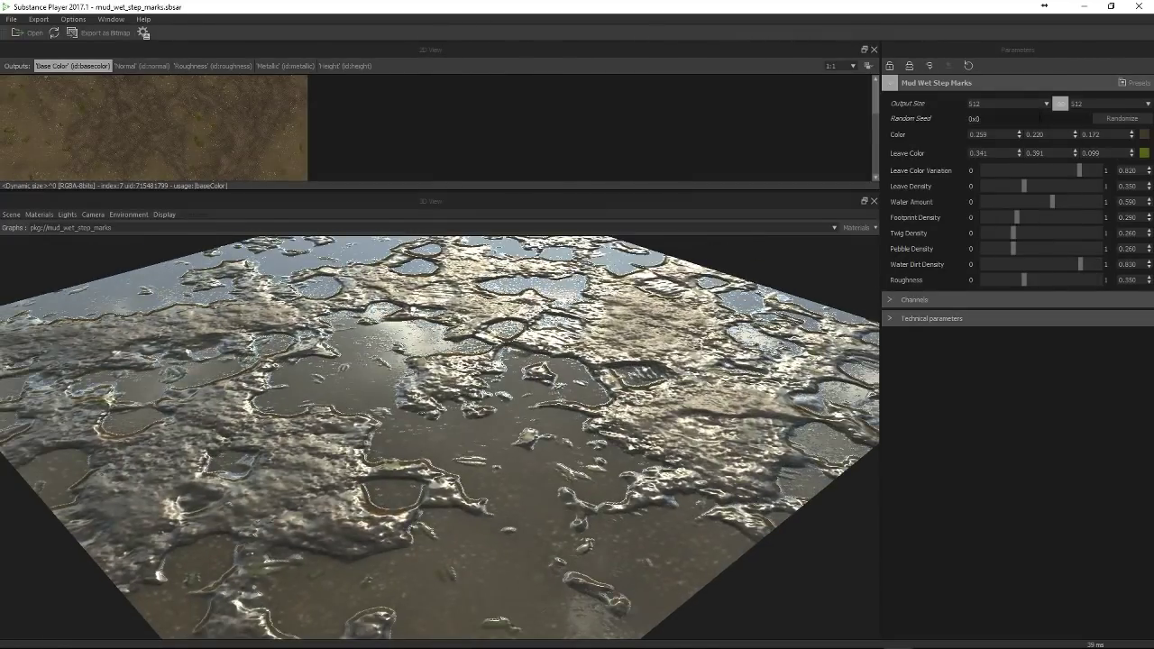
pyautogui.click(1001, 194)
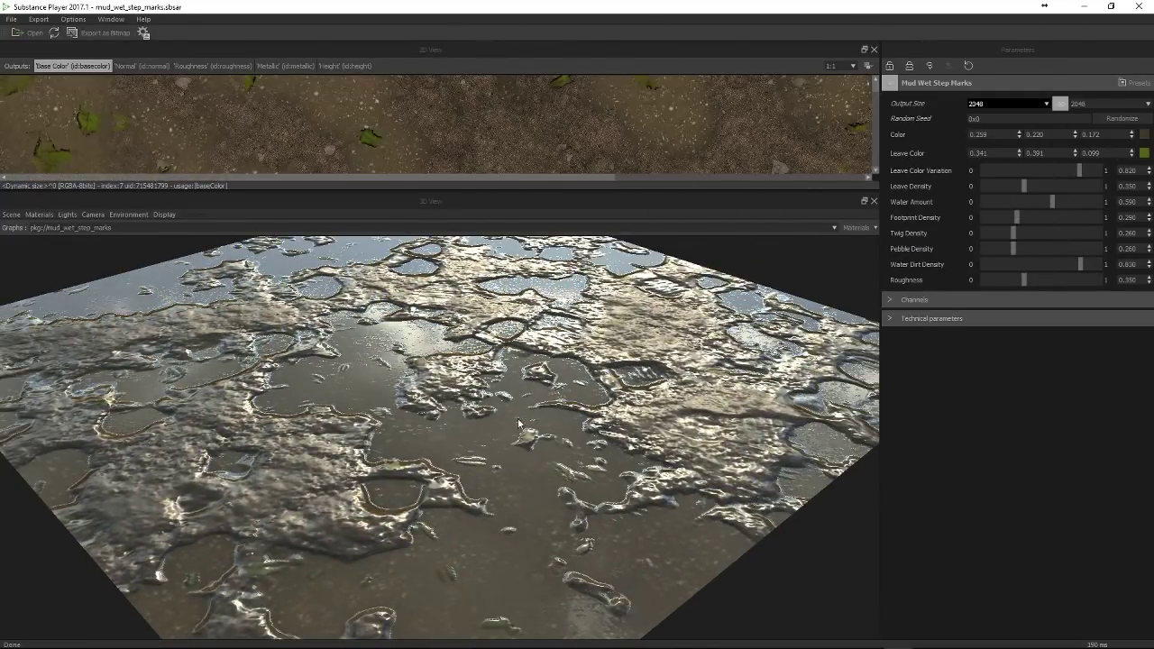
# Examine the mud material's puddles and surface relief in 3D, from close-up low angles out to the whole plane
pyautogui.scroll(3, 311, 508)
pyautogui.moveTo(325, 508); pyautogui.dragTo(347, 478)
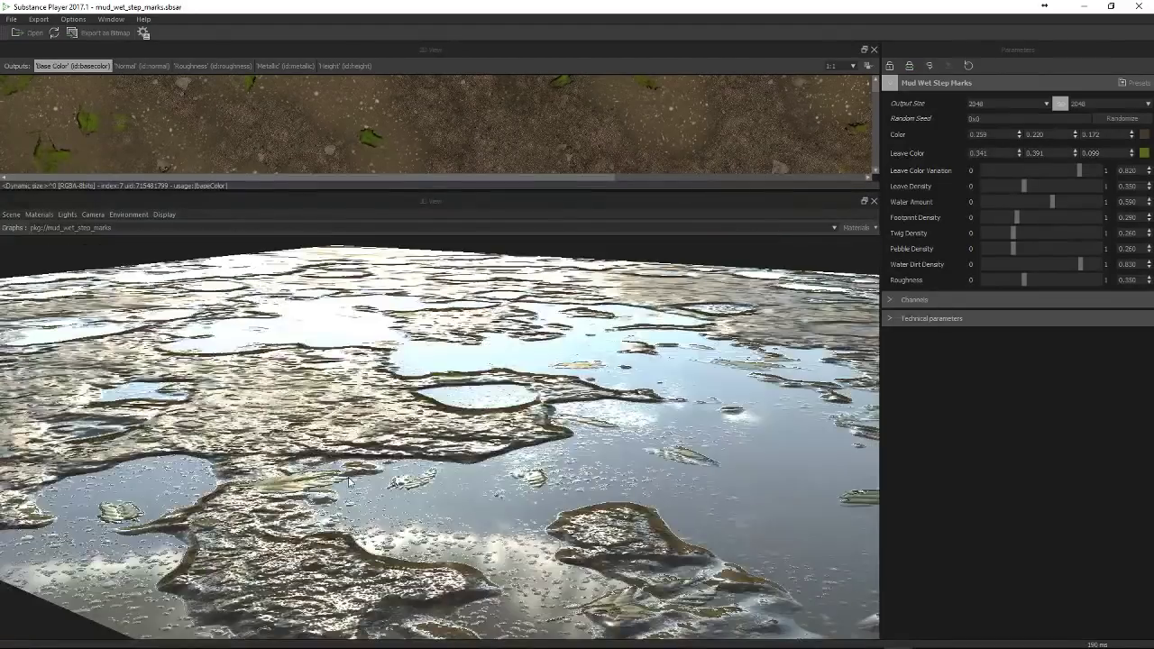
pyautogui.keyDown('ctrl'); pyautogui.keyDown('shift'); pyautogui.moveTo(376, 457); pyautogui.dragTo(388, 422, button='right'); pyautogui.keyUp('shift'); pyautogui.keyUp('ctrl')
pyautogui.moveTo(387, 422); pyautogui.dragTo(415, 404)
pyautogui.scroll(-3, 373, 466)
pyautogui.scroll(-3, 407, 404)
pyautogui.moveTo(414, 403); pyautogui.dragTo(411, 411, button='middle')
pyautogui.scroll(-2, 411, 410)
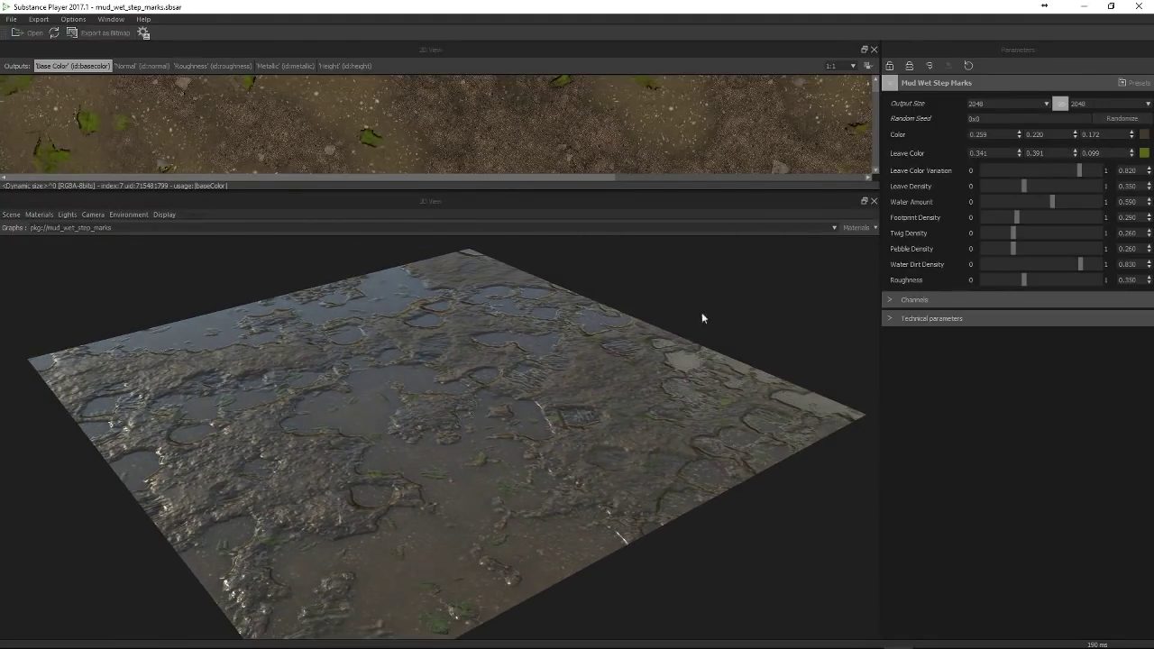
# Start a bitmap export and include only the Diffuse, Normal and Glossiness outputs
pyautogui.click(112, 32)
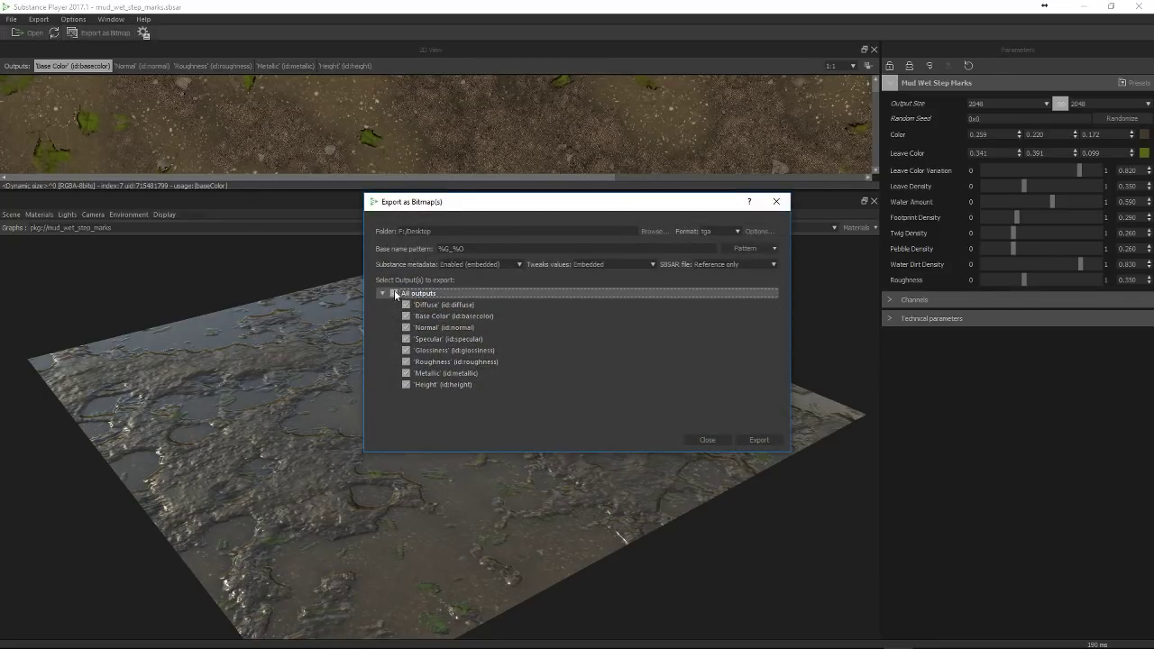
pyautogui.click(394, 293)
pyautogui.click(408, 304)
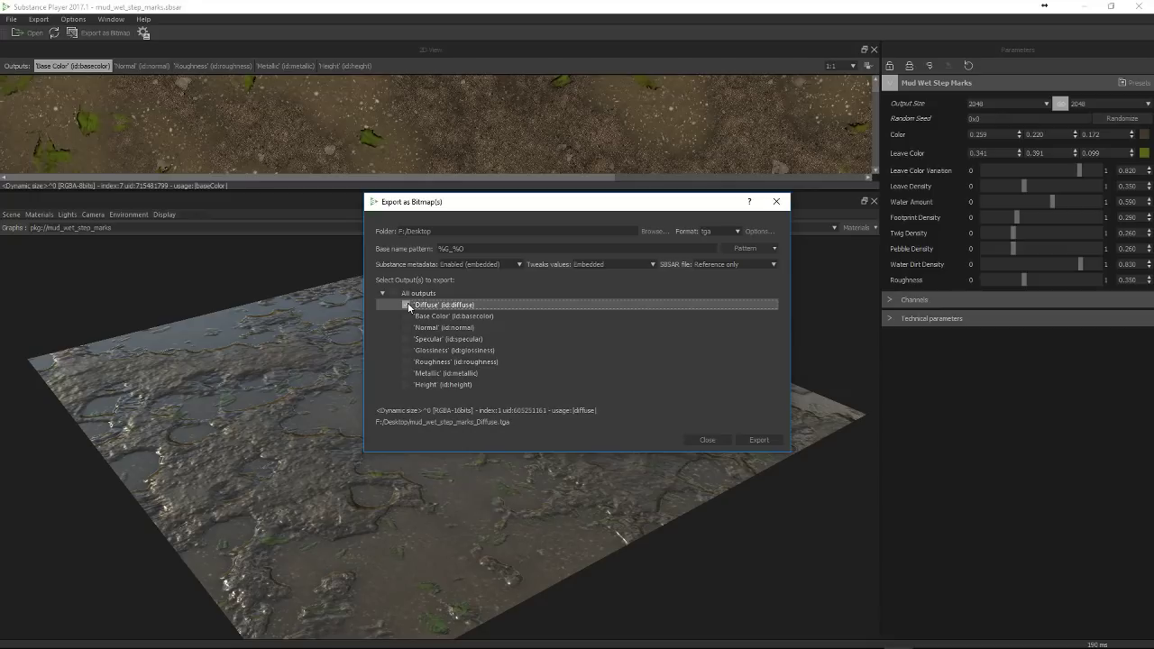
pyautogui.click(411, 327)
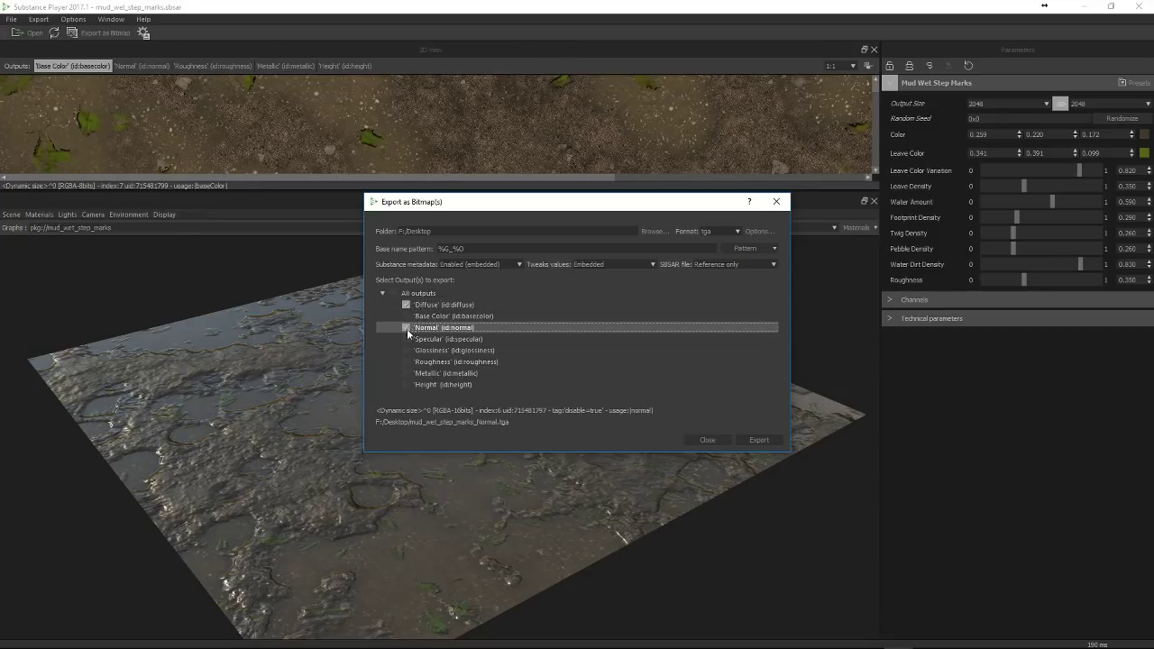
pyautogui.click(402, 351)
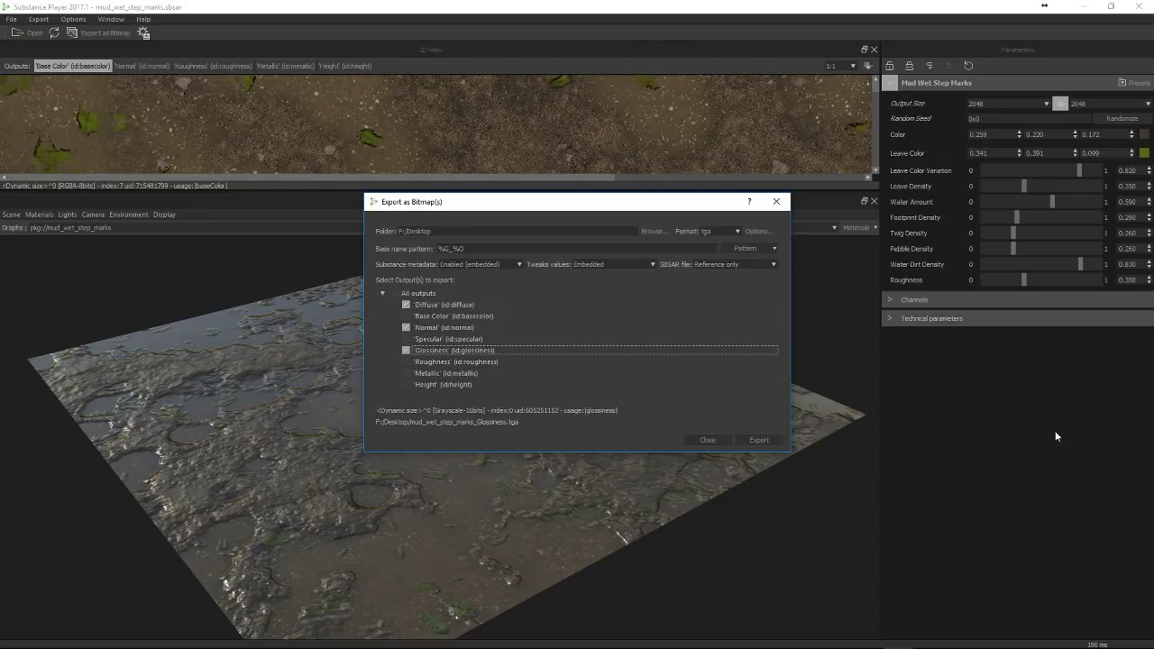
# Set the export format to jpg and Tweaks values to External (.sbsprs) file, and export the mud maps to the desktop
pyautogui.click(732, 231)
pyautogui.click(718, 261)
pyautogui.click(641, 263)
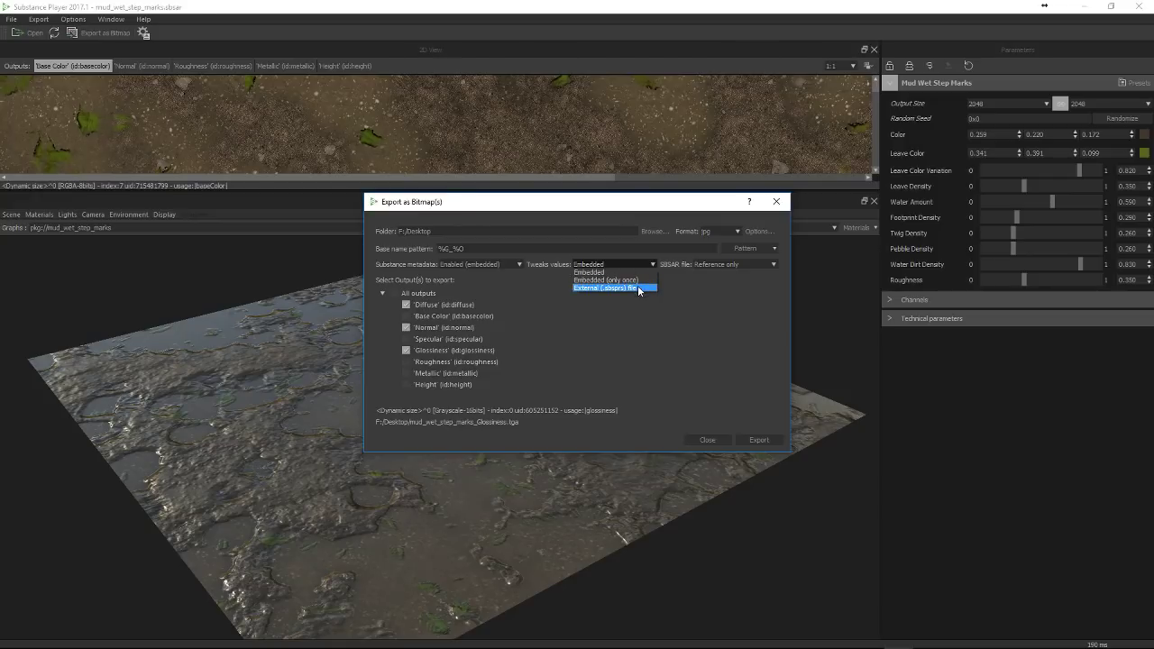
pyautogui.click(666, 314)
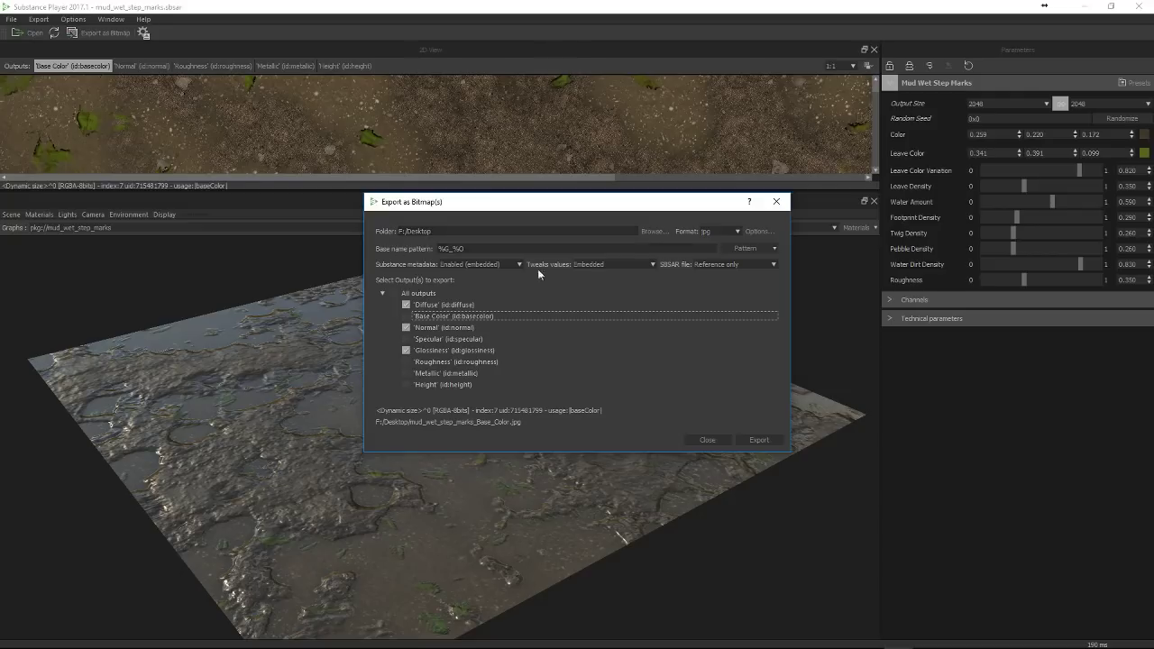
pyautogui.click(616, 264)
pyautogui.click(600, 285)
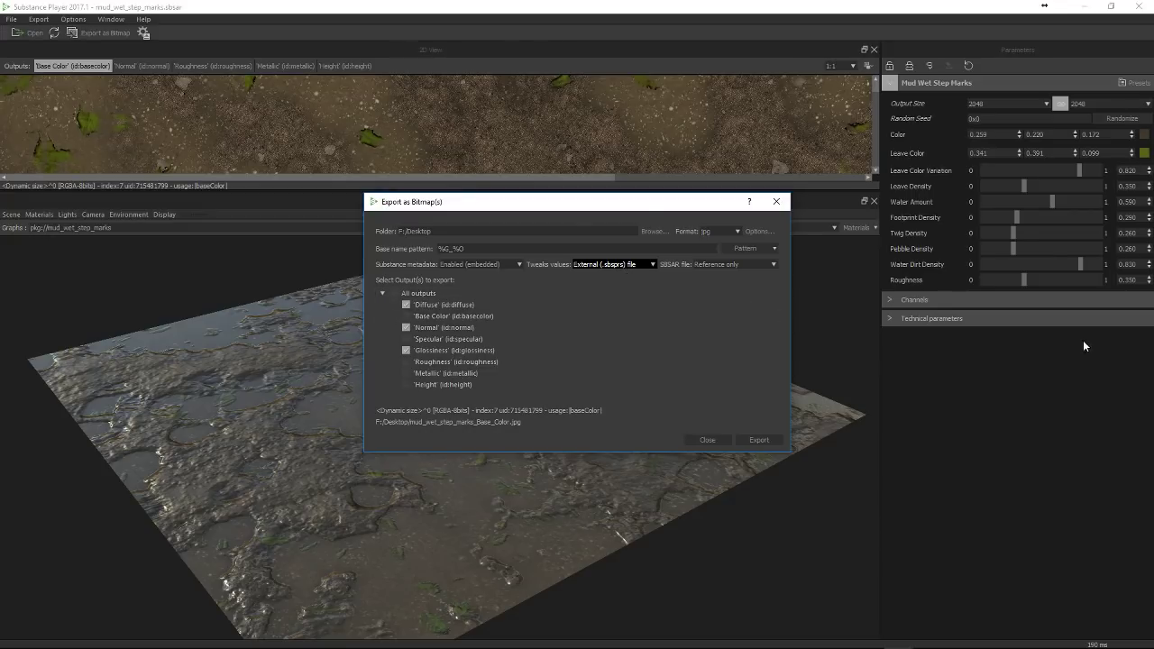
pyautogui.click(755, 439)
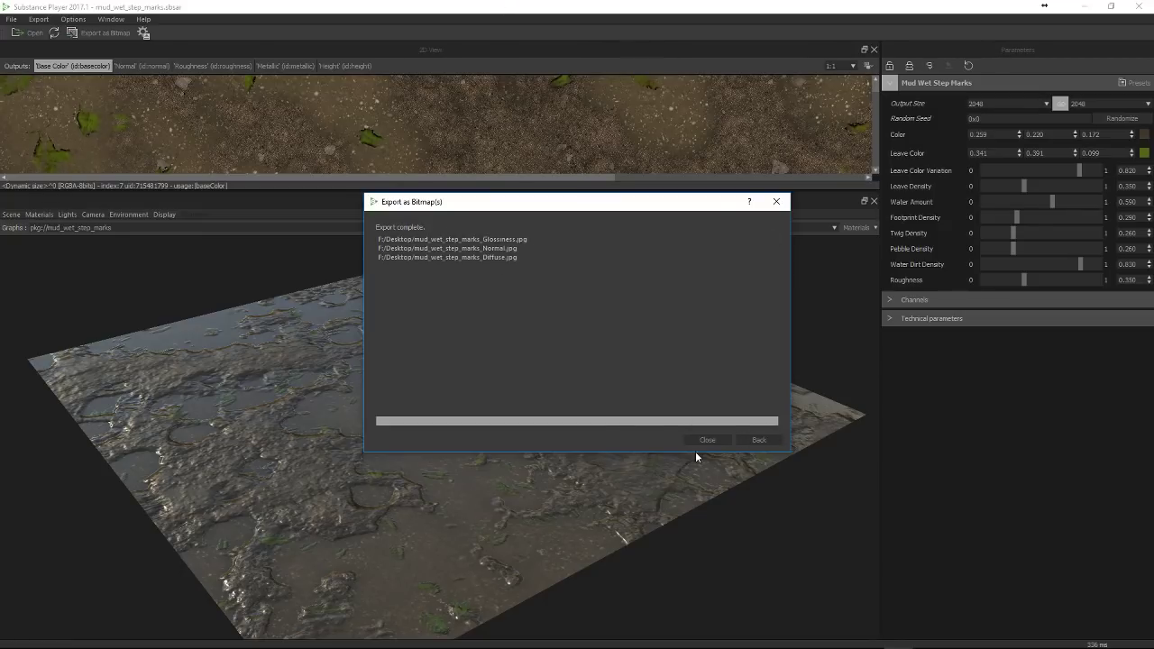
pyautogui.click(706, 439)
pyautogui.moveTo(500, 385); pyautogui.dragTo(565, 403)
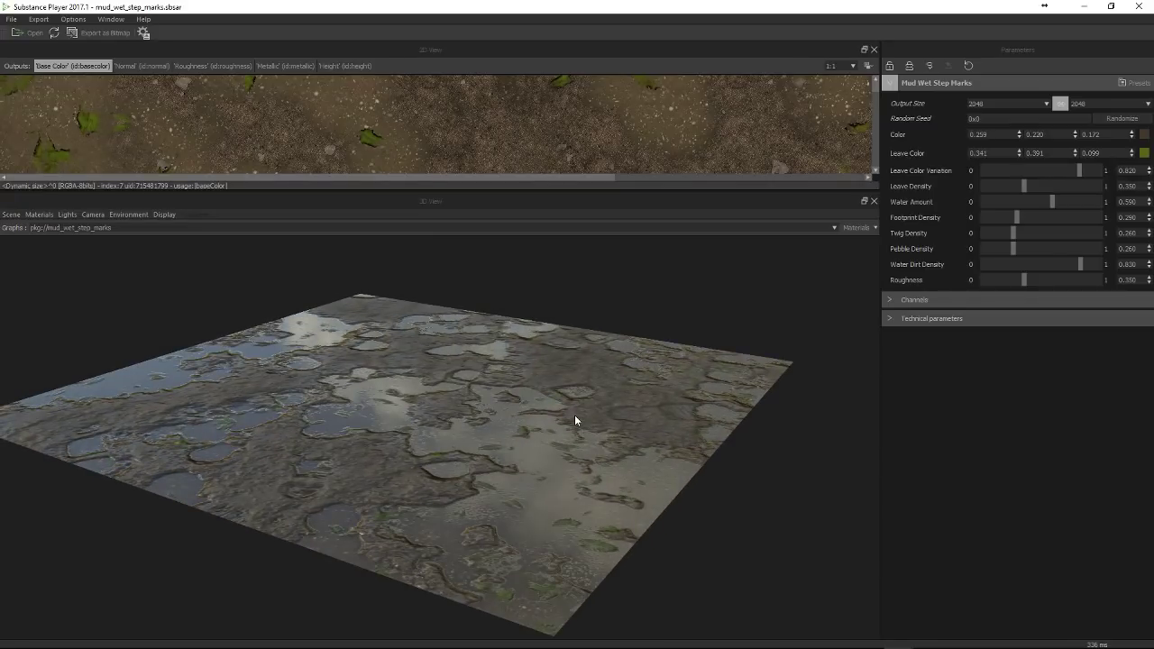
pyautogui.moveTo(574, 419); pyautogui.dragTo(528, 399)
pyautogui.scroll(1, 502, 420)
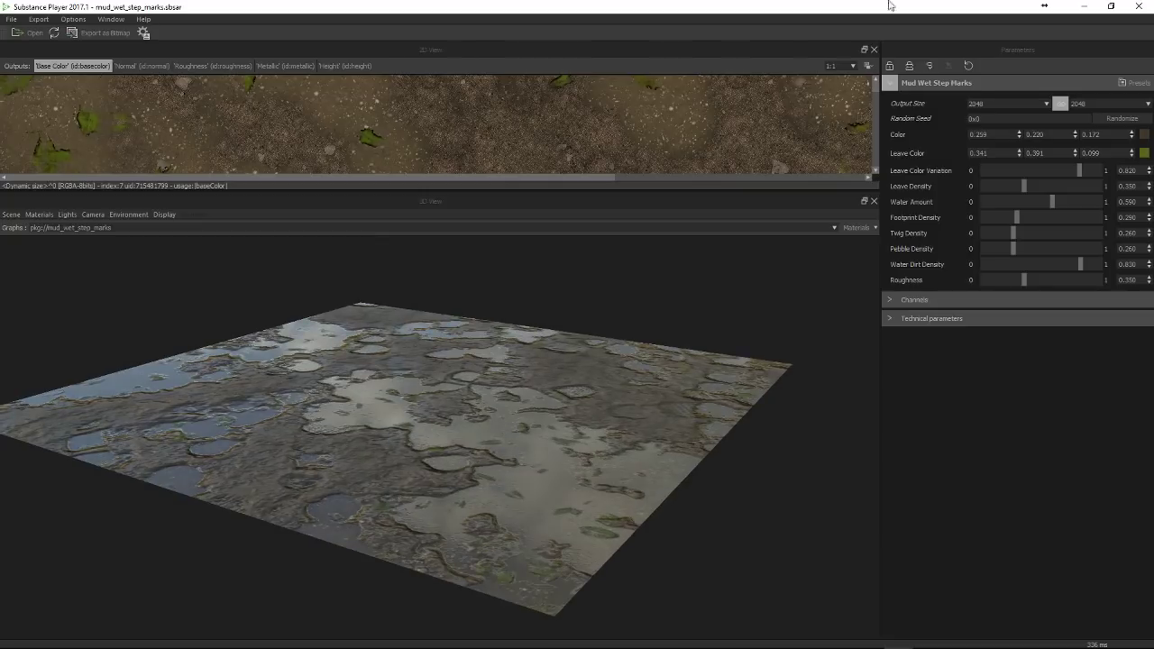
pyautogui.click(1076, 11)
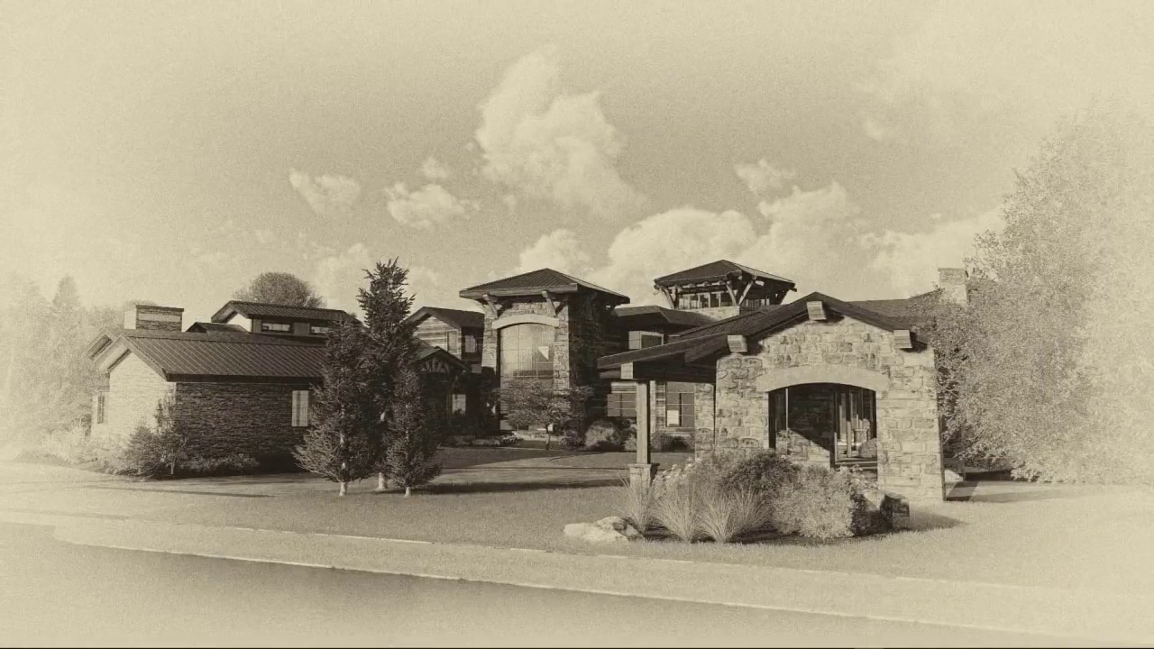
pyautogui.hotkey('alt', 'Tab')
pyautogui.hotkey('alt', 'Tab')
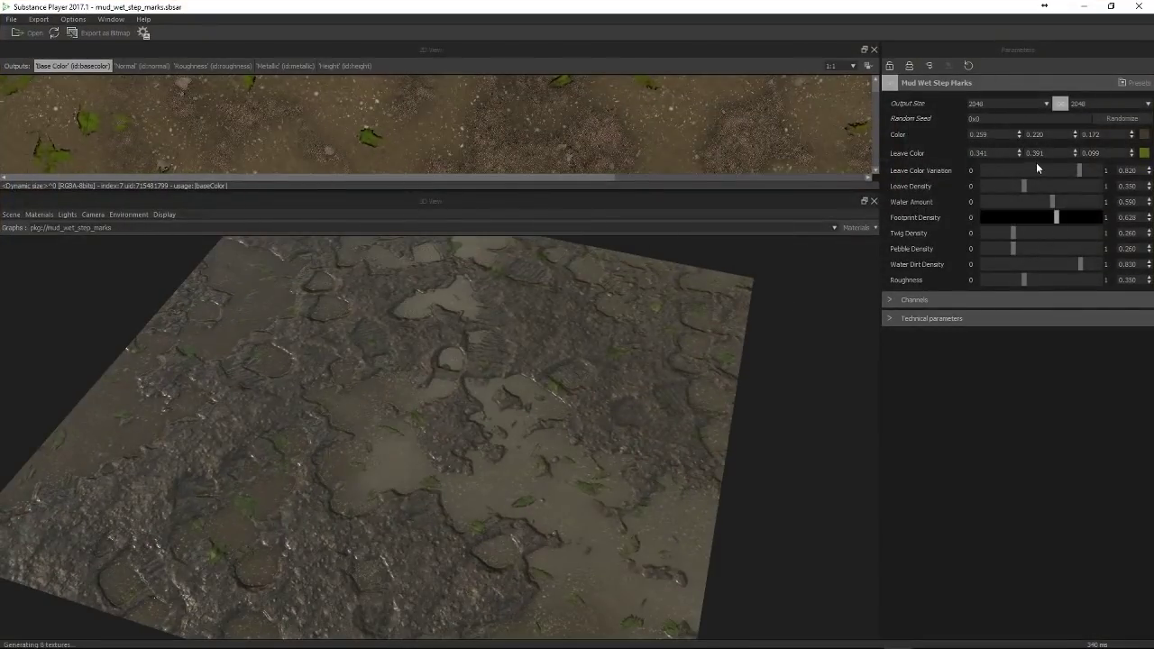
# Set Pebble Density to 0.403, Leave Color Variation to about 0.46, Leave Density to 0.286 and Water Amount to about 0.056
pyautogui.click(1029, 249)
pyautogui.click(1036, 171)
pyautogui.click(1015, 186)
pyautogui.click(982, 202)
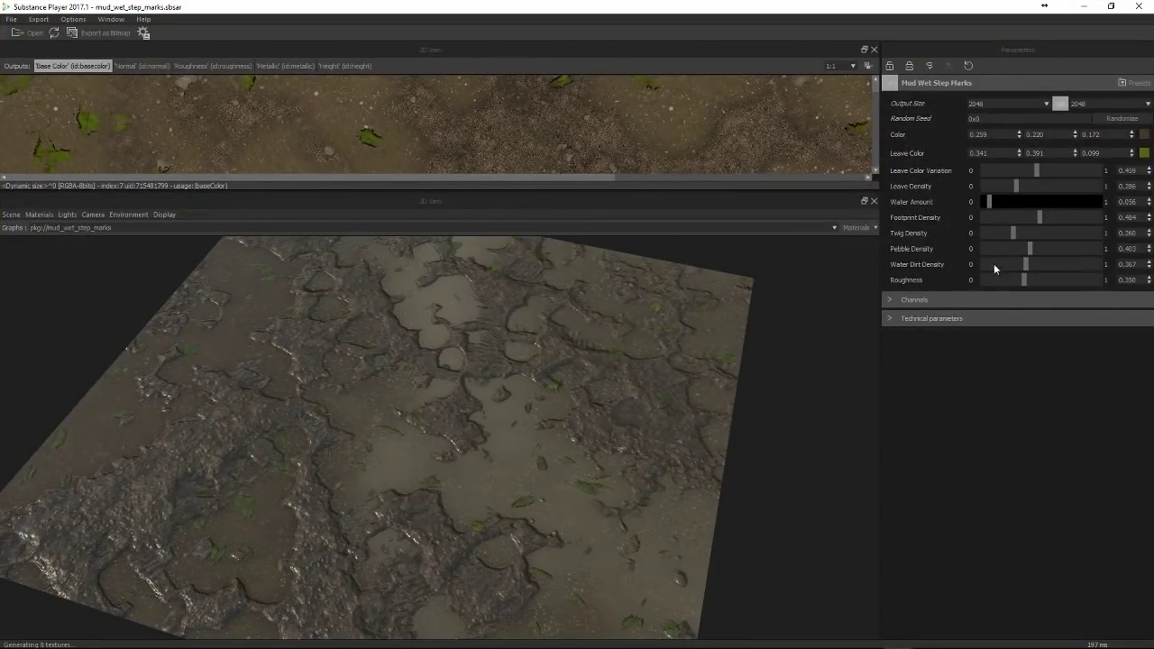
# Set Water Dirt Density to 0.740 and load the mud_wet_step_marks_Glossiness.sbsprs preset file from the desktop
pyautogui.click(993, 264)
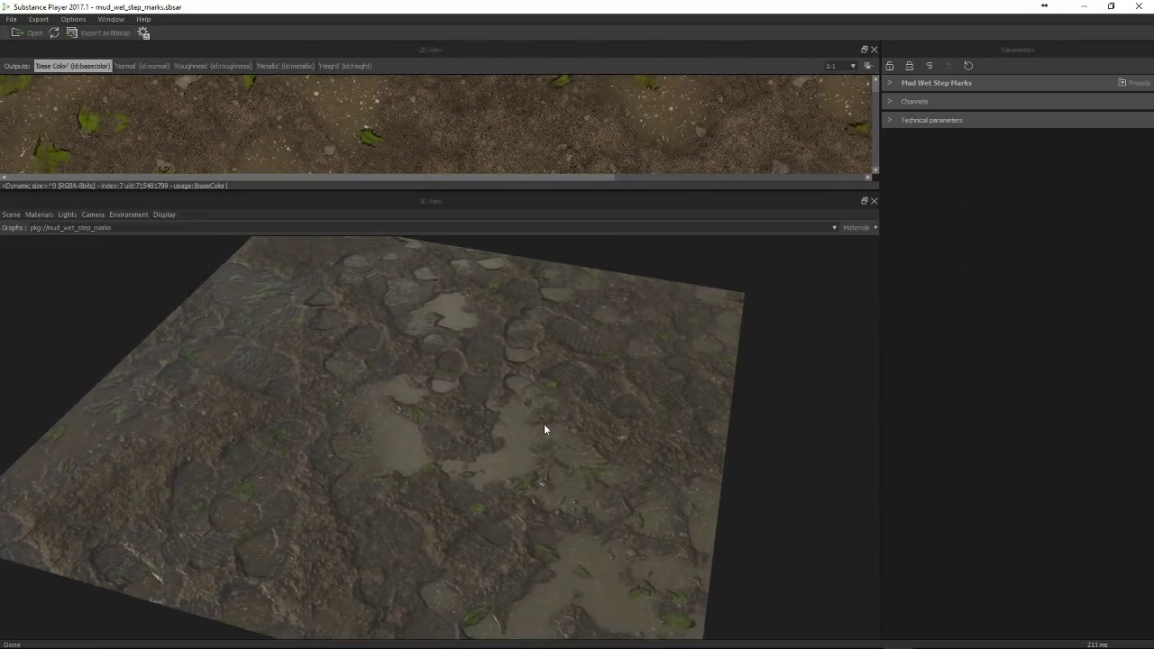
pyautogui.click(1133, 83)
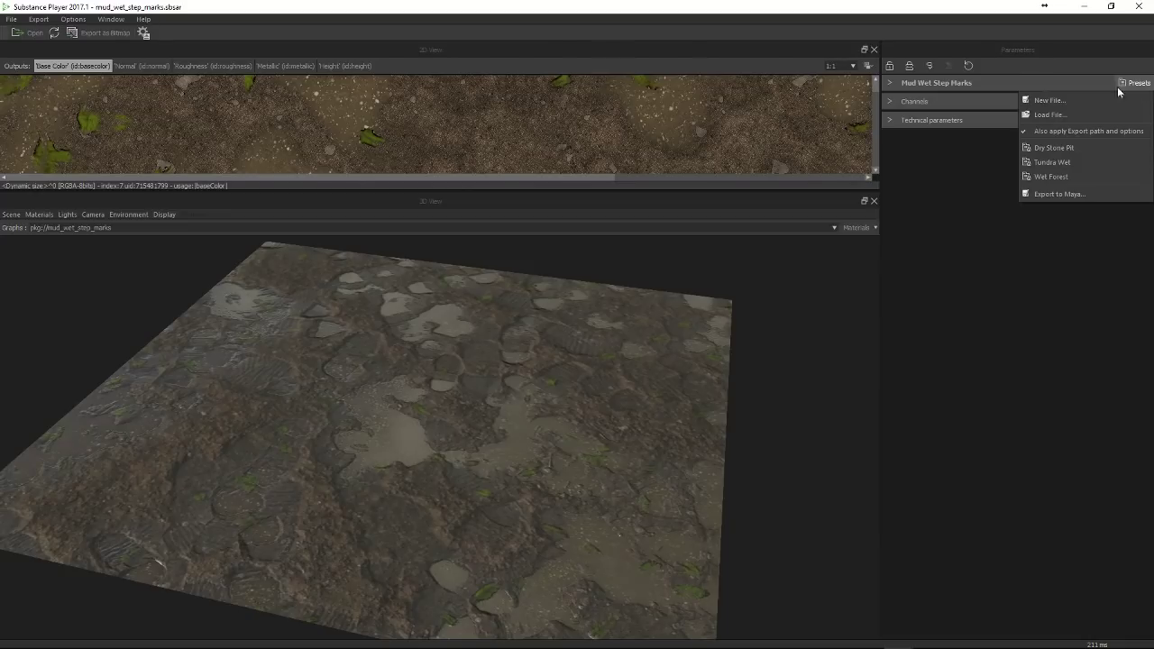
pyautogui.click(1047, 116)
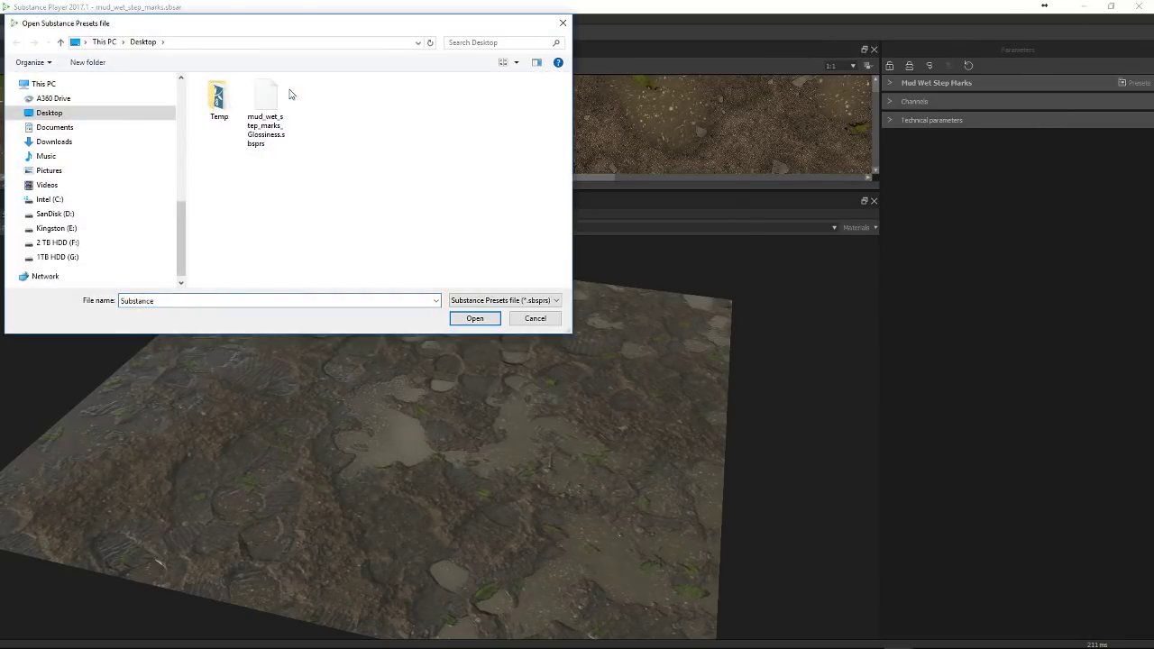
pyautogui.click(271, 110)
pyautogui.click(465, 317)
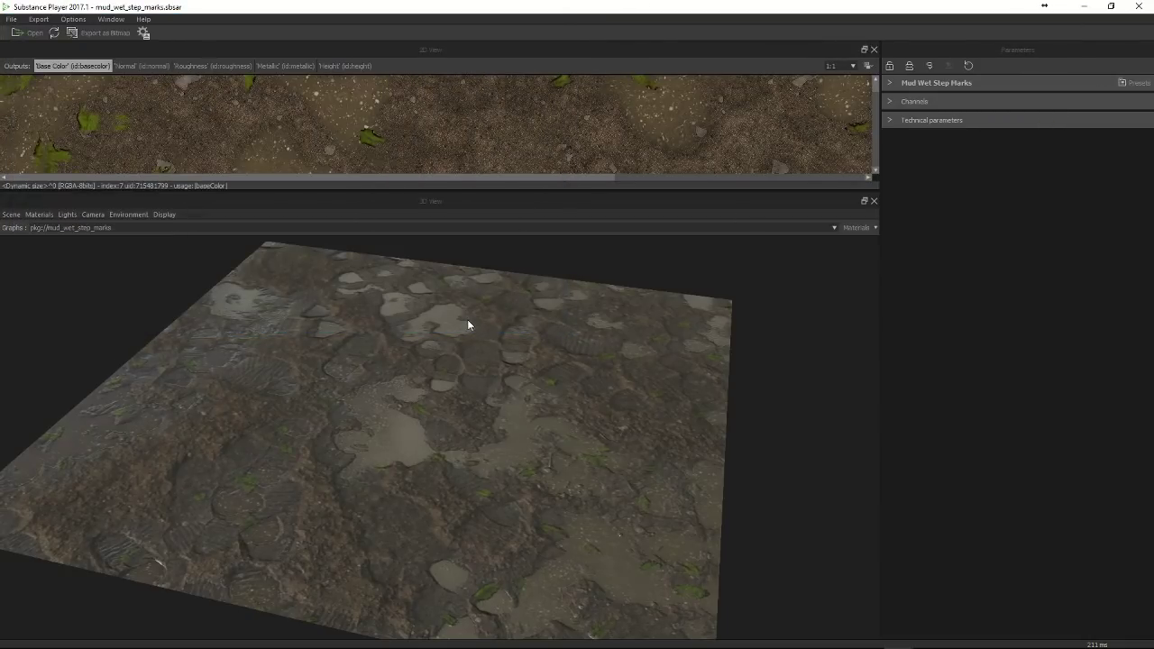
pyautogui.moveTo(457, 444); pyautogui.dragTo(433, 430)
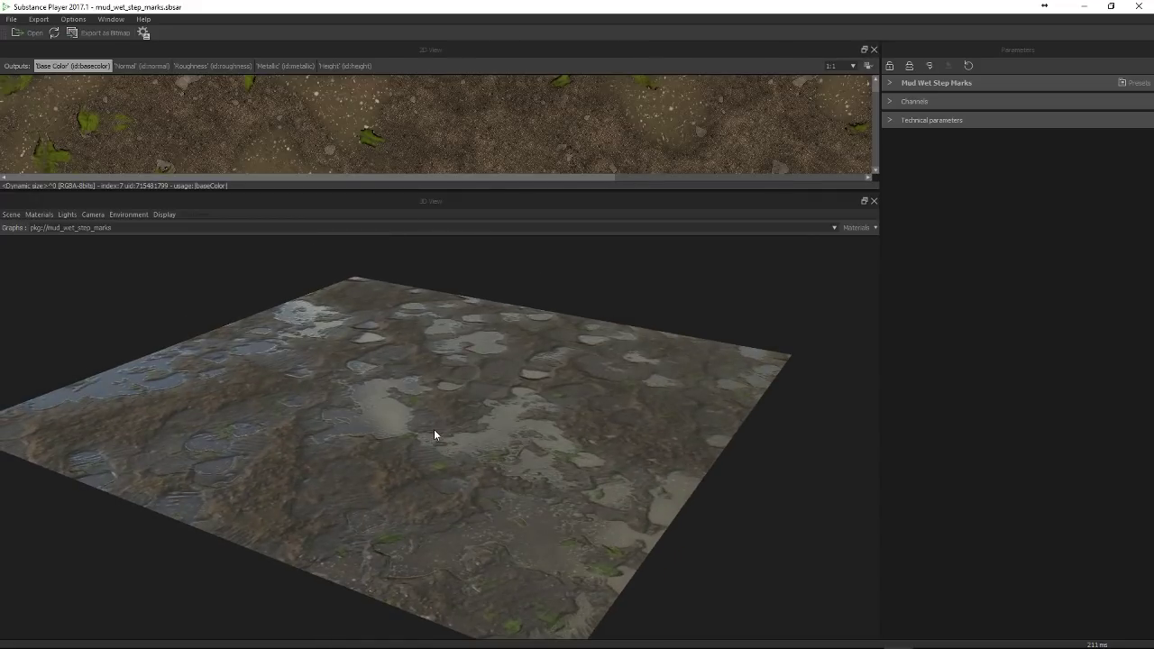
# Expand the mud's parameters and channels and set the output size to 512
pyautogui.click(892, 82)
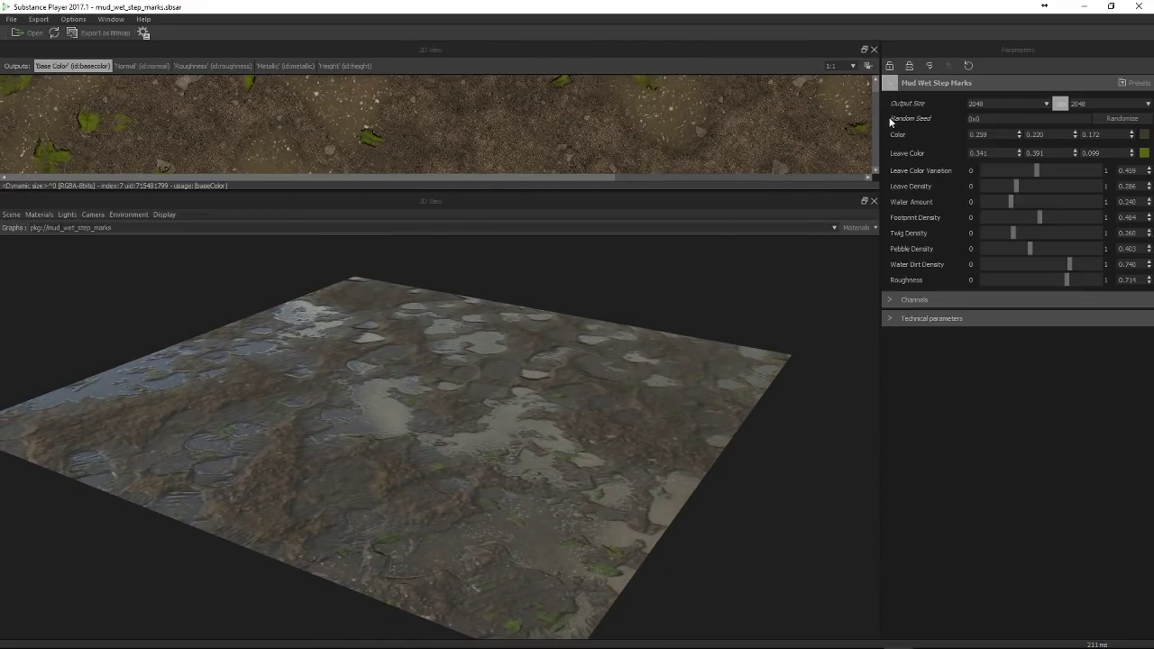
pyautogui.click(888, 299)
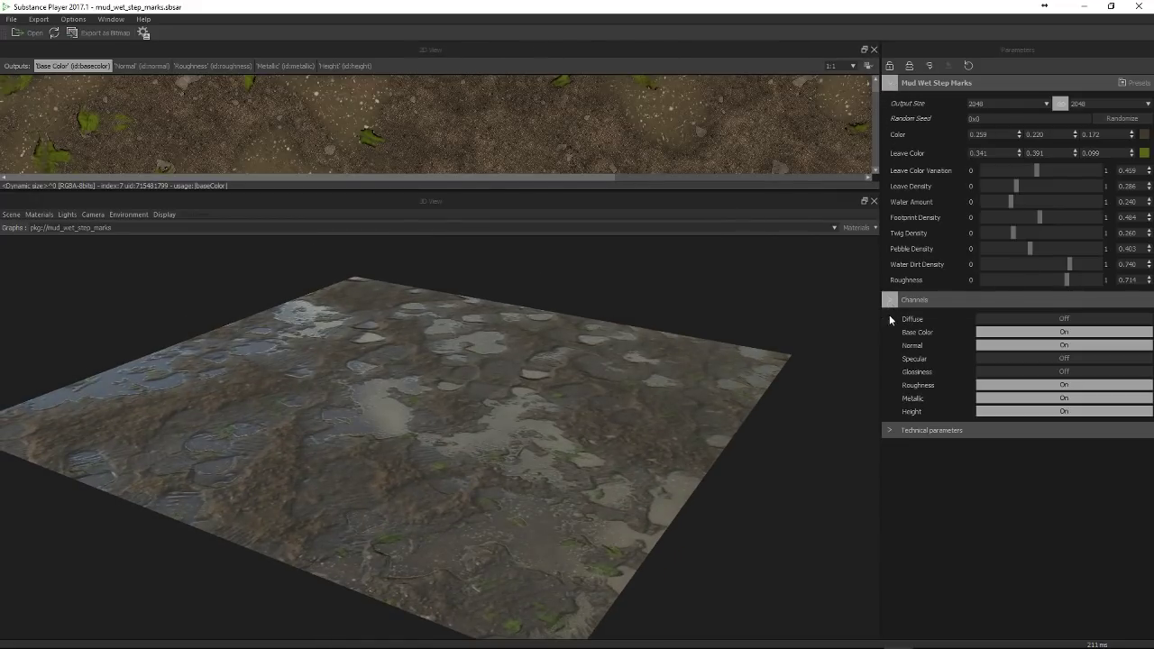
pyautogui.click(997, 103)
pyautogui.click(994, 181)
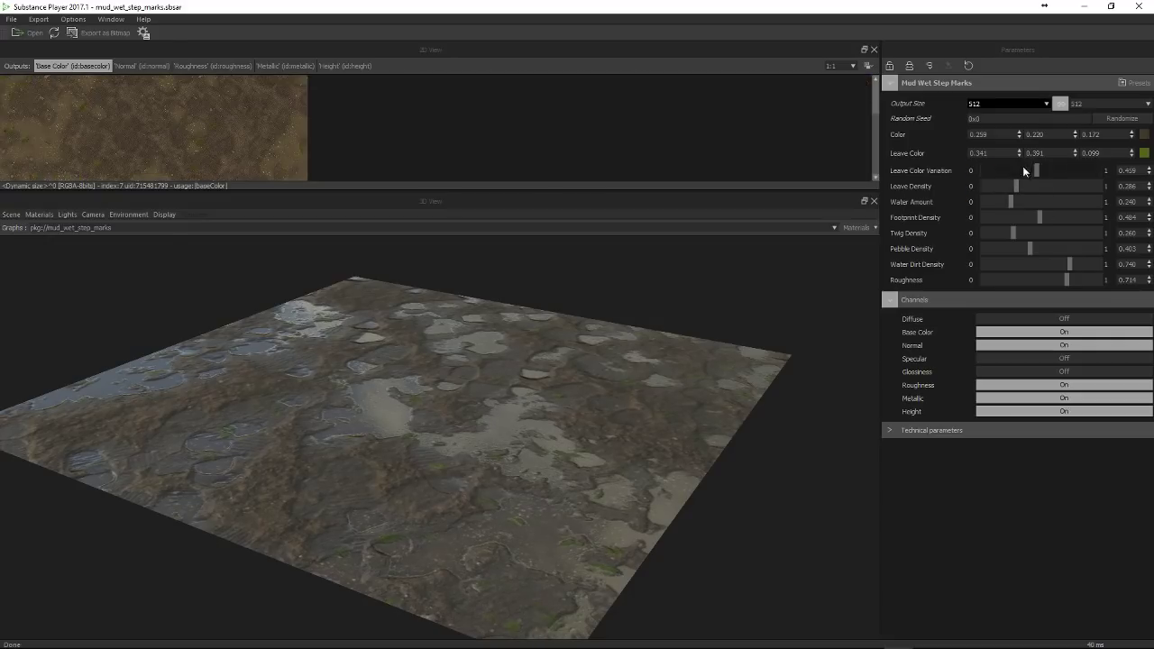
# Reload the mud_wet_step_marks_Glossiness.sbsprs preset file and check the mud's puddles in 3D
pyautogui.click(1137, 87)
pyautogui.click(1028, 118)
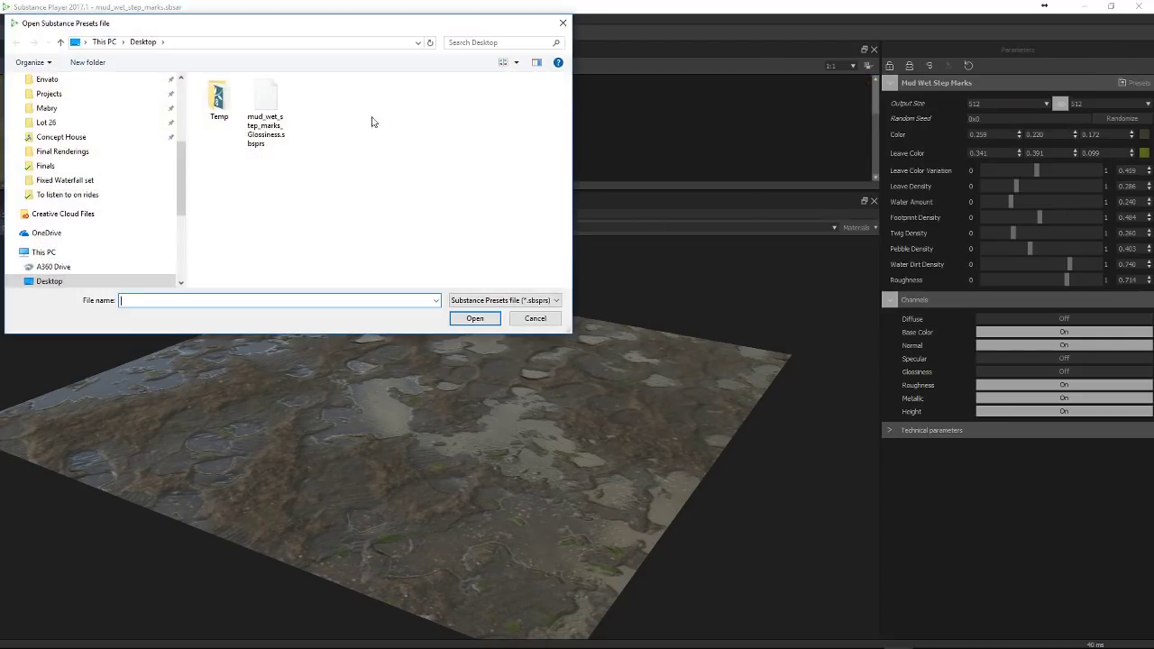
pyautogui.click(266, 113)
pyautogui.click(475, 319)
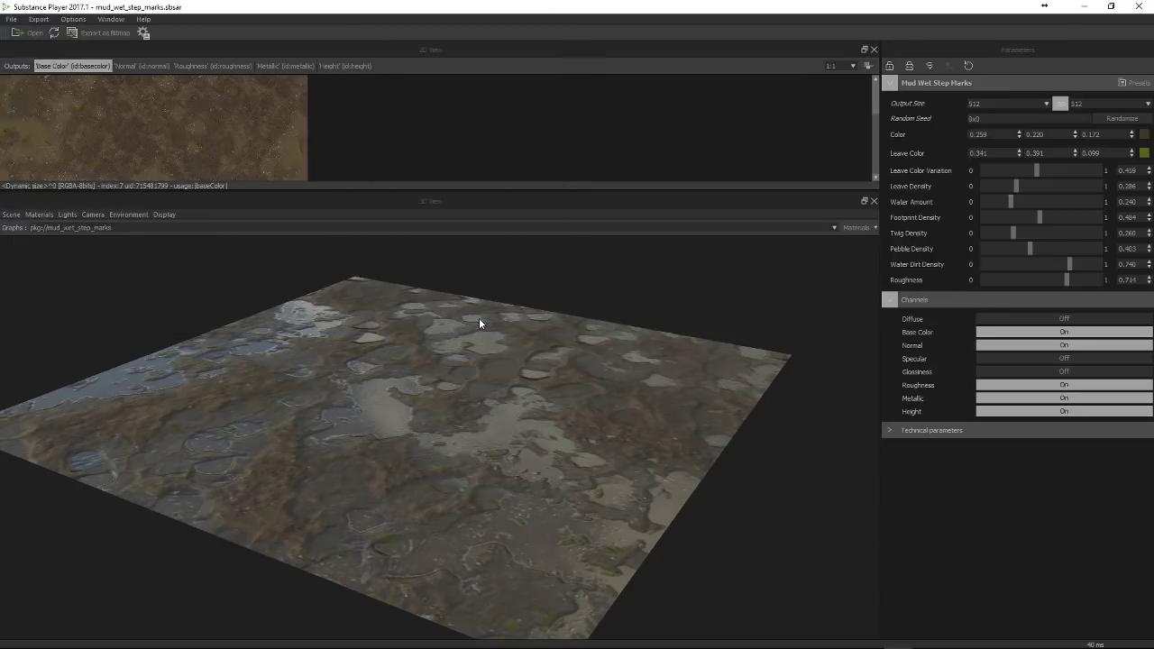
pyautogui.moveTo(453, 409); pyautogui.dragTo(464, 377)
pyautogui.scroll(5, 458, 385)
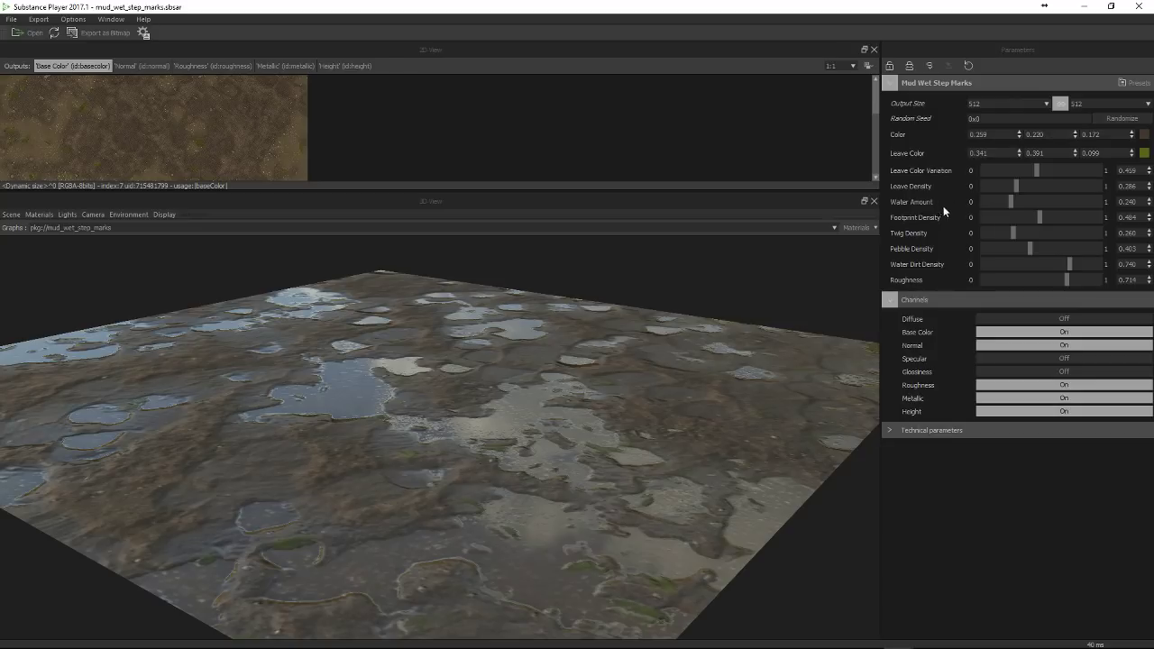
# Apply the Sun Sep 24 18:19:41 2017 preset from the loaded file, inspect the mud in 3D, and close Substance Player
pyautogui.click(1138, 82)
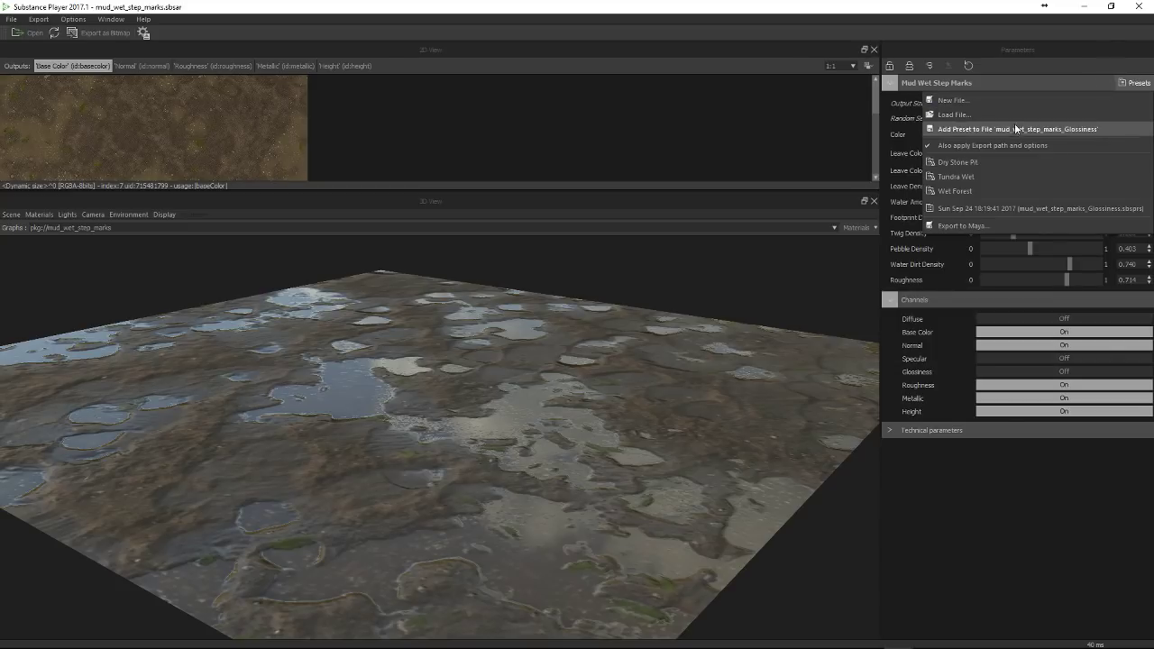
pyautogui.click(1006, 205)
pyautogui.click(1141, 83)
pyautogui.click(1003, 209)
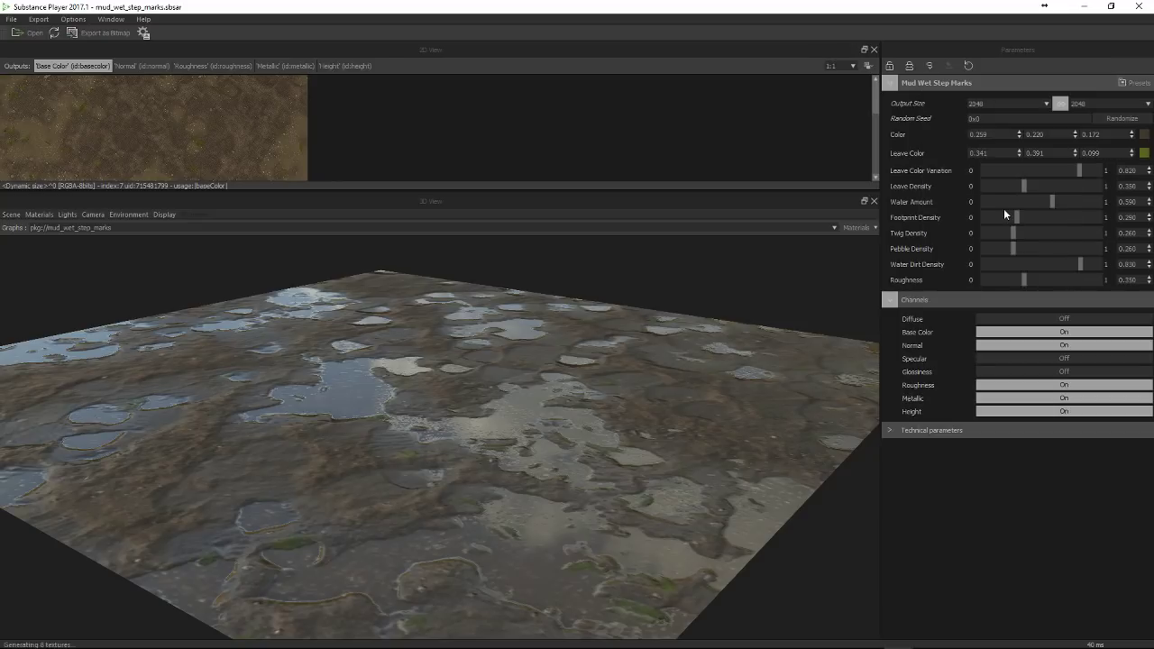
pyautogui.moveTo(409, 420)
pyautogui.mouseDown()
pyautogui.moveTo(420, 433)
pyautogui.moveTo(416, 418)
pyautogui.mouseUp()
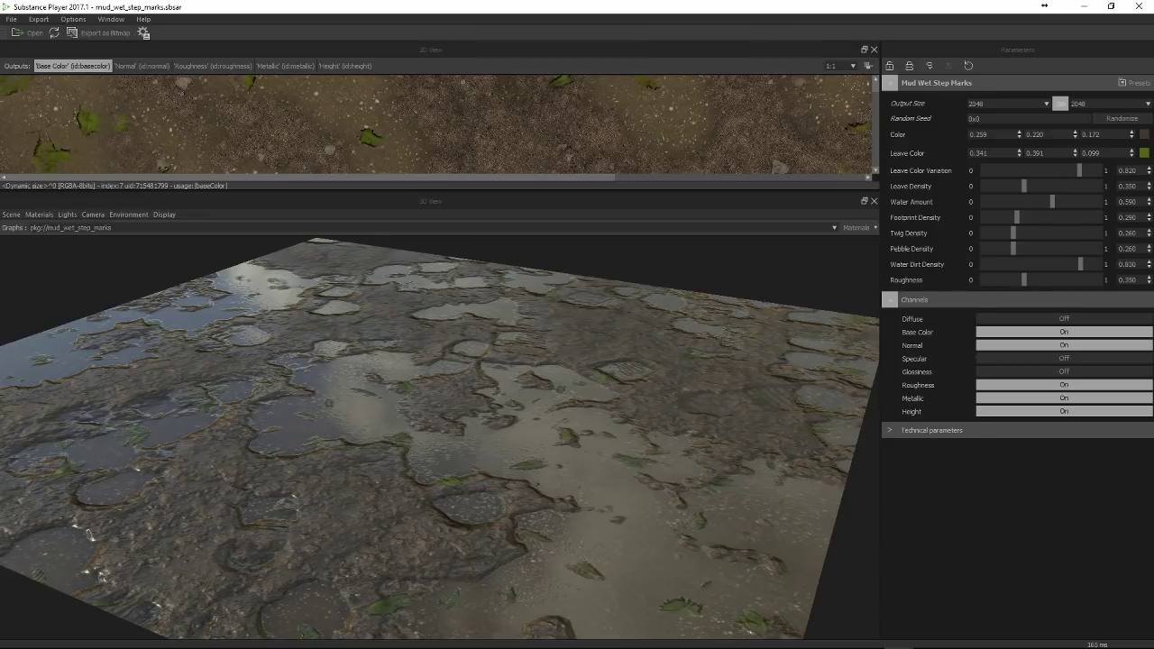
pyautogui.scroll(-3, 349, 418)
pyautogui.moveTo(510, 438); pyautogui.dragTo(492, 530)
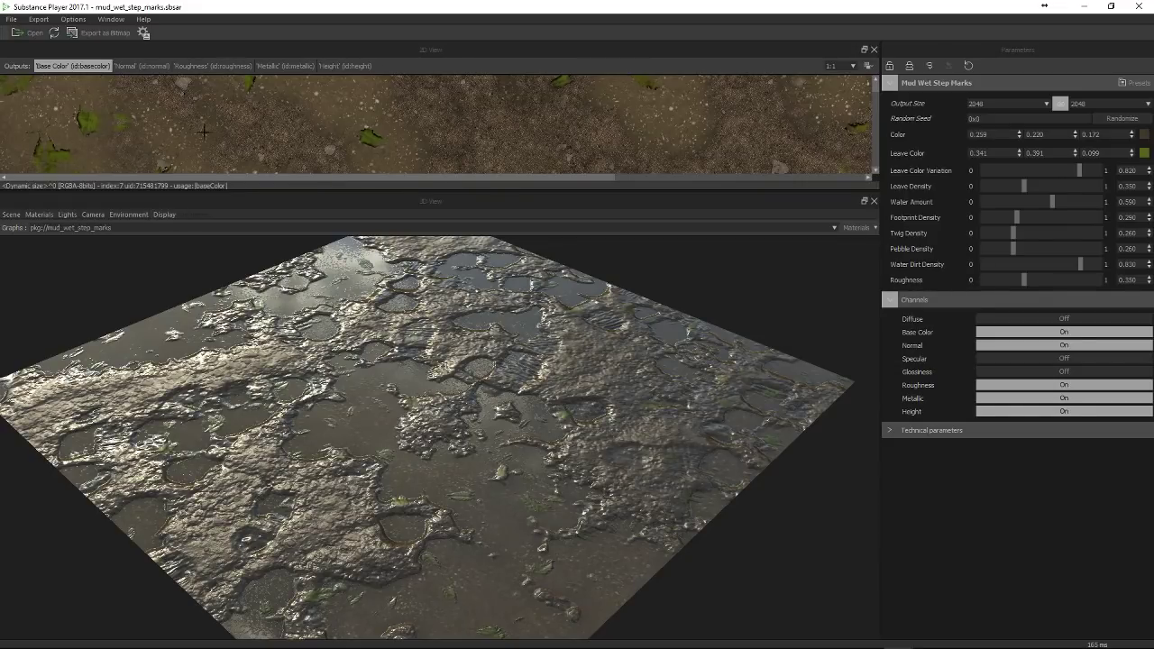
pyautogui.click(1138, 7)
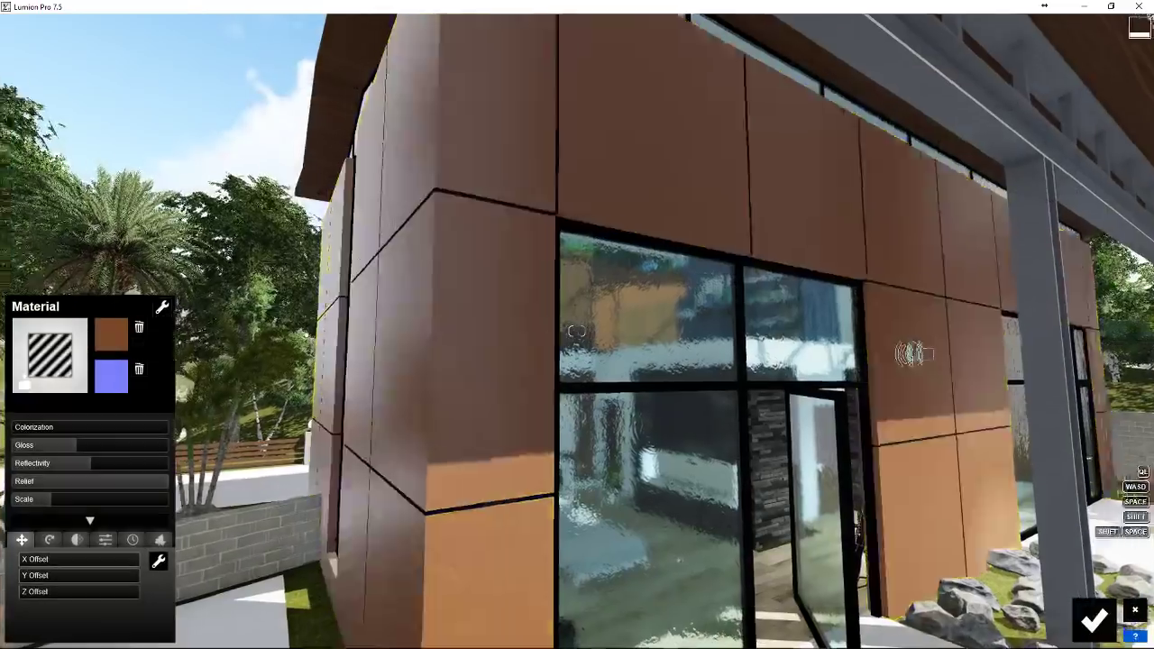
# In Lumion, select the pool terrace's paving material and load mud_wet_step_marks_Diffuse as its color map
pyautogui.press('s')
pyautogui.press('w')
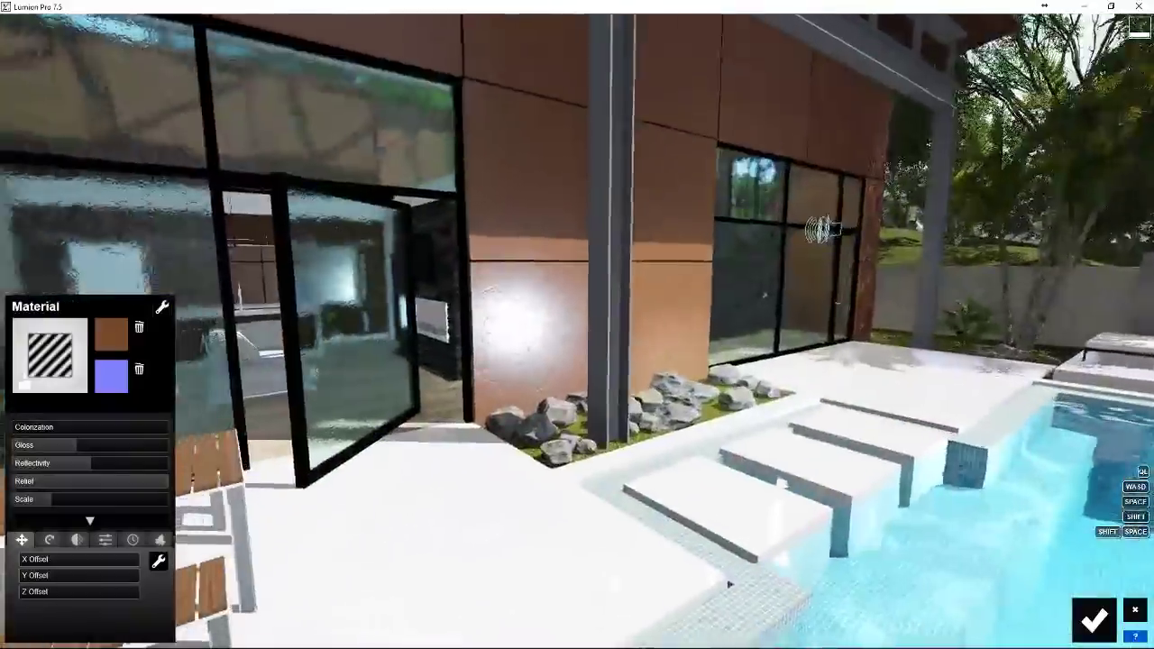
pyautogui.press('s')
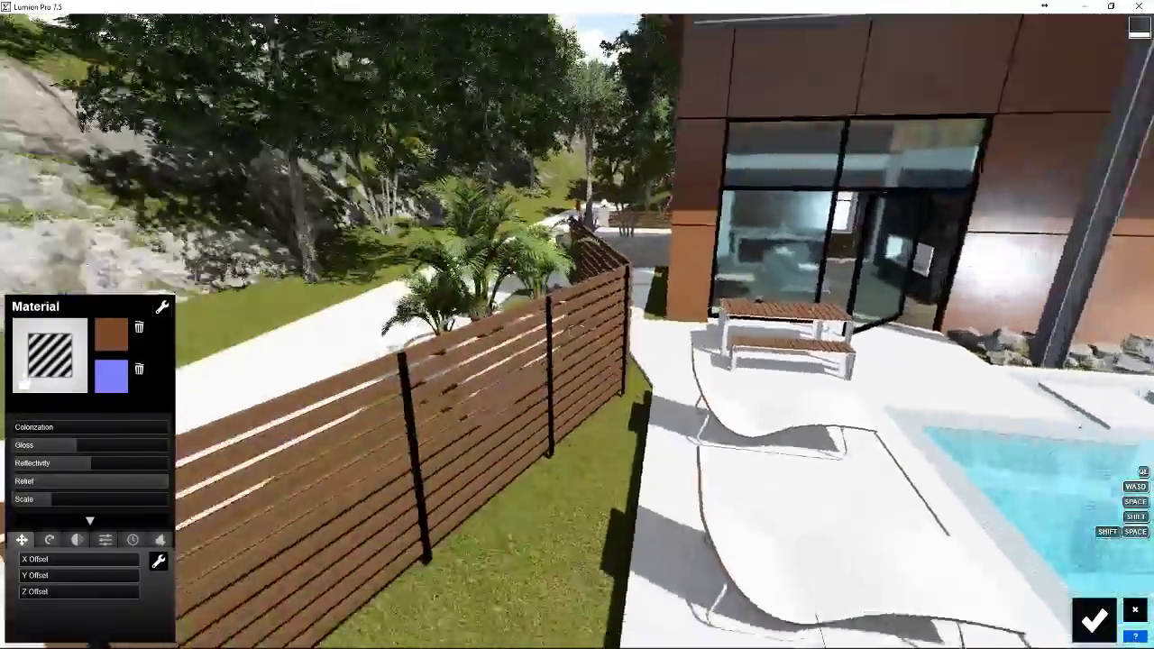
pyautogui.press('w')
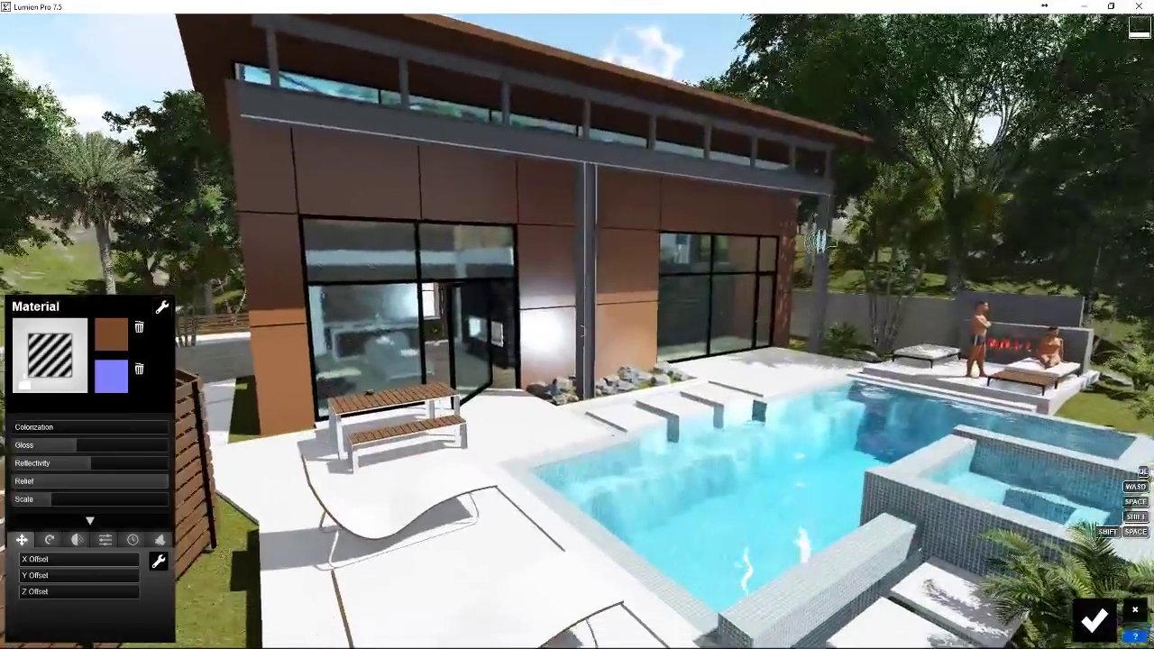
pyautogui.press('w')
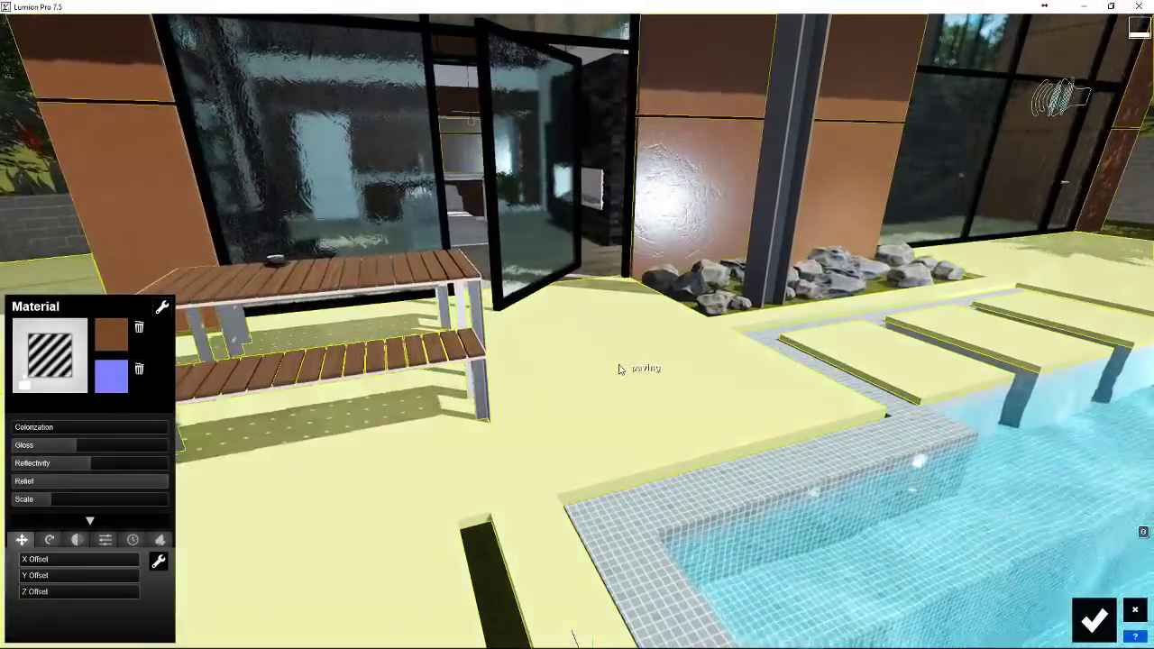
pyautogui.click(620, 368)
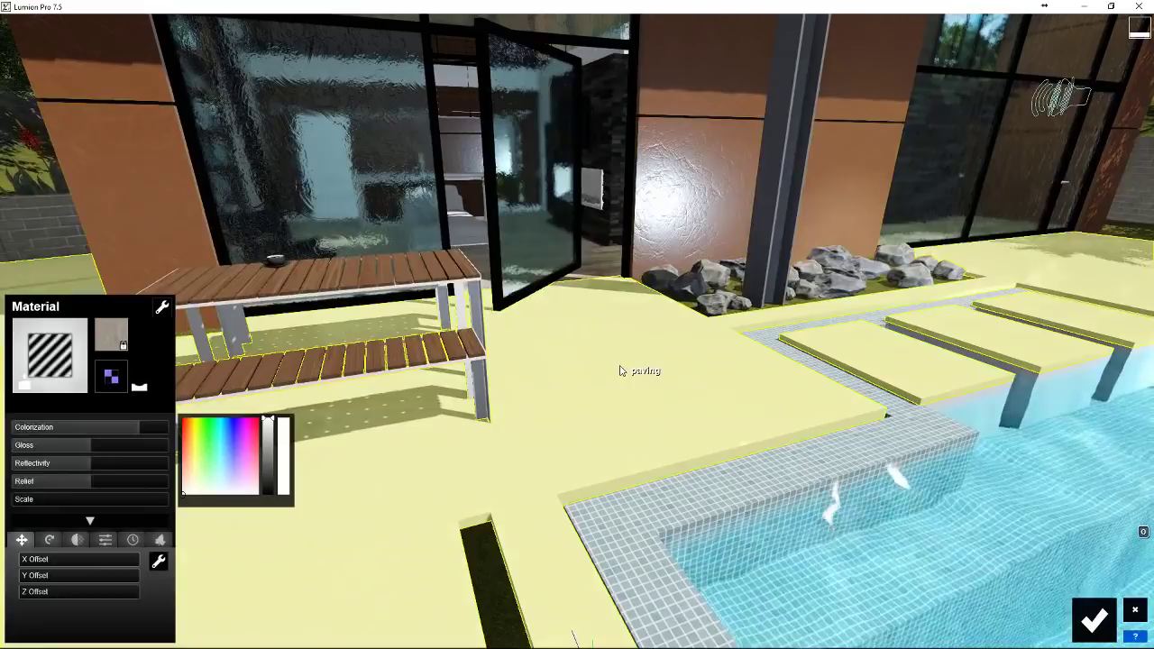
pyautogui.click(110, 334)
pyautogui.click(270, 106)
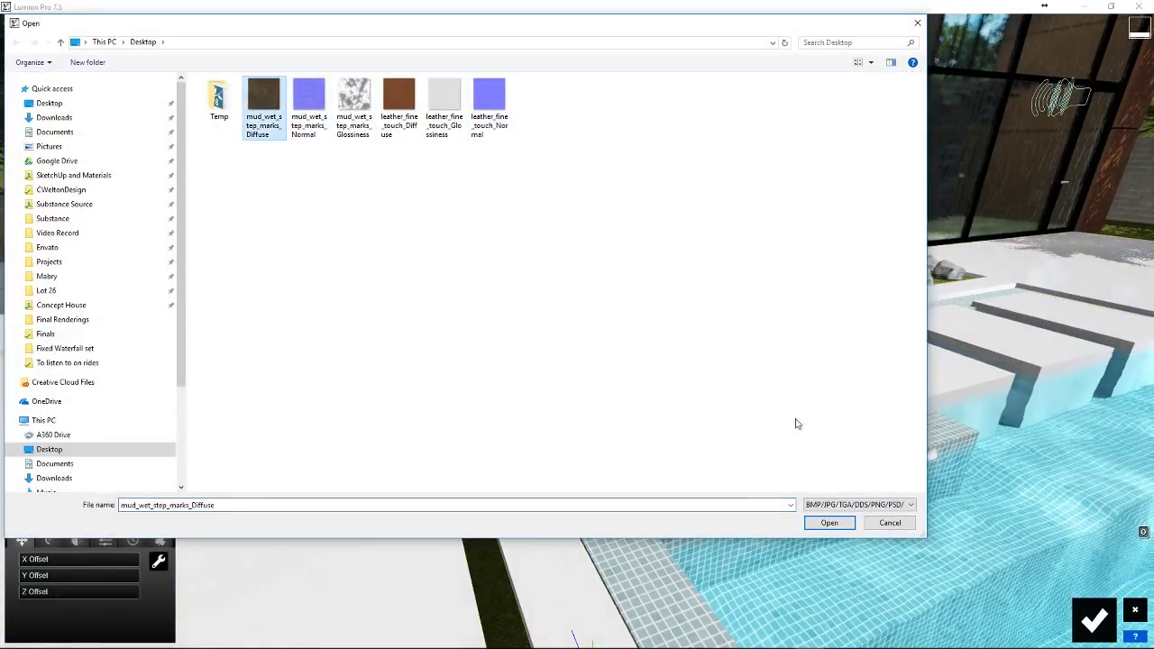
pyautogui.click(827, 523)
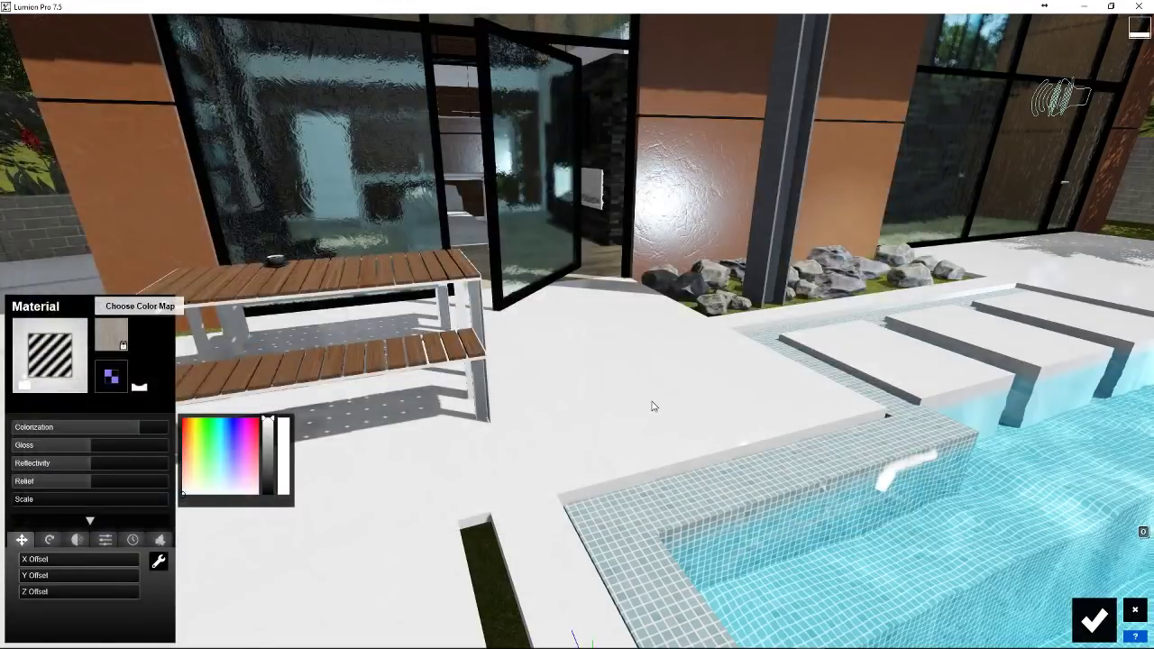
# Reduce the paving's Colorization to zero so the diffuse map provides its color
pyautogui.press('w')
pyautogui.moveTo(654, 406); pyautogui.dragTo(690, 451, button='right')
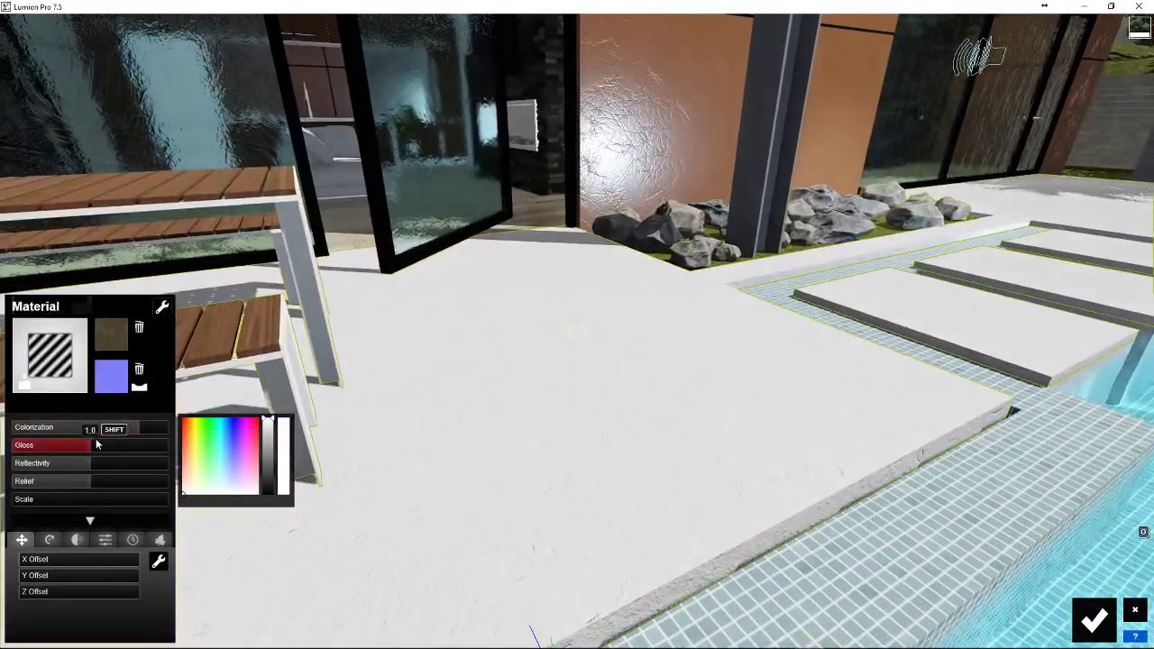
pyautogui.moveTo(140, 429); pyautogui.dragTo(12, 429)
pyautogui.moveTo(361, 342); pyautogui.dragTo(361, 388, button='right')
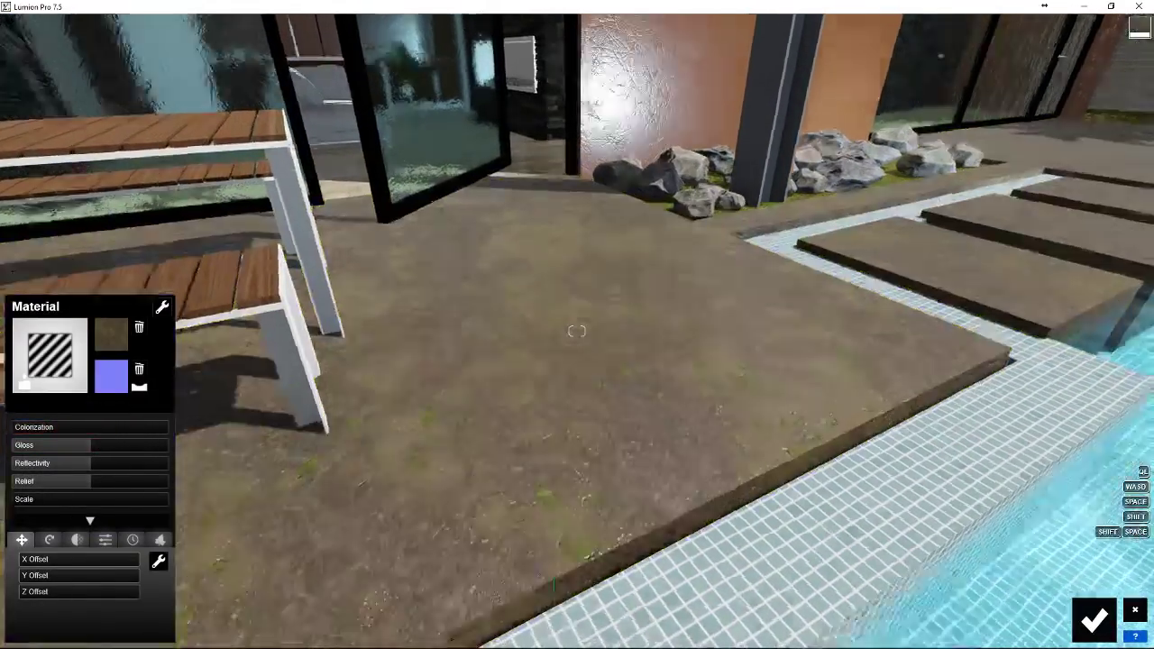
# Load mud_wet_step_marks_Normal as the paving's normal map
pyautogui.scroll(3, 556, 438)
pyautogui.scroll(-2, 556, 438)
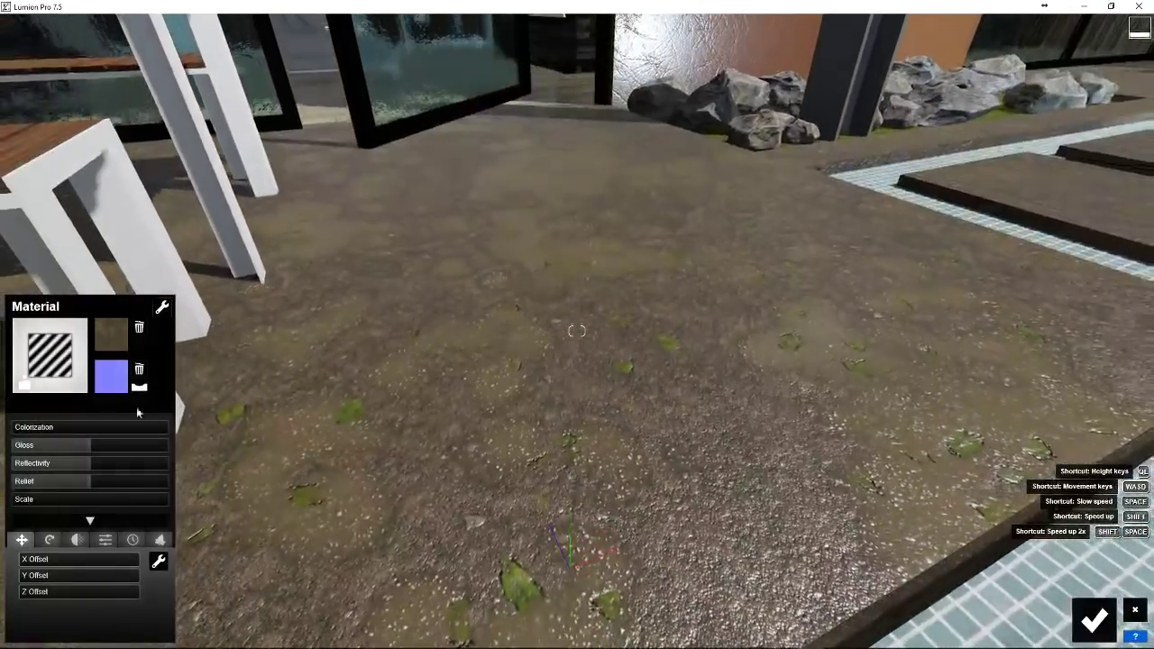
pyautogui.click(111, 376)
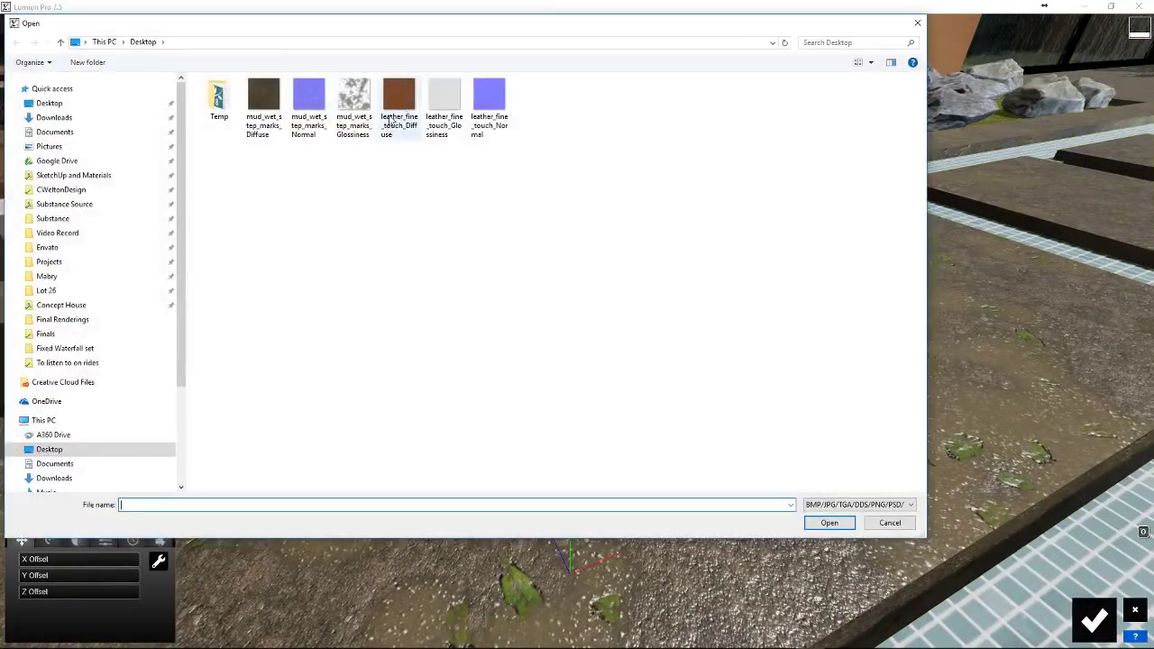
pyautogui.click(315, 106)
pyautogui.click(826, 526)
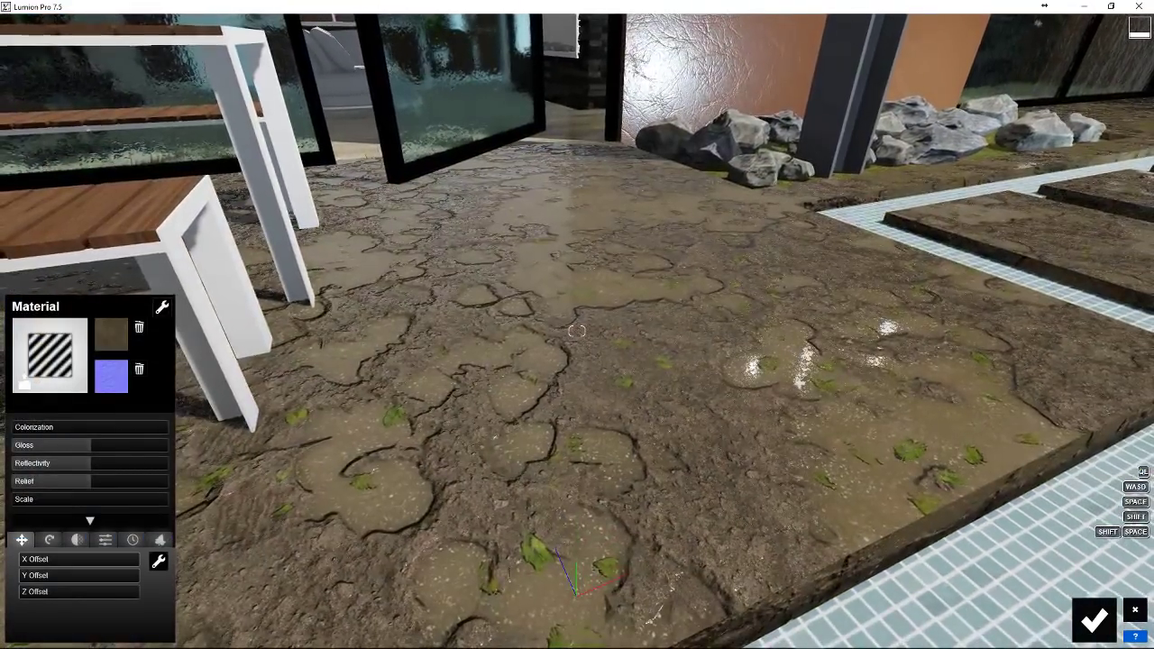
# Inspect the mud relief at low angles and raise the paving's Relief slightly above the middle of its range
pyautogui.press('e')
pyautogui.moveTo(577, 331); pyautogui.dragTo(667, 320, button='right')
pyautogui.press('q')
pyautogui.moveTo(56, 484); pyautogui.dragTo(85, 513)
pyautogui.press('e')
pyautogui.moveTo(576, 330)
pyautogui.mouseDown(button='right')
pyautogui.moveTo(577, 226)
pyautogui.moveTo(577, 369)
pyautogui.moveTo(576, 315)
pyautogui.moveTo(576, 331)
pyautogui.mouseUp(button='right')
pyautogui.press('s')
pyautogui.press('w')
pyautogui.press('s')
pyautogui.moveTo(62, 492); pyautogui.dragTo(103, 496)
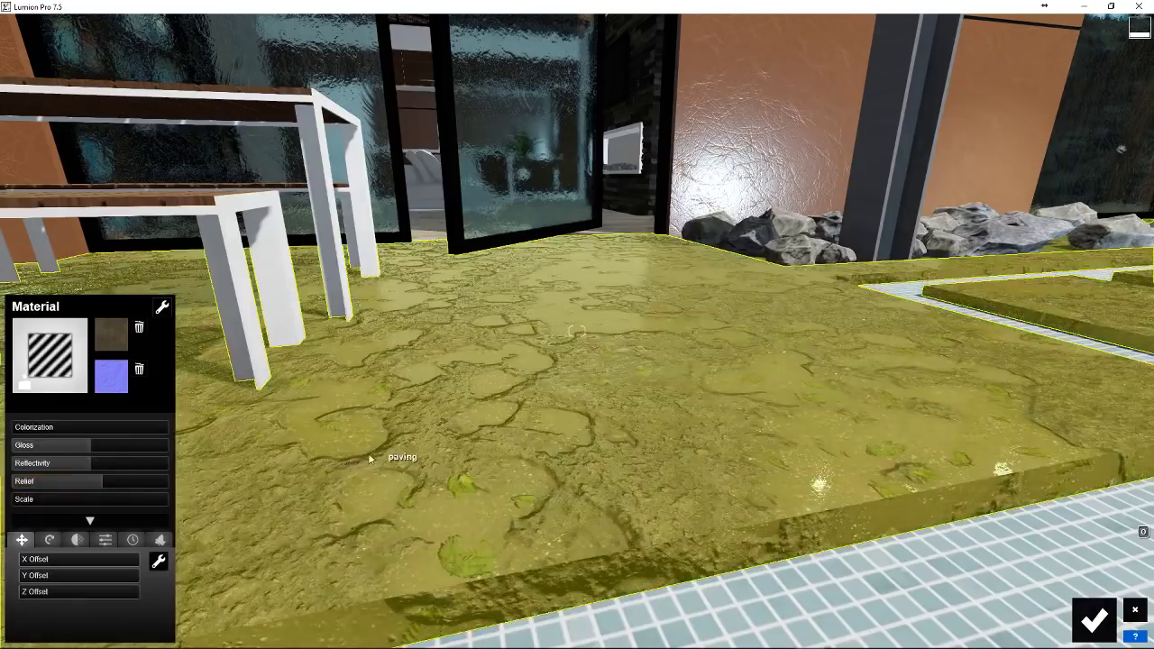
# Lower the paving's Gloss to about a quarter of its range and check the mud's reflections around the terrace
pyautogui.press('q')
pyautogui.moveTo(607, 468); pyautogui.dragTo(582, 496, button='right')
pyautogui.press('s')
pyautogui.press('w')
pyautogui.press('s')
pyautogui.press('s')
pyautogui.press('w')
pyautogui.press('q')
pyautogui.moveTo(90, 445); pyautogui.dragTo(51, 463)
pyautogui.press('a')
pyautogui.moveTo(502, 348); pyautogui.dragTo(649, 307, button='right')
pyautogui.press('e')
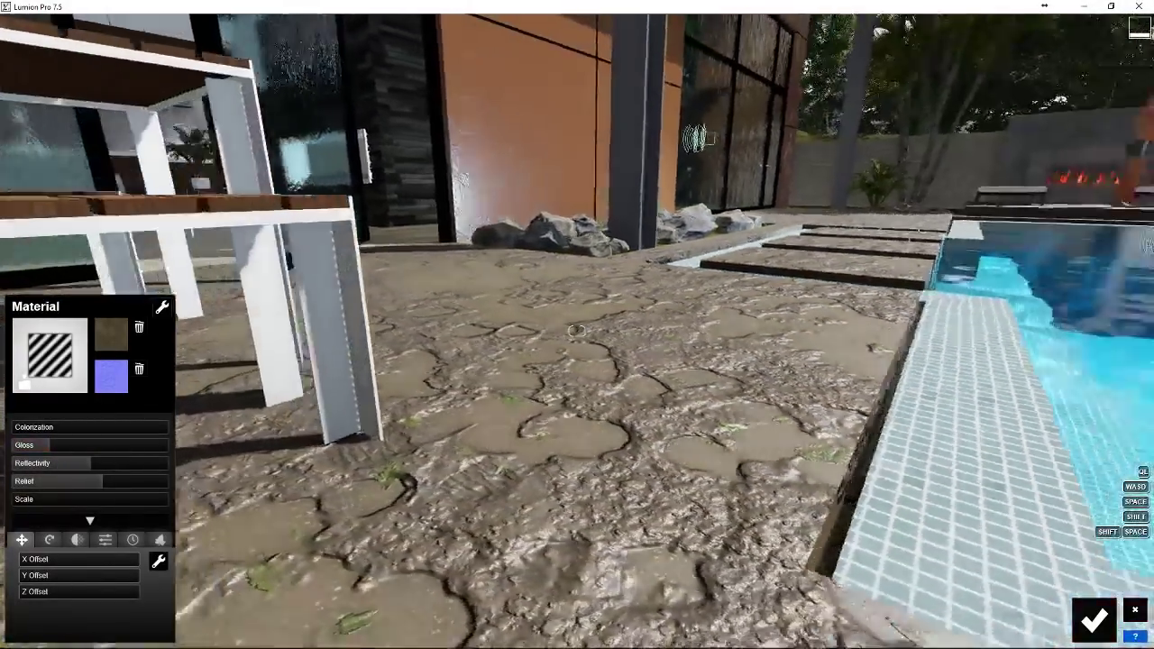
pyautogui.moveTo(576, 331); pyautogui.dragTo(556, 351, button='right')
pyautogui.press('q')
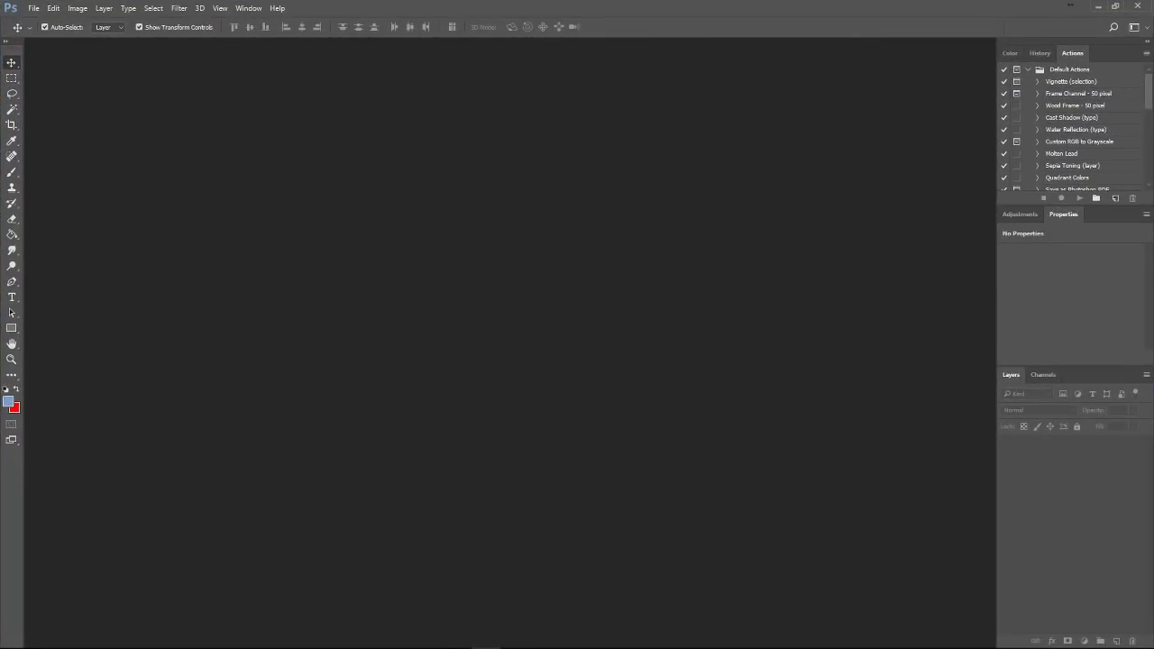
# Open mud_wet_step_marks_Normal from the Desktop folder in Photoshop
pyautogui.hotkey('alt', 'Tab')
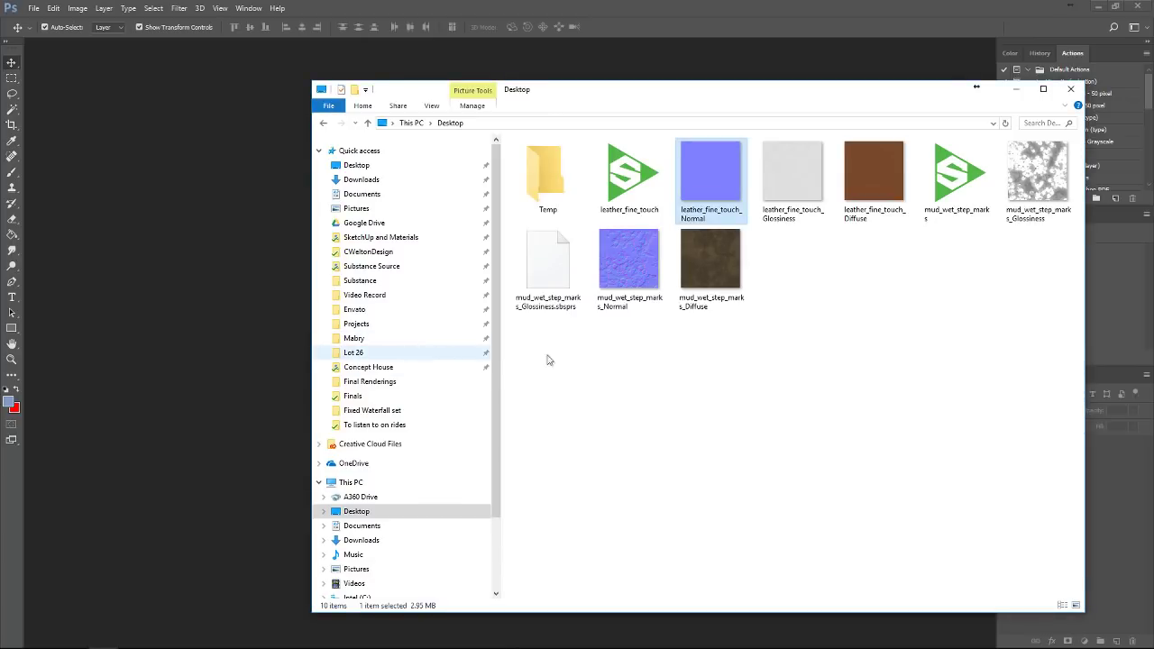
pyautogui.click(797, 370)
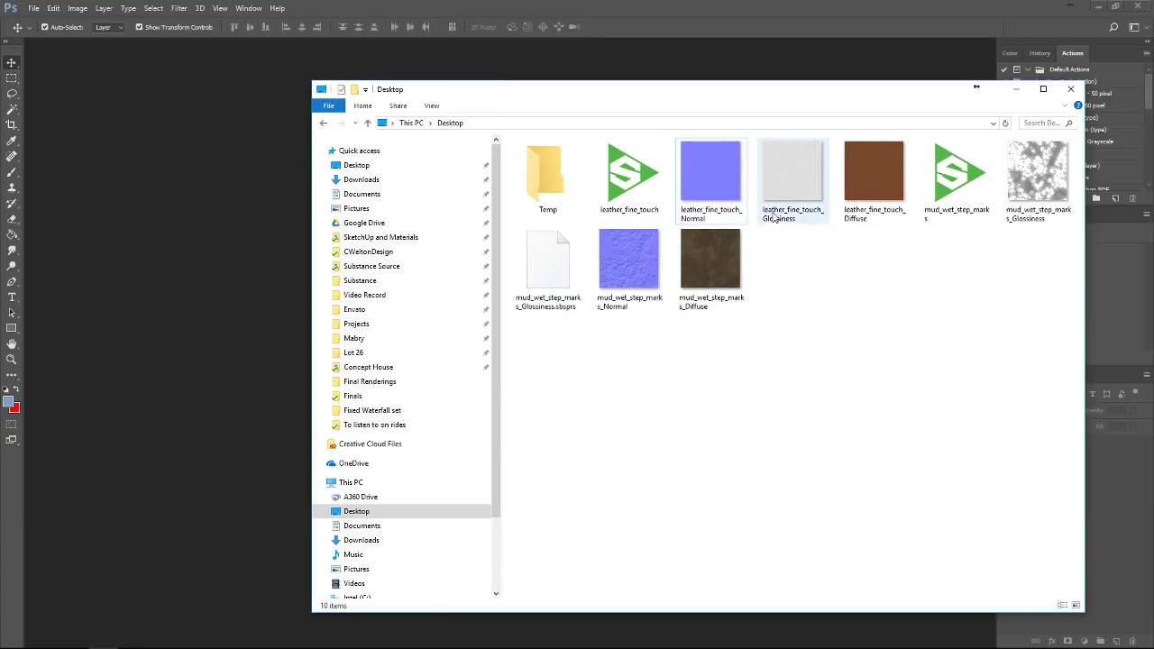
pyautogui.moveTo(706, 97); pyautogui.dragTo(745, 72)
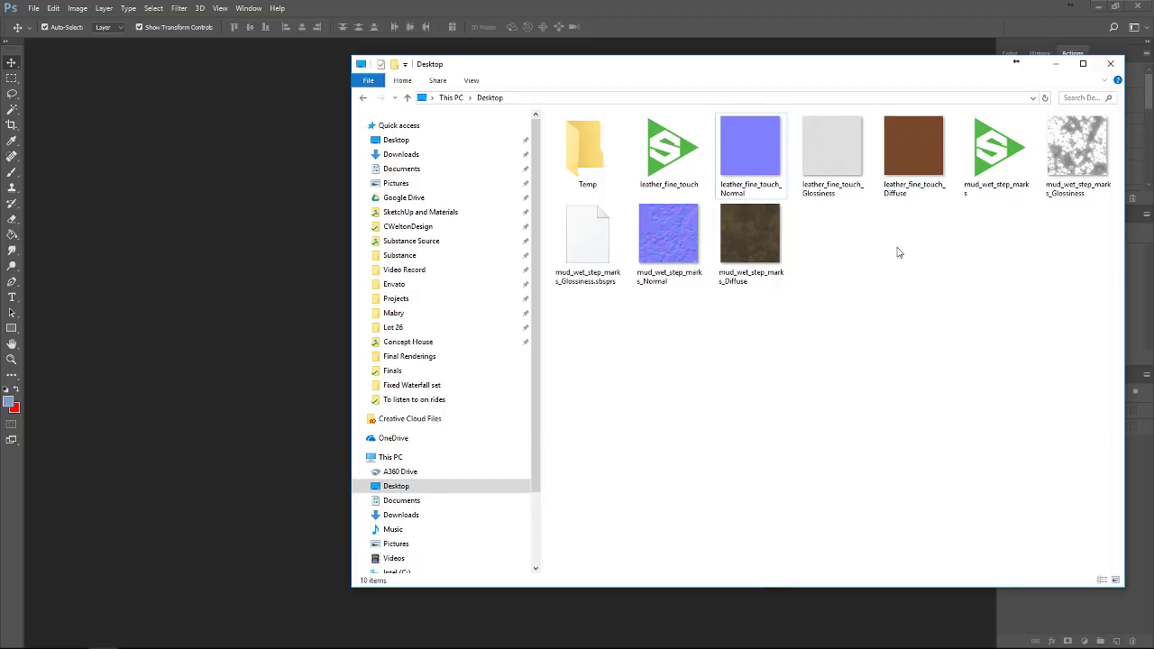
pyautogui.click(816, 171)
pyautogui.click(781, 176)
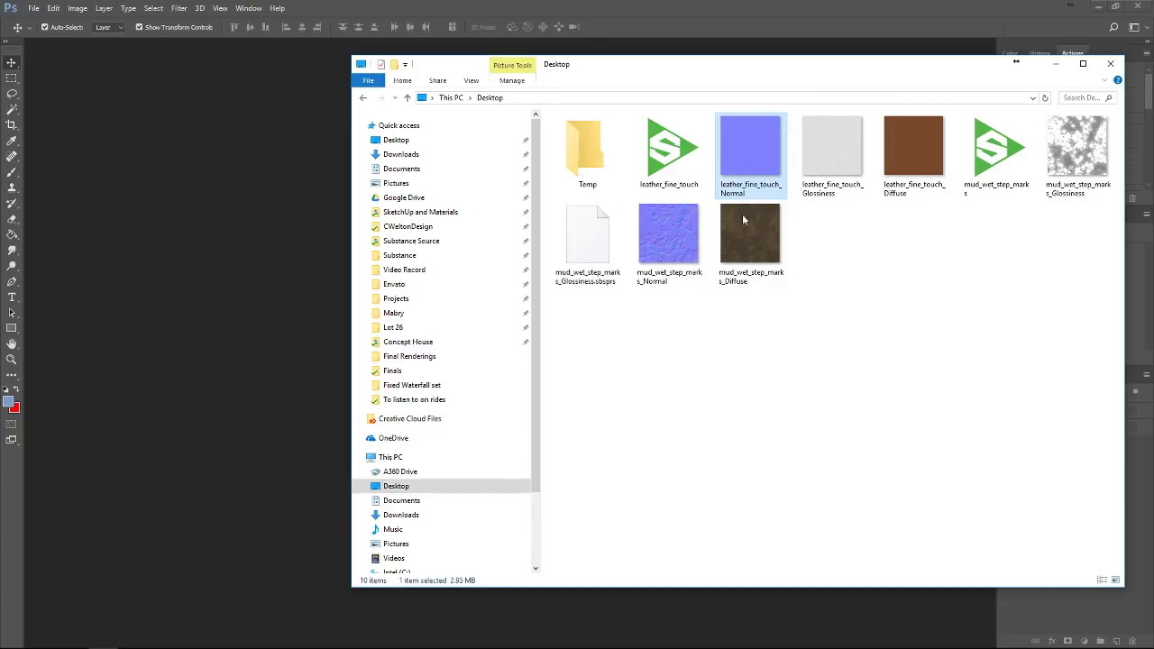
pyautogui.click(672, 248)
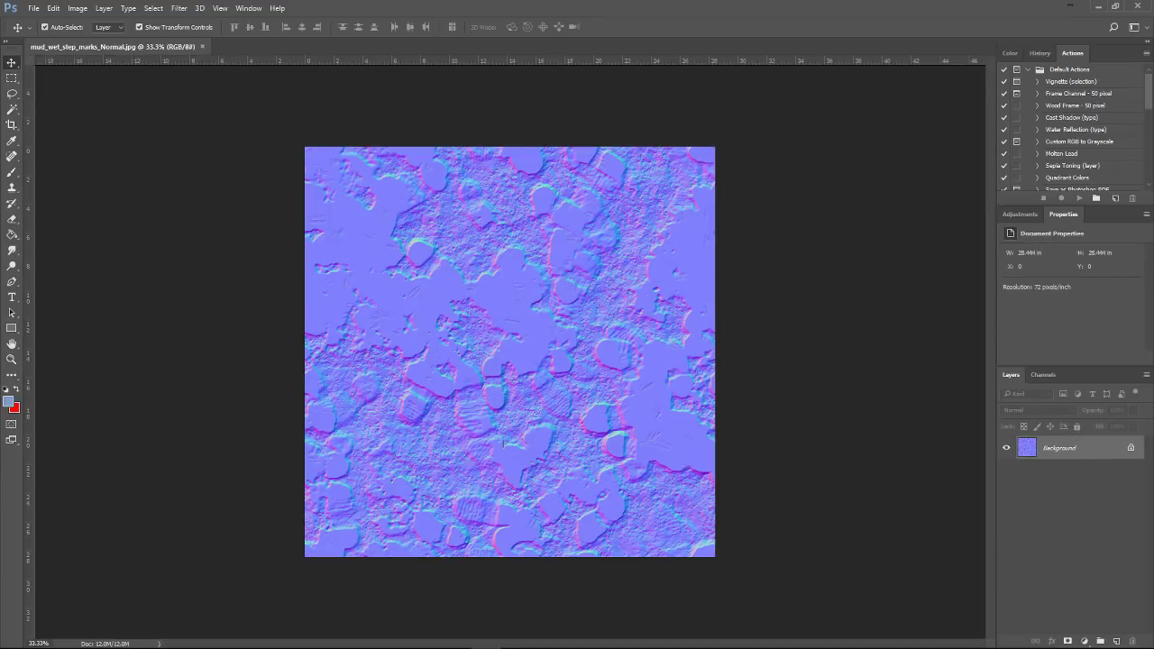
# Open mud_wet_step_marks_Glossiness from the Desktop folder in Photoshop as a second document
pyautogui.hotkey('alt', 'Tab')
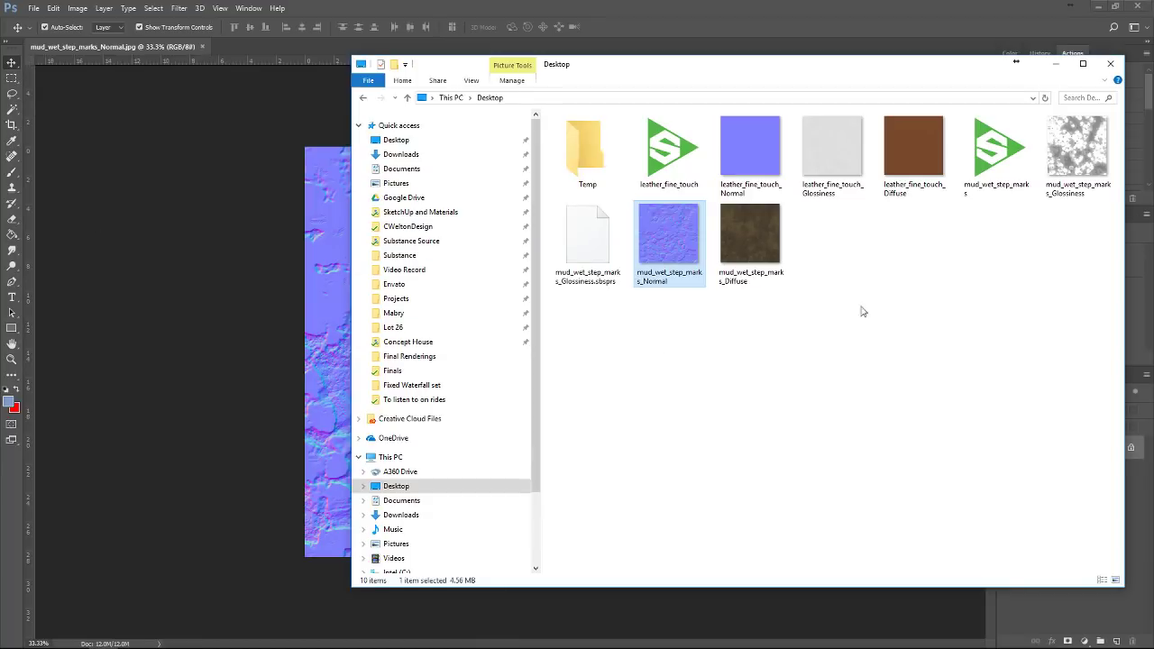
pyautogui.click(1054, 140)
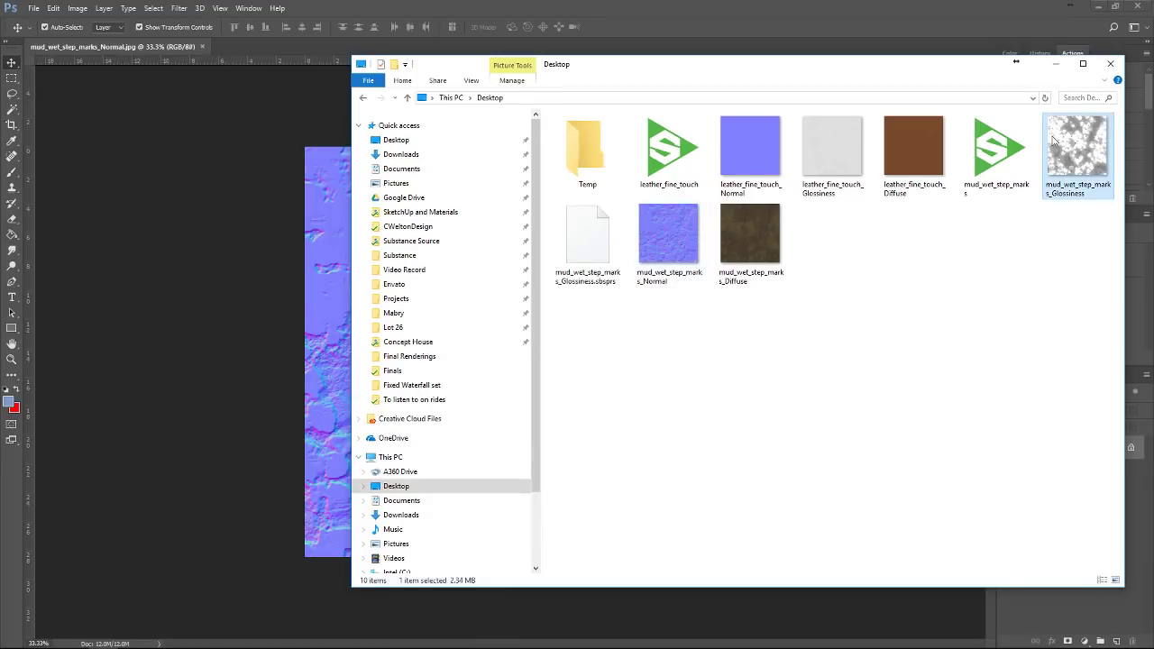
pyautogui.click(1147, 582)
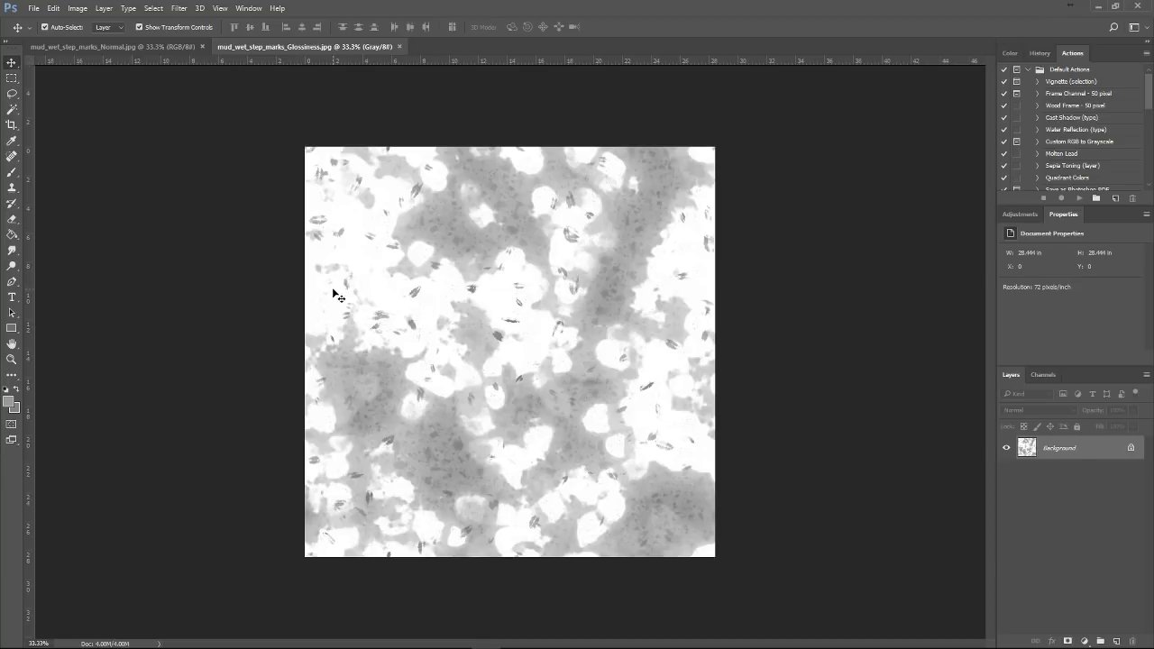
# Select the entire mud glossiness image and copy it
pyautogui.click(174, 54)
pyautogui.hotkey('ctrl', 'a')
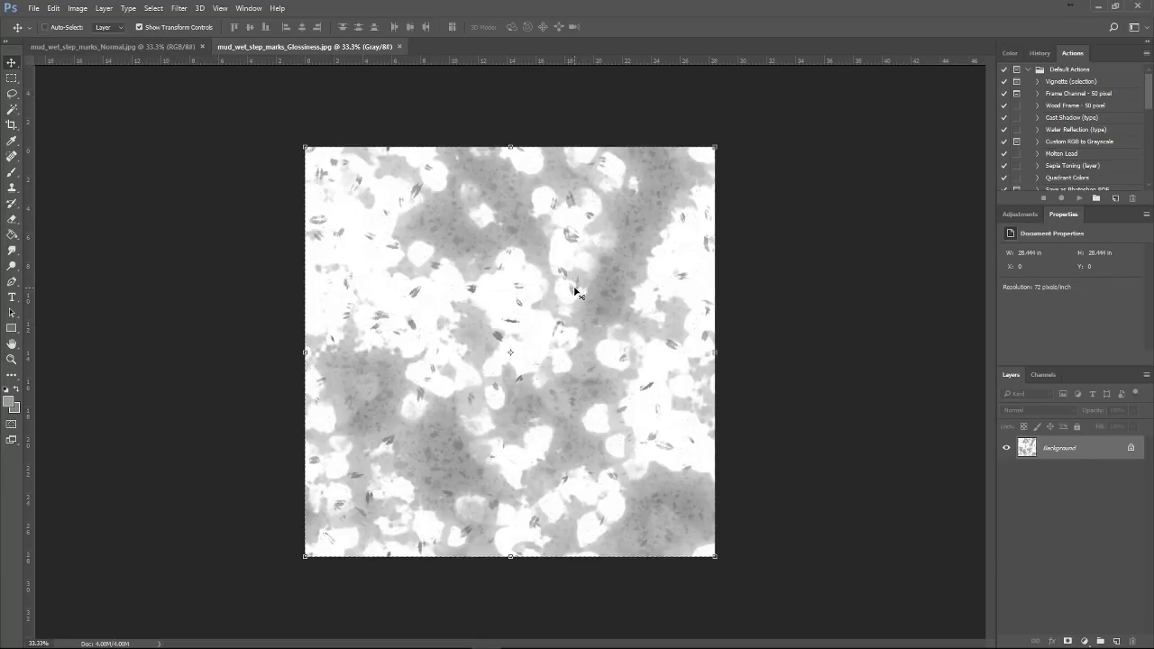
pyautogui.hotkey('ctrl', 'c')
# Add a new alpha channel to the mud normal map and paste the copied glossiness image into it
pyautogui.click(146, 46)
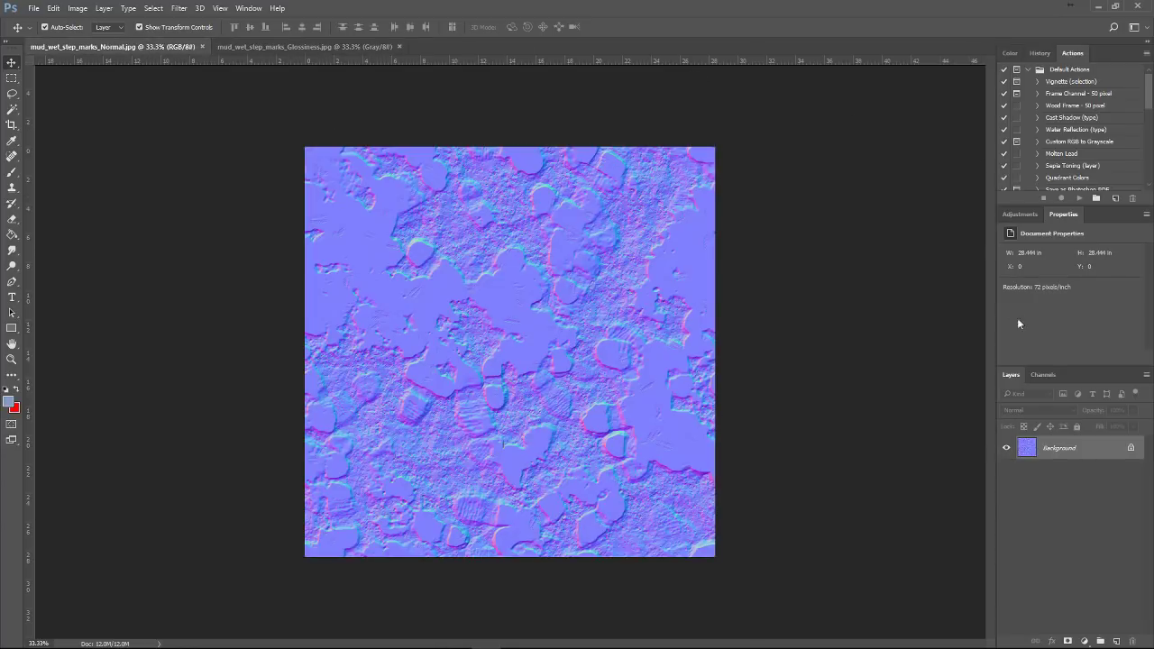
pyautogui.click(1045, 375)
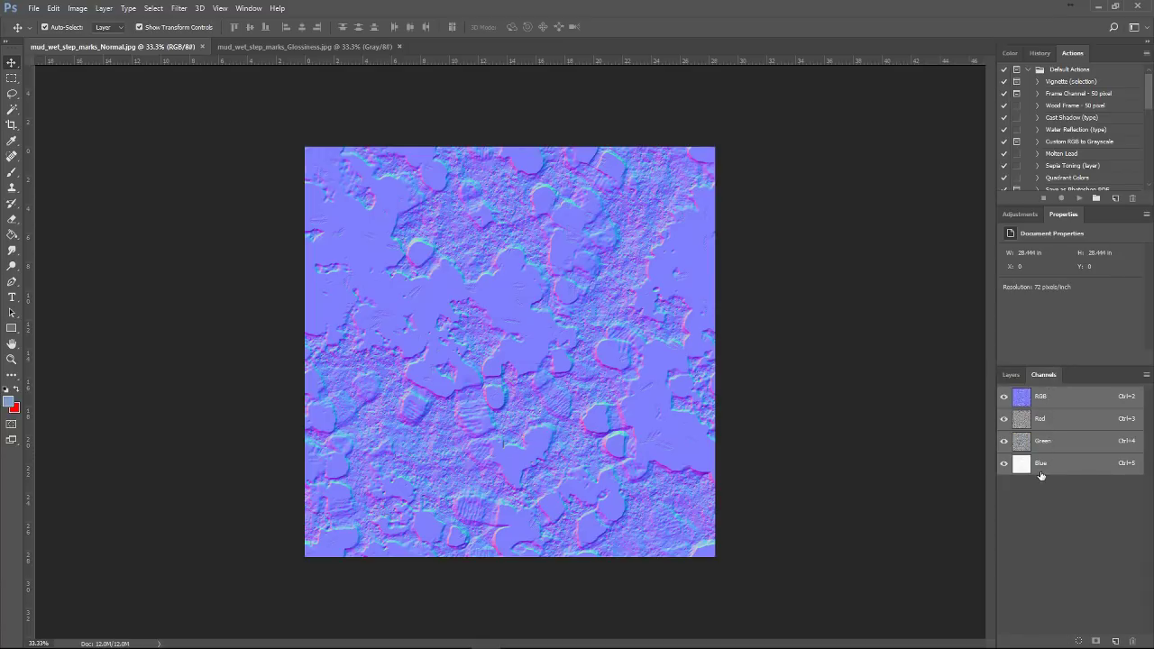
pyautogui.click(1114, 641)
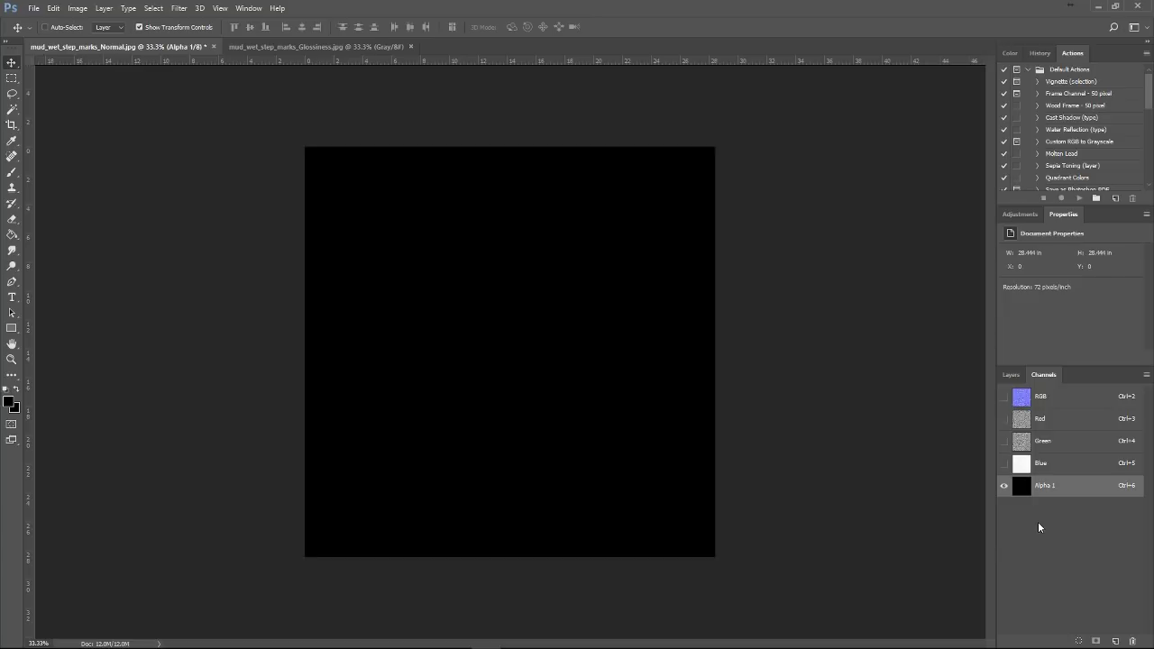
pyautogui.hotkey('ctrl', 'v')
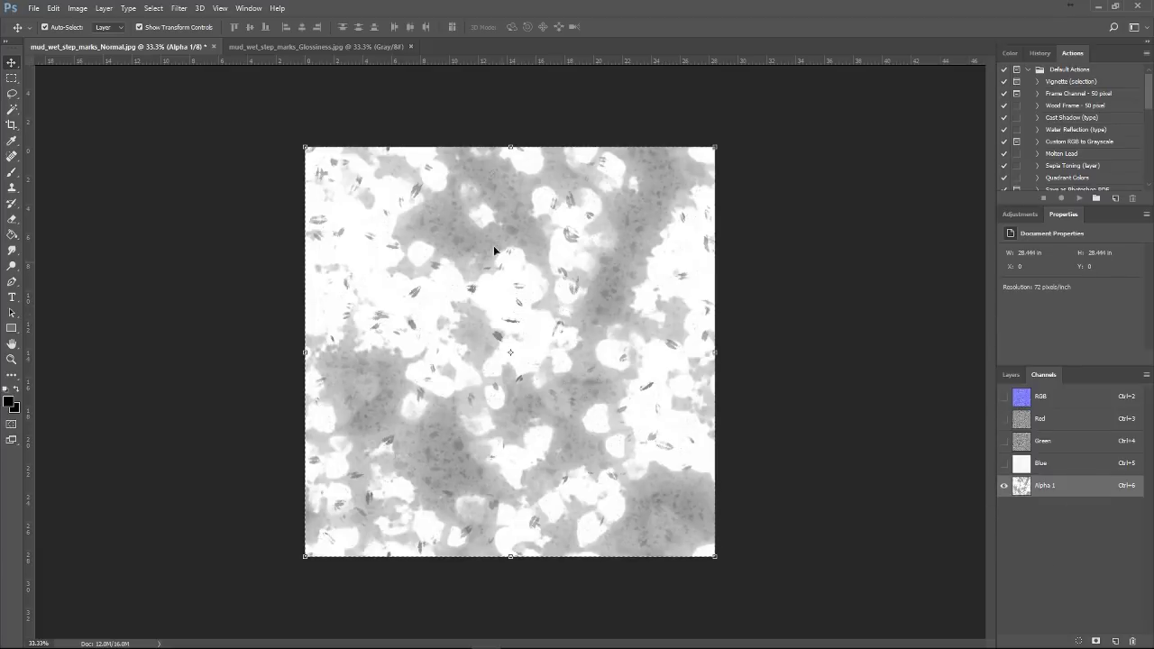
# Compare the RGB normal map with and without the alpha channel overlay, leaving only the alpha channel shown
pyautogui.click(1003, 396)
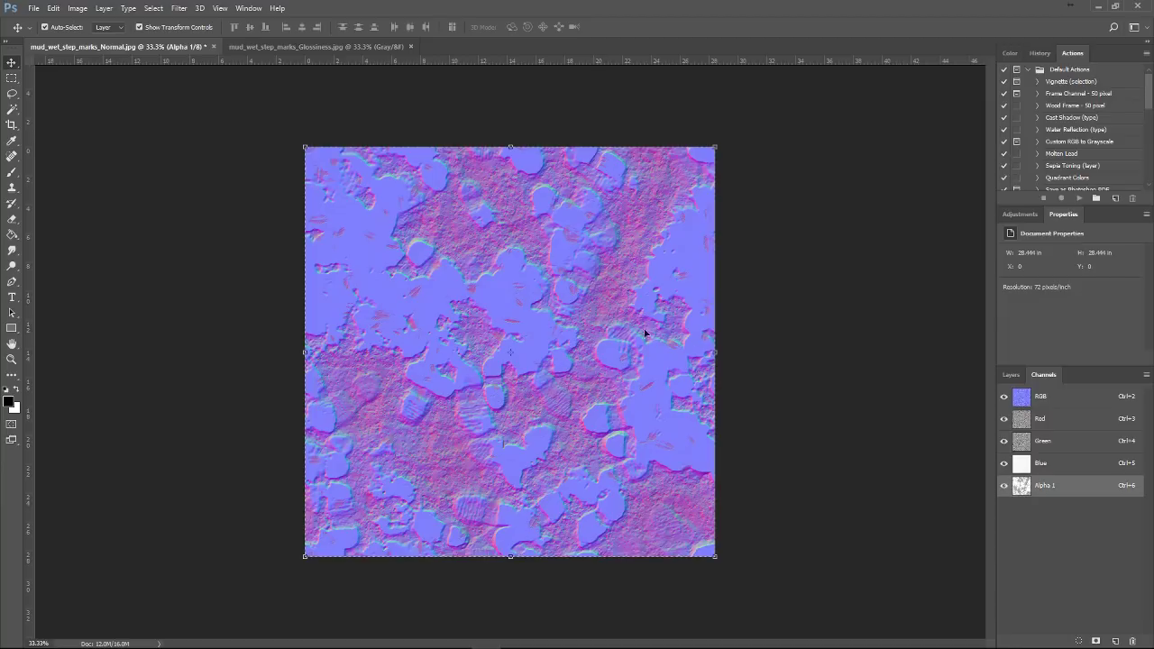
pyautogui.click(1004, 489)
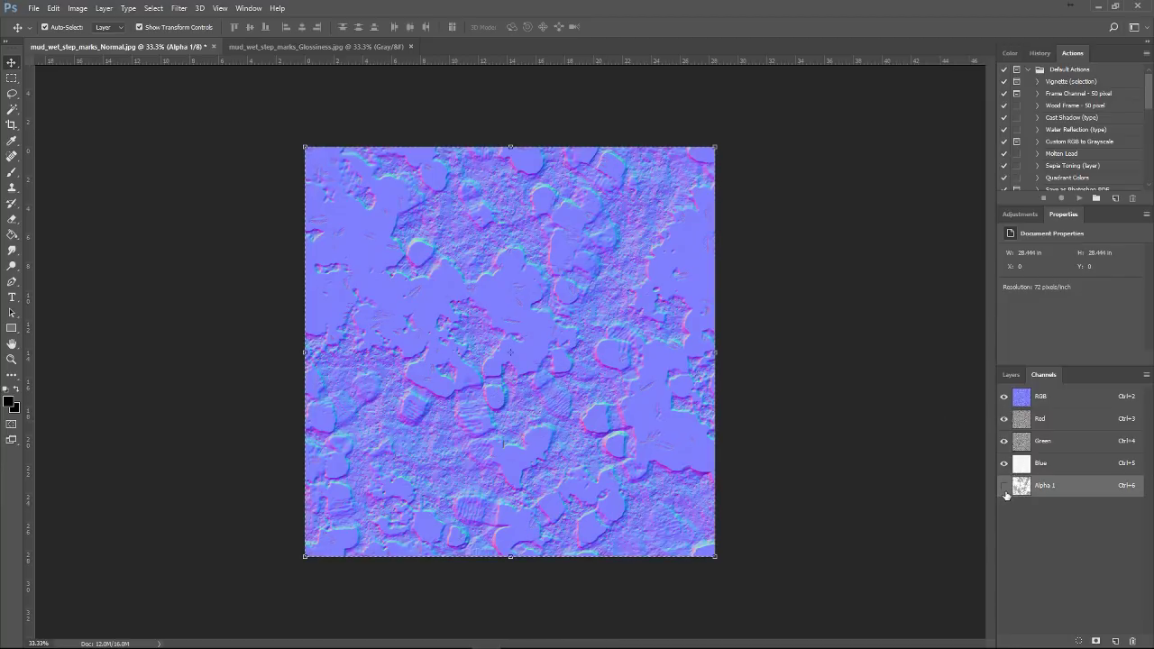
pyautogui.click(1004, 489)
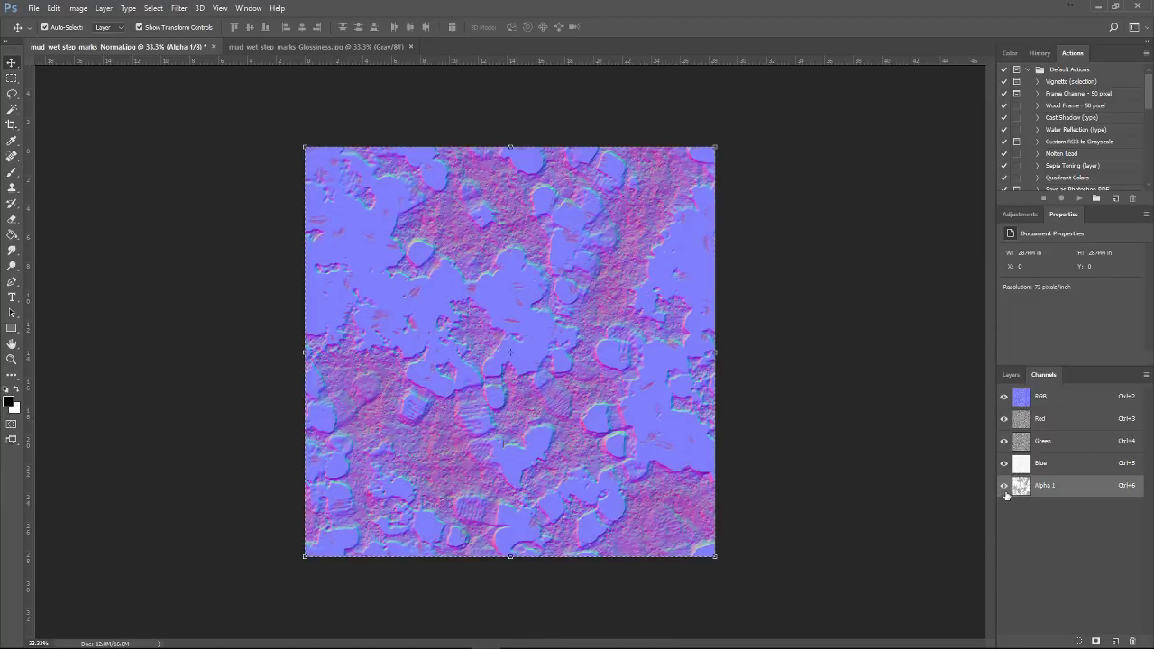
pyautogui.click(1004, 395)
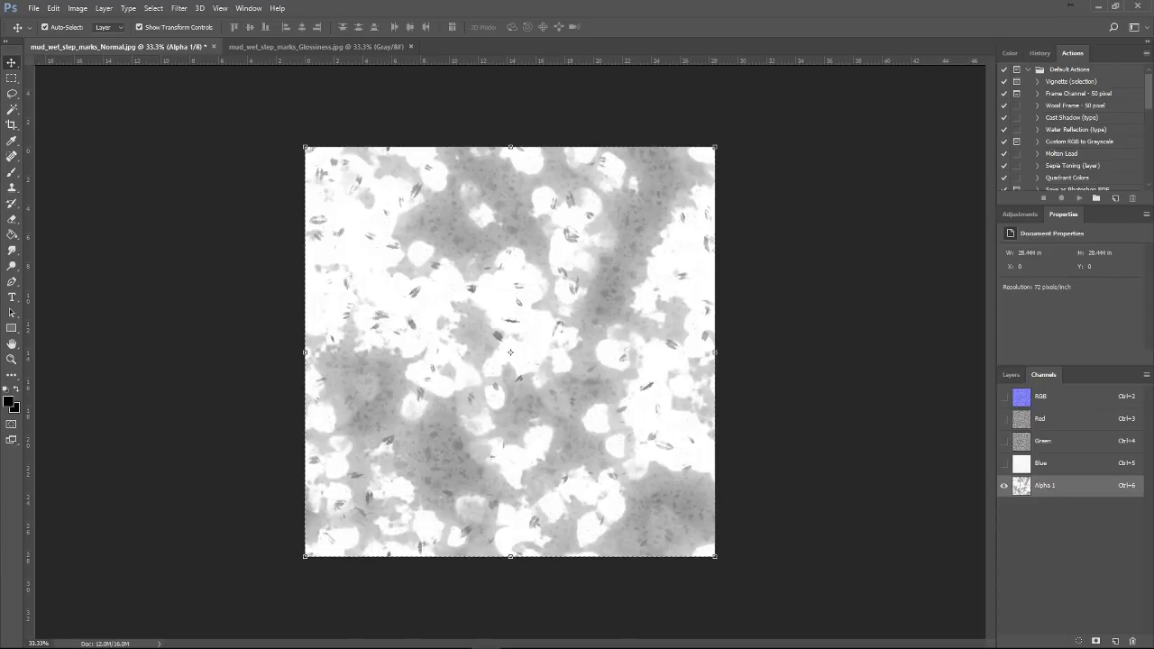
# Examine the light puddle areas, darker mud areas and leaf marks of the alpha channel at several magnifications
pyautogui.keyDown('alt'); pyautogui.scroll(4, 283, 211); pyautogui.keyUp('alt')
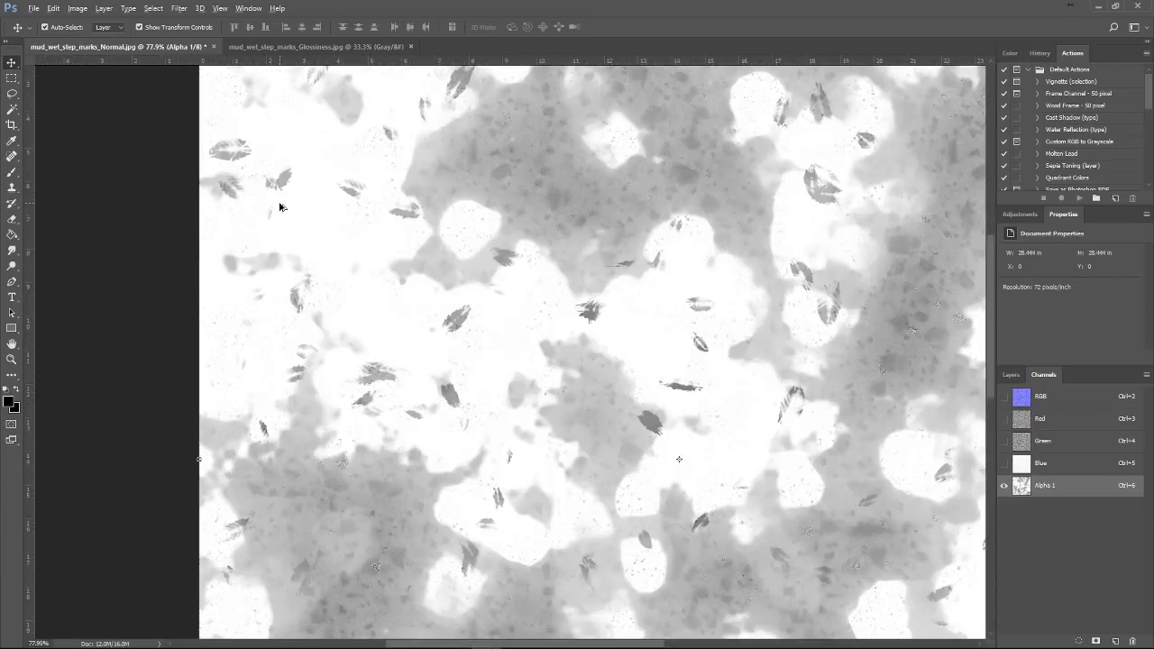
pyautogui.keyDown('alt'); pyautogui.scroll(2, 302, 235); pyautogui.keyUp('alt')
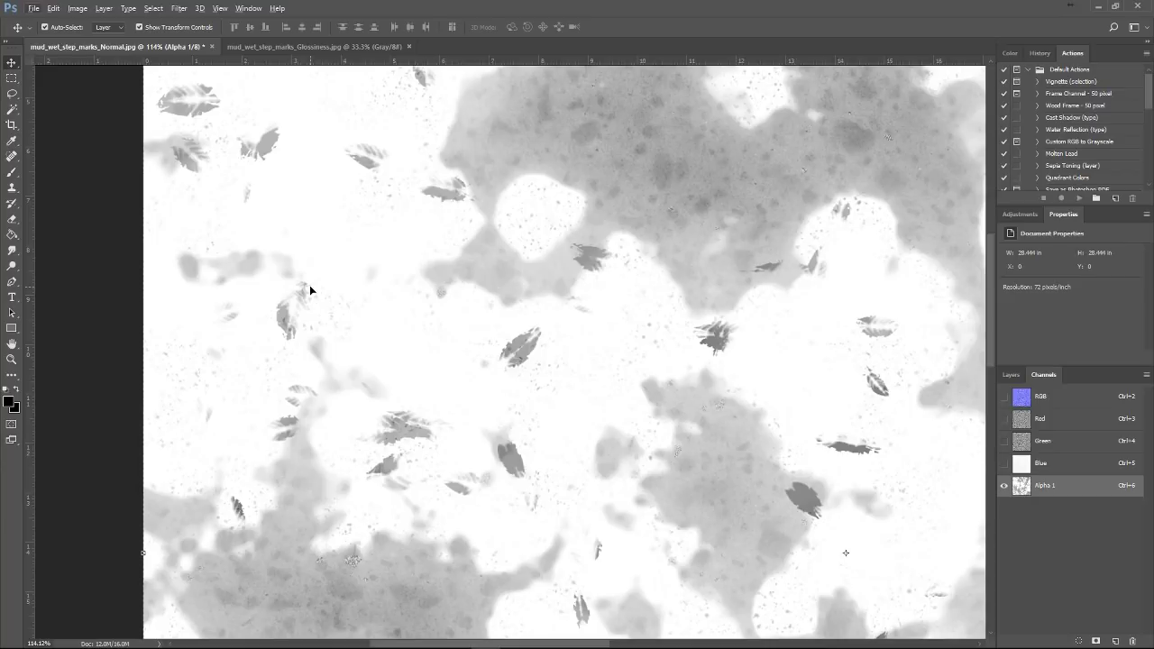
pyautogui.keyDown('alt'); pyautogui.scroll(-2, 309, 288); pyautogui.keyUp('alt')
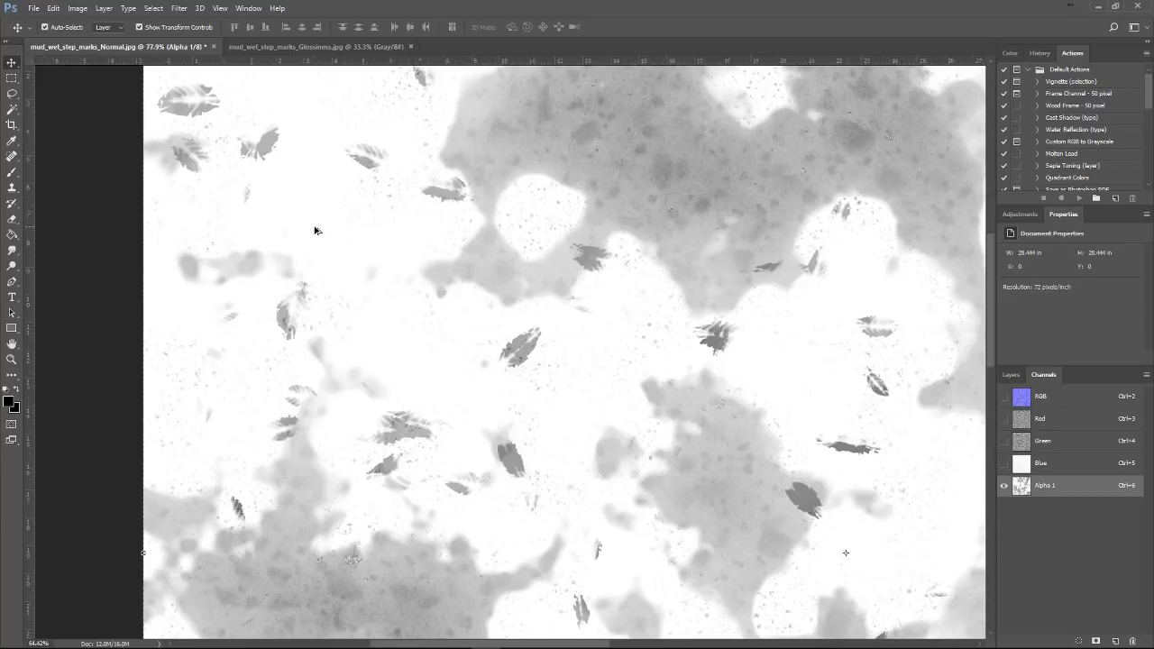
pyautogui.keyDown('alt'); pyautogui.scroll(-3, 401, 319); pyautogui.keyUp('alt')
pyautogui.keyDown('alt'); pyautogui.scroll(5, 595, 397); pyautogui.keyUp('alt')
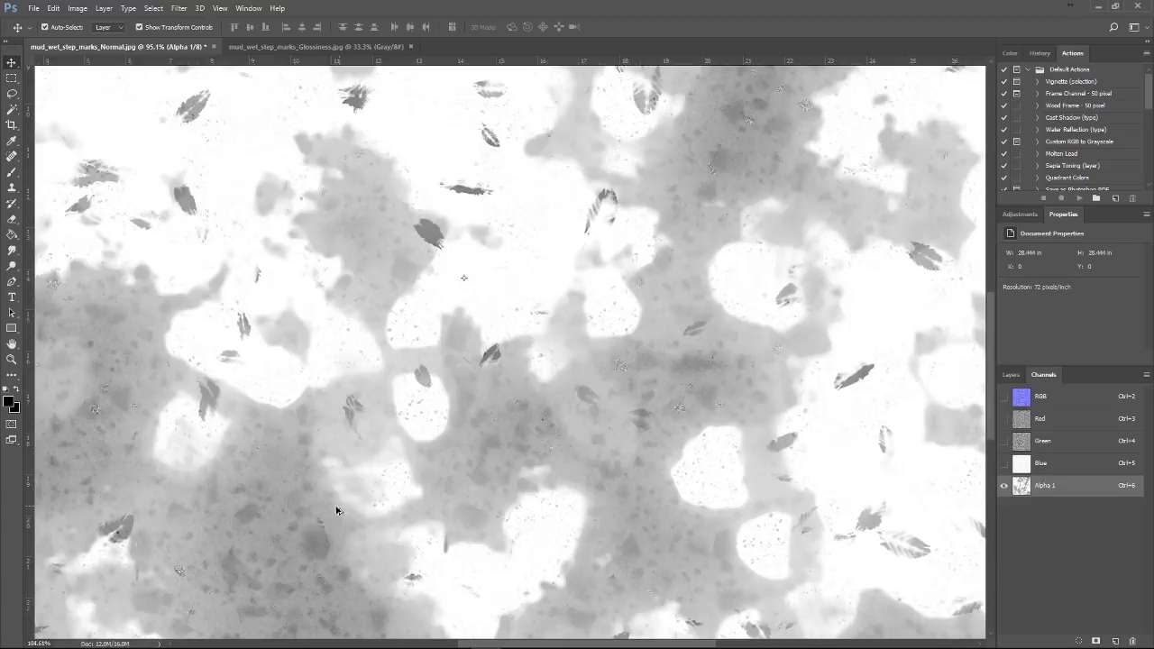
pyautogui.keyDown('alt'); pyautogui.scroll(2, 307, 521); pyautogui.keyUp('alt')
pyautogui.keyDown('alt'); pyautogui.scroll(-3, 337, 303); pyautogui.keyUp('alt')
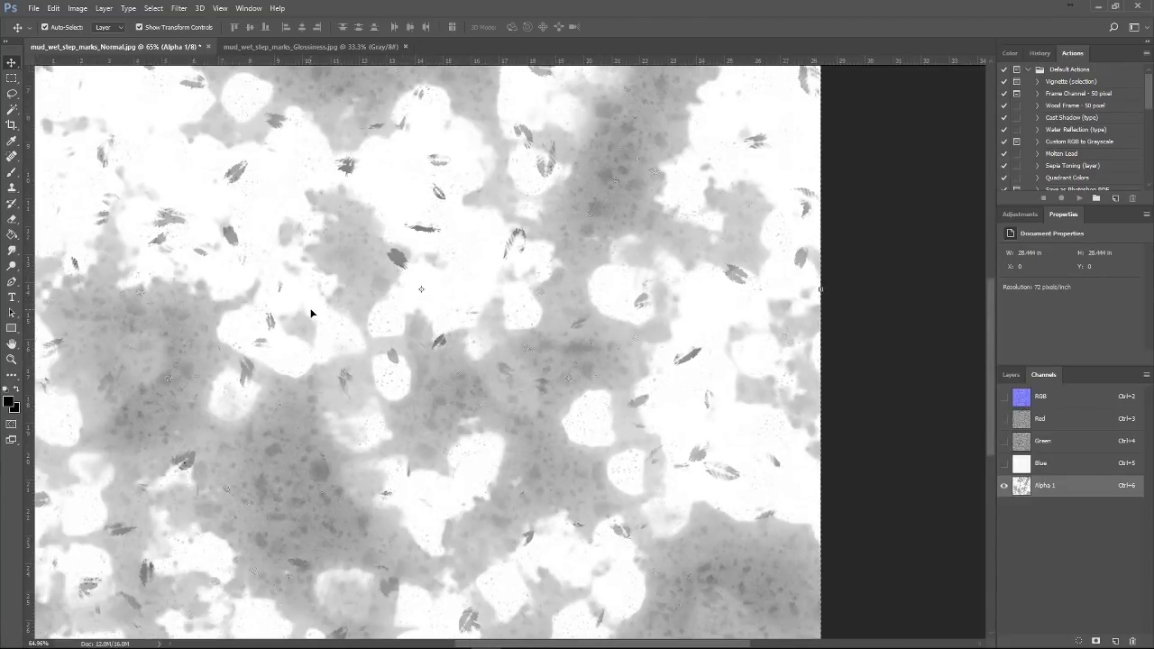
pyautogui.keyDown('alt'); pyautogui.scroll(-1, 311, 313); pyautogui.keyUp('alt')
pyautogui.keyDown('alt'); pyautogui.scroll(1, 311, 313); pyautogui.keyUp('alt')
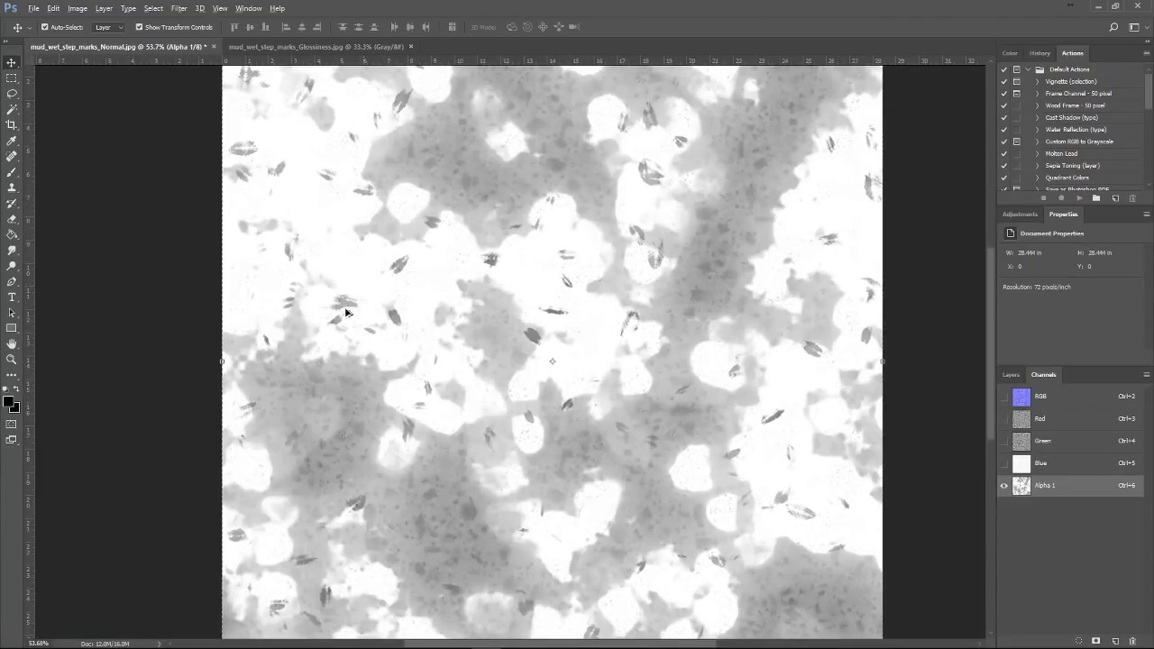
pyautogui.keyDown('alt'); pyautogui.scroll(3, 536, 270); pyautogui.keyUp('alt')
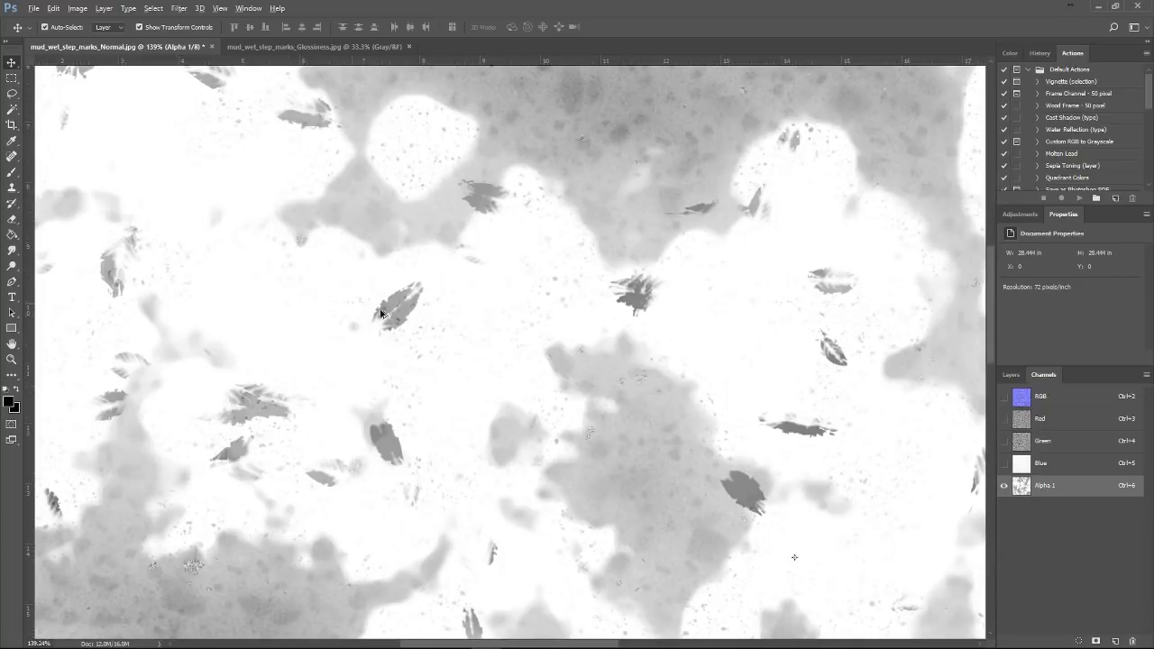
pyautogui.keyDown('alt'); pyautogui.scroll(-1, 119, 352); pyautogui.keyUp('alt')
pyautogui.keyDown('alt'); pyautogui.scroll(6, 566, 102); pyautogui.keyUp('alt')
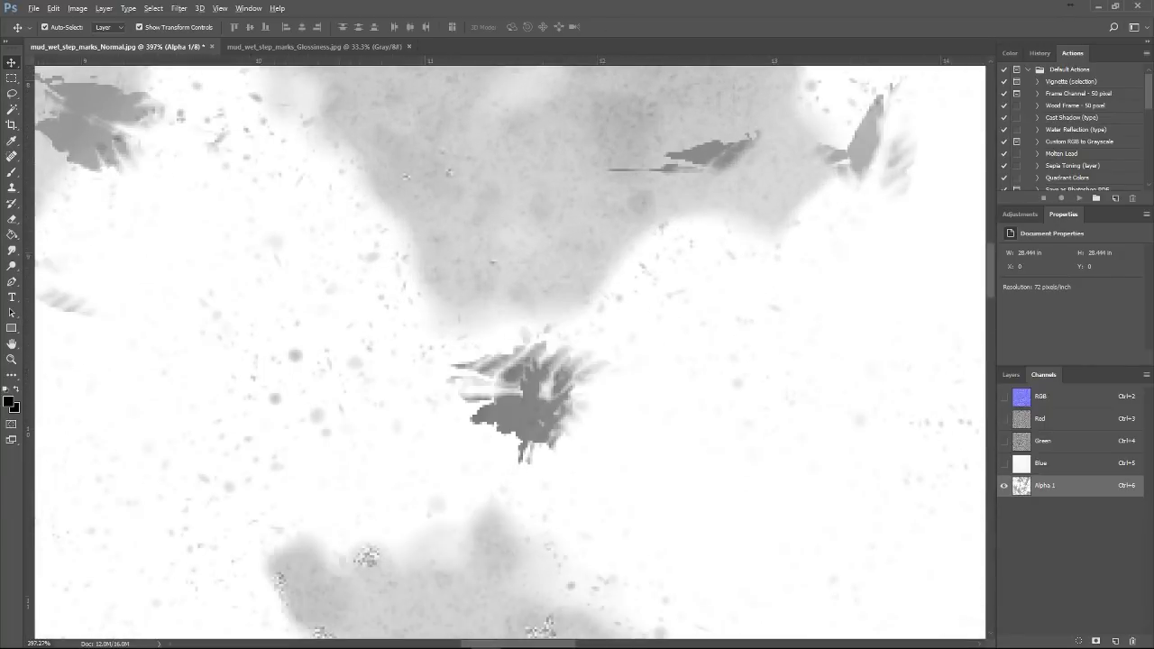
pyautogui.keyDown('alt'); pyautogui.scroll(-5, 542, 300); pyautogui.keyUp('alt')
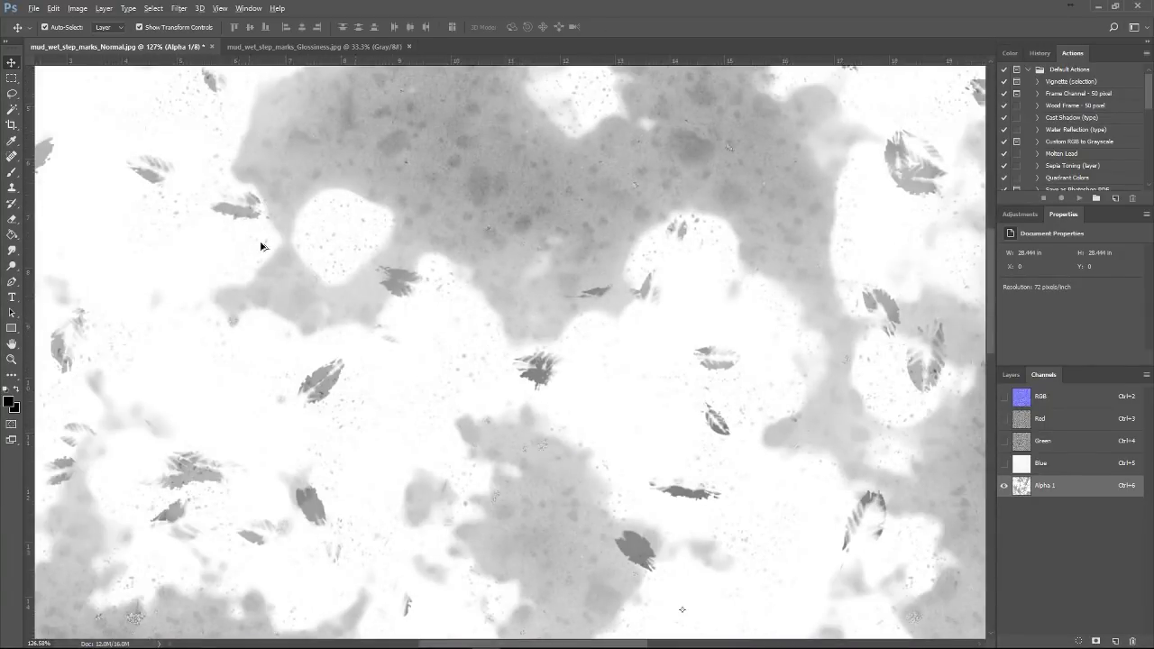
pyautogui.keyDown('alt'); pyautogui.scroll(-2, 300, 315); pyautogui.keyUp('alt')
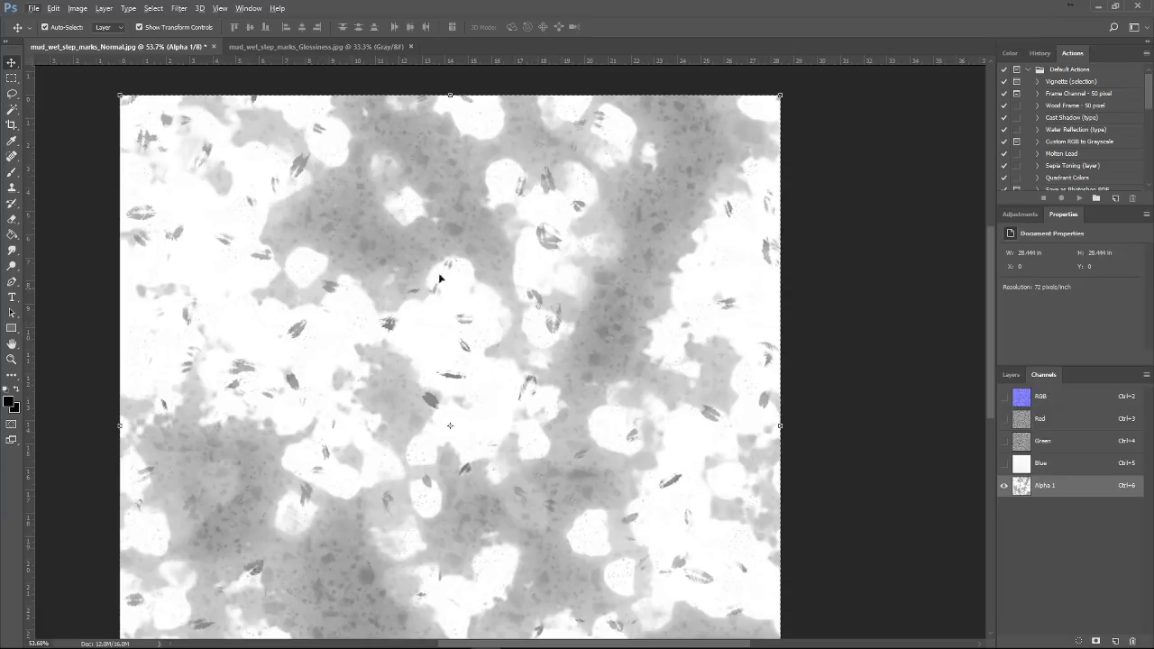
pyautogui.keyDown('alt'); pyautogui.scroll(-1, 397, 469); pyautogui.keyUp('alt')
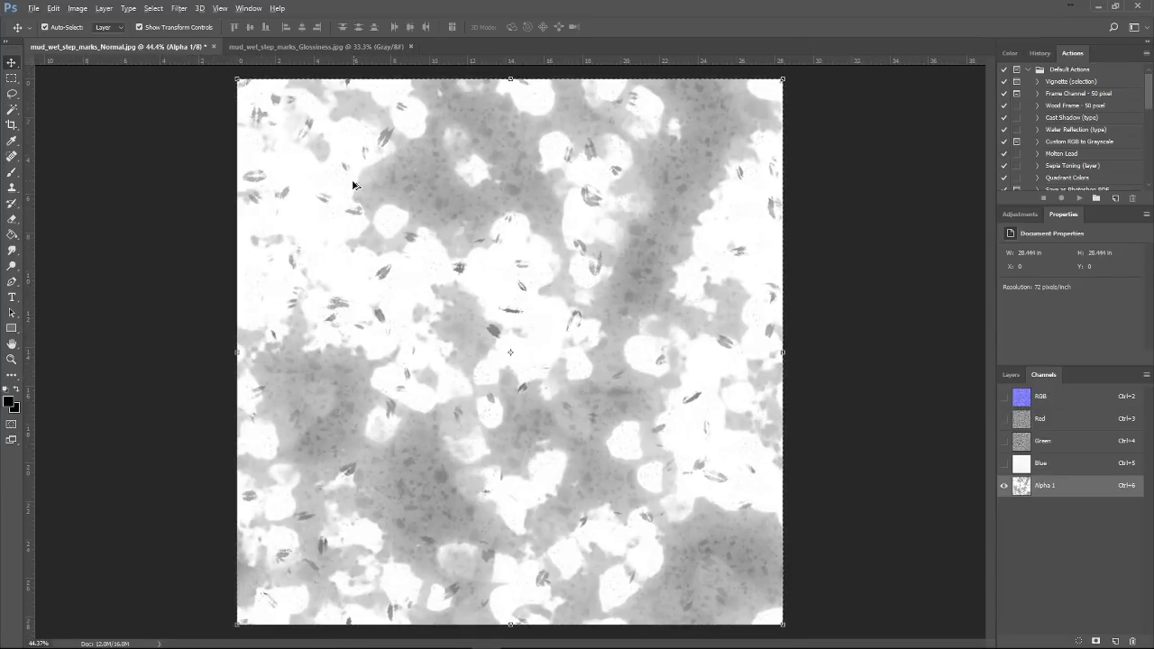
pyautogui.keyDown('alt'); pyautogui.scroll(-1, 370, 264); pyautogui.keyUp('alt')
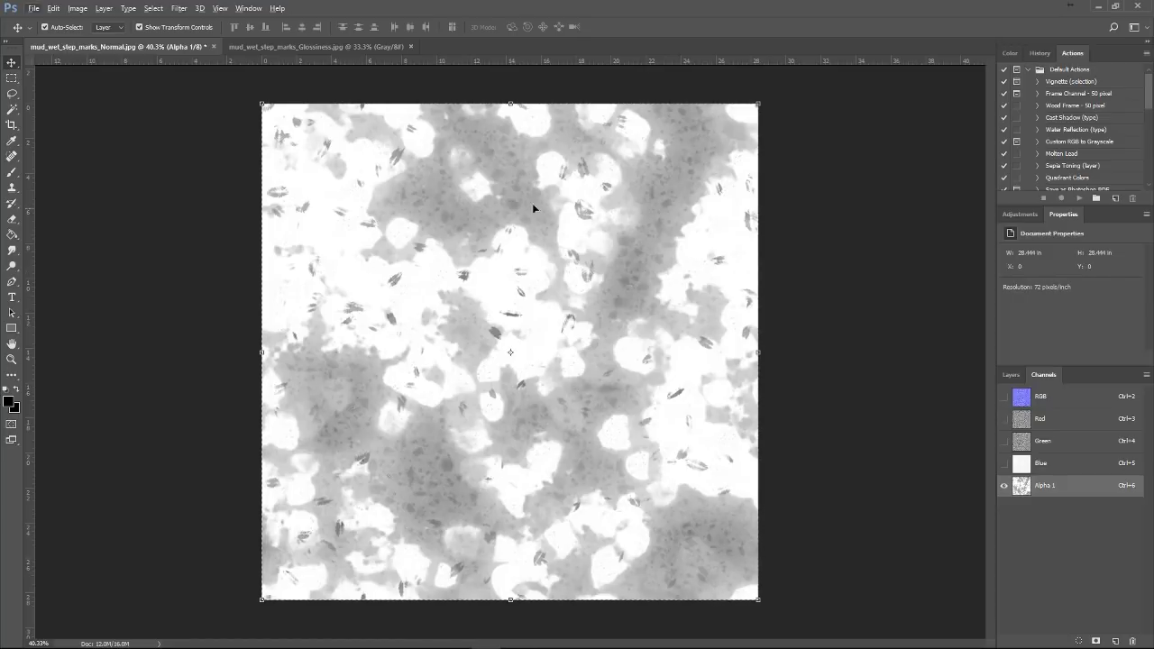
# Open the Levels adjustment for the alpha channel and move its dialog clear of the image
pyautogui.click(101, 8)
pyautogui.moveTo(78, 8)
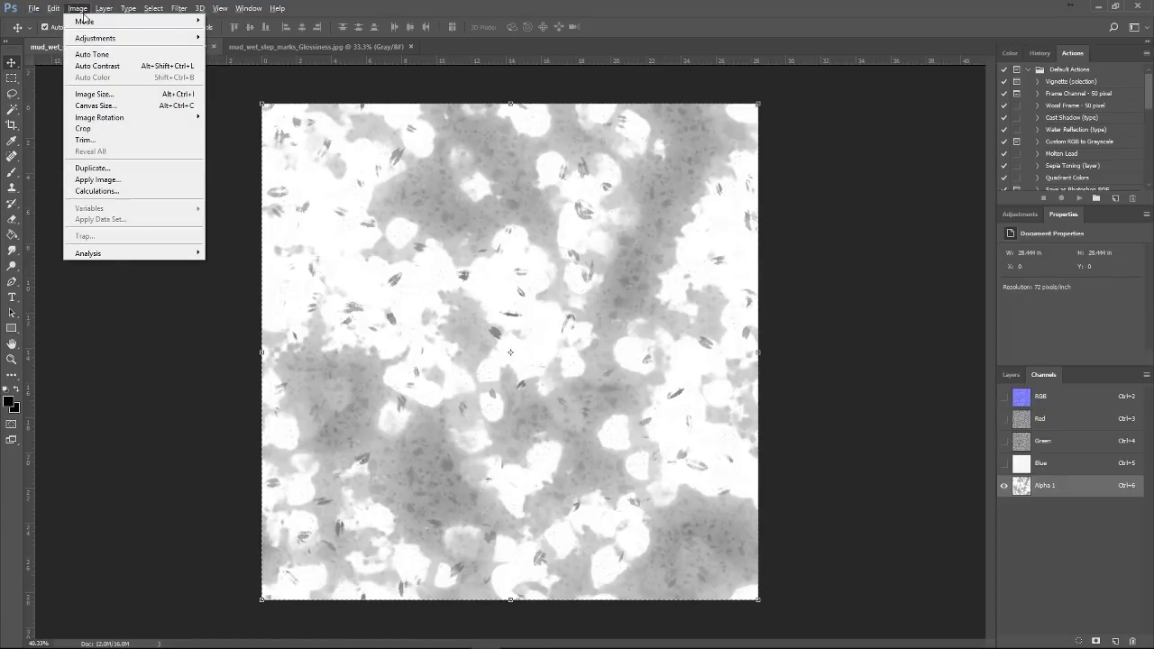
pyautogui.moveTo(126, 38)
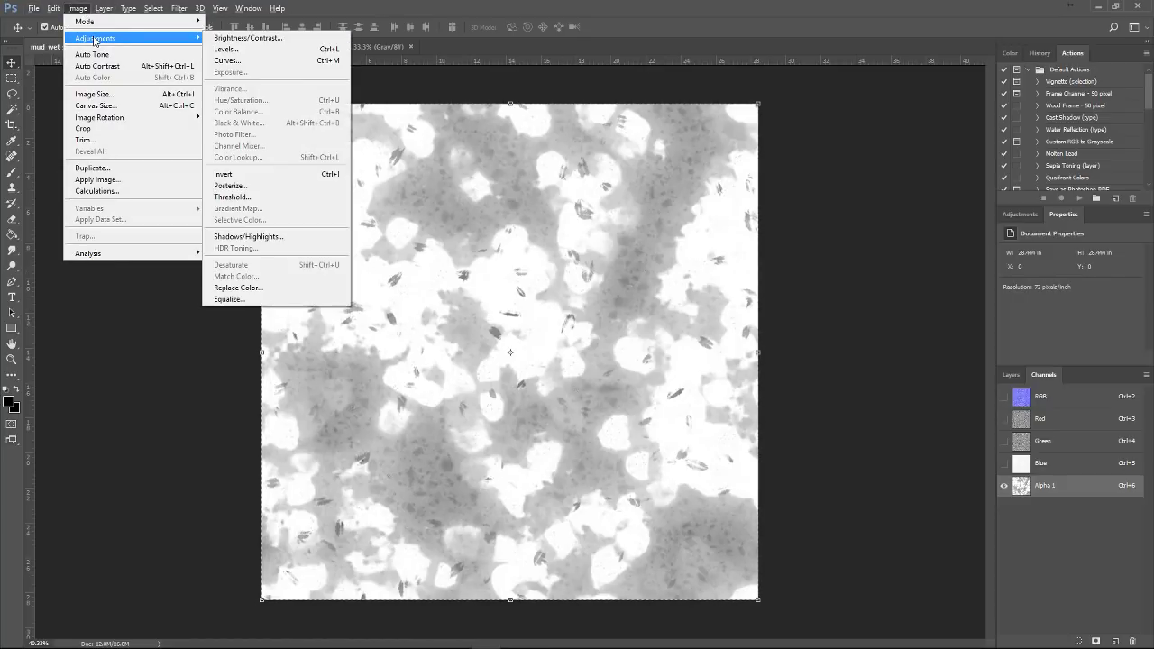
pyautogui.click(266, 51)
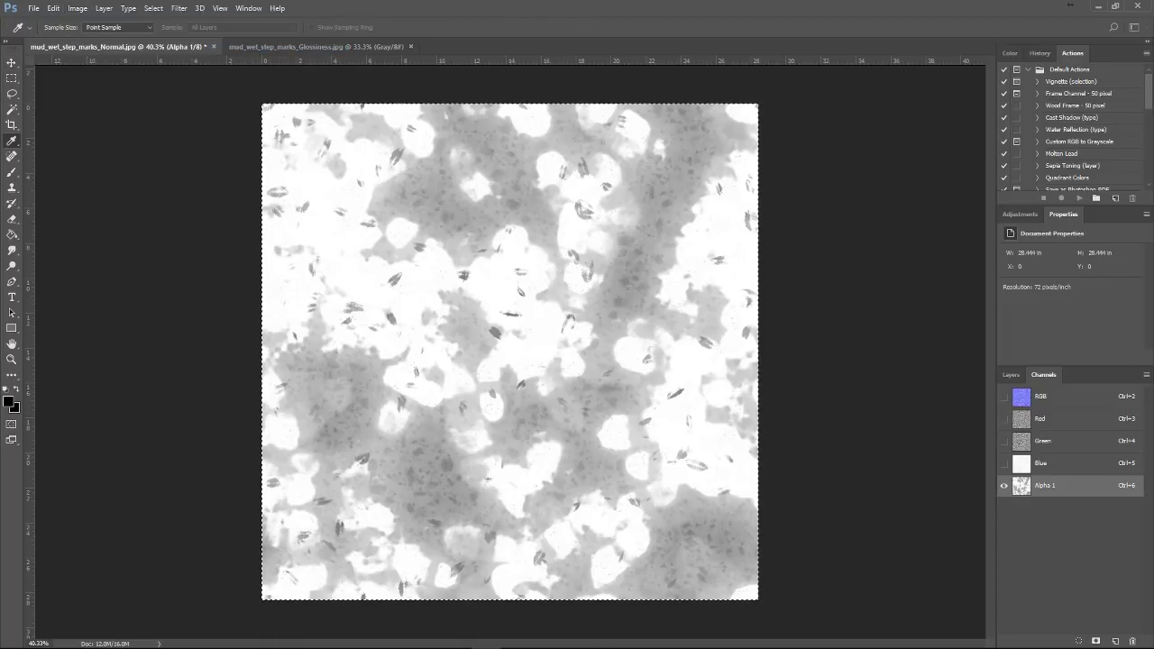
pyautogui.hotkey('ctrl', 'l')
pyautogui.moveTo(694, 147); pyautogui.dragTo(893, 81)
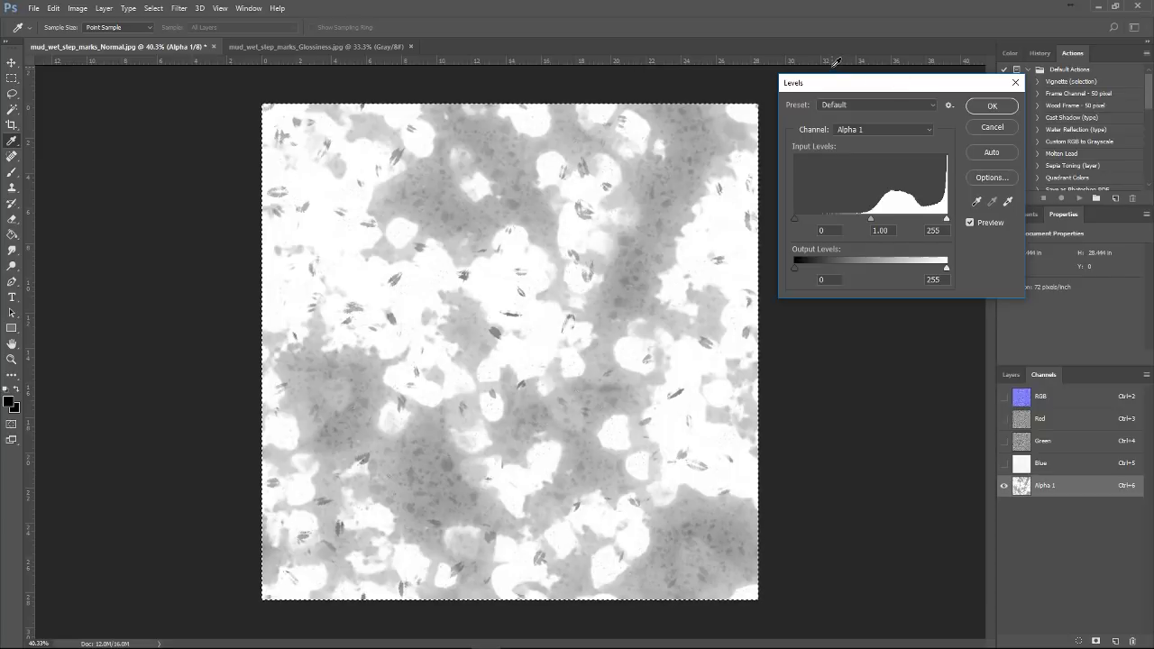
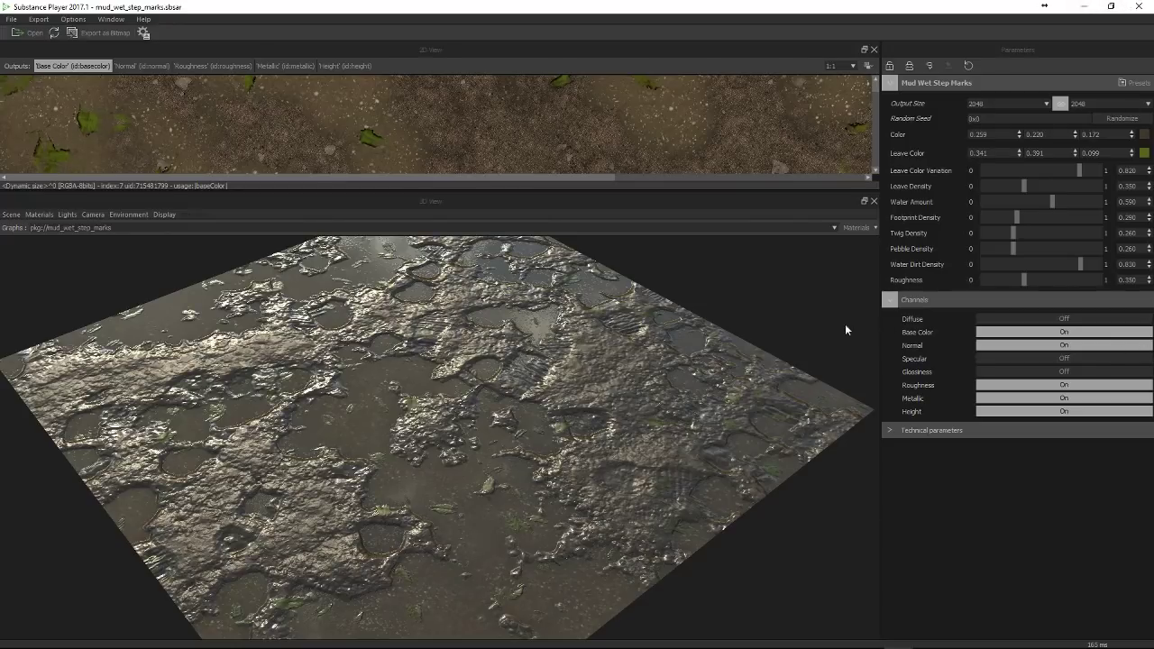
# Switch from Substance Player to Photoshop, cancel the Levels adjustment and select the RGB composite of the mud normal map
pyautogui.moveTo(500, 419)
pyautogui.mouseDown()
pyautogui.moveTo(520, 393)
pyautogui.moveTo(541, 399)
pyautogui.moveTo(515, 424)
pyautogui.moveTo(497, 411)
pyautogui.mouseUp()
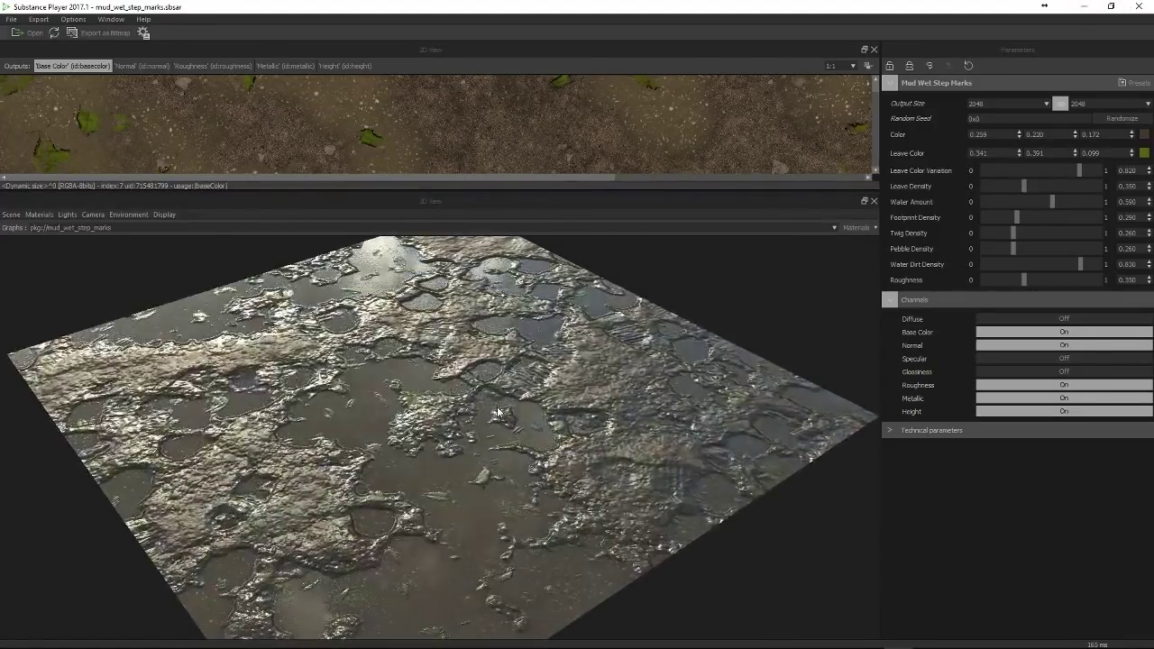
pyautogui.click(1073, 10)
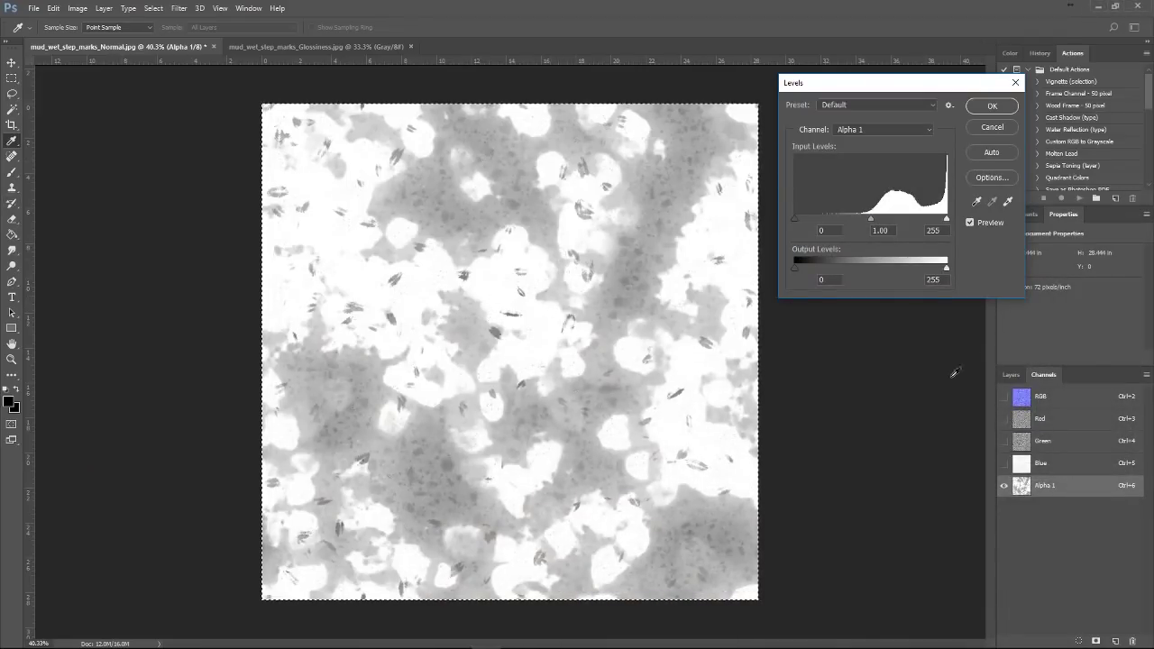
pyautogui.click(1015, 81)
pyautogui.press('v')
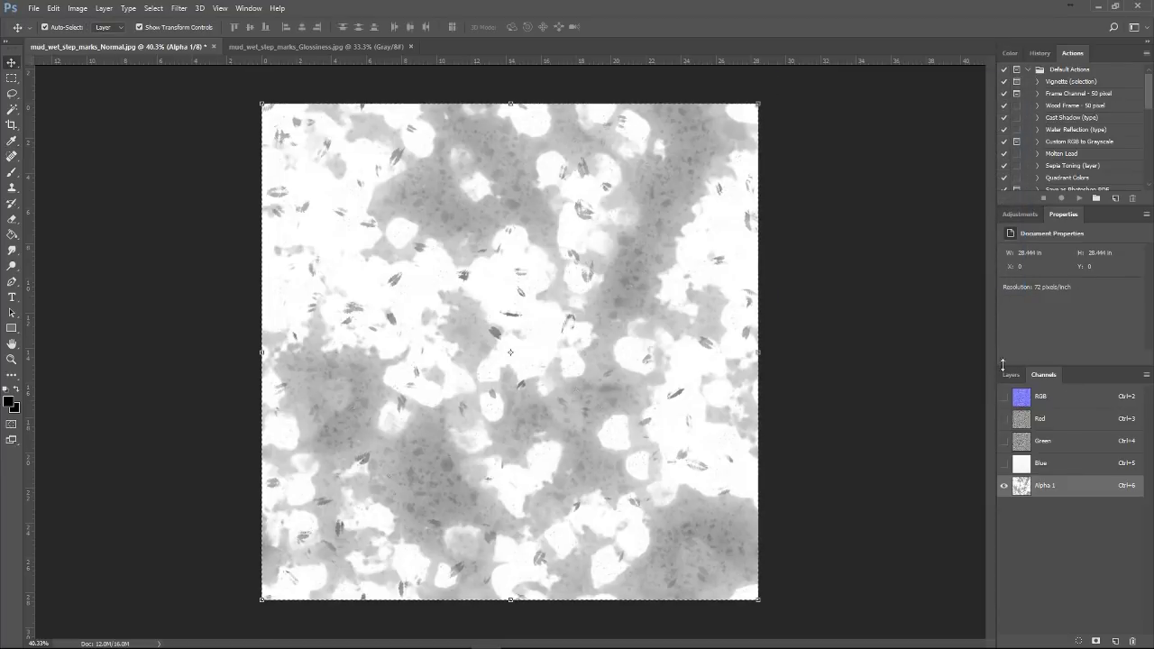
pyautogui.click(1021, 396)
pyautogui.click(1010, 374)
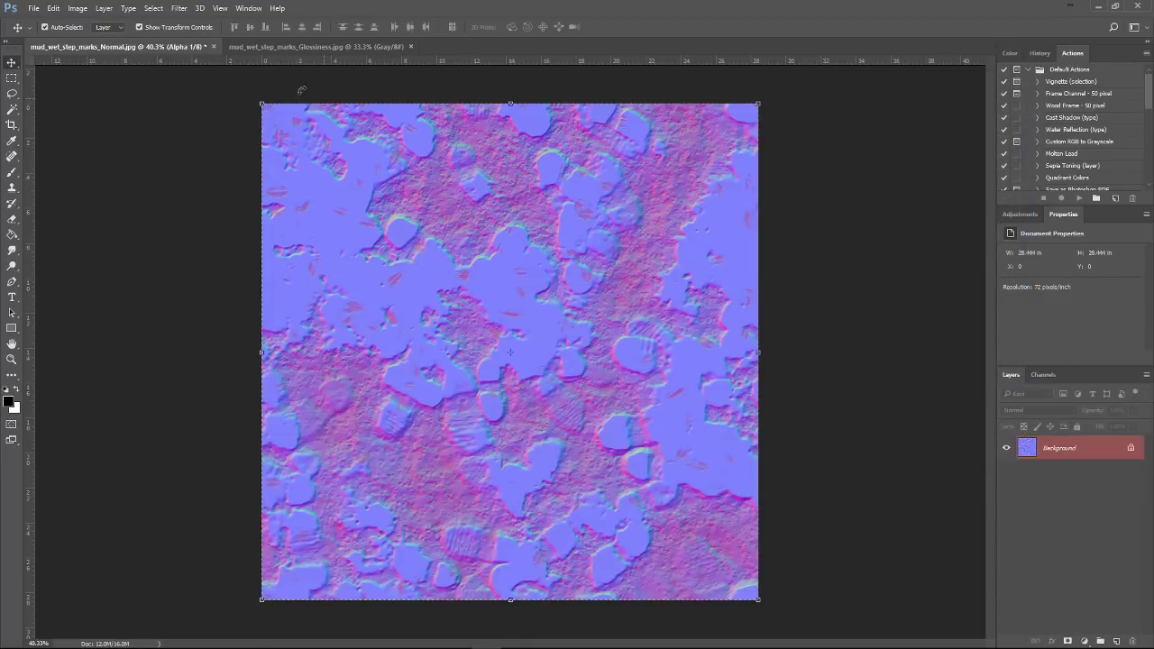
pyautogui.click(37, 9)
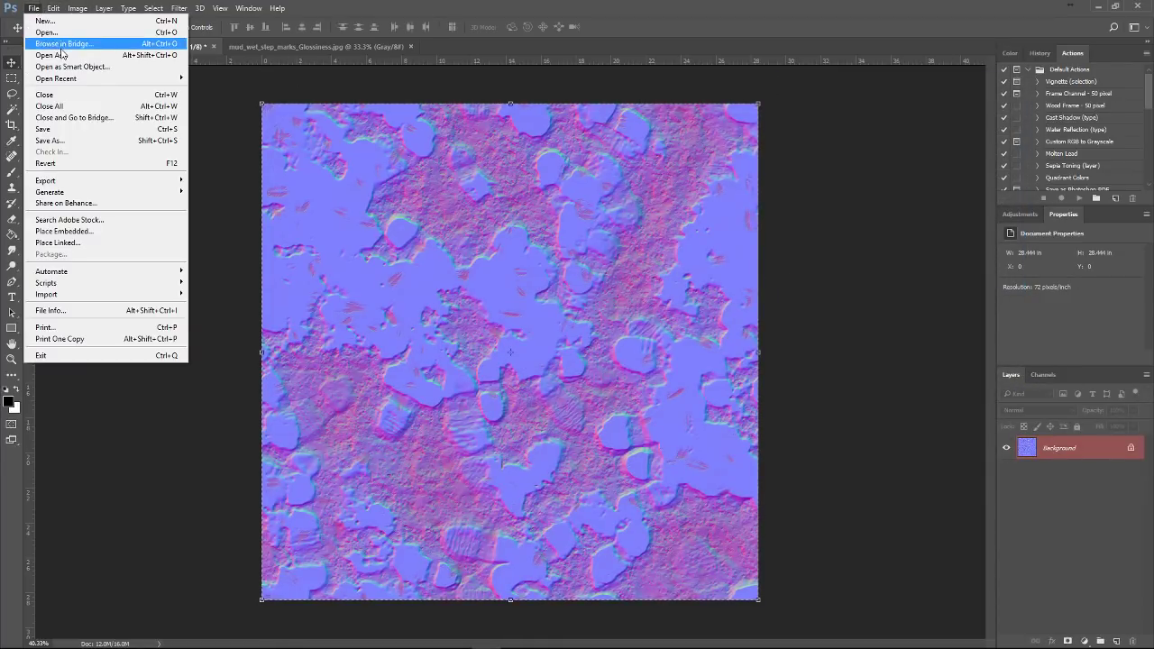
pyautogui.moveTo(53, 8)
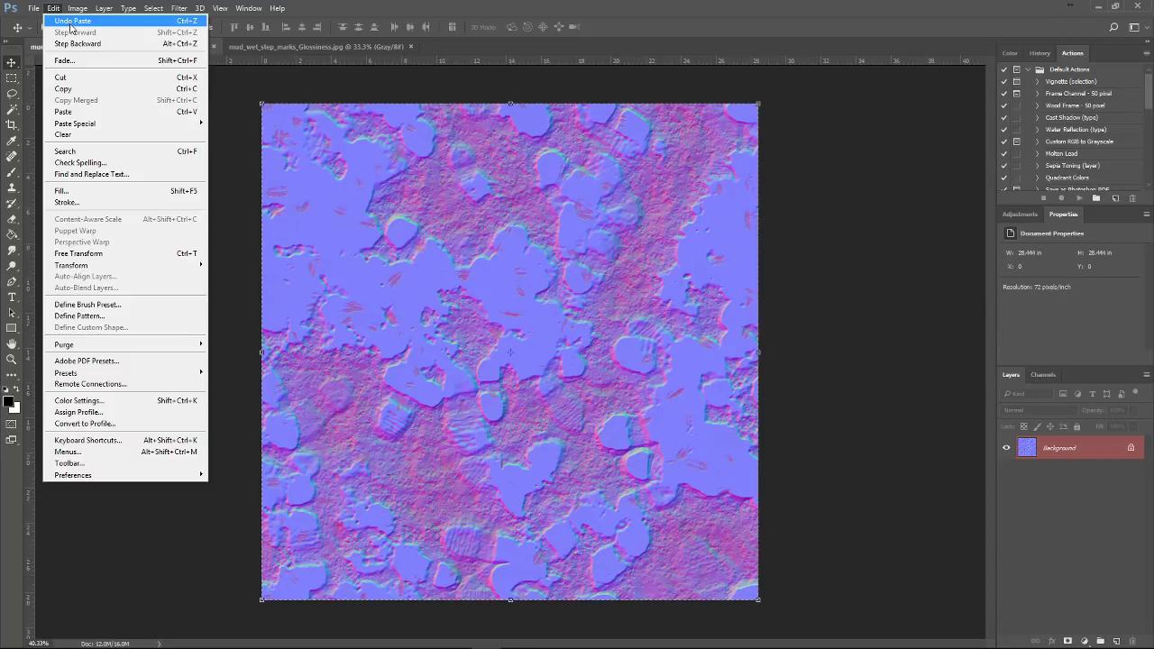
pyautogui.click(80, 7)
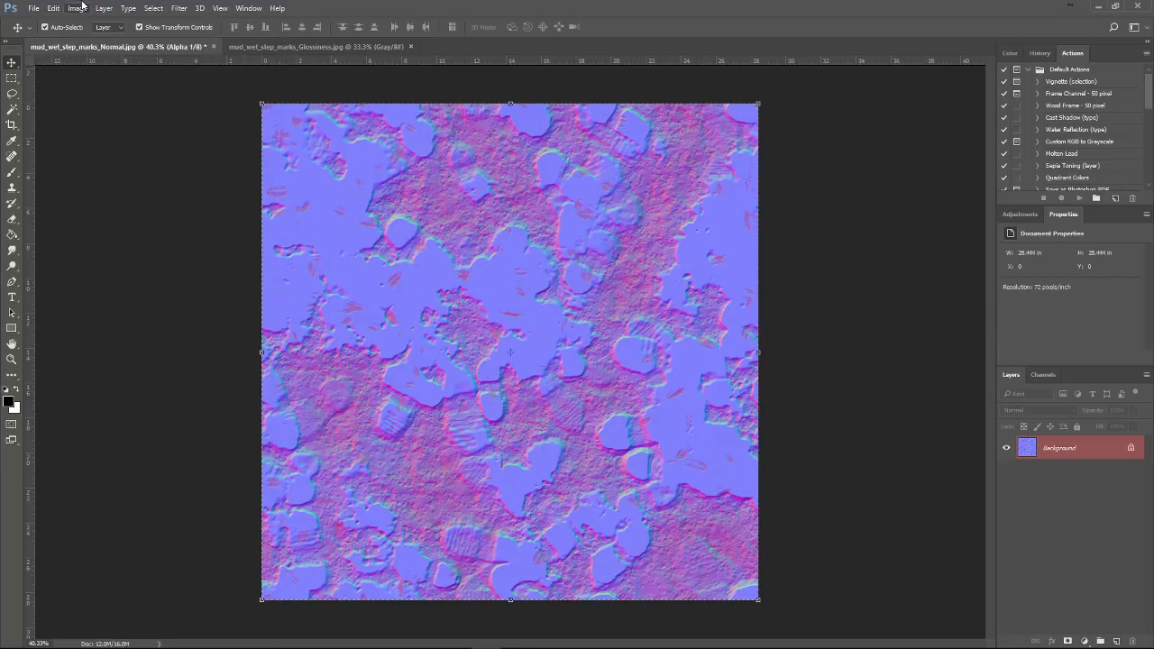
# Start saving the mud normal map under a new file on the Desktop in Targa format
pyautogui.click(80, 7)
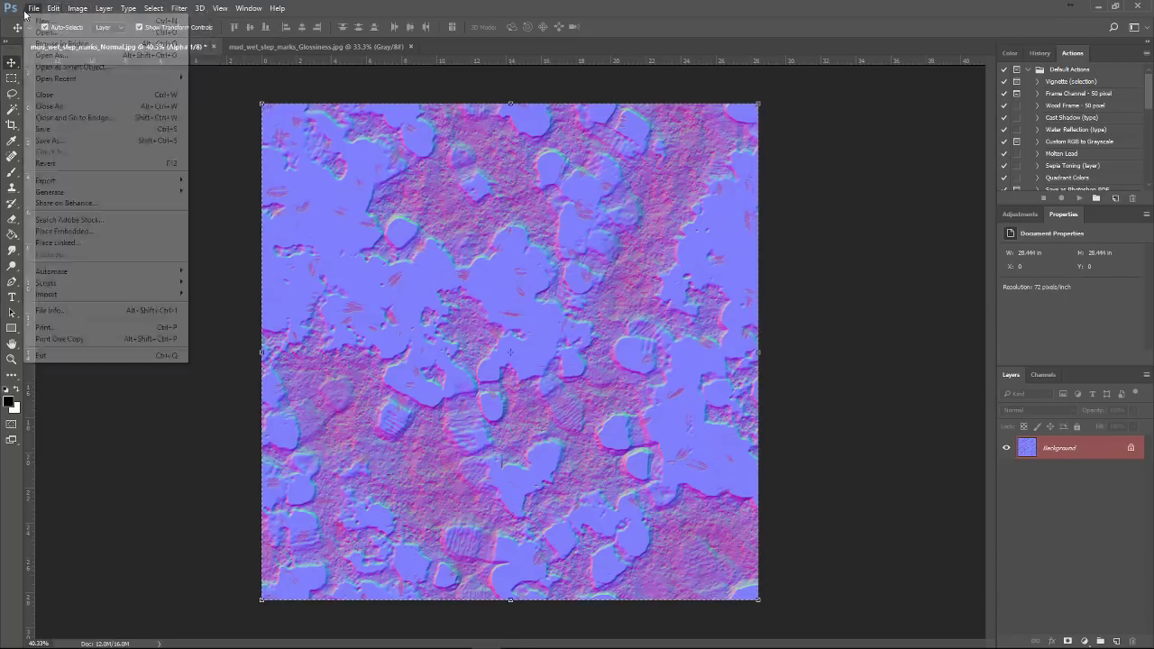
pyautogui.moveTo(105, 183)
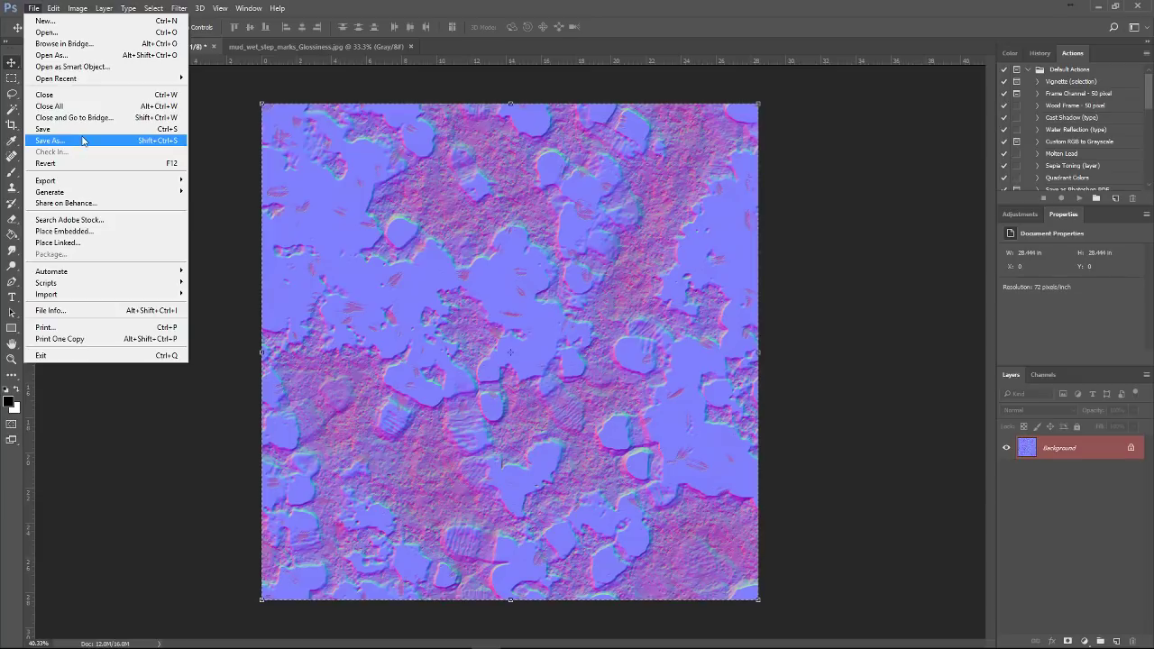
pyautogui.click(78, 141)
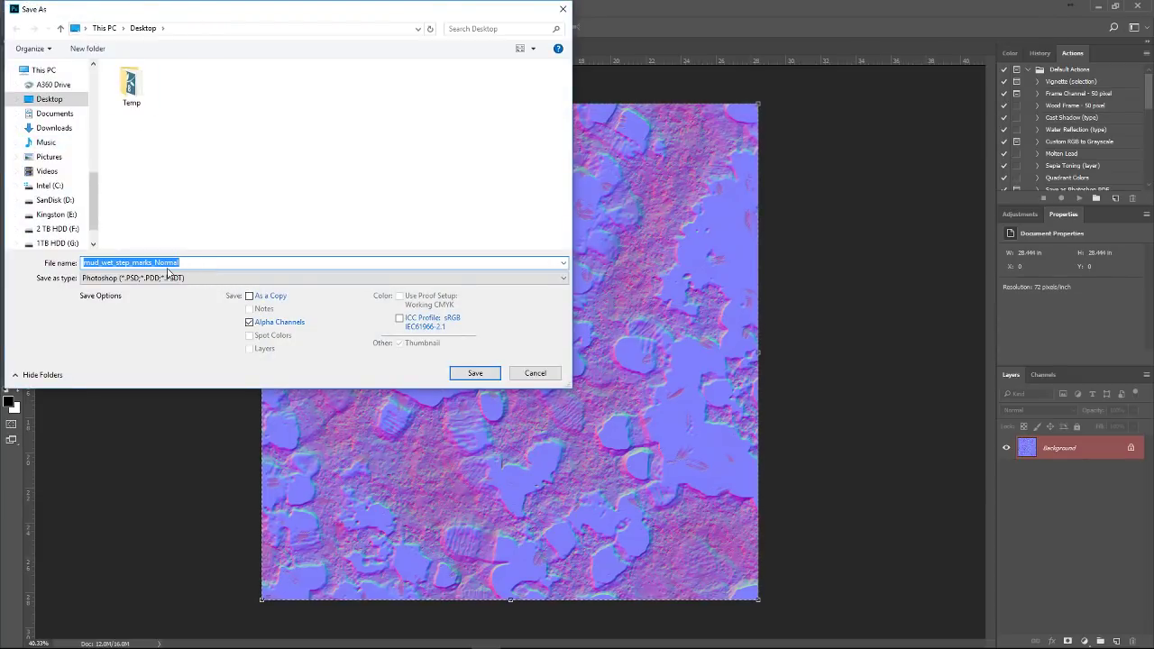
pyautogui.click(196, 279)
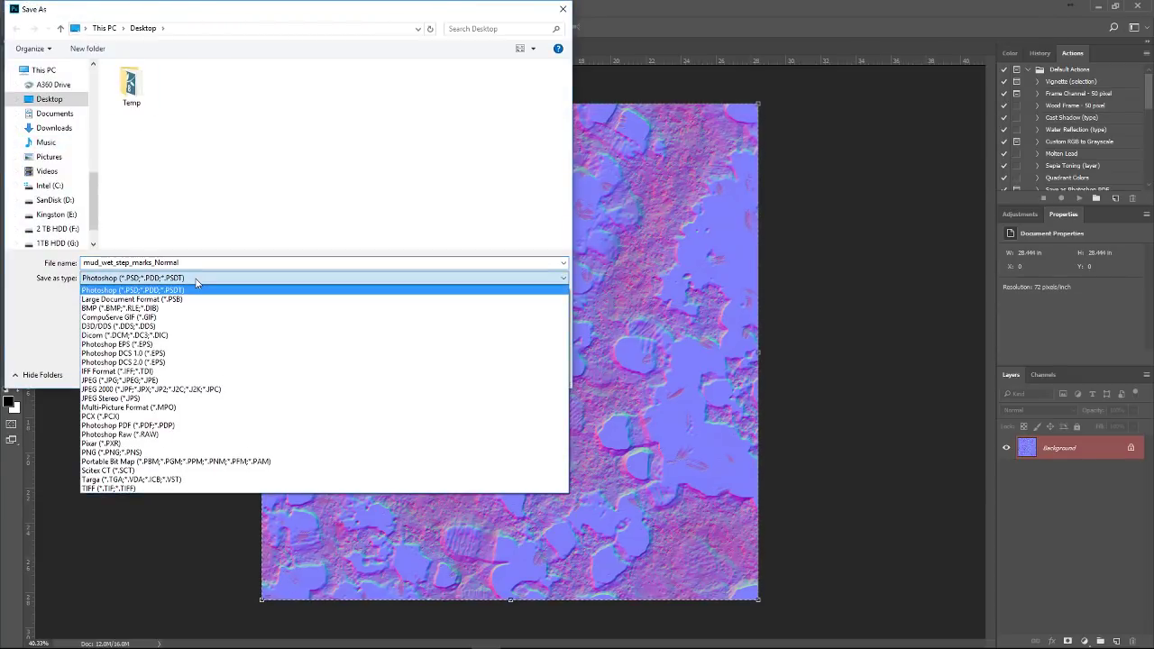
pyautogui.click(197, 282)
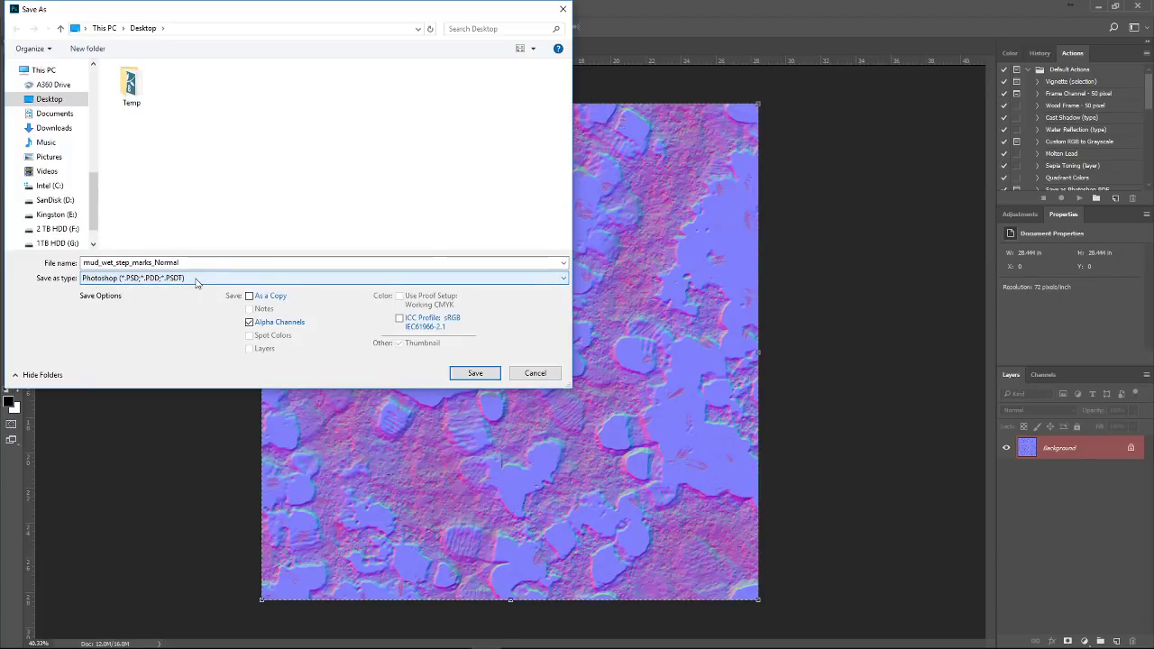
pyautogui.click(223, 279)
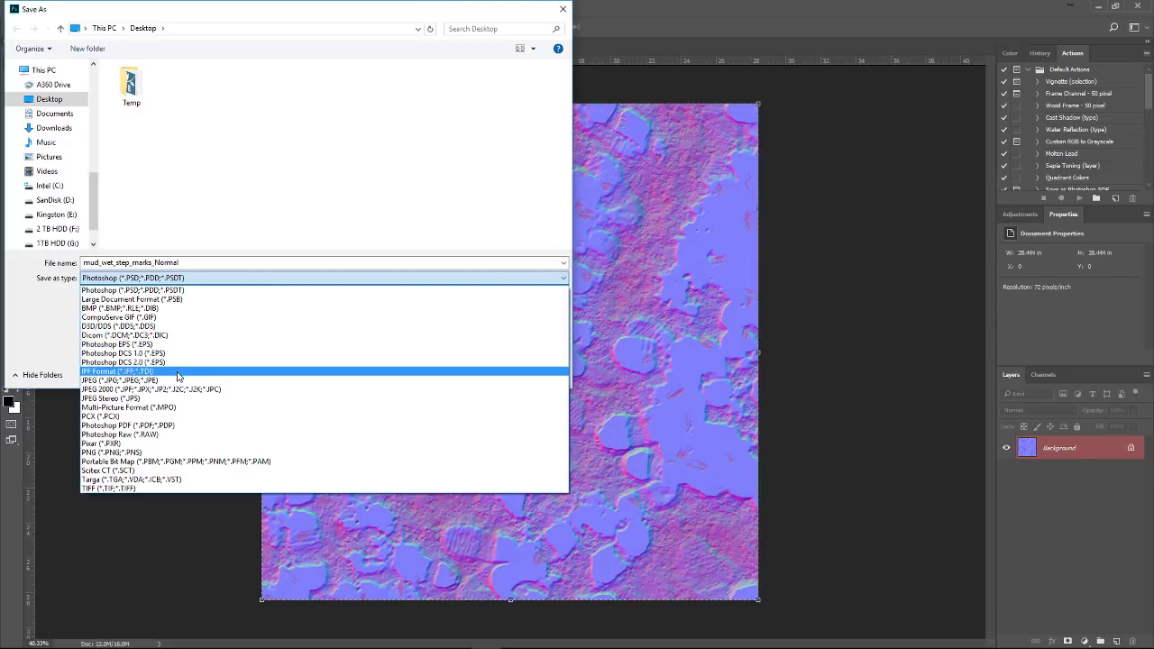
pyautogui.click(176, 478)
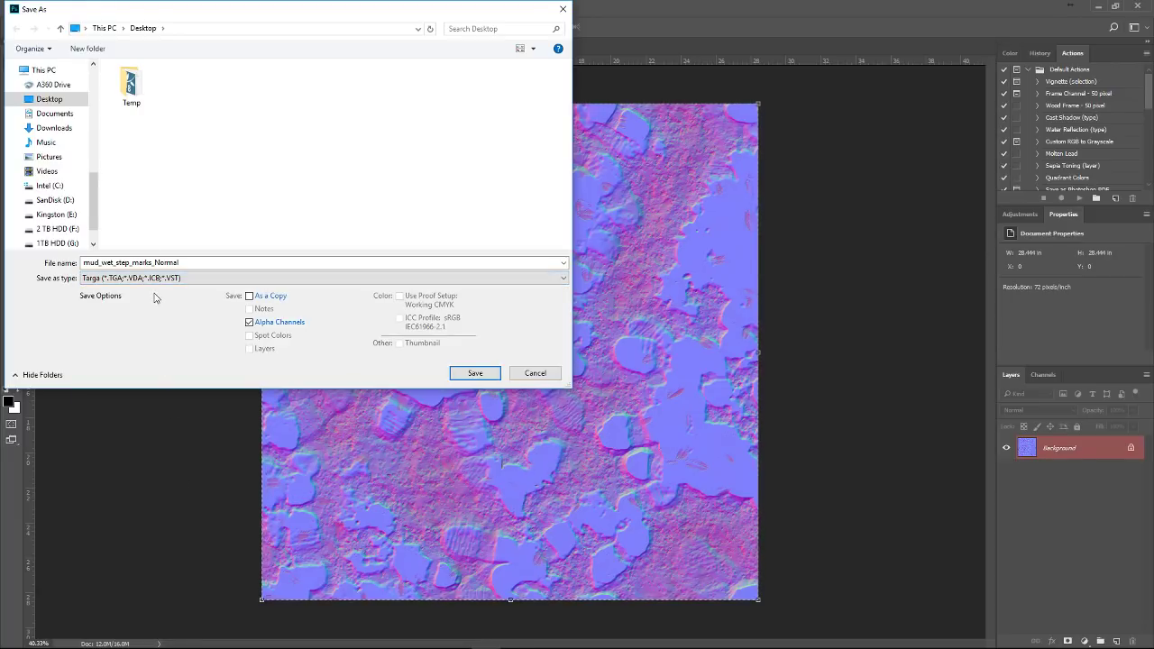
# Keep Alpha Channels included, name the file mud_wet_step_marks_Normal_GLOSS and save it at 32 bits/pixel
pyautogui.click(248, 322)
pyautogui.click(249, 322)
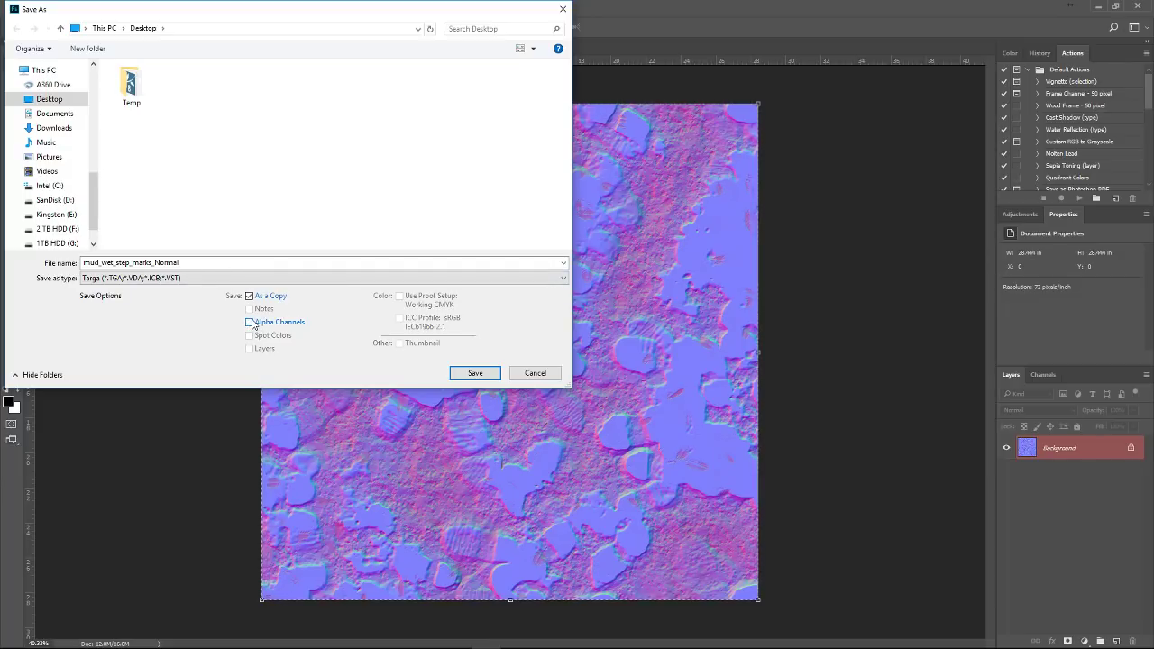
pyautogui.click(241, 262)
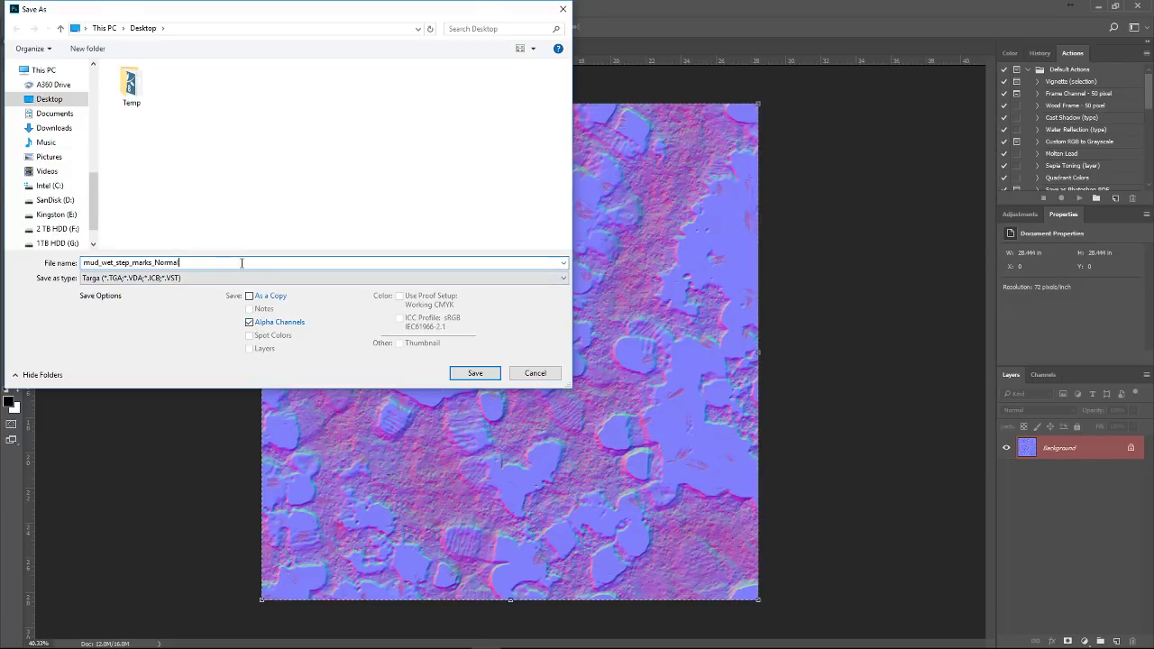
pyautogui.write('_GLOSS')
pyautogui.click(474, 371)
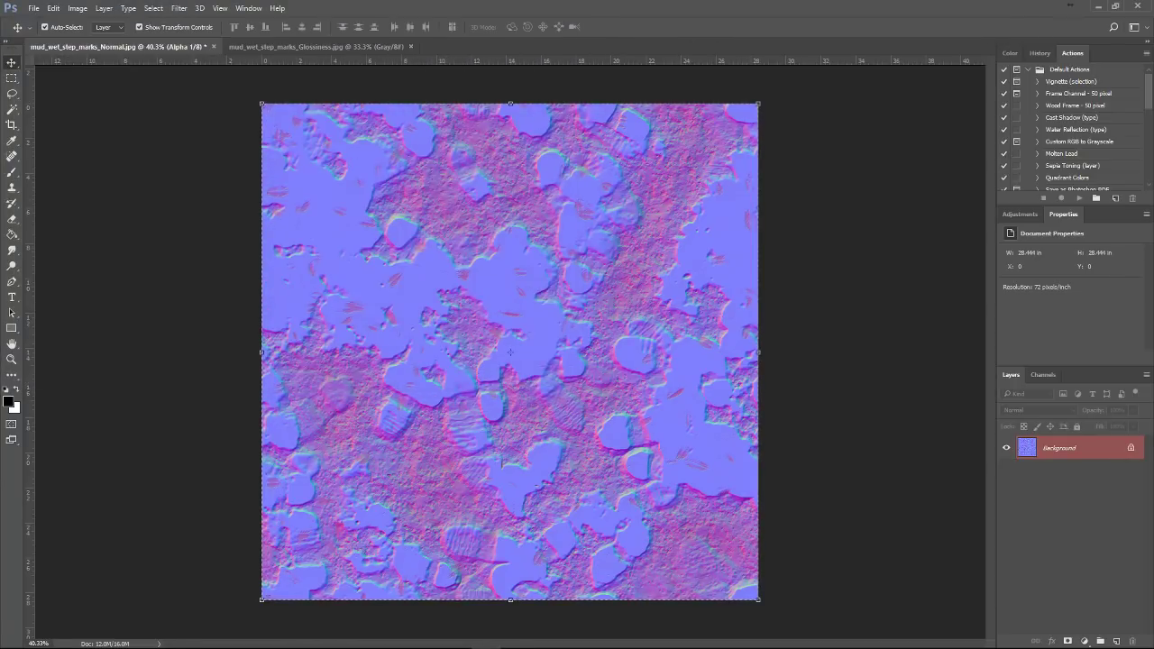
pyautogui.moveTo(291, 101); pyautogui.dragTo(334, 97)
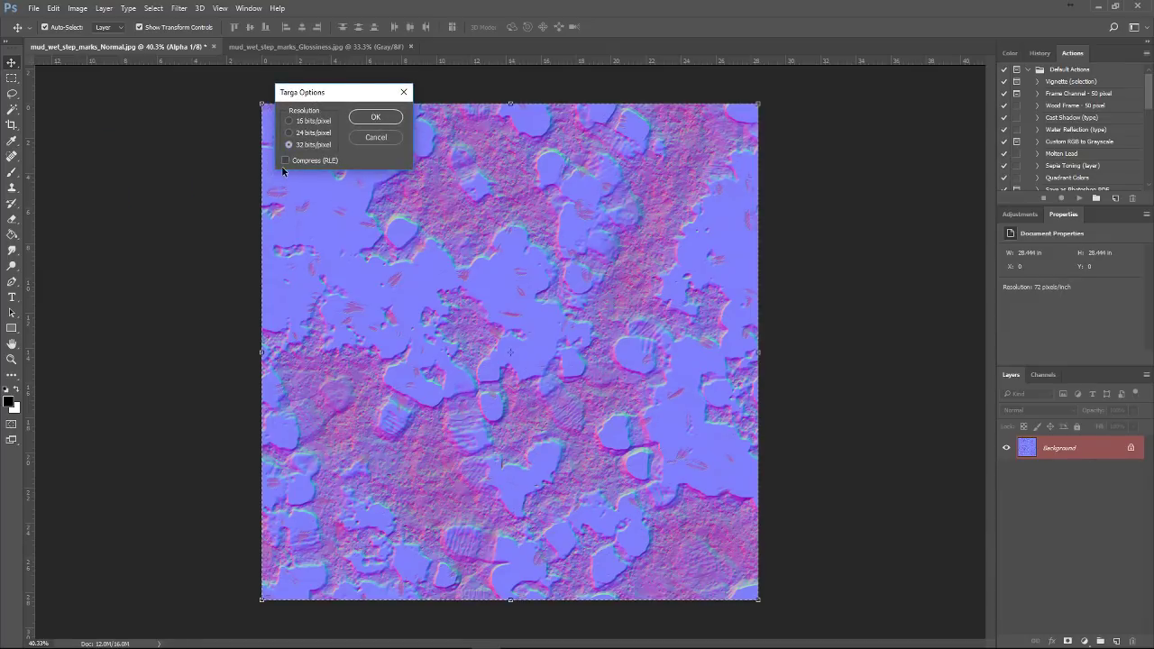
pyautogui.click(364, 117)
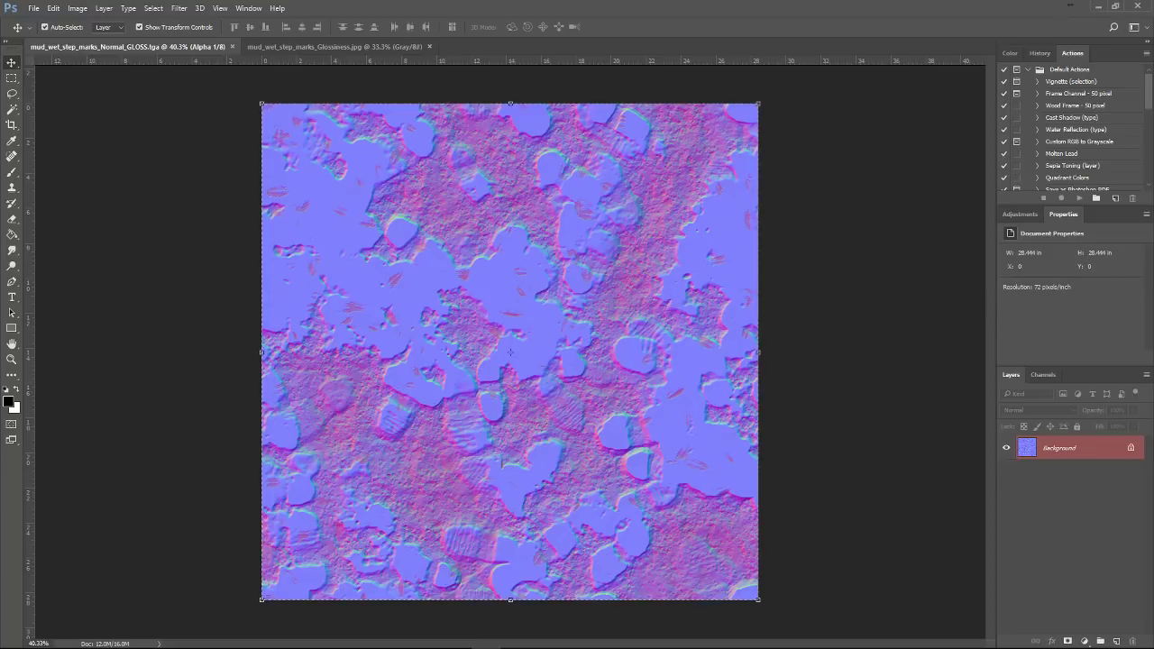
# Switch to Lumion and replace the paving material's normal map with mud_wet_step_marks_Normal_GLOSS
pyautogui.hotkey('alt', 'Tab')
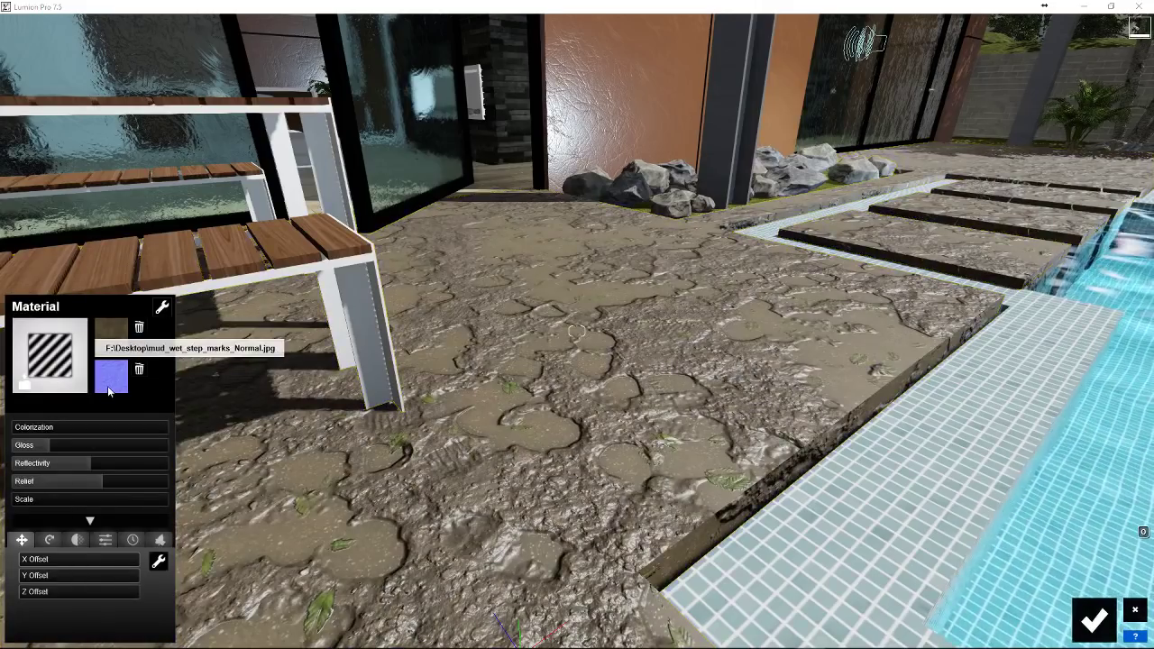
pyautogui.click(110, 379)
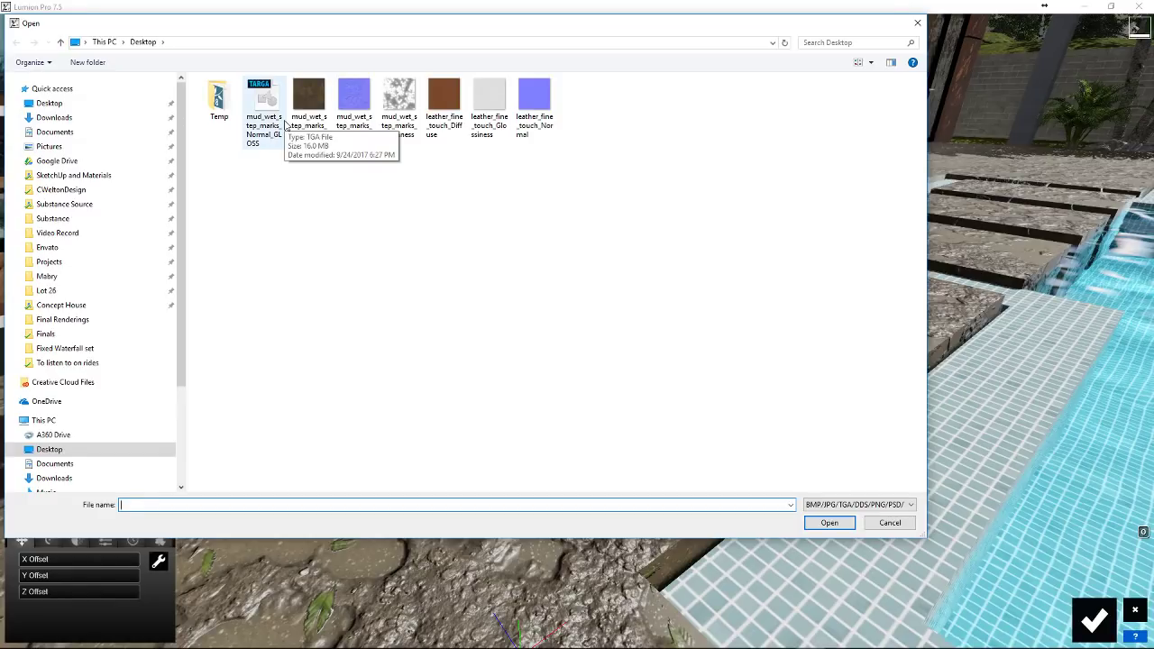
pyautogui.click(265, 110)
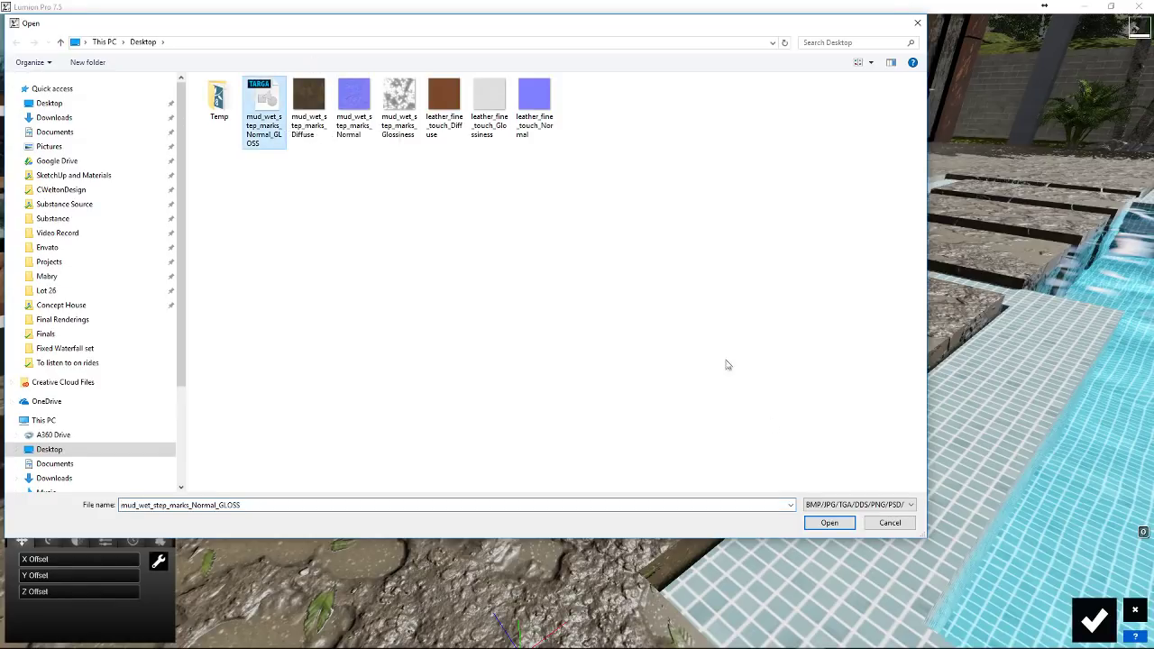
pyautogui.click(829, 522)
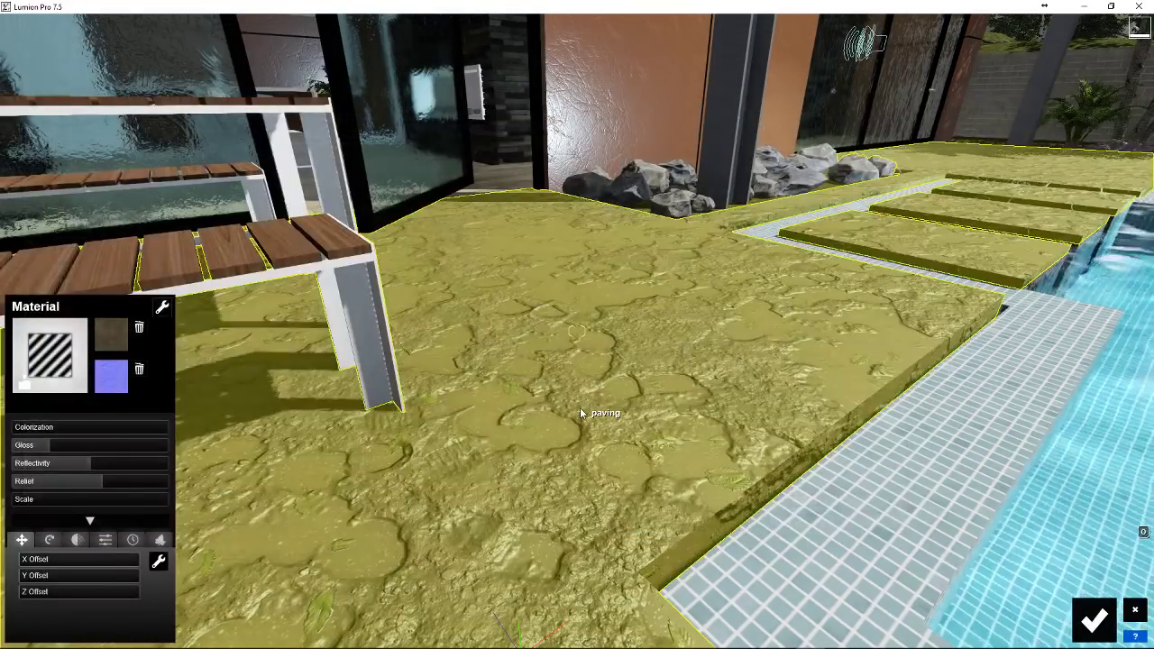
# Try a higher Gloss on the paving material and inspect the mud puddles up close
pyautogui.moveTo(631, 496); pyautogui.dragTo(631, 432, button='right')
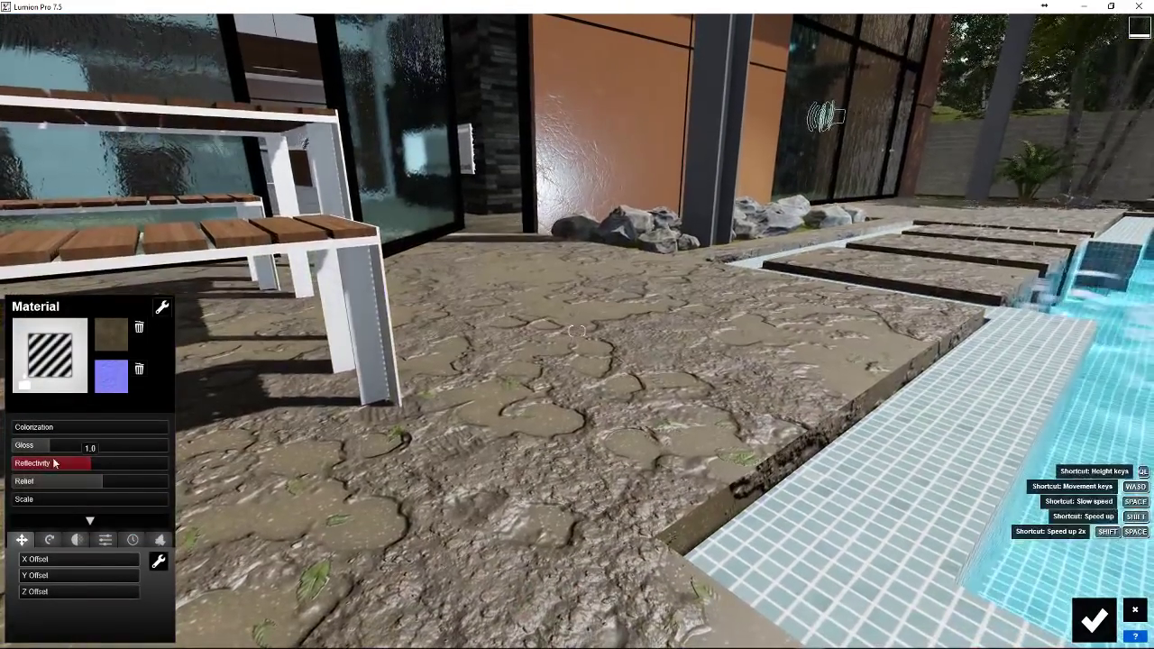
pyautogui.moveTo(71, 445); pyautogui.dragTo(95, 461)
pyautogui.press('a')
pyautogui.moveTo(577, 332); pyautogui.dragTo(505, 342, button='right')
pyautogui.press('w')
pyautogui.scroll(5, 576, 331)
pyautogui.press('o')
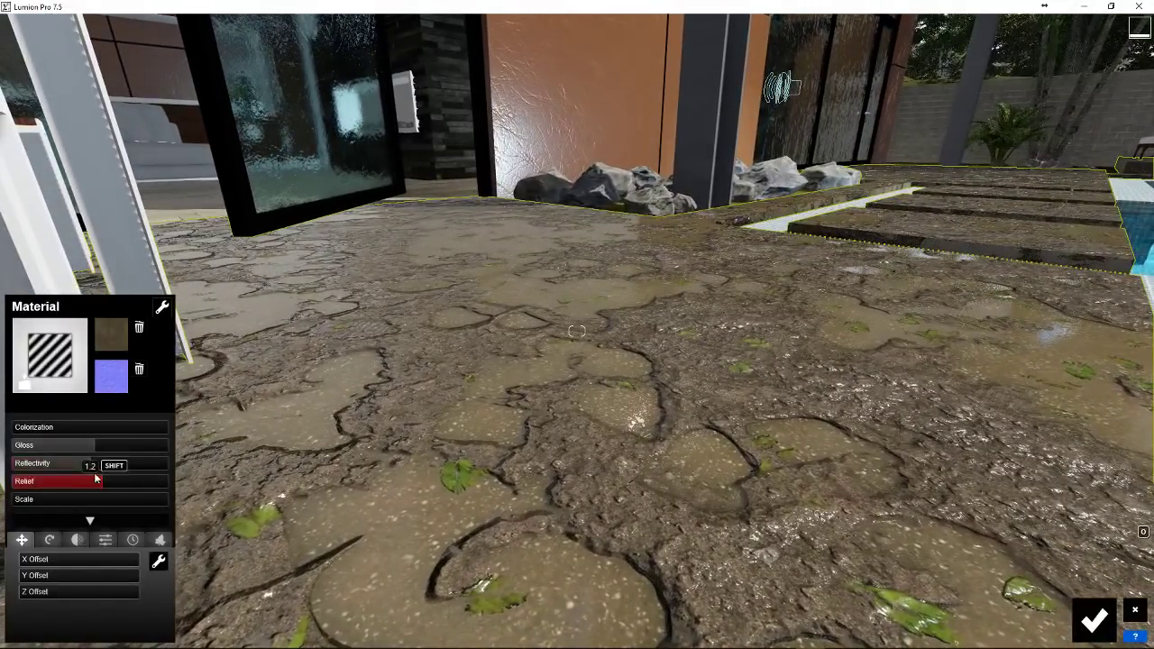
# Try slightly lower Gloss and Reflectivity on the paving and view the whole terrace from the pool side
pyautogui.moveTo(138, 462)
pyautogui.mouseDown()
pyautogui.moveTo(89, 464)
pyautogui.moveTo(167, 447)
pyautogui.moveTo(36, 455)
pyautogui.moveTo(99, 467)
pyautogui.moveTo(81, 469)
pyautogui.moveTo(99, 448)
pyautogui.moveTo(52, 453)
pyautogui.moveTo(88, 453)
pyautogui.mouseUp()
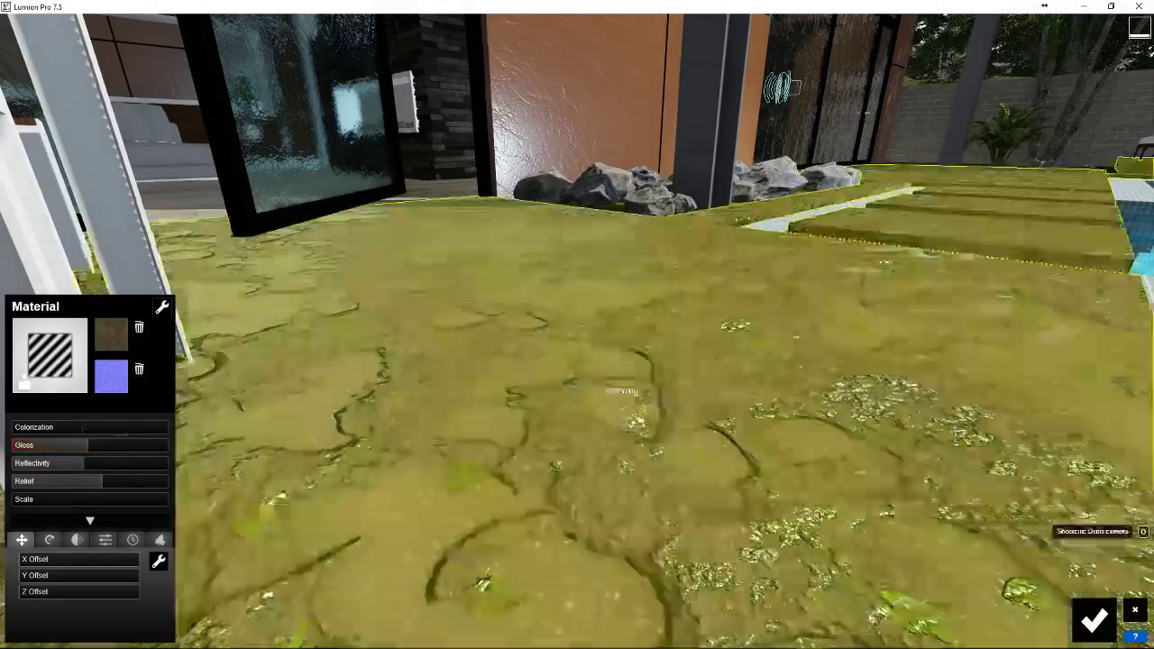
pyautogui.press('s')
pyautogui.moveTo(577, 330)
pyautogui.mouseDown(button='right')
pyautogui.moveTo(577, 423)
pyautogui.moveTo(577, 330)
pyautogui.moveTo(577, 379)
pyautogui.moveTo(559, 325)
pyautogui.moveTo(604, 364)
pyautogui.moveTo(577, 370)
pyautogui.moveTo(586, 477)
pyautogui.moveTo(586, 397)
pyautogui.moveTo(550, 306)
pyautogui.moveTo(604, 293)
pyautogui.moveTo(531, 266)
pyautogui.moveTo(566, 331)
pyautogui.mouseUp(button='right')
pyautogui.press('w')
pyautogui.press('w')
pyautogui.press('s')
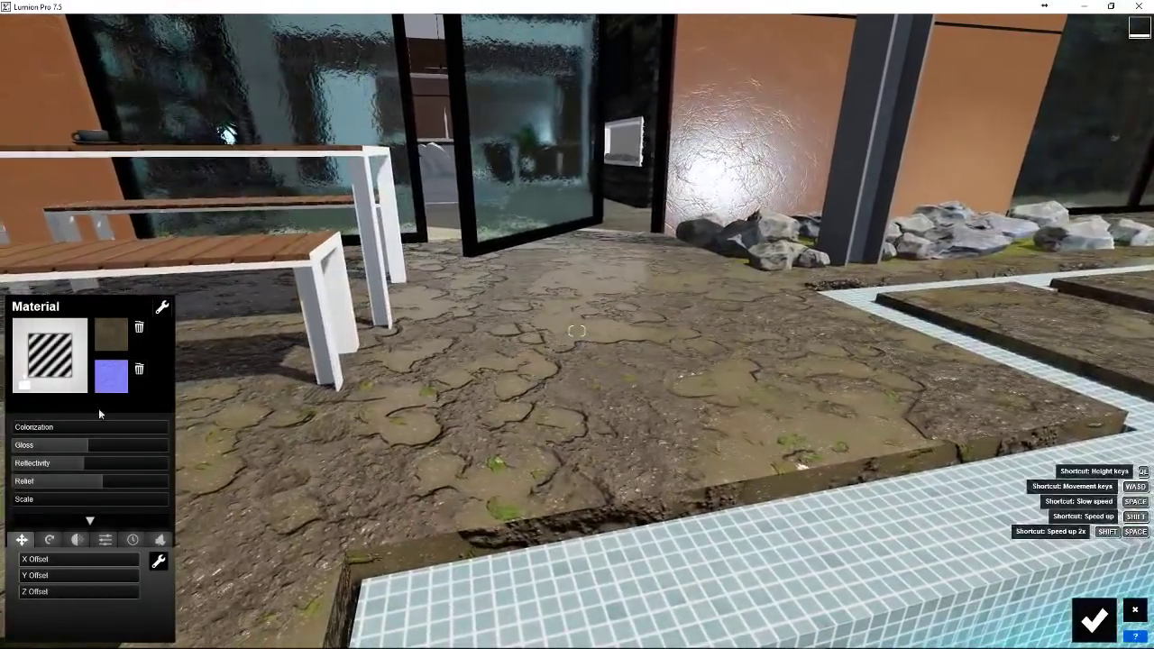
# Set the paving material's Gloss to 1.2 and check the wet mud close to the ground
pyautogui.moveTo(89, 460)
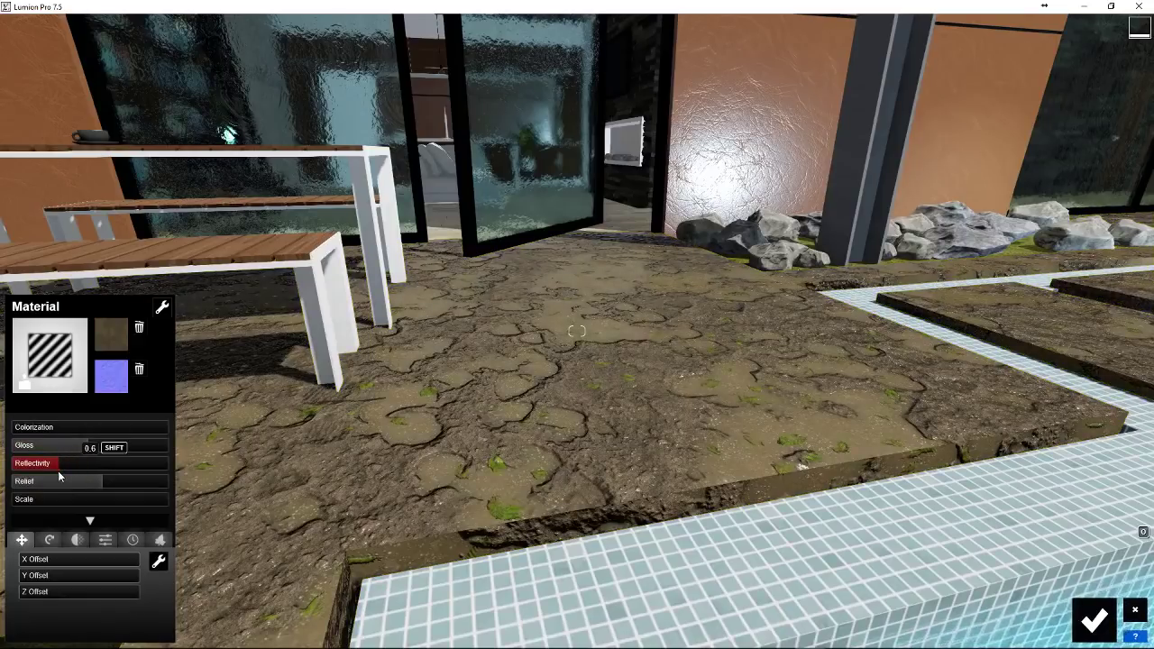
pyautogui.moveTo(88, 446); pyautogui.dragTo(106, 465)
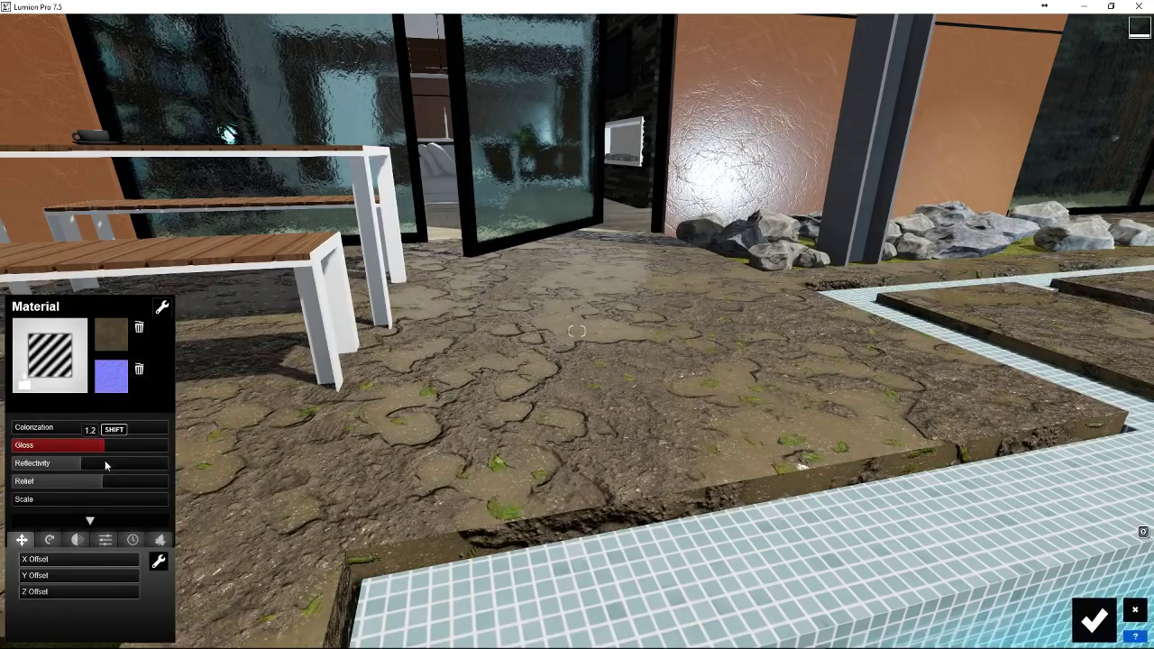
pyautogui.press('w')
pyautogui.press('e')
pyautogui.moveTo(625, 294); pyautogui.dragTo(863, 450, button='right')
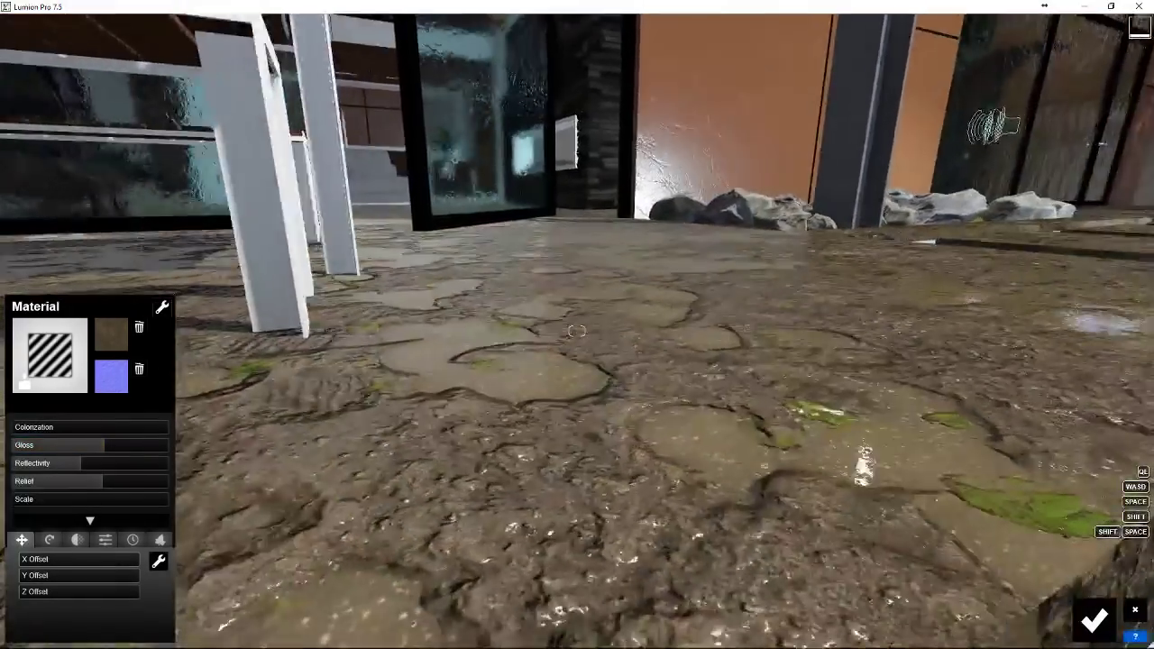
# Examine the reflections in the puddles and on the rough mud from several low and high viewpoints
pyautogui.press('a')
pyautogui.moveTo(577, 331); pyautogui.dragTo(603, 343, button='right')
pyautogui.press('q')
pyautogui.press('e')
pyautogui.press('e')
pyautogui.press('d')
pyautogui.press('d')
pyautogui.press('w')
pyautogui.press('a')
pyautogui.press('q')
# Set the paving material's Reflectivity to 1.1 and view the terrace and pool edge from farther back
pyautogui.moveTo(84, 464)
pyautogui.mouseDown()
pyautogui.moveTo(65, 466)
pyautogui.moveTo(139, 470)
pyautogui.moveTo(88, 470)
pyautogui.moveTo(99, 475)
pyautogui.mouseUp()
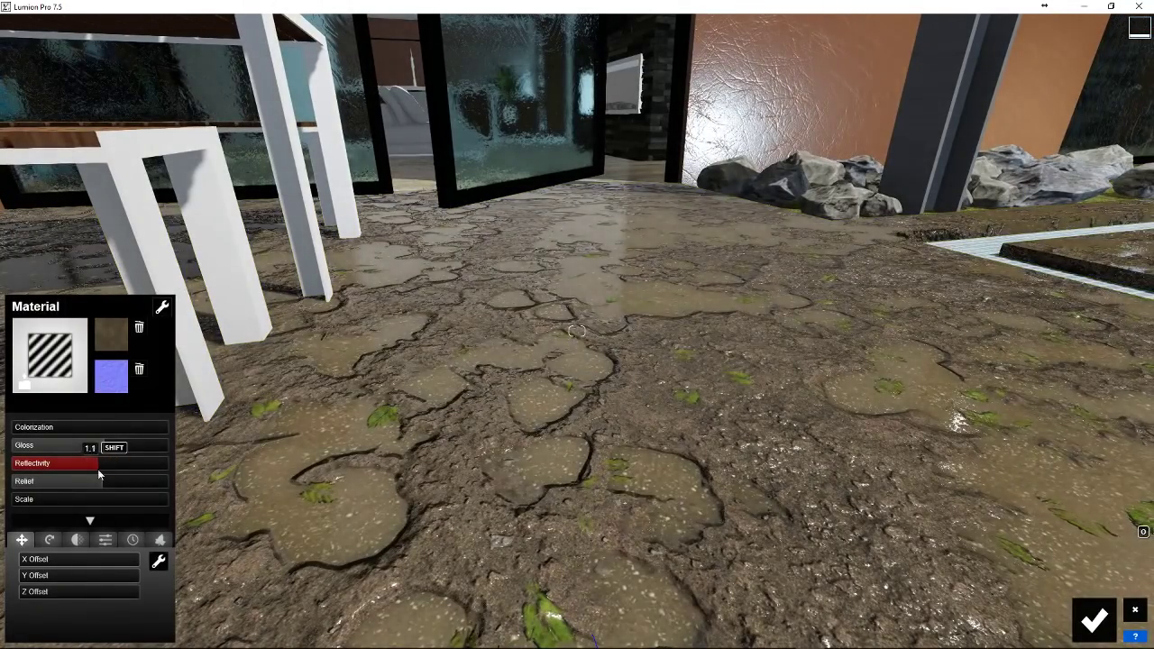
pyautogui.press('q')
pyautogui.moveTo(576, 330); pyautogui.dragTo(631, 352, button='right')
pyautogui.press('s')
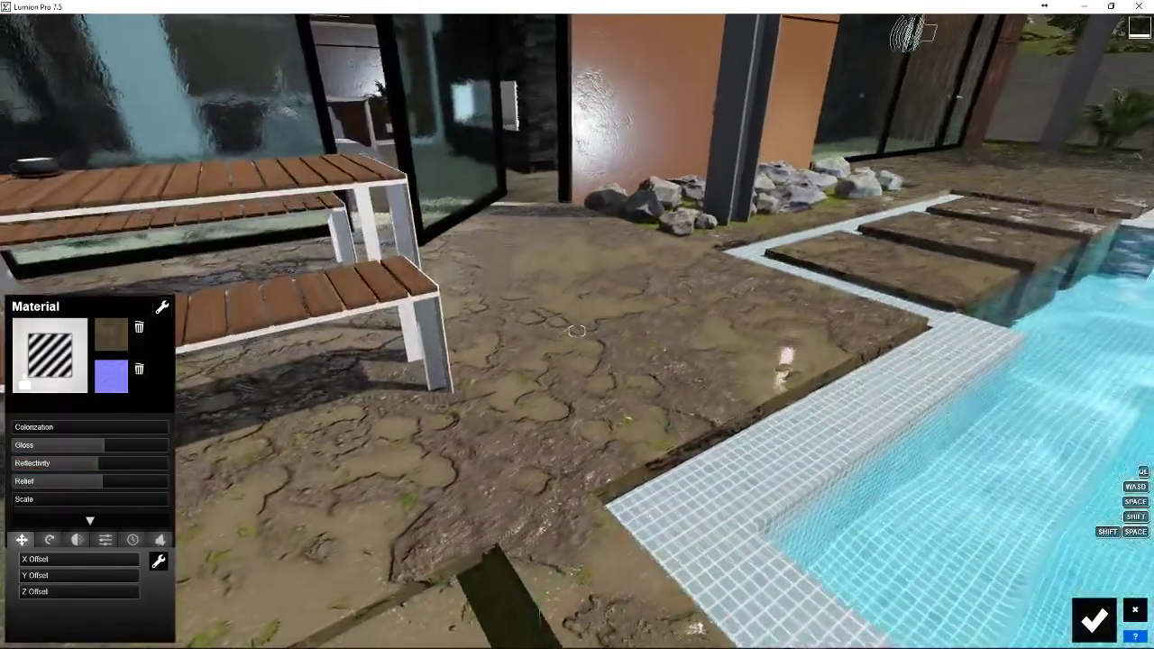
# Replace the paving's normal map with the plain mud_wet_step_marks_Normal file for comparison
pyautogui.click(111, 376)
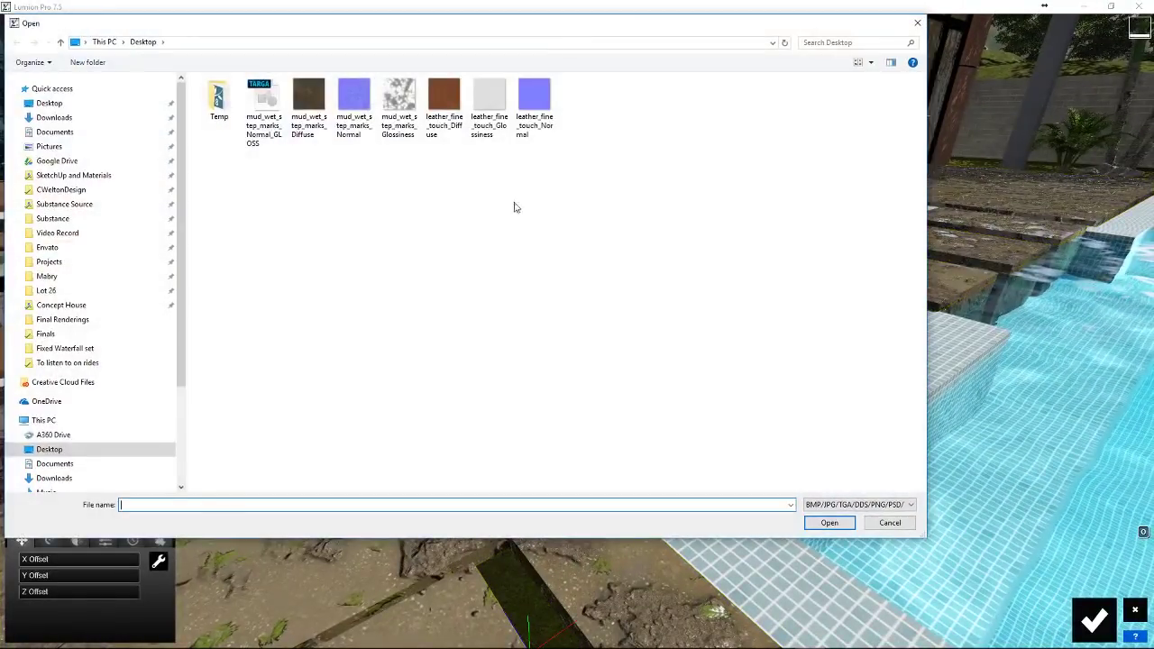
pyautogui.click(350, 100)
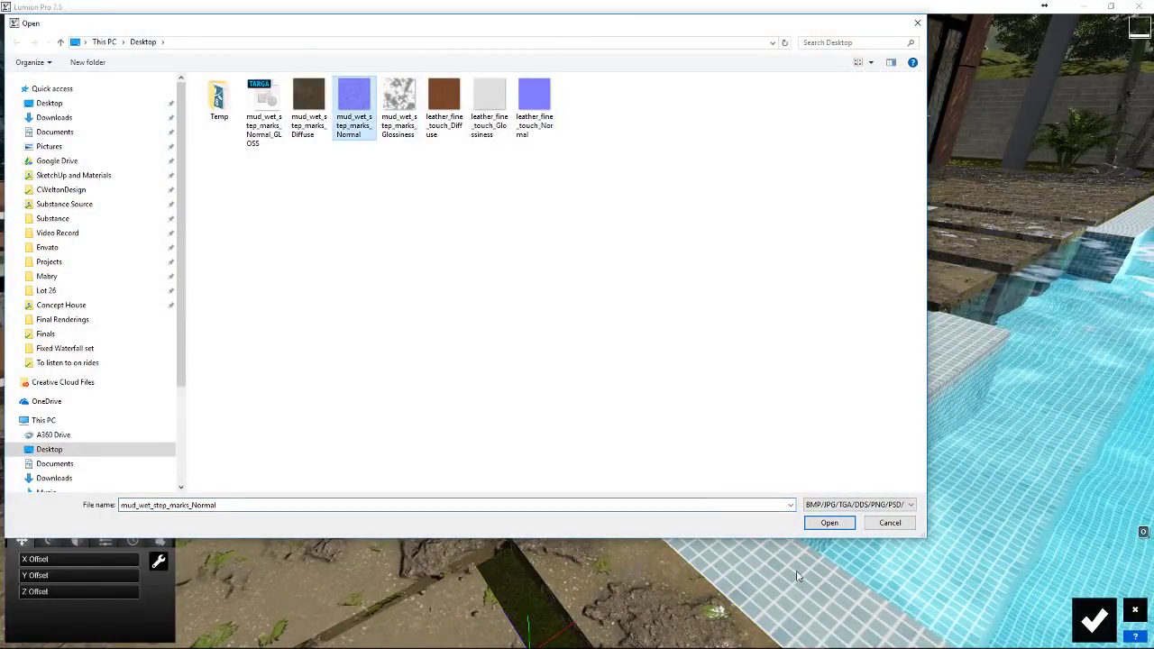
pyautogui.click(829, 522)
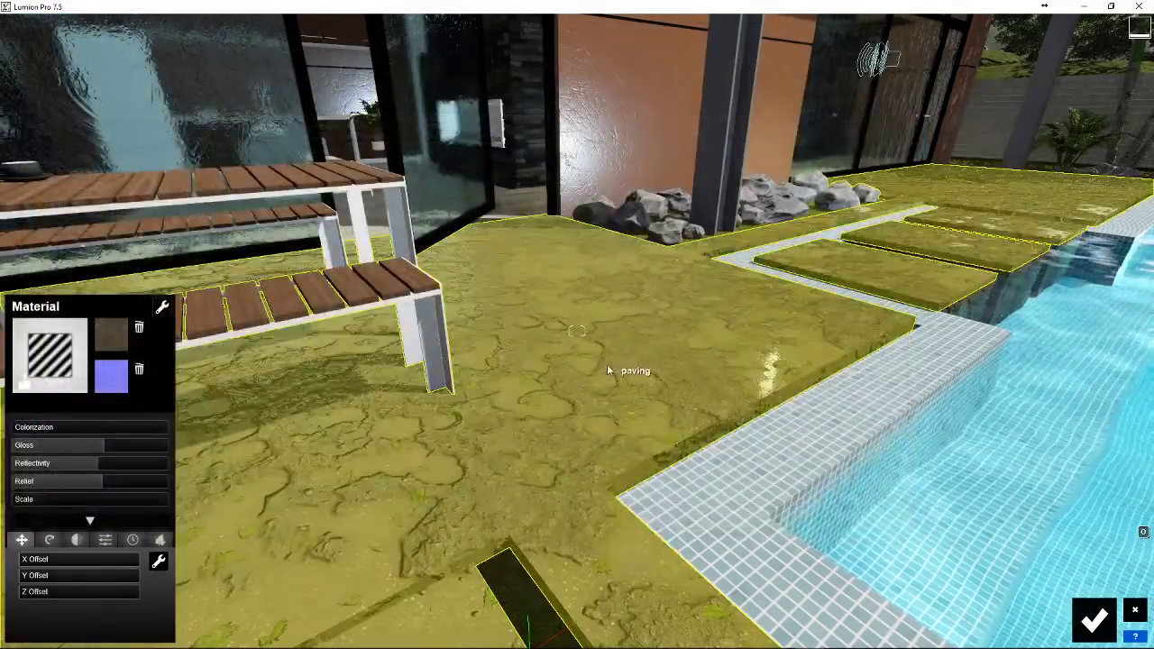
# Inspect the plain normal map near the ground, then replace the paving's normal map with mud_wet_step_marks_Normal_GLOSS
pyautogui.press('w')
pyautogui.moveTo(577, 330); pyautogui.dragTo(577, 302, button='right')
pyautogui.press('e')
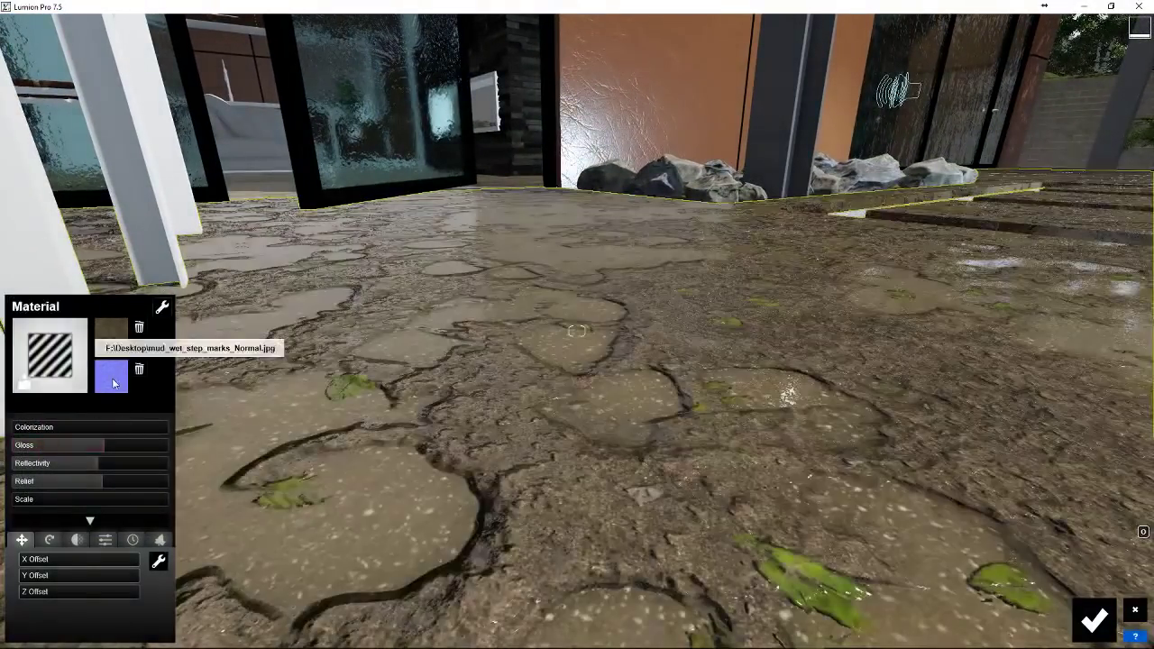
pyautogui.click(112, 382)
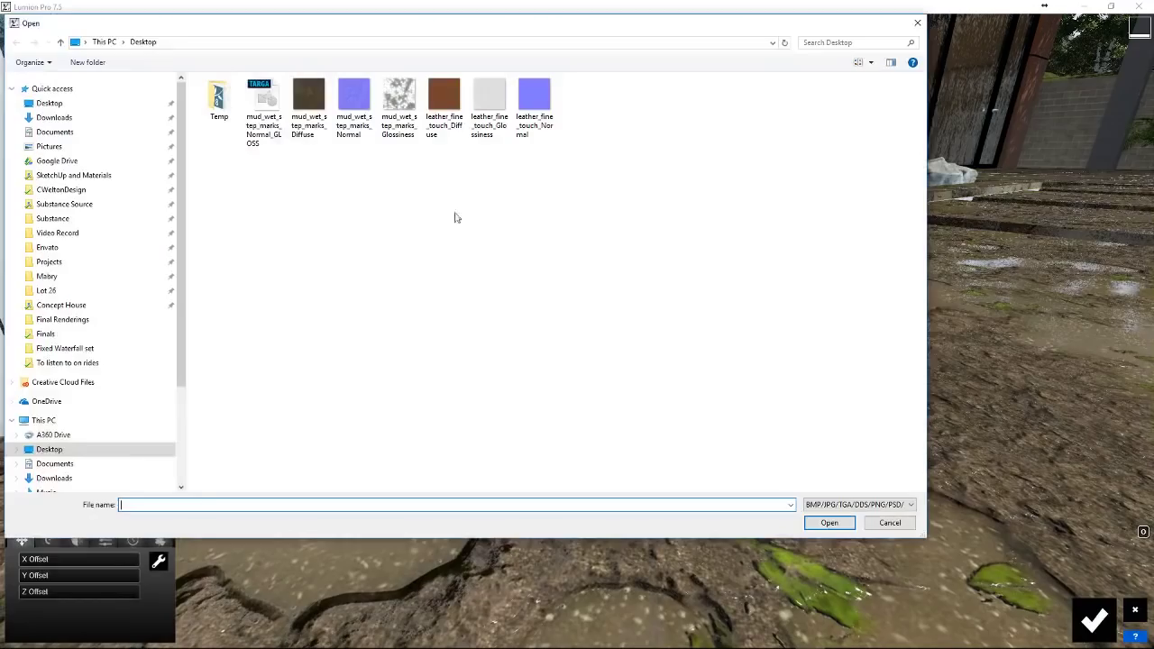
pyautogui.click(279, 99)
pyautogui.click(829, 523)
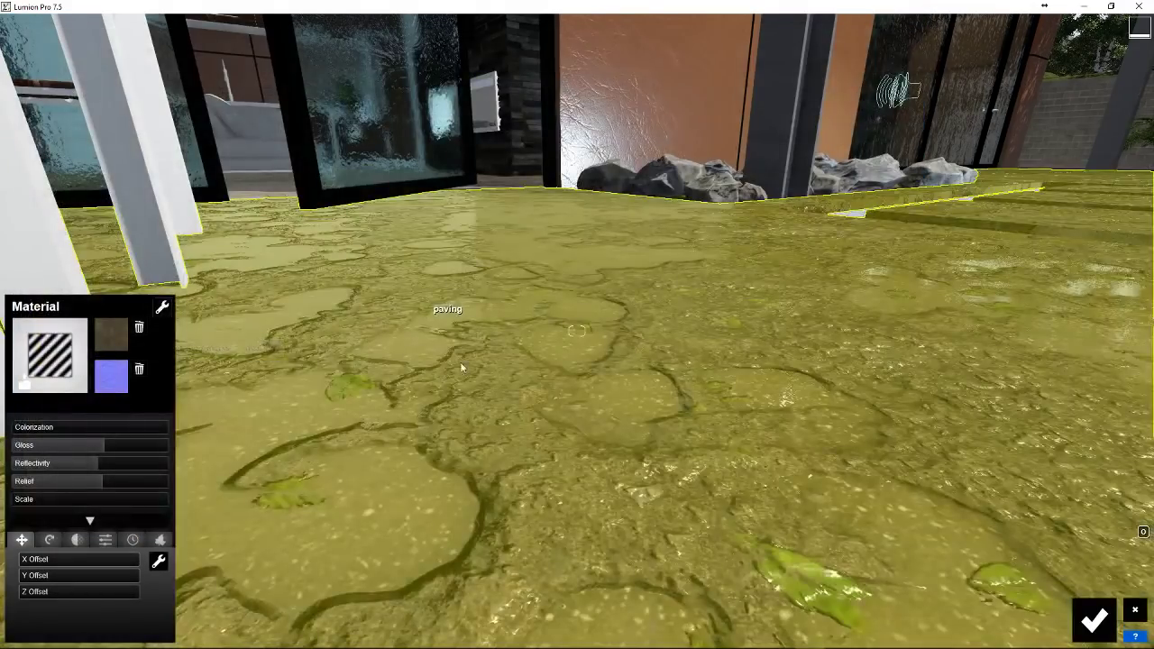
# View the glossy mud paving from above the pool edge and back toward the house facade
pyautogui.press('s')
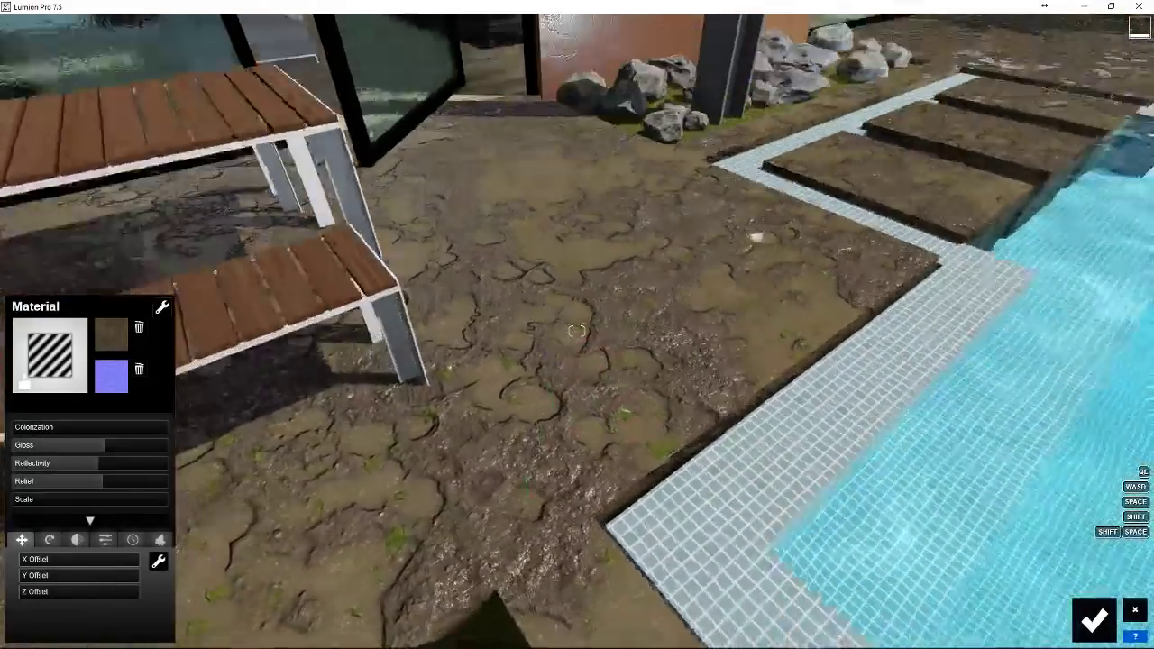
pyautogui.press('a')
pyautogui.moveTo(577, 331); pyautogui.dragTo(577, 331, button='right')
pyautogui.press('w')
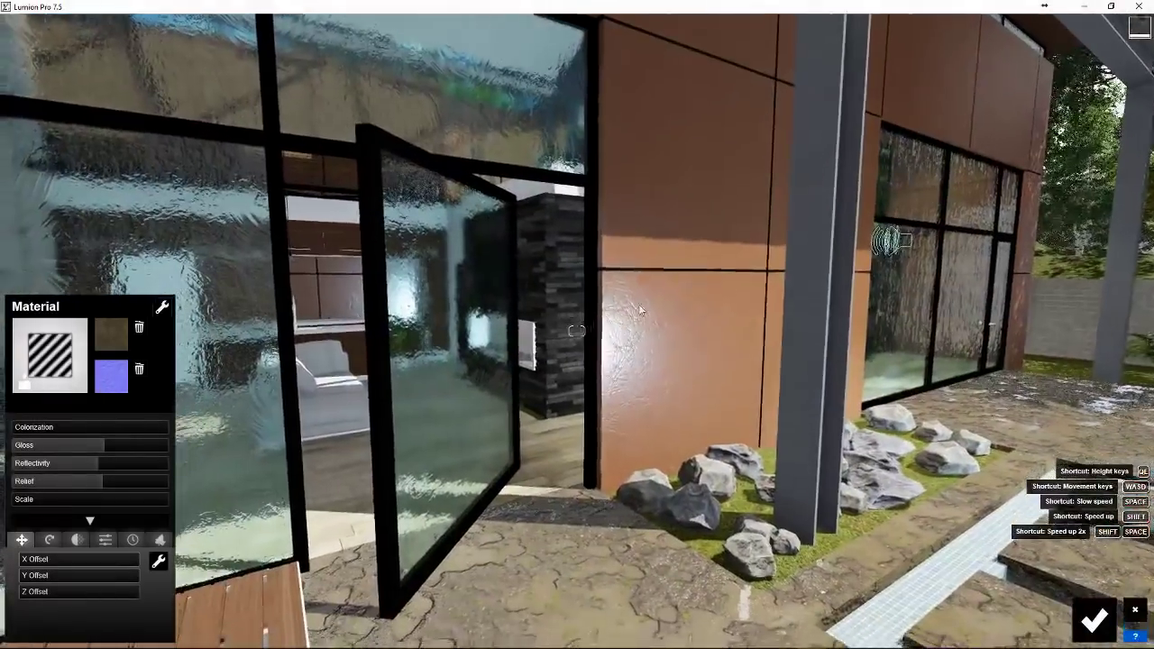
# Switch to Photoshop, open the leather_fine_touch Diffuse, Normal and Glossiness images from the Desktop, and close the Diffuse image
pyautogui.click(103, 638)
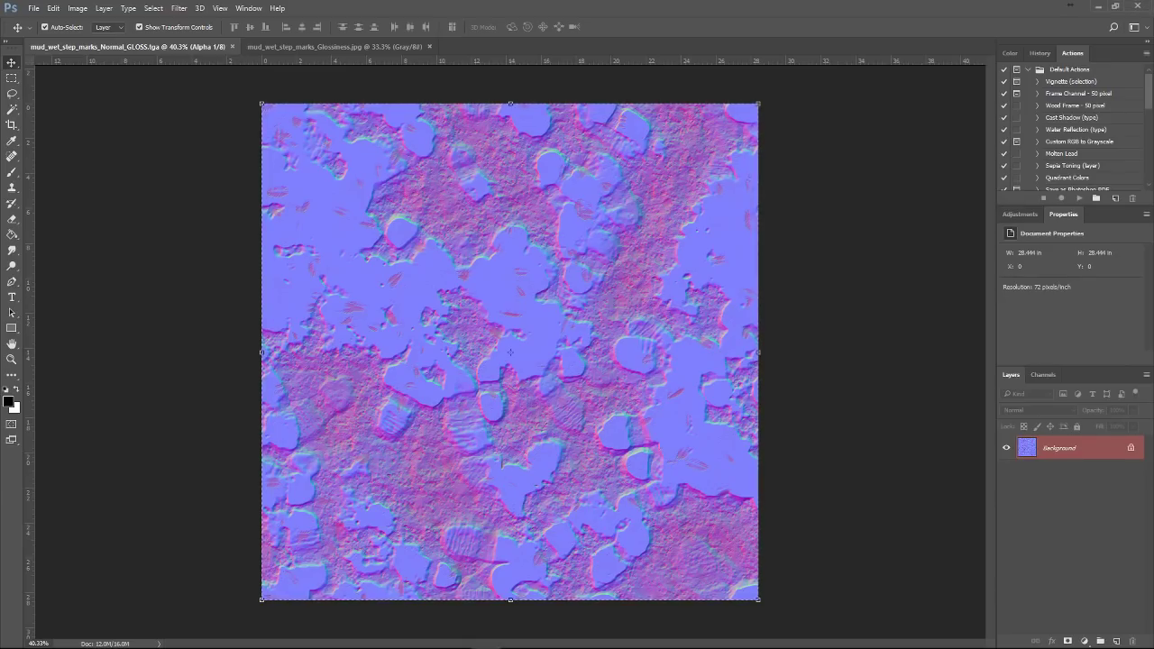
pyautogui.hotkey('alt', 'Tab')
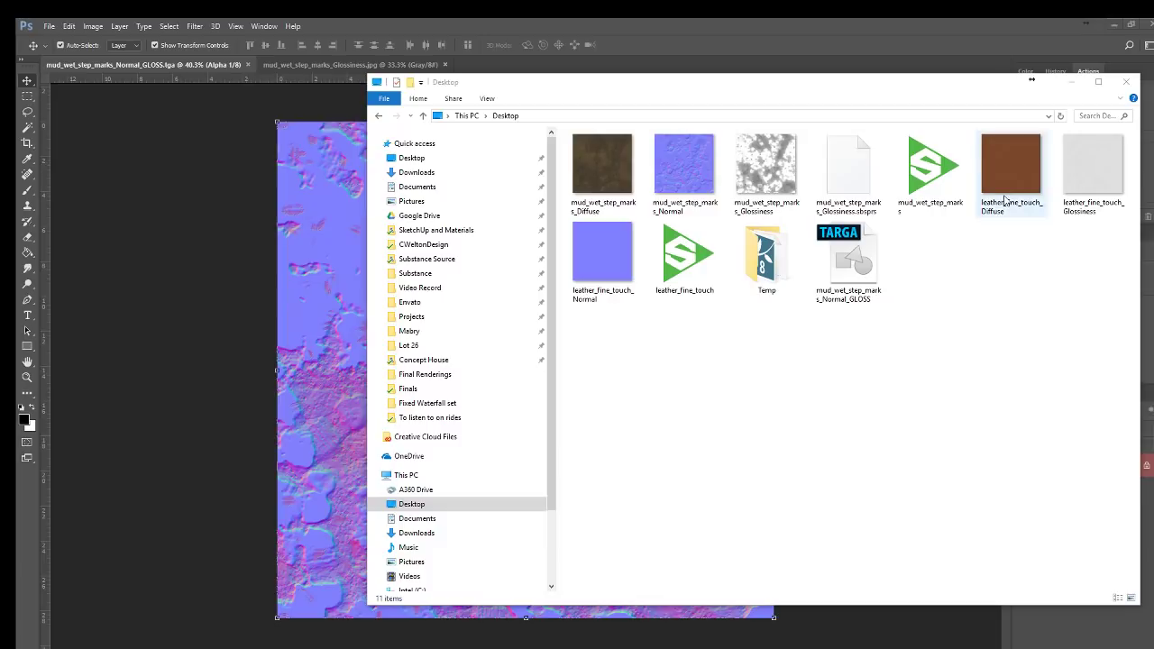
pyautogui.click(989, 180)
pyautogui.press('Return')
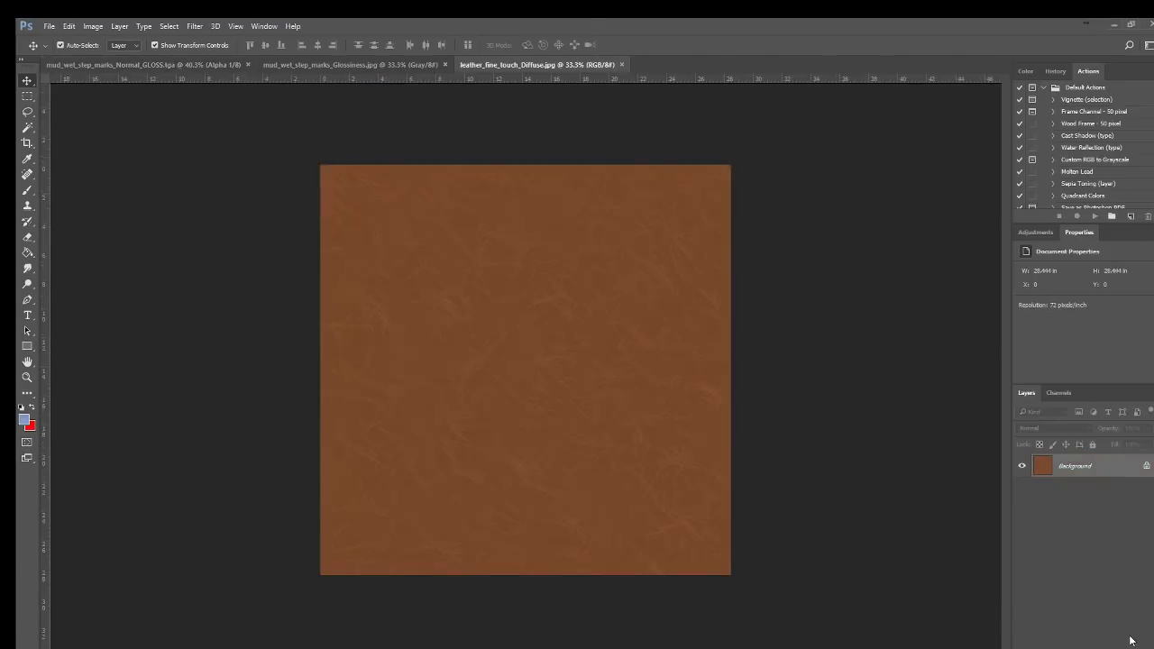
pyautogui.hotkey('alt', 'Tab')
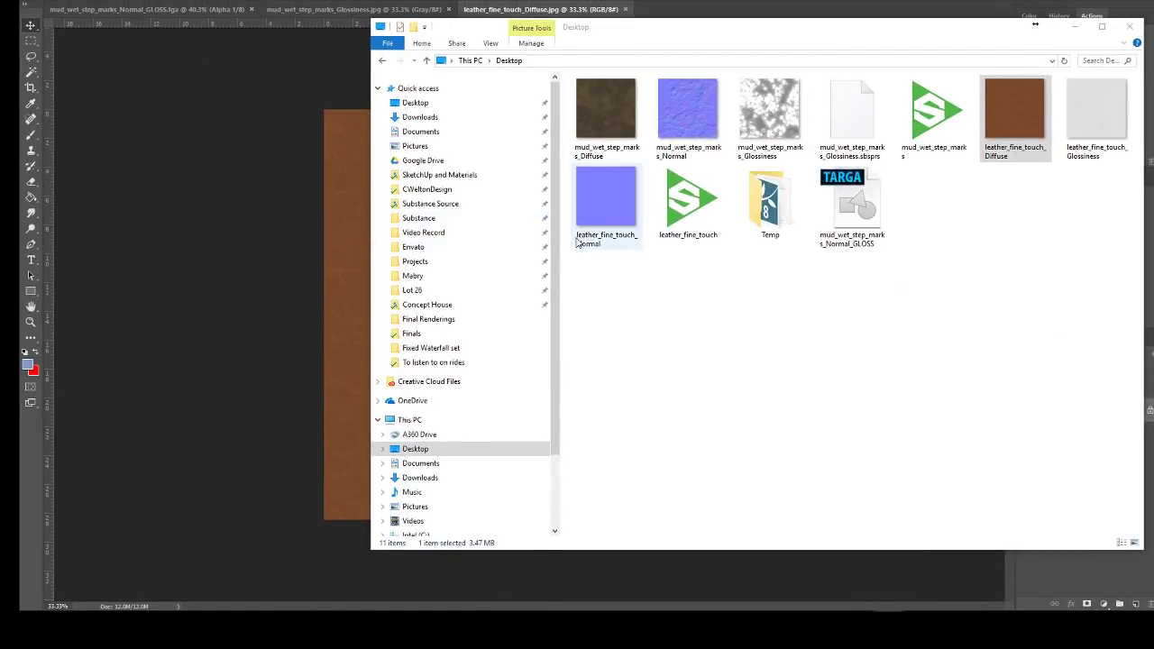
pyautogui.click(578, 242)
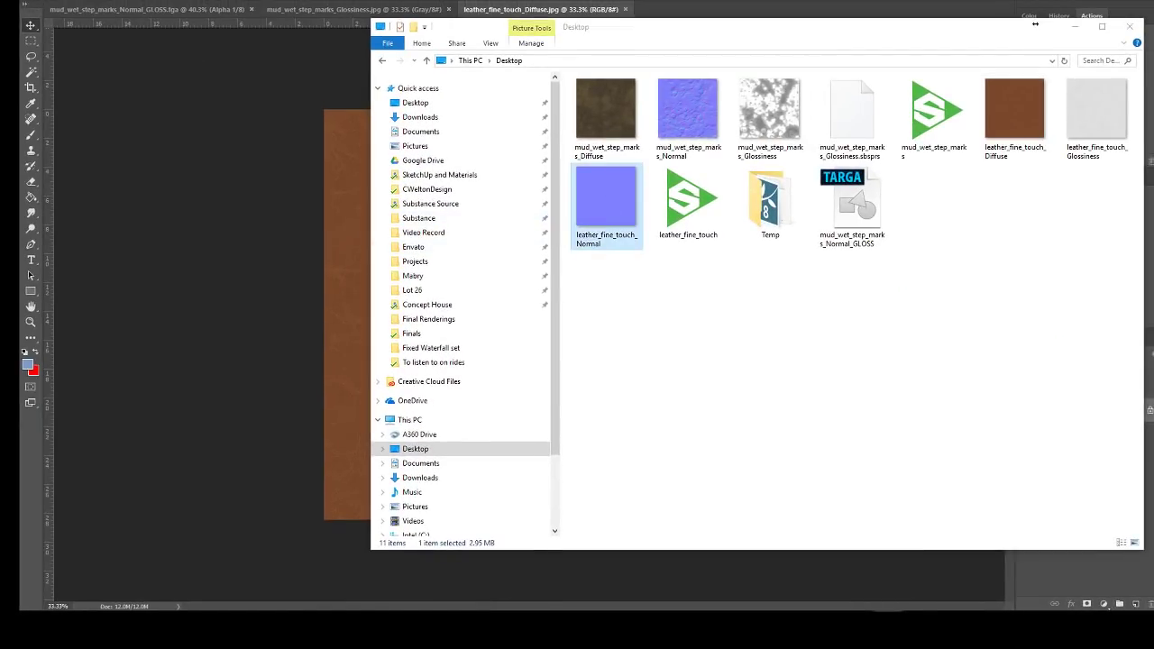
pyautogui.press('Return')
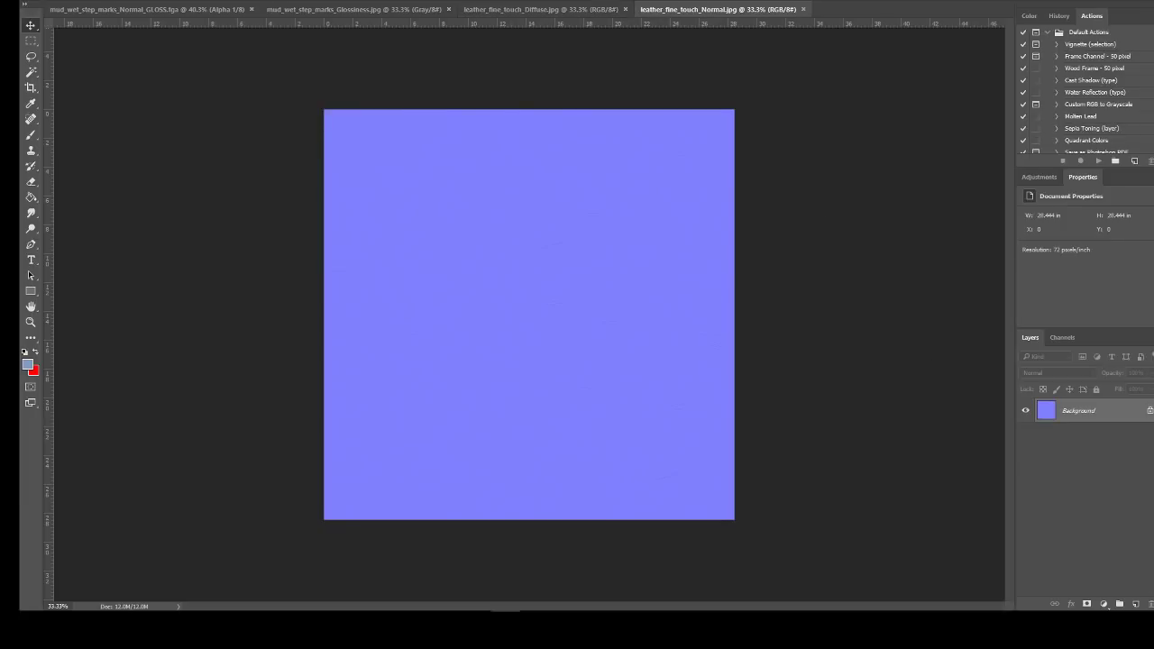
pyautogui.hotkey('alt', 'Tab')
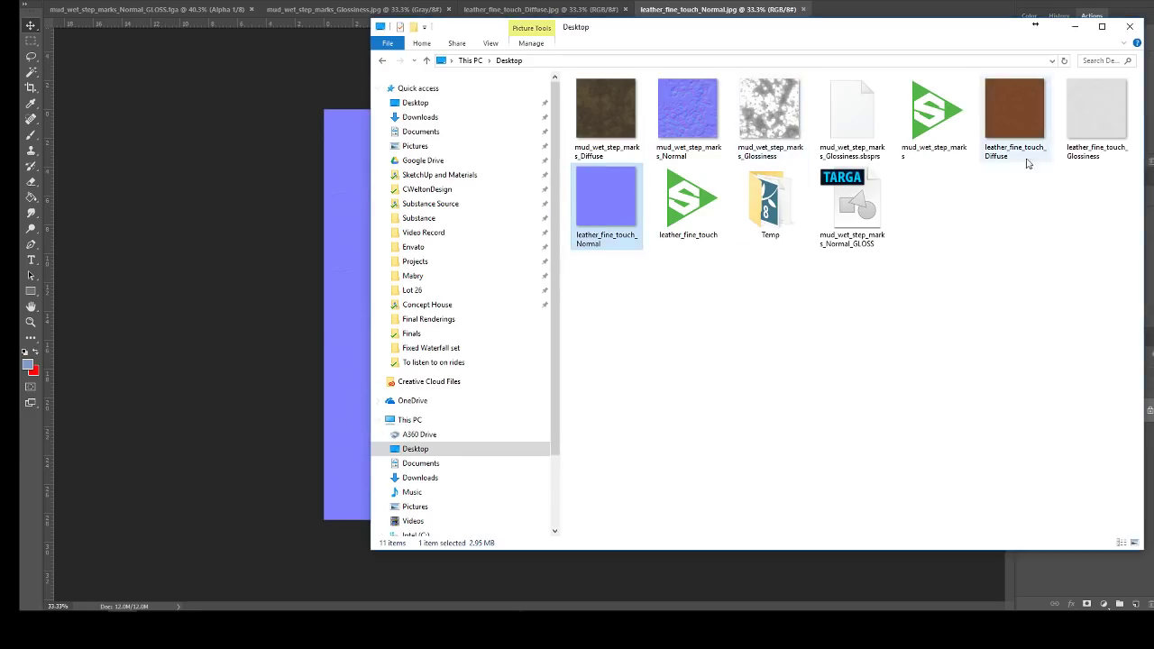
pyautogui.click(1097, 153)
pyautogui.press('Return')
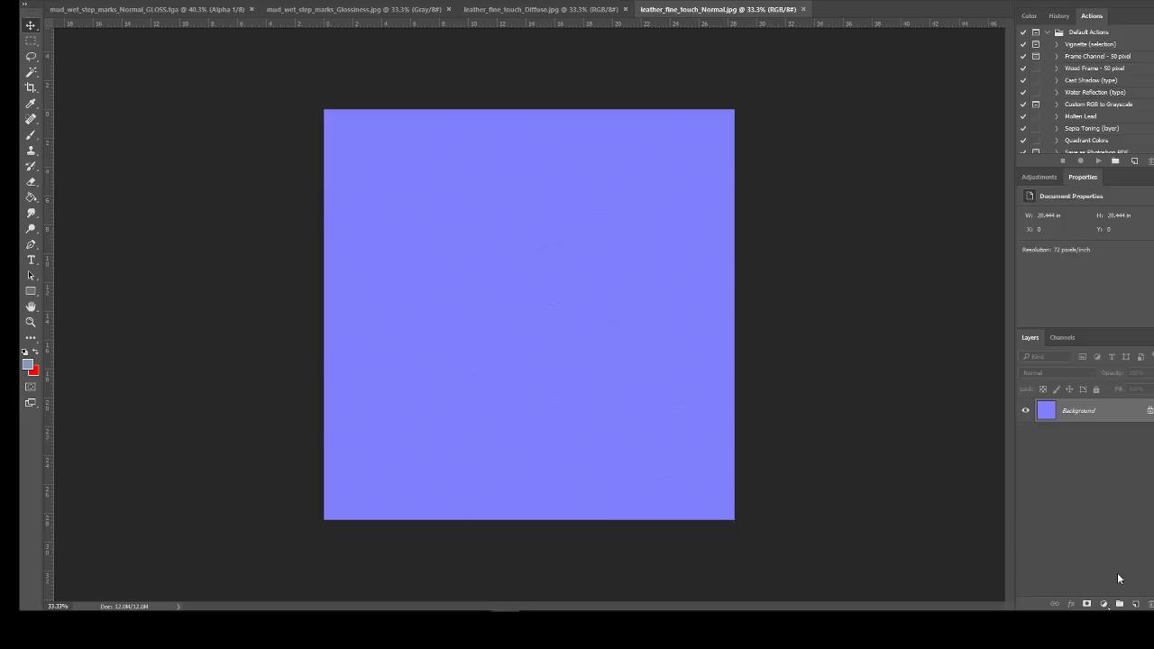
pyautogui.click(534, 9)
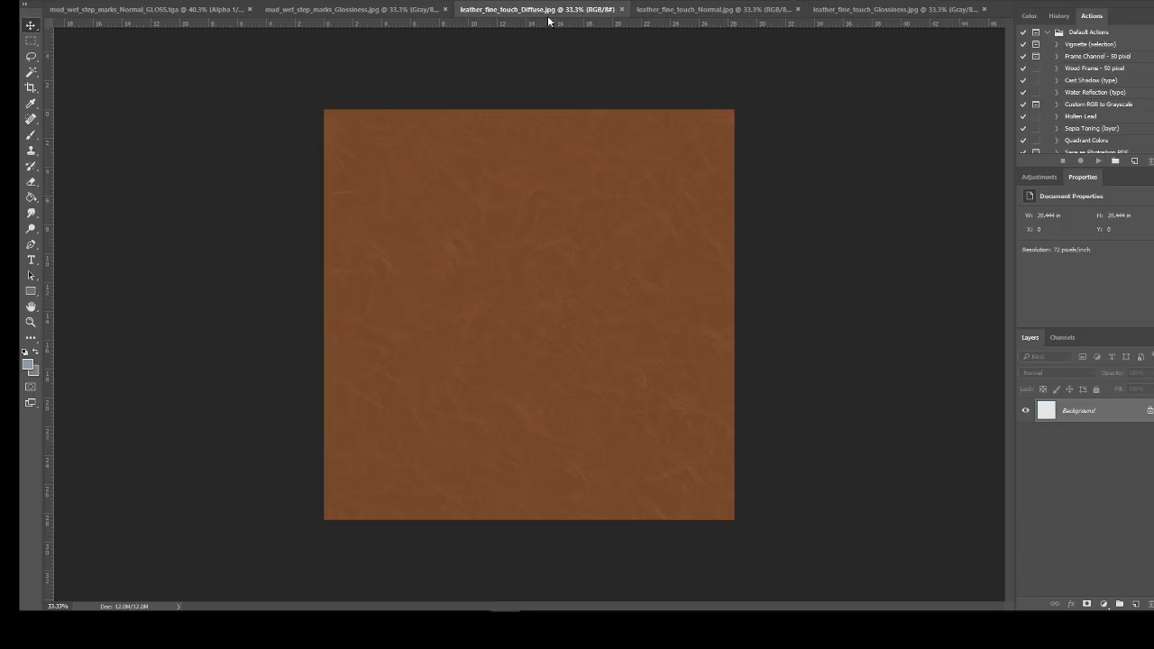
pyautogui.click(618, 9)
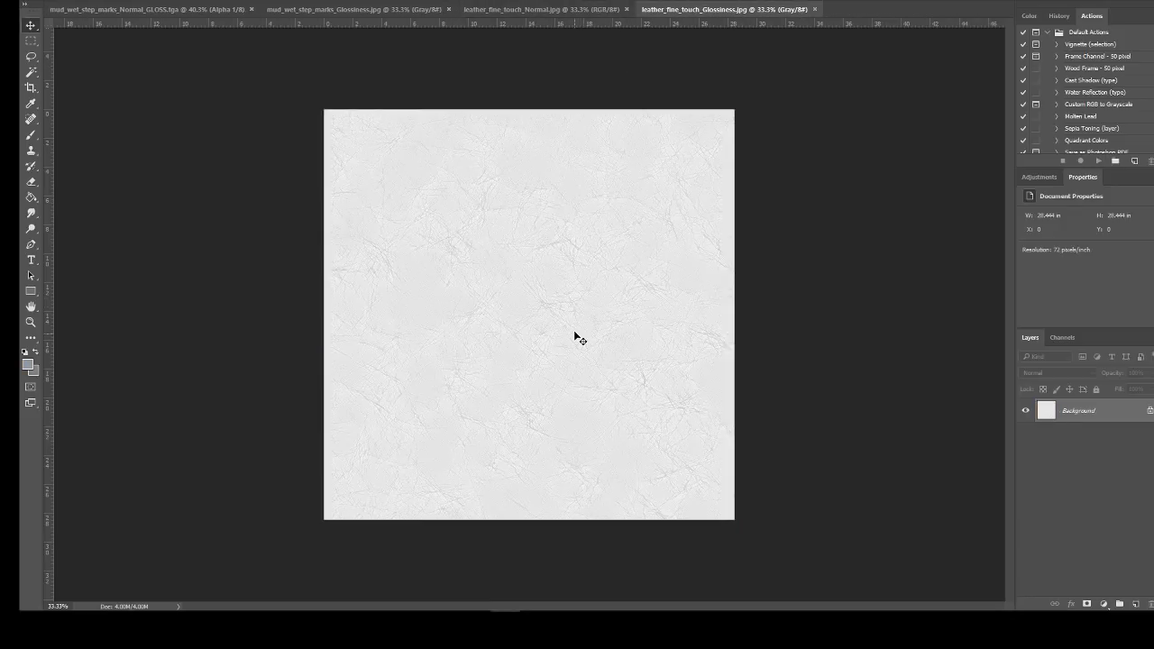
# Copy the whole leather glossiness image into a new alpha channel of leather_fine_touch_Normal and show it together with the RGB channels
pyautogui.hotkey('ctrl', 'a')
pyautogui.hotkey('ctrl', 't')
pyautogui.click(531, 11)
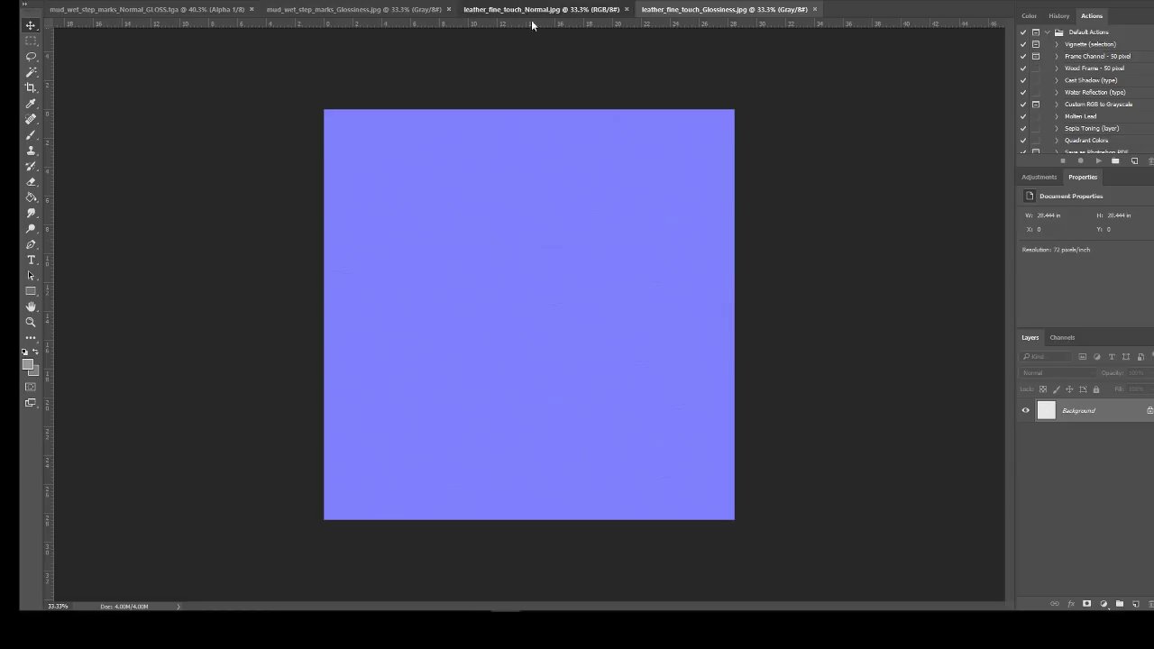
pyautogui.click(1061, 337)
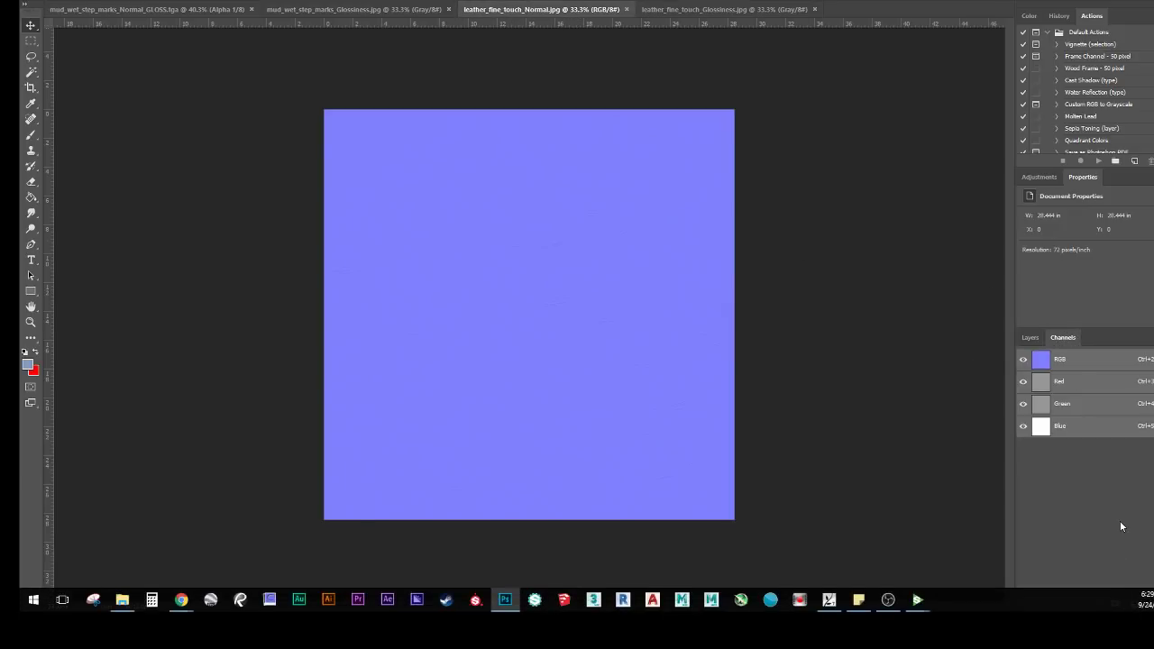
pyautogui.click(1133, 603)
pyautogui.hotkey('ctrl', 'v')
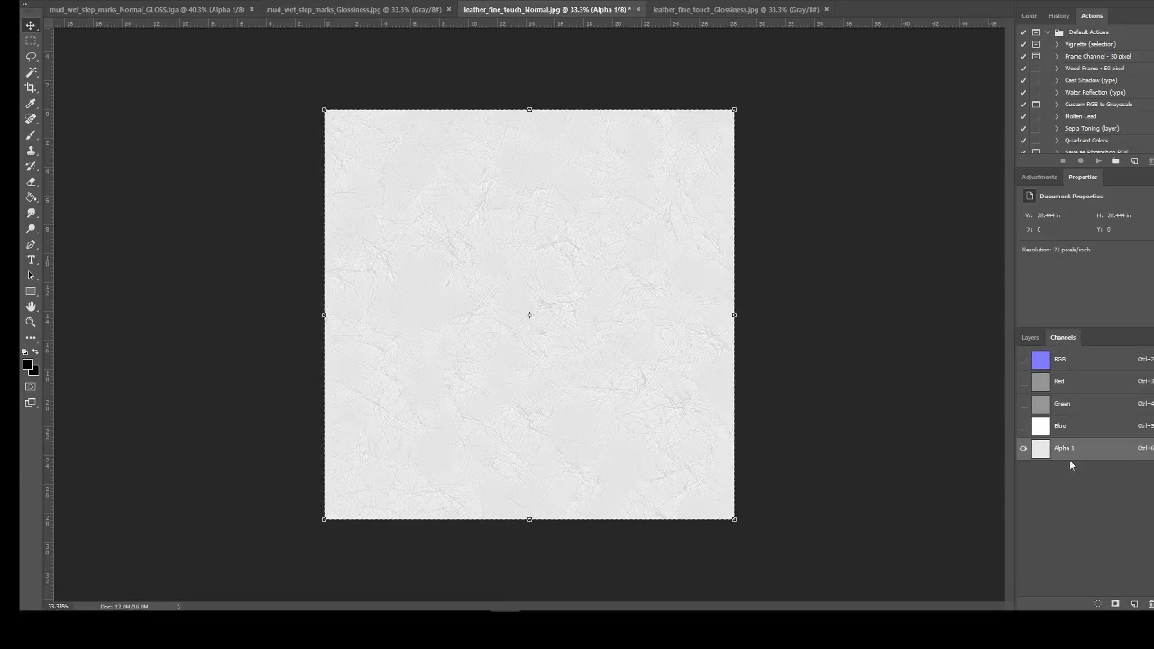
pyautogui.click(1037, 358)
pyautogui.click(1032, 340)
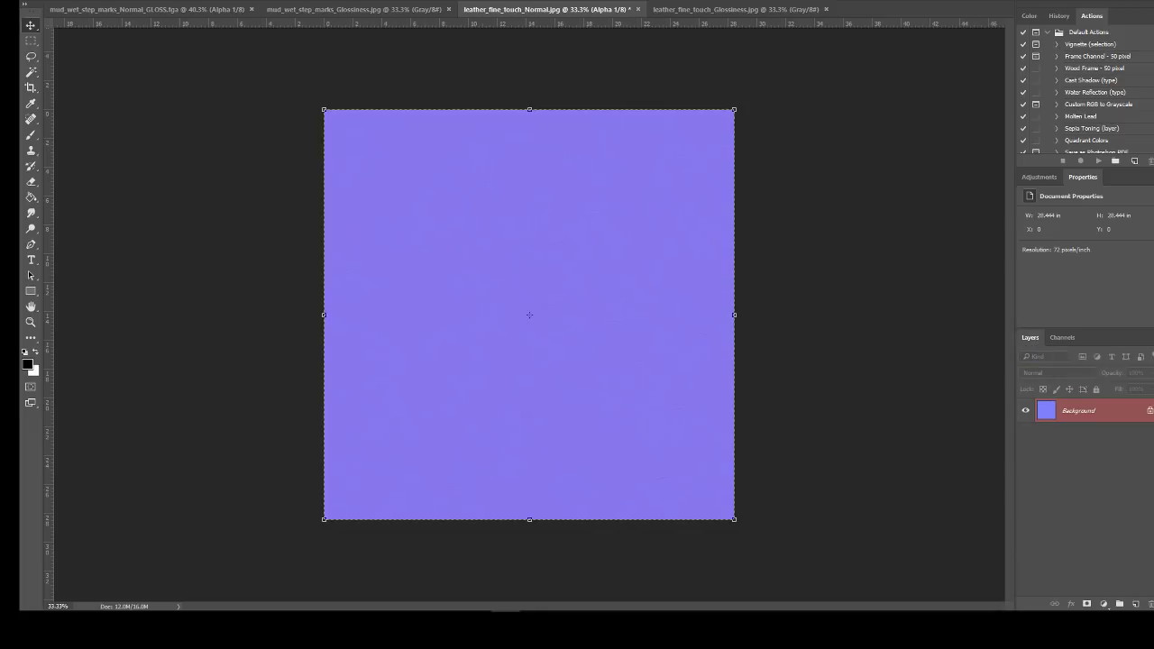
# Save the leather normal map as the Targa file leather_fine_touch_Normal_GLOSS with alpha channels at 32 bits/pixel
pyautogui.click(68, 0)
pyautogui.moveTo(52, 0)
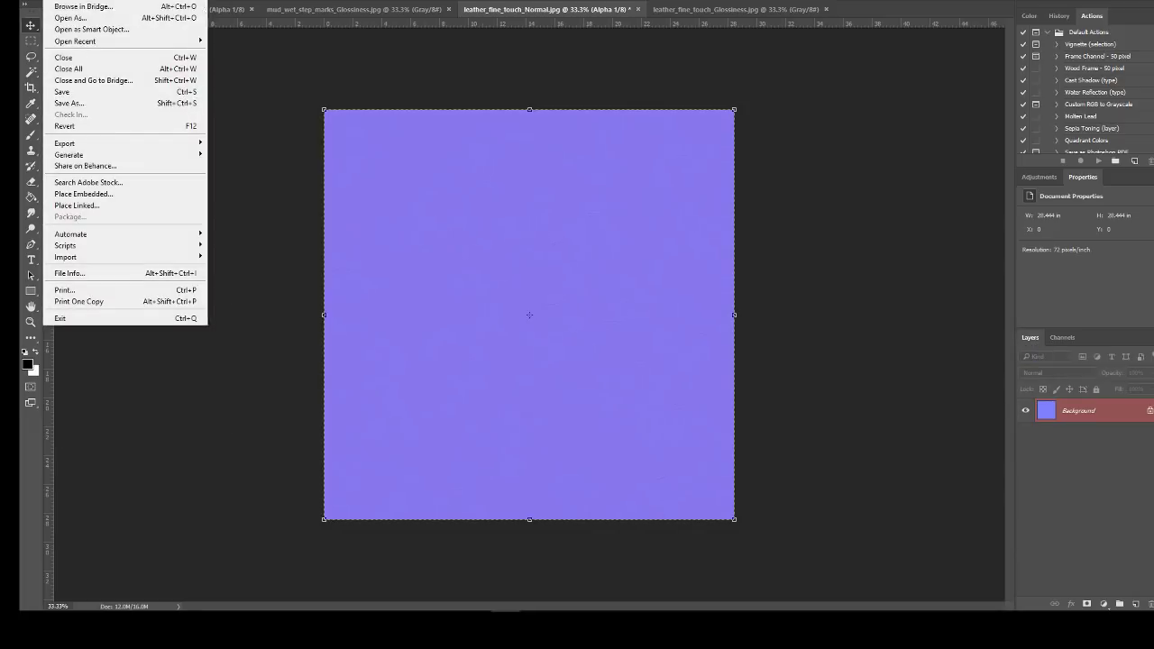
pyautogui.click(93, 106)
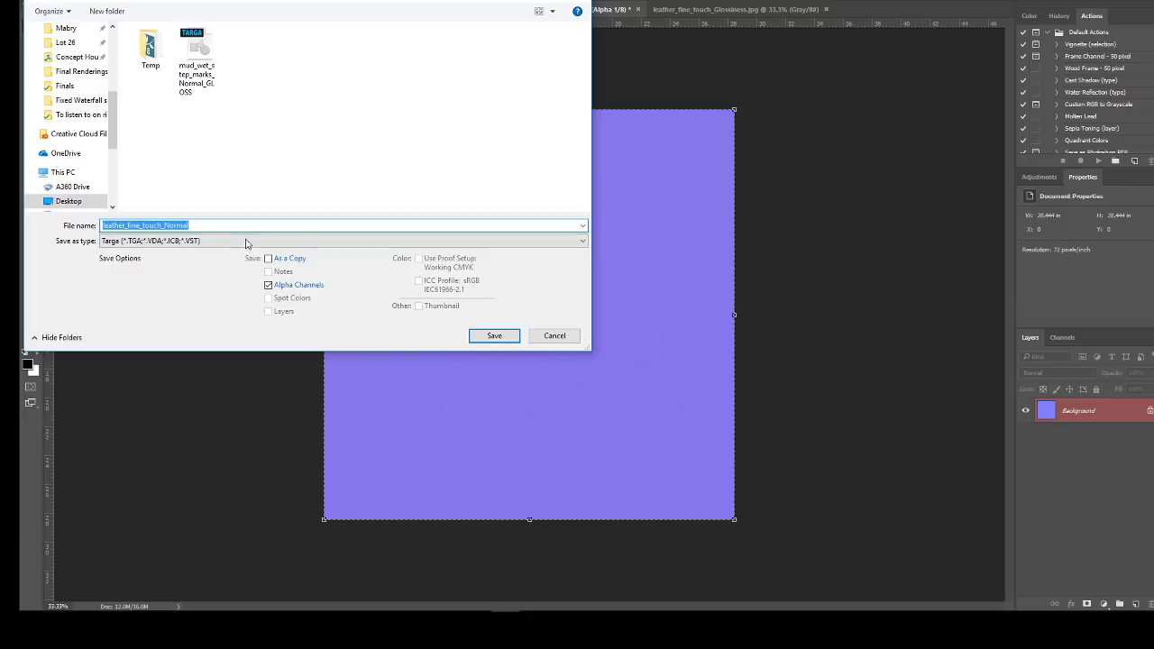
pyautogui.click(258, 227)
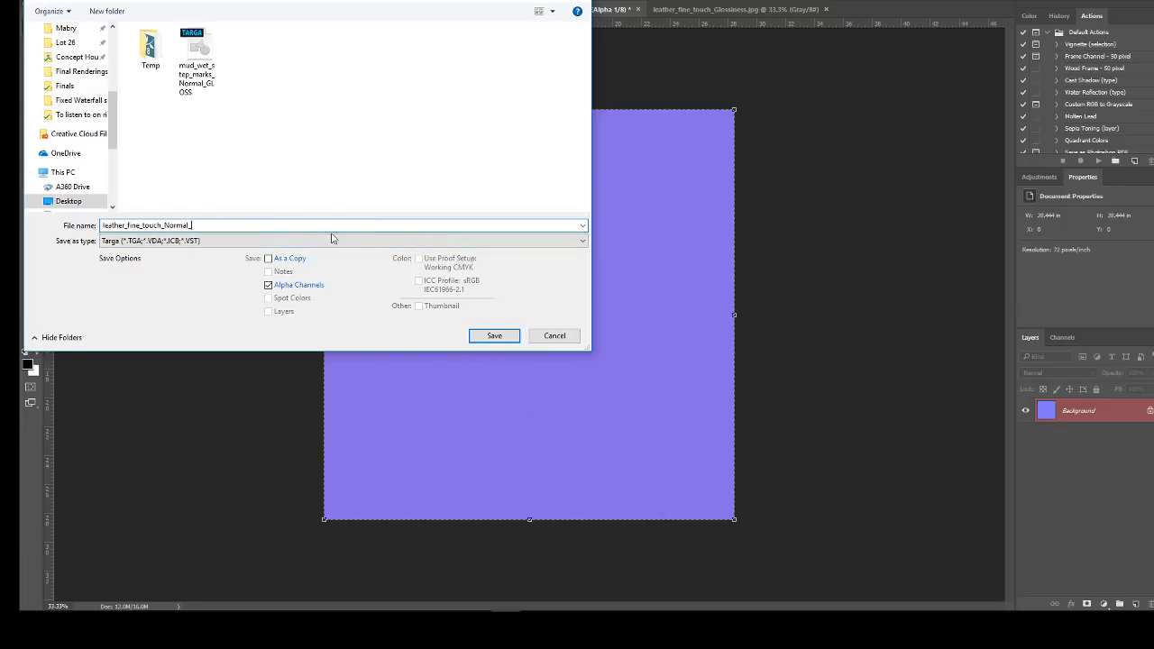
pyautogui.write('_GLOSS')
pyautogui.press('Return')
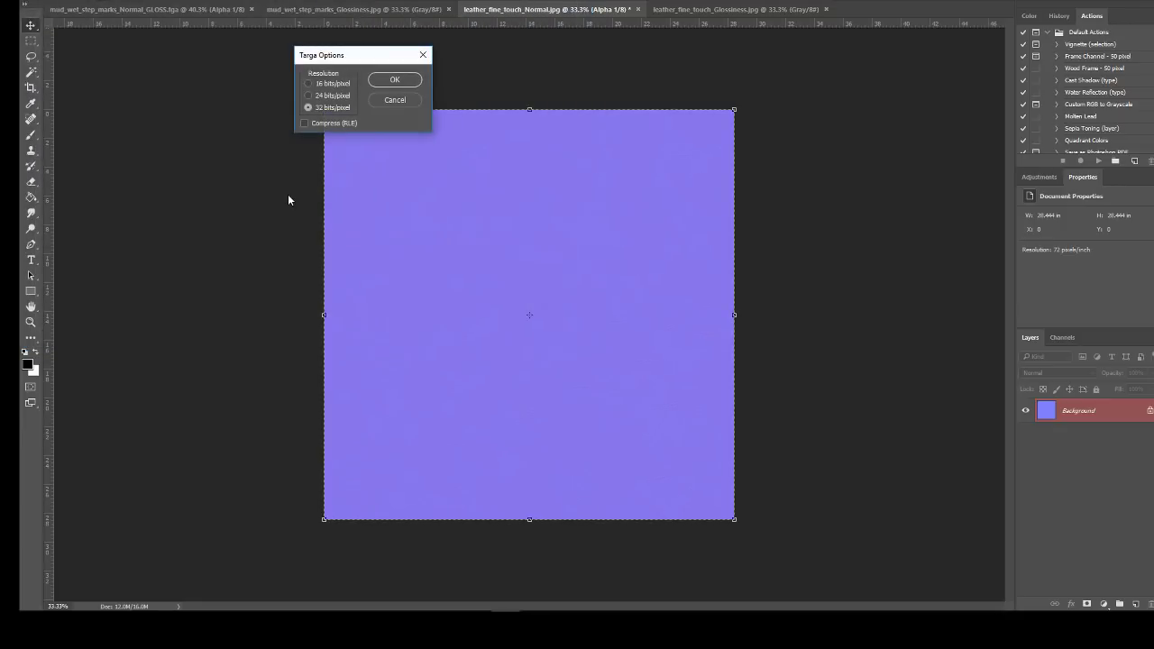
pyautogui.click(385, 79)
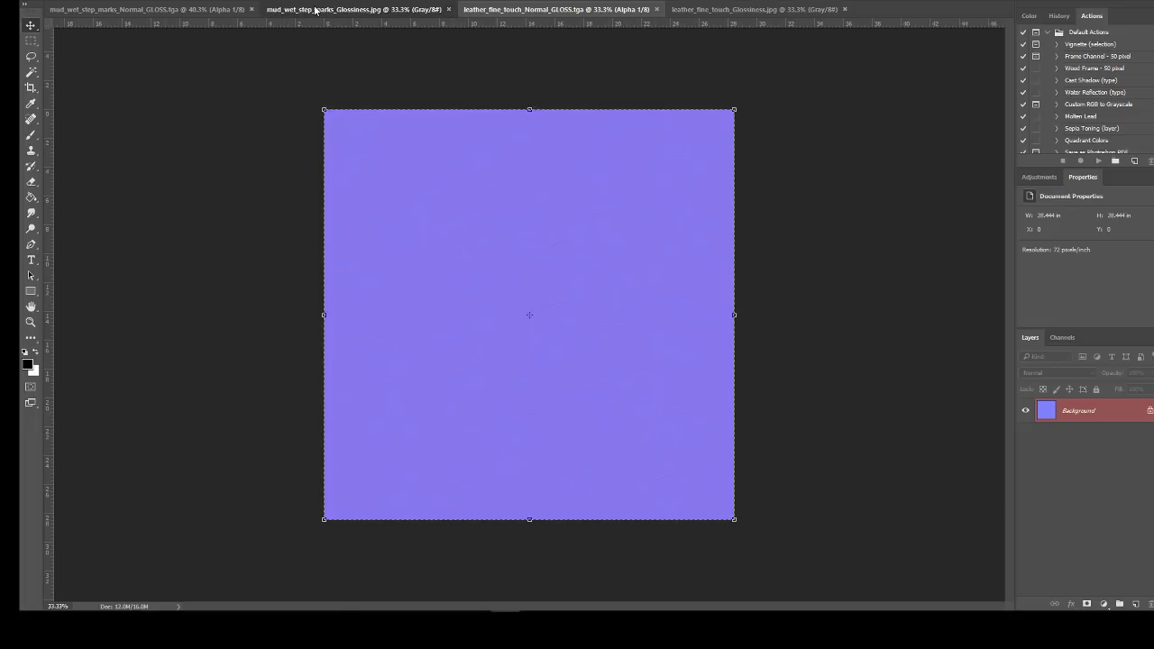
# Isolate the alpha channel of mud_wet_step_marks_Normal_GLOSS and darken it with Levels, using black input 106 and midtone 0.40
pyautogui.click(356, 10)
pyautogui.click(137, 10)
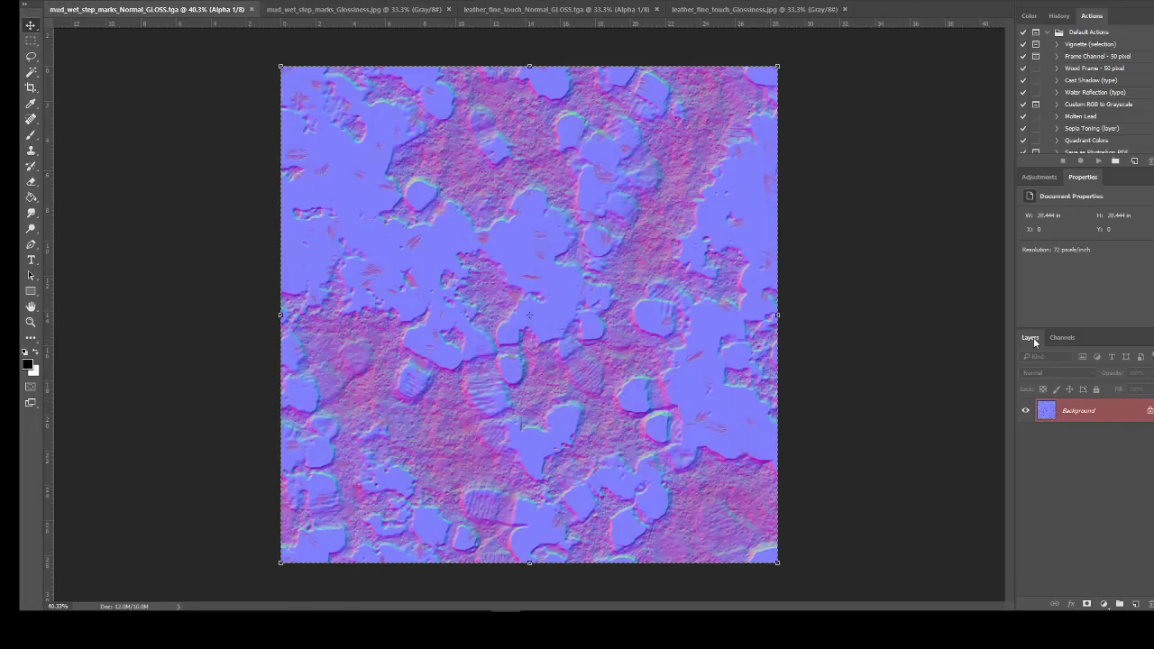
pyautogui.click(1061, 338)
pyautogui.click(1023, 358)
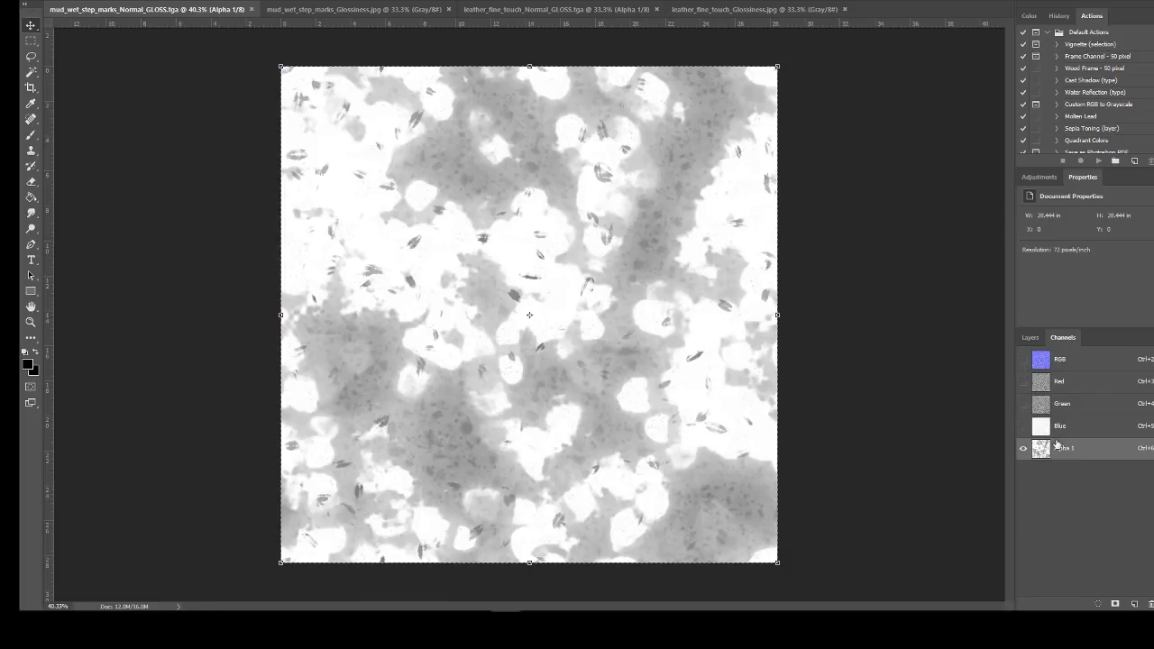
pyautogui.click(97, 0)
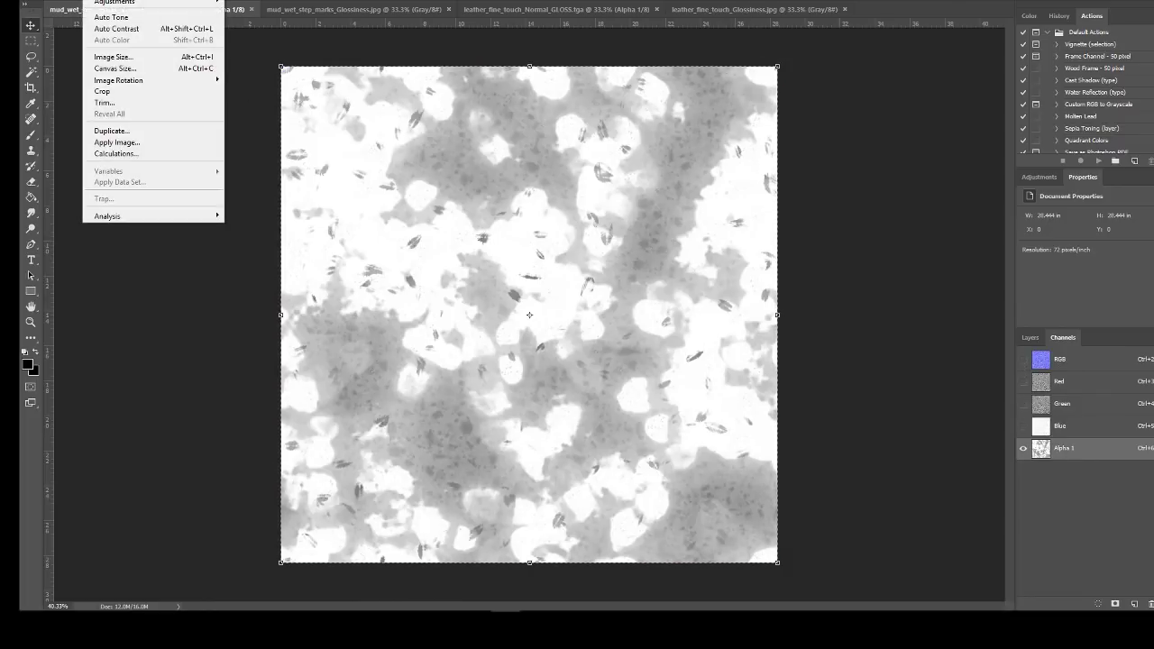
pyautogui.moveTo(106, 1)
pyautogui.click(285, 13)
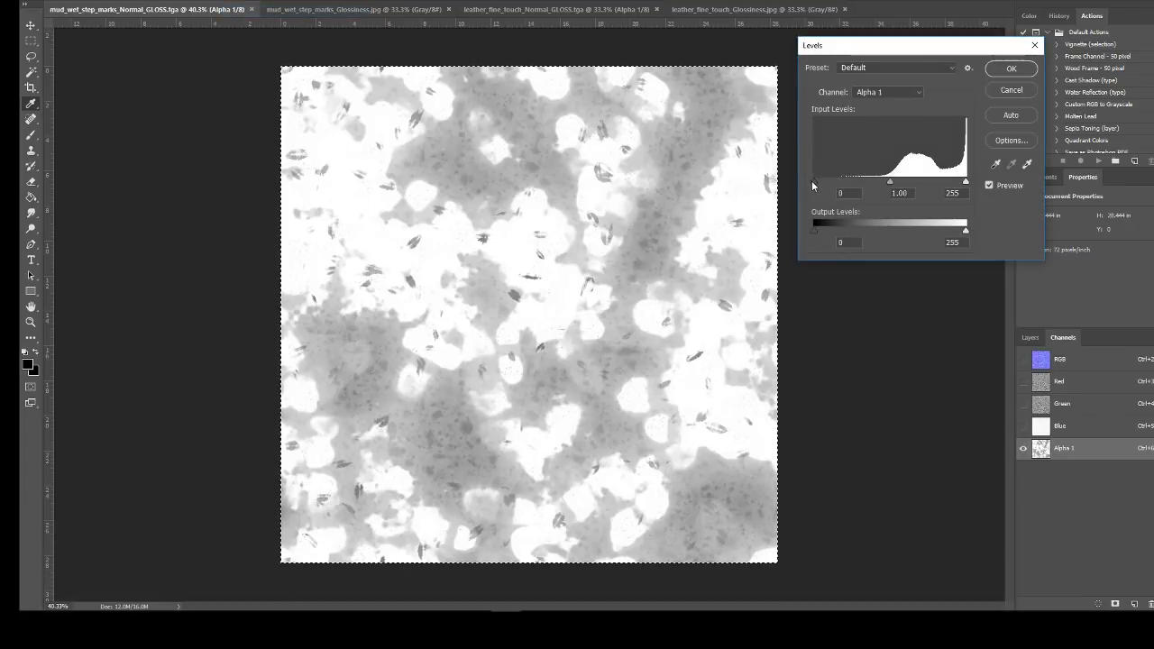
pyautogui.moveTo(811, 181); pyautogui.dragTo(876, 198)
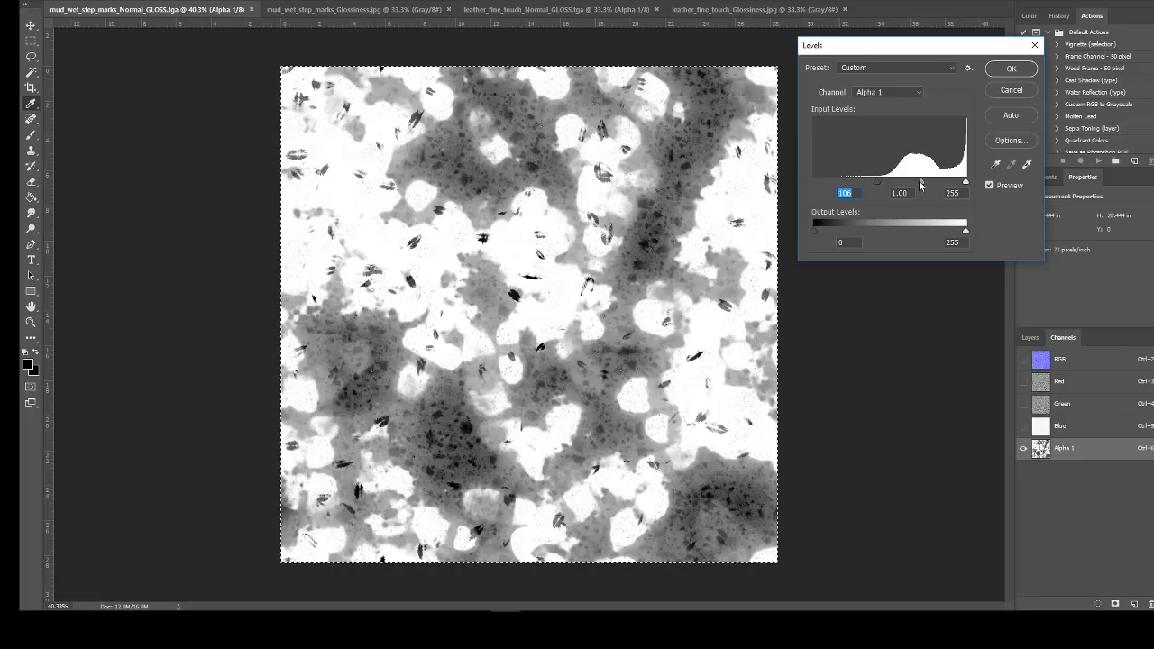
pyautogui.moveTo(920, 185); pyautogui.dragTo(944, 184)
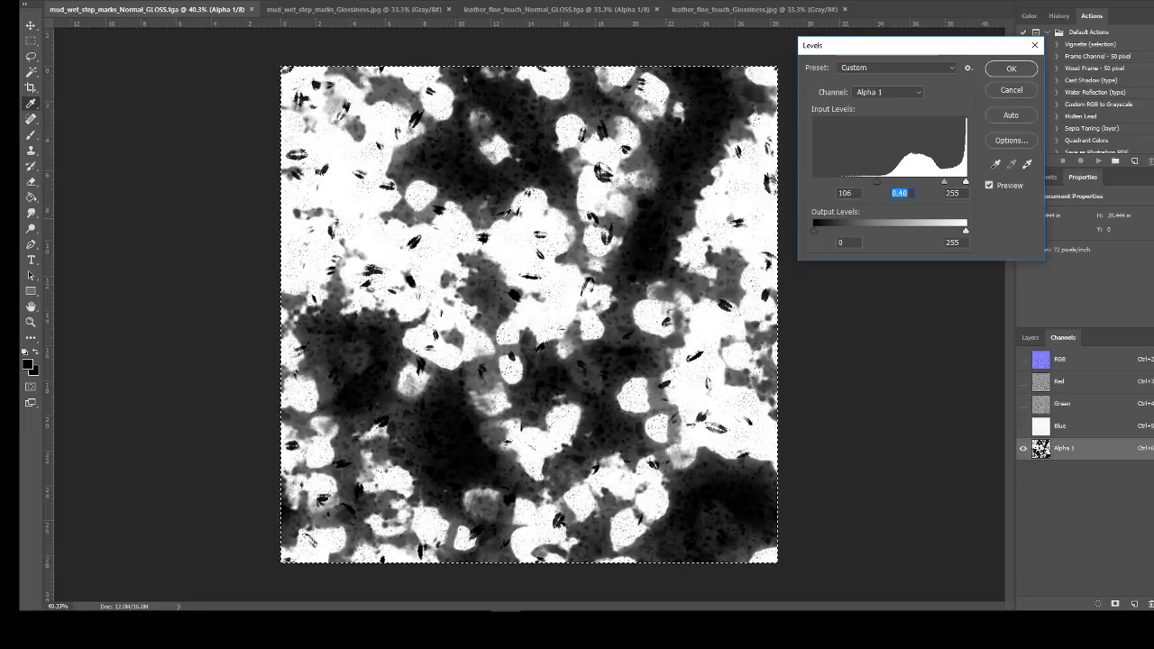
pyautogui.click(1023, 67)
# Show the RGB channels with the alpha and save a Targa copy named mud_wet_step_marks_Normal_GLOSS v2 with alpha channels
pyautogui.click(1022, 358)
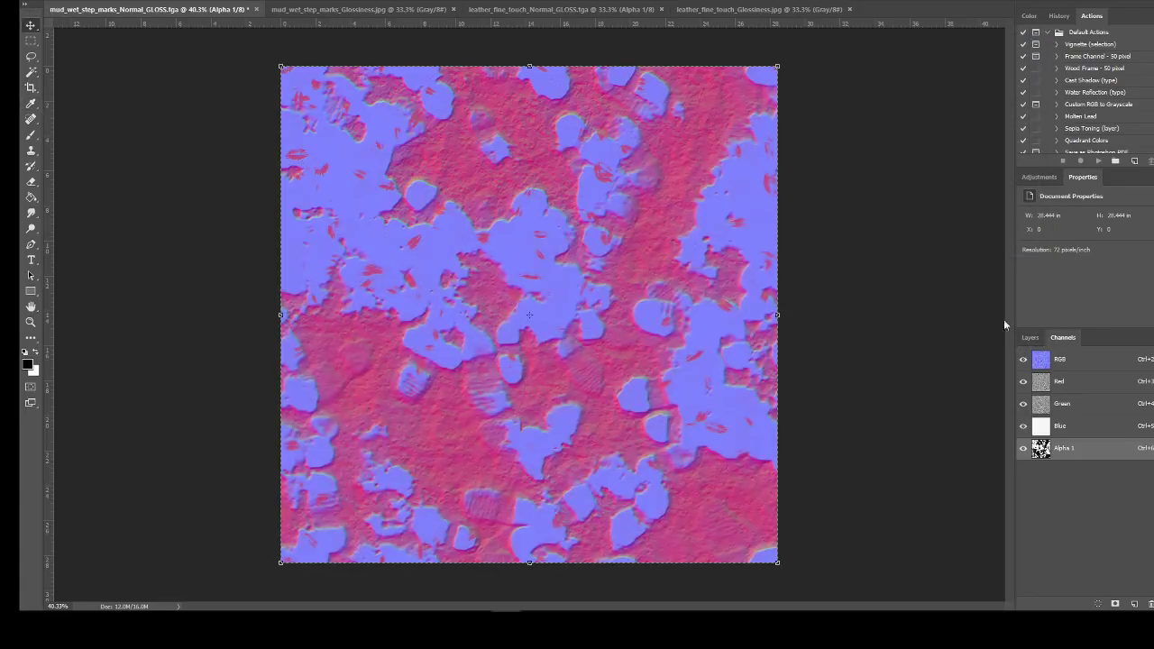
pyautogui.click(53, 2)
pyautogui.click(146, 104)
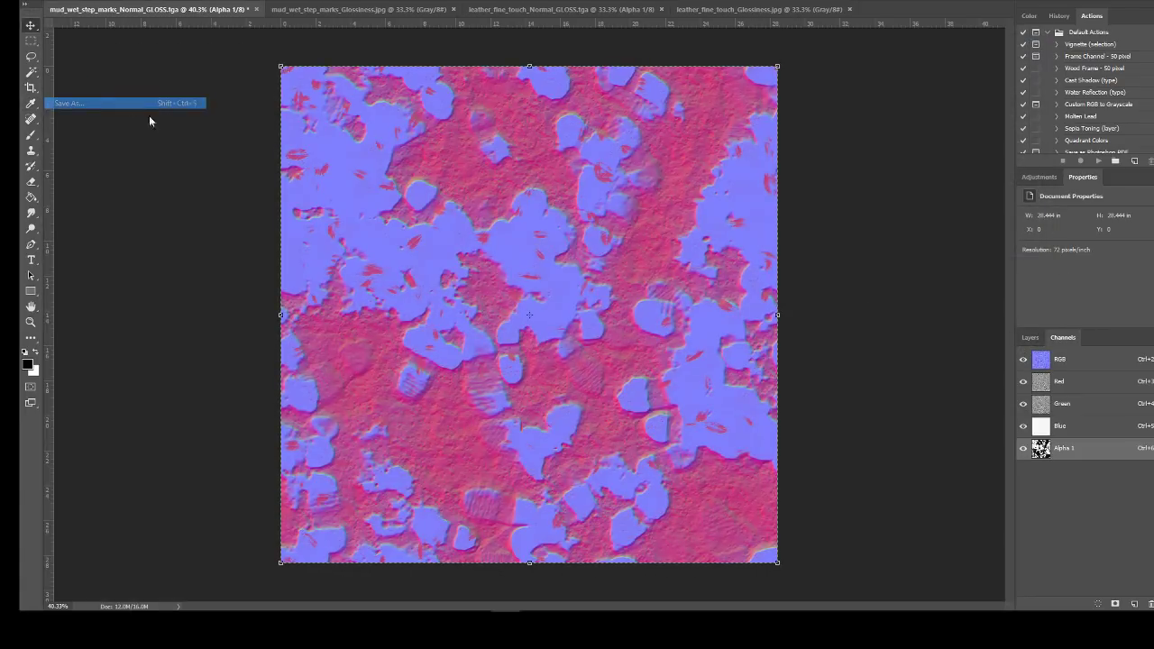
pyautogui.click(264, 227)
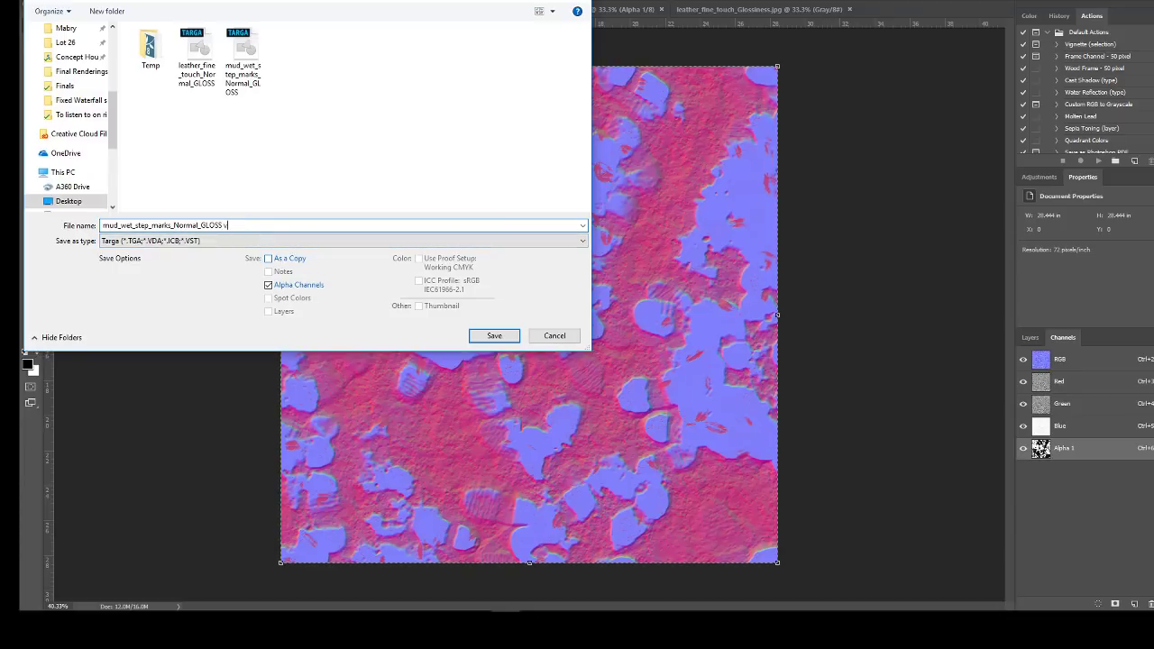
pyautogui.write('v2')
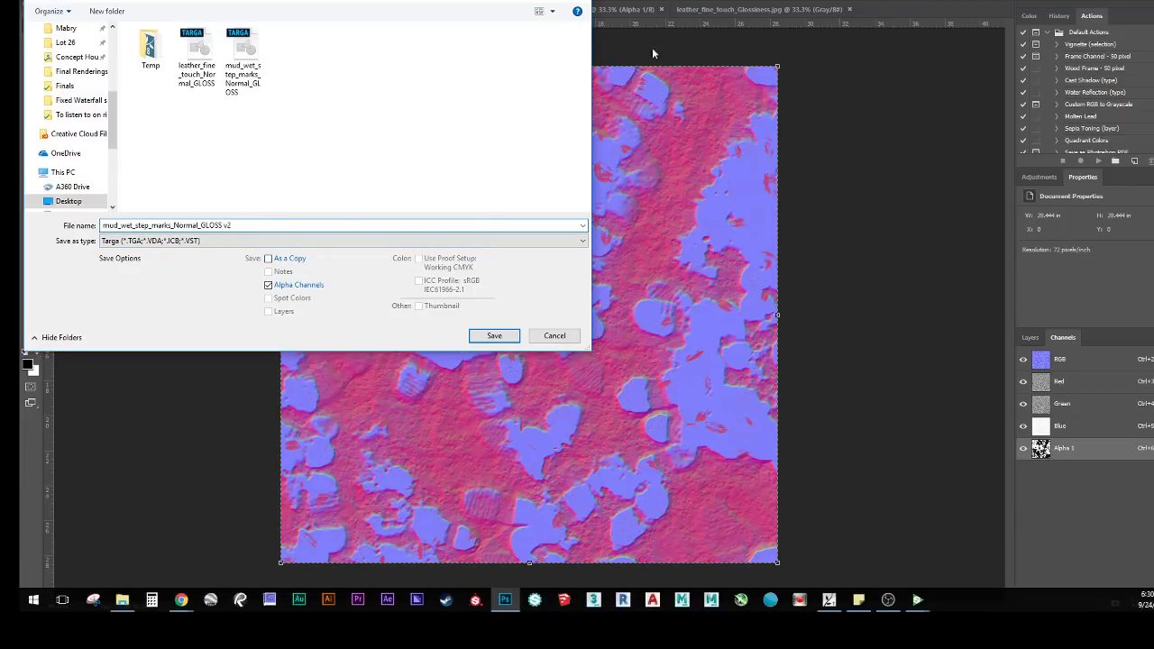
pyautogui.click(488, 335)
pyautogui.click(396, 79)
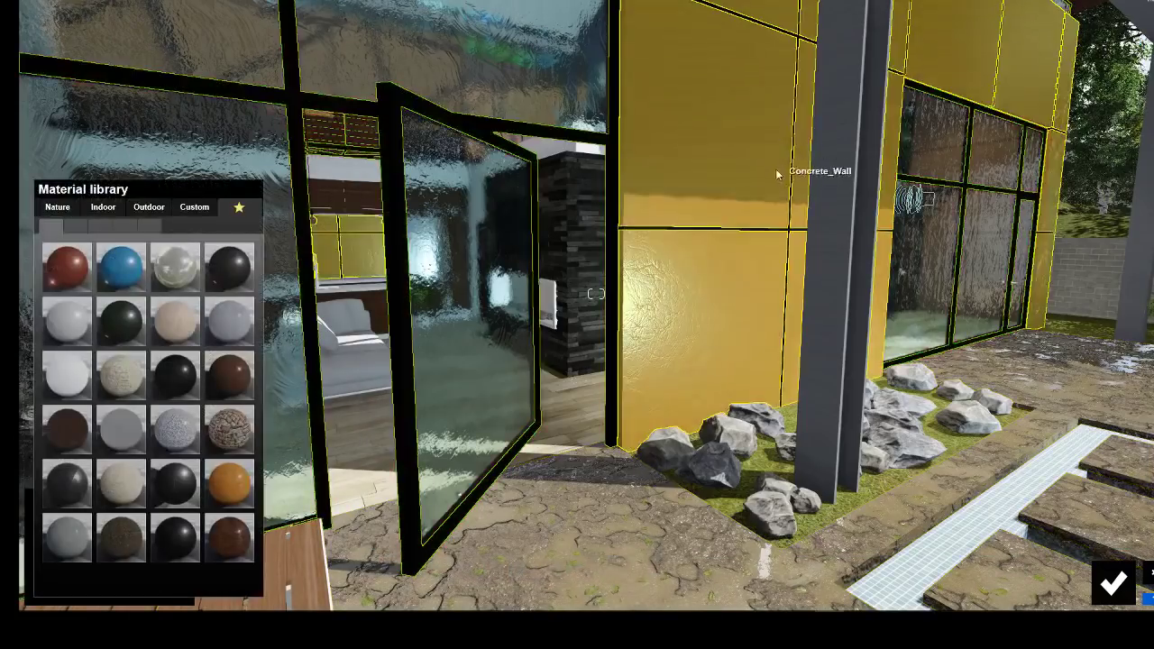
# Switch to Lumion and load leather_fine_touch_Normal_GLOSS as the normal map of the exterior leather wall material
pyautogui.scroll(4, 776, 175)
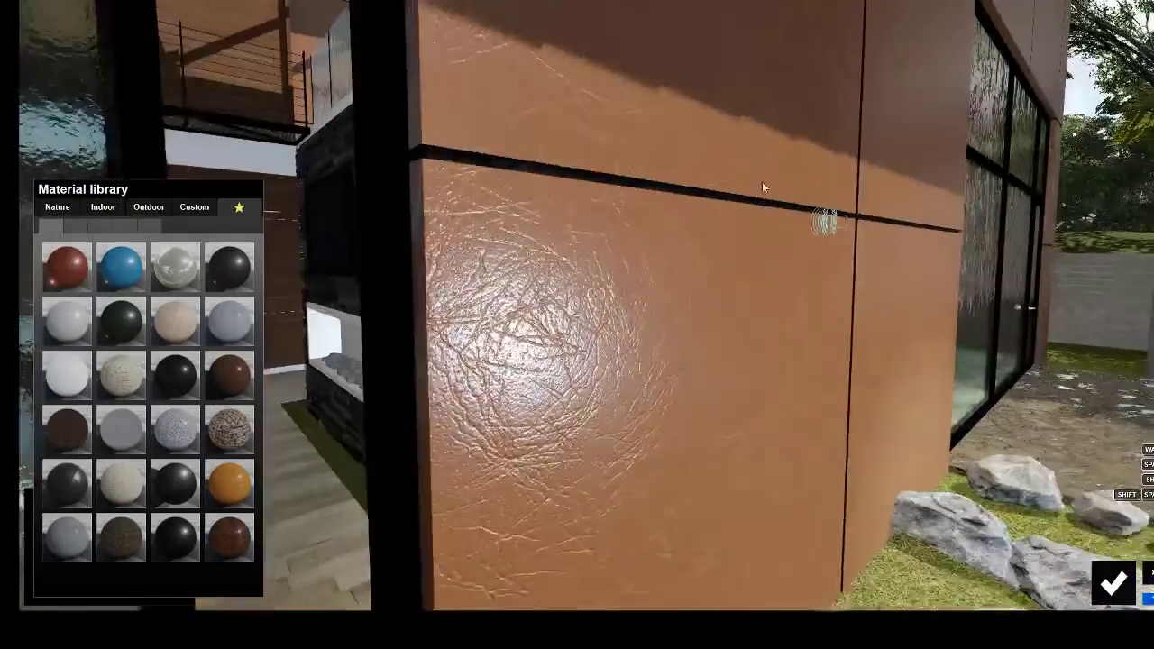
pyautogui.scroll(-1, 764, 187)
pyautogui.click(610, 297)
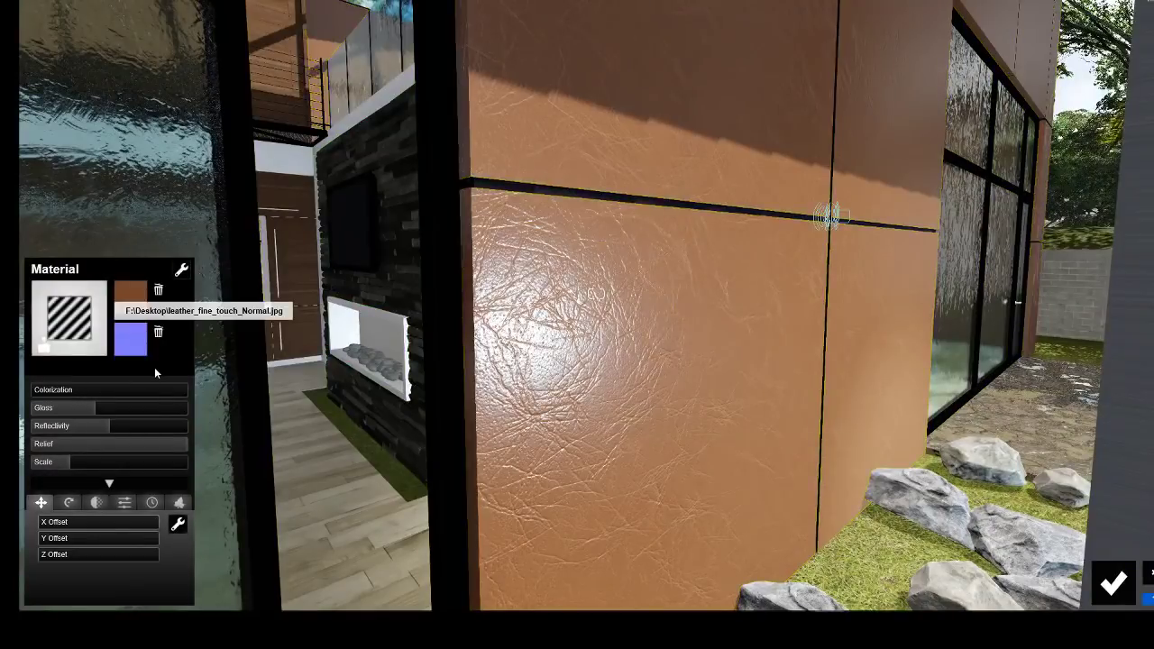
pyautogui.click(135, 339)
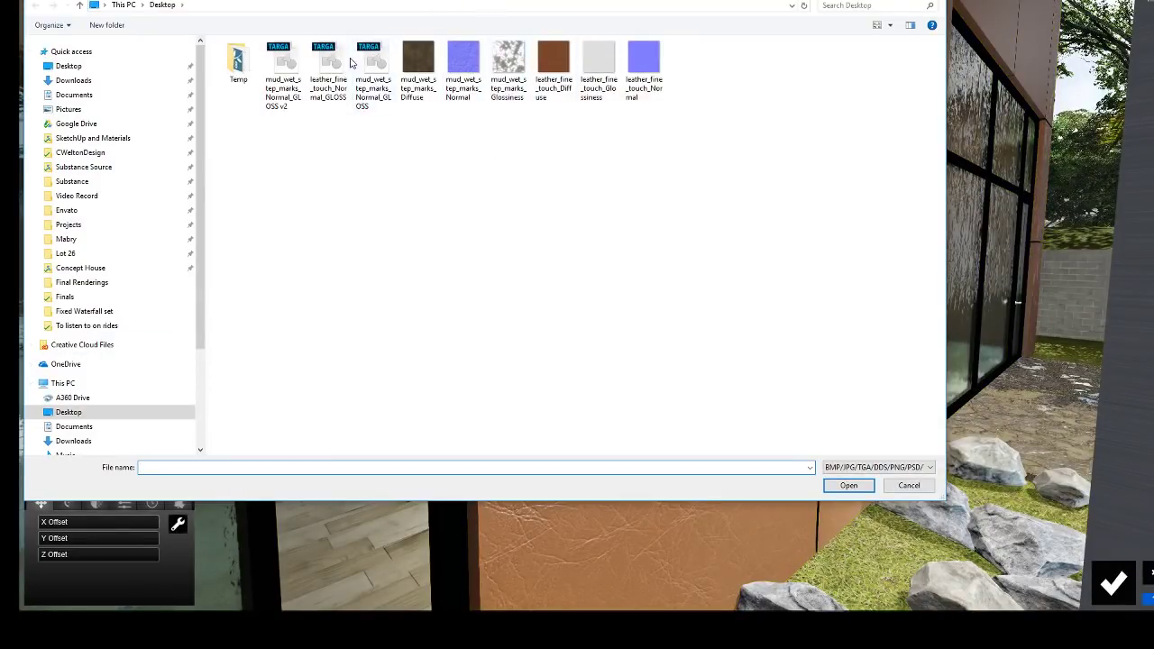
pyautogui.click(849, 485)
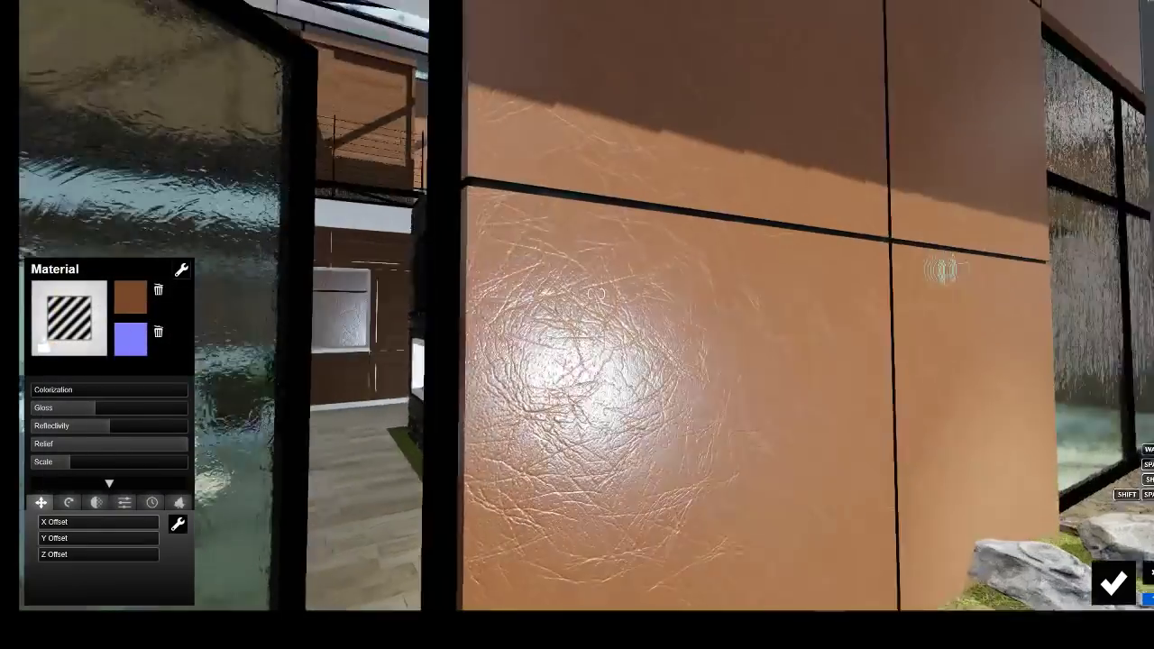
# Inspect the leather wall up close and from an angle, and colorize its material fully black
pyautogui.scroll(4, 667, 442)
pyautogui.moveTo(667, 442); pyautogui.dragTo(645, 430, button='right')
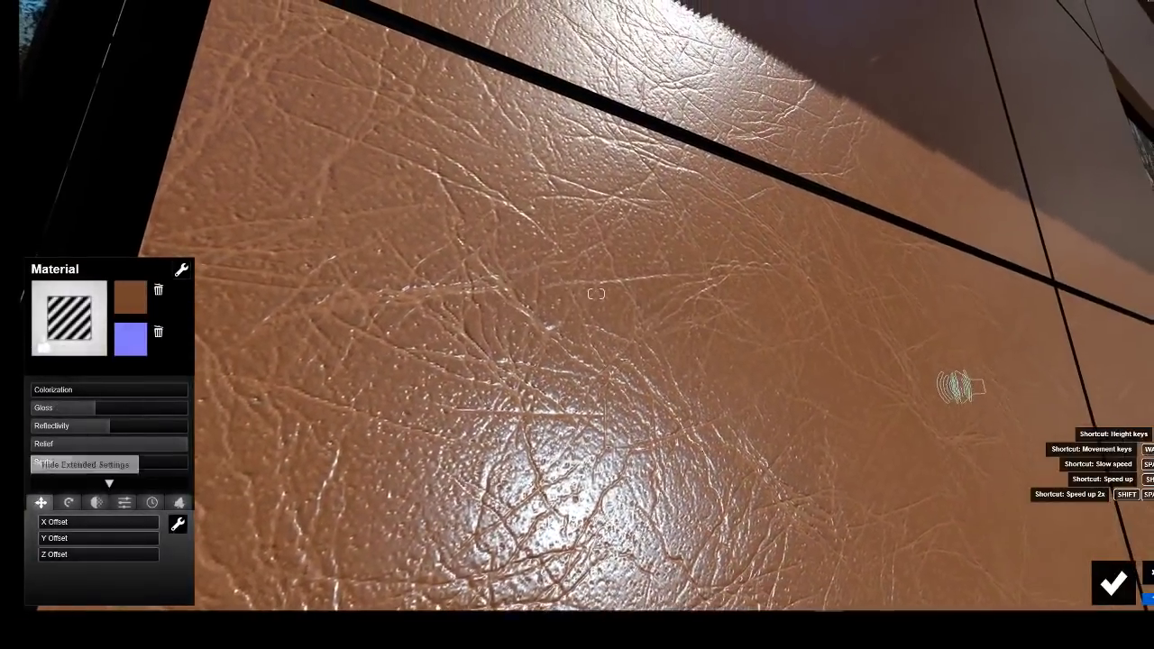
pyautogui.moveTo(417, 353); pyautogui.dragTo(316, 405, button='right')
pyautogui.press('s')
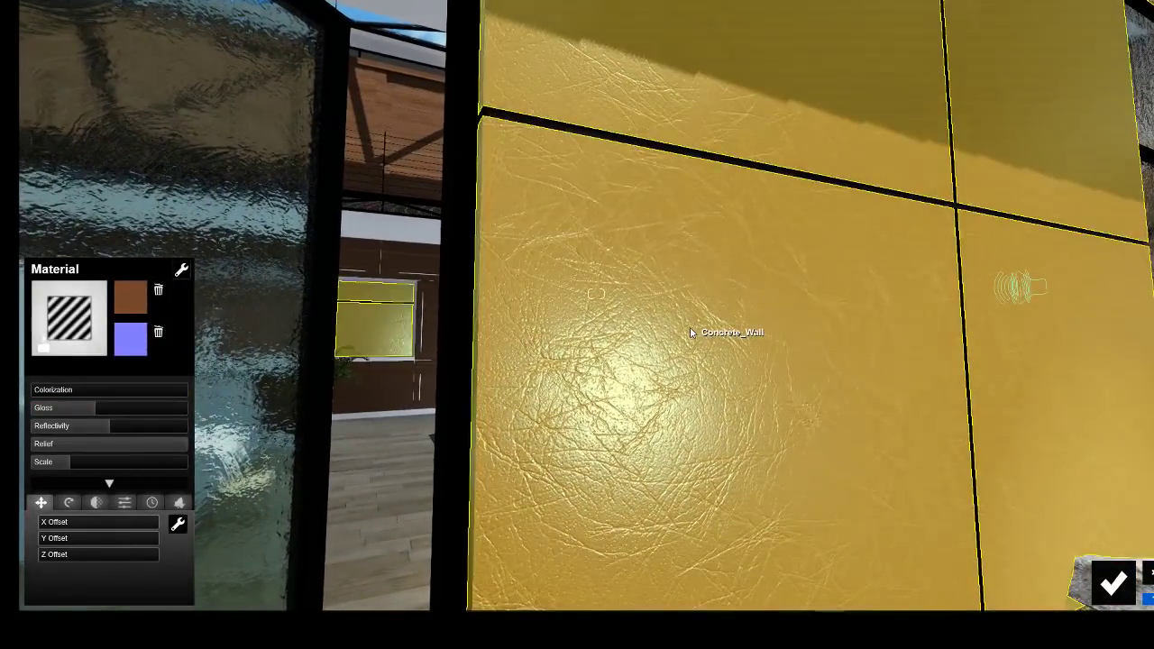
pyautogui.moveTo(691, 329); pyautogui.dragTo(802, 371, button='right')
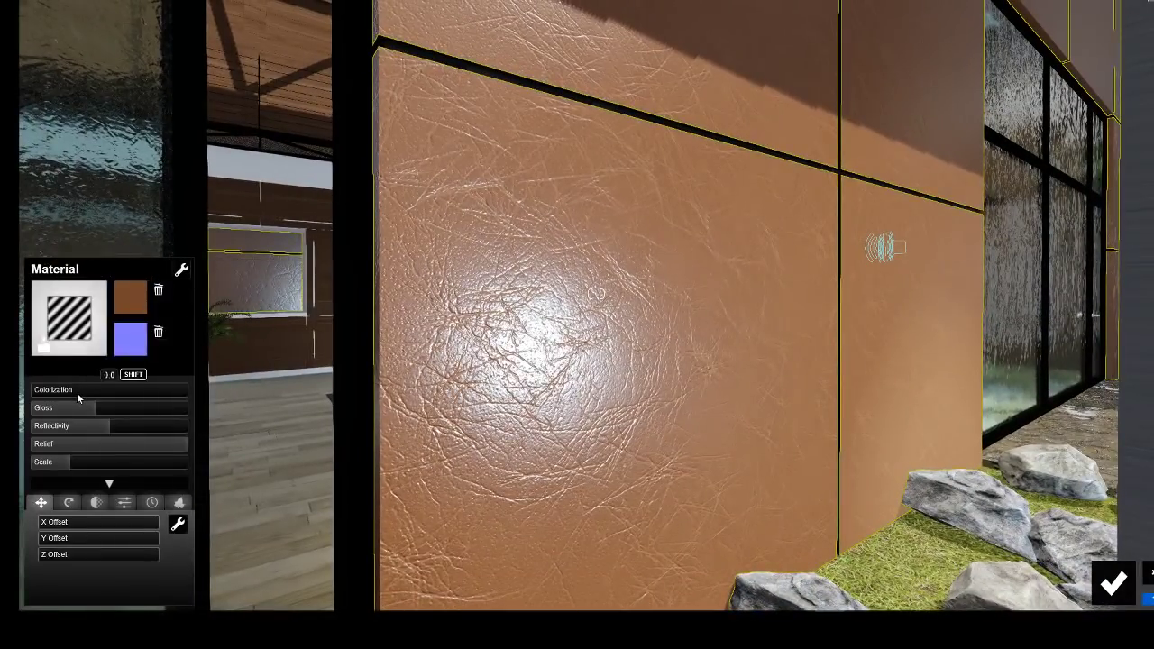
pyautogui.moveTo(78, 390); pyautogui.dragTo(199, 404)
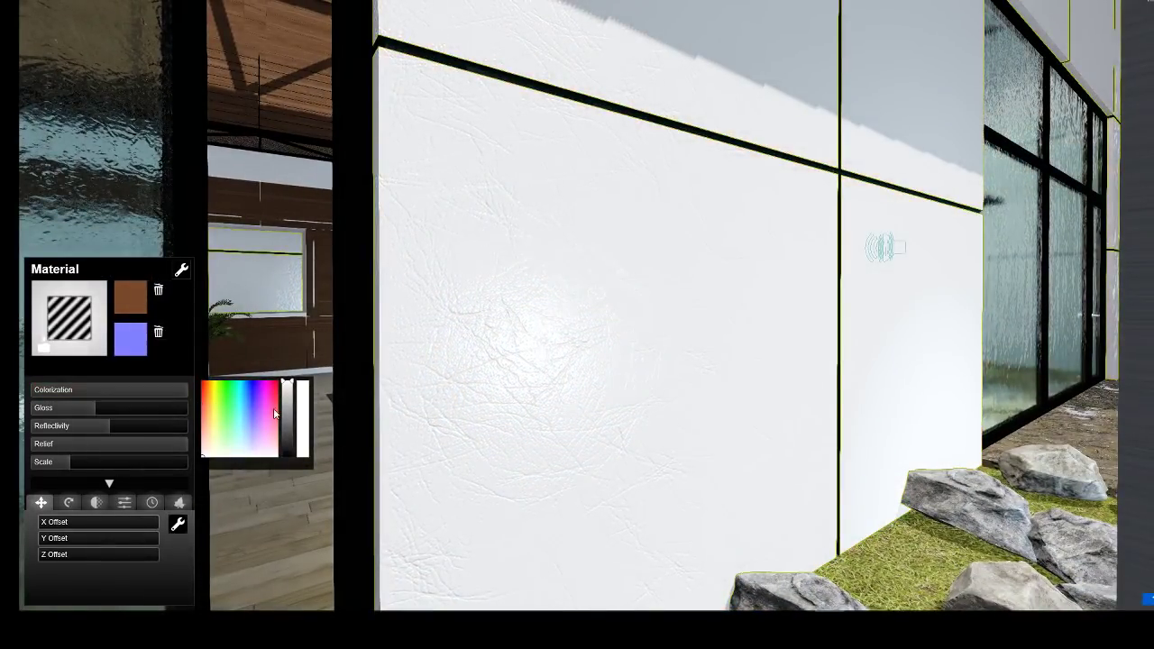
pyautogui.moveTo(288, 394); pyautogui.dragTo(285, 455)
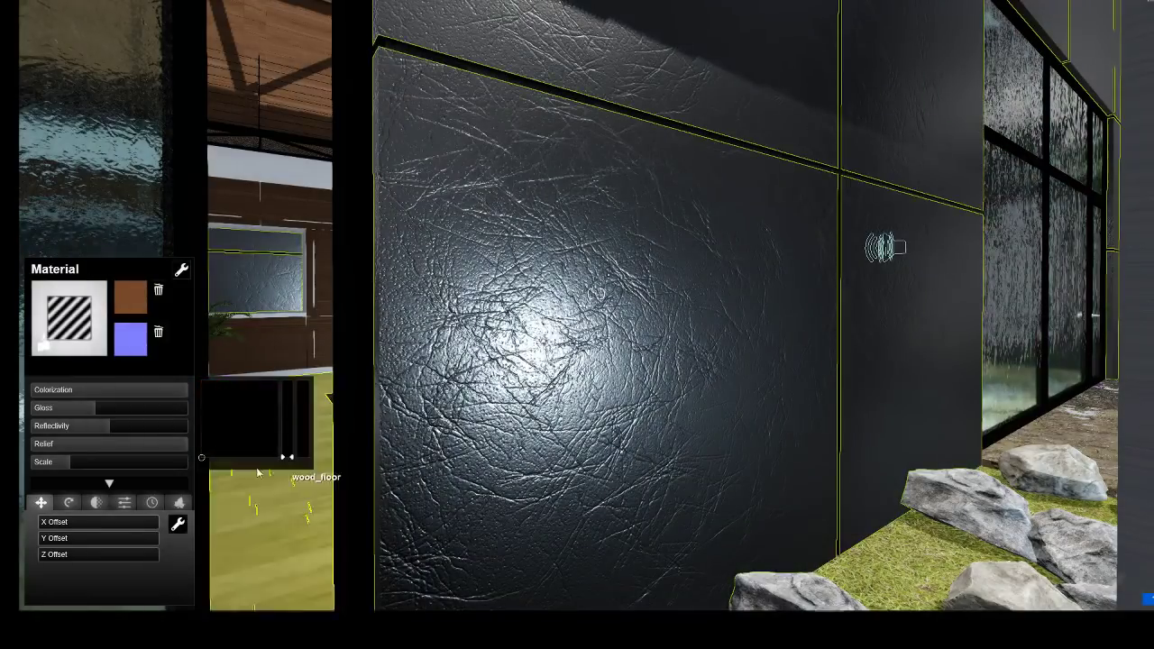
# Lower the gloss and reflectivity of the leather wall material
pyautogui.click(80, 415)
pyautogui.moveTo(89, 426)
pyautogui.mouseDown()
pyautogui.moveTo(38, 426)
pyautogui.moveTo(79, 407)
pyautogui.moveTo(44, 418)
pyautogui.moveTo(79, 426)
pyautogui.moveTo(93, 416)
pyautogui.moveTo(79, 427)
pyautogui.moveTo(93, 430)
pyautogui.moveTo(64, 440)
pyautogui.moveTo(89, 440)
pyautogui.moveTo(79, 412)
pyautogui.mouseUp()
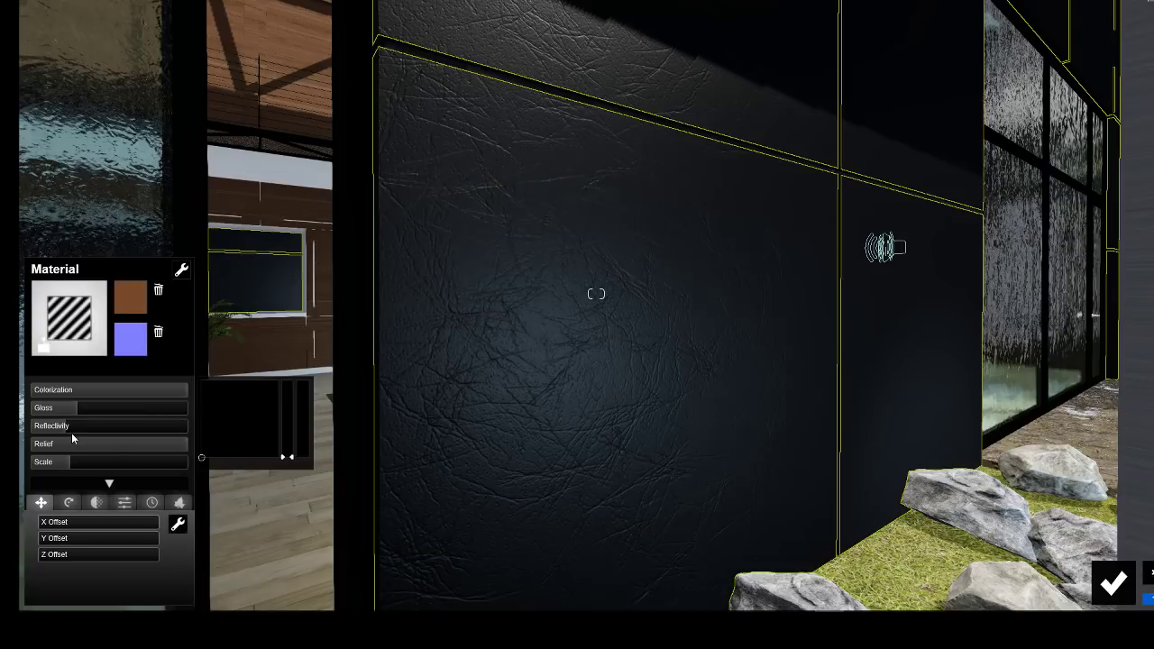
pyautogui.moveTo(71, 433); pyautogui.dragTo(70, 431)
pyautogui.moveTo(69, 431); pyautogui.dragTo(70, 431)
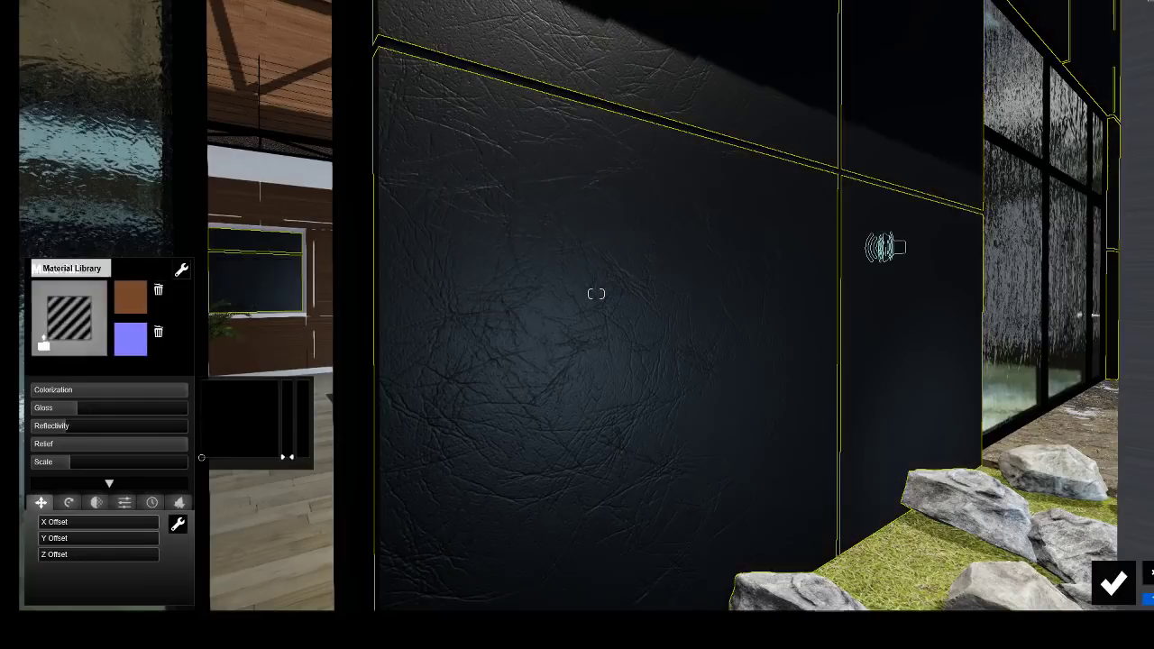
# Remove the colorization from the leather wall material, raise its gloss again and check the surface up close
pyautogui.moveTo(91, 390); pyautogui.dragTo(95, 438)
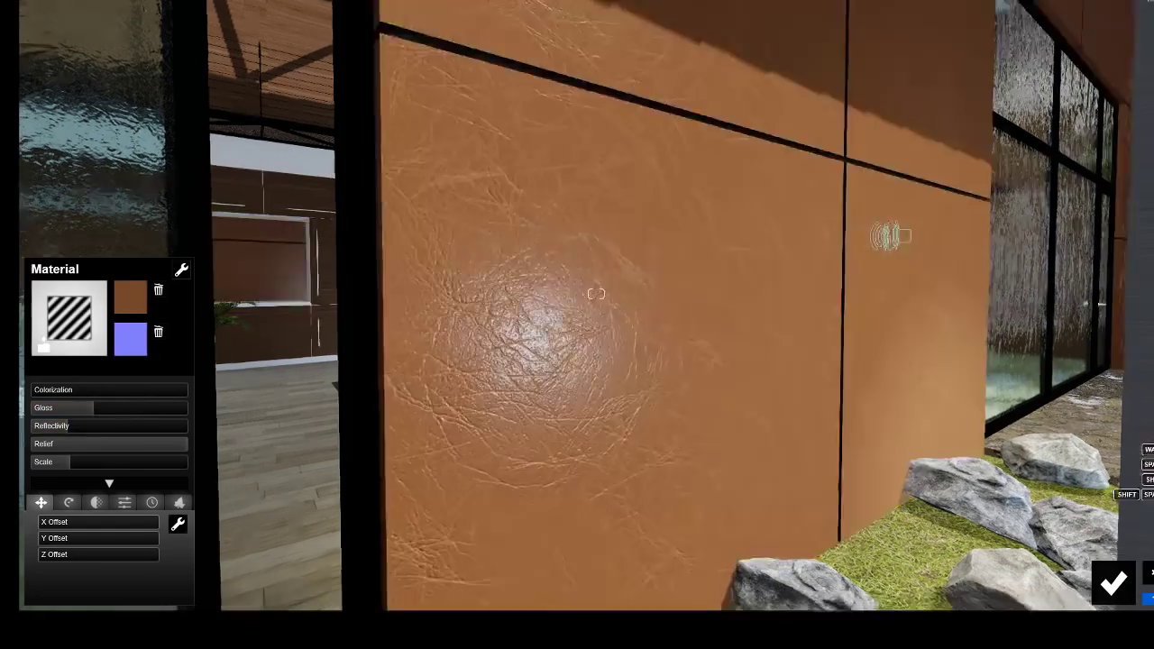
pyautogui.press('w')
pyautogui.moveTo(459, 330)
pyautogui.mouseDown(button='right')
pyautogui.moveTo(458, 396)
pyautogui.moveTo(459, 330)
pyautogui.mouseUp(button='right')
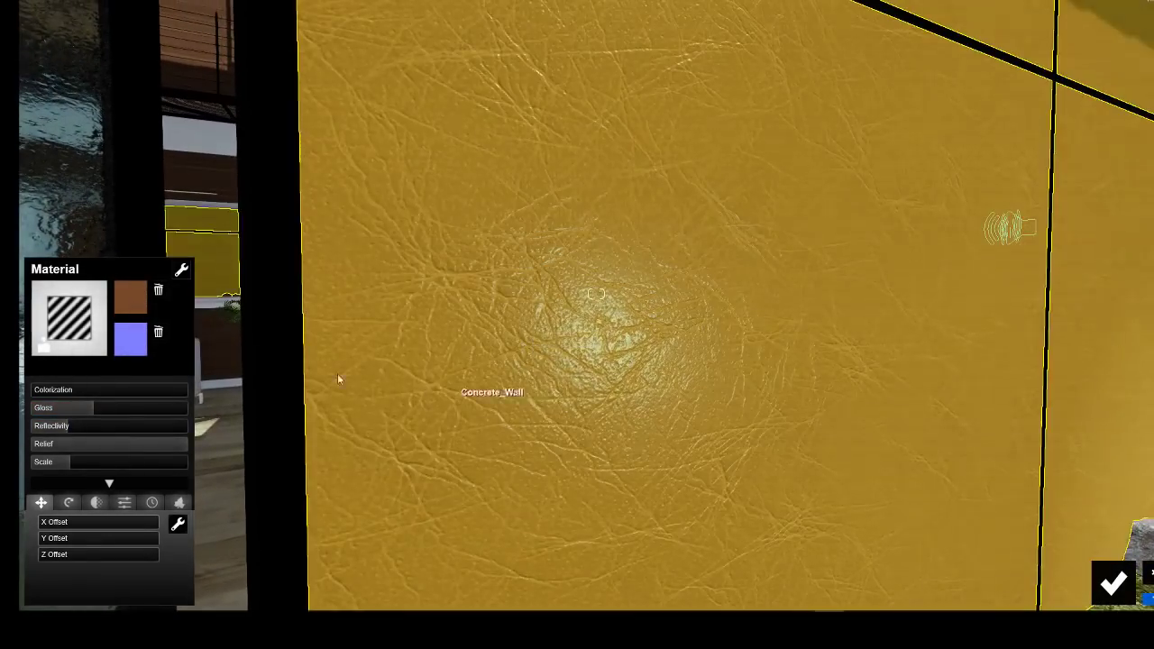
pyautogui.press('s')
# Select the muddy paving material beside the pool and load mud_wet_step_marks_Normal_GLOSS v2 as its normal map
pyautogui.moveTo(428, 454); pyautogui.dragTo(280, 540, button='right')
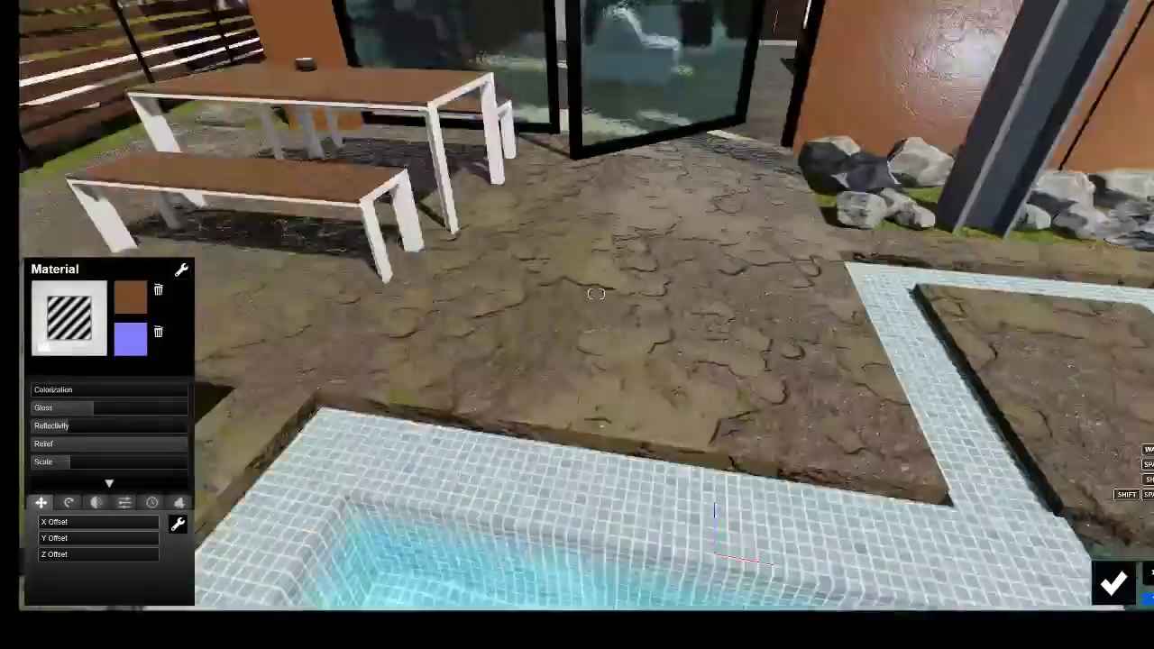
pyautogui.moveTo(469, 469); pyautogui.dragTo(591, 397, button='right')
pyautogui.press('w')
pyautogui.press('s')
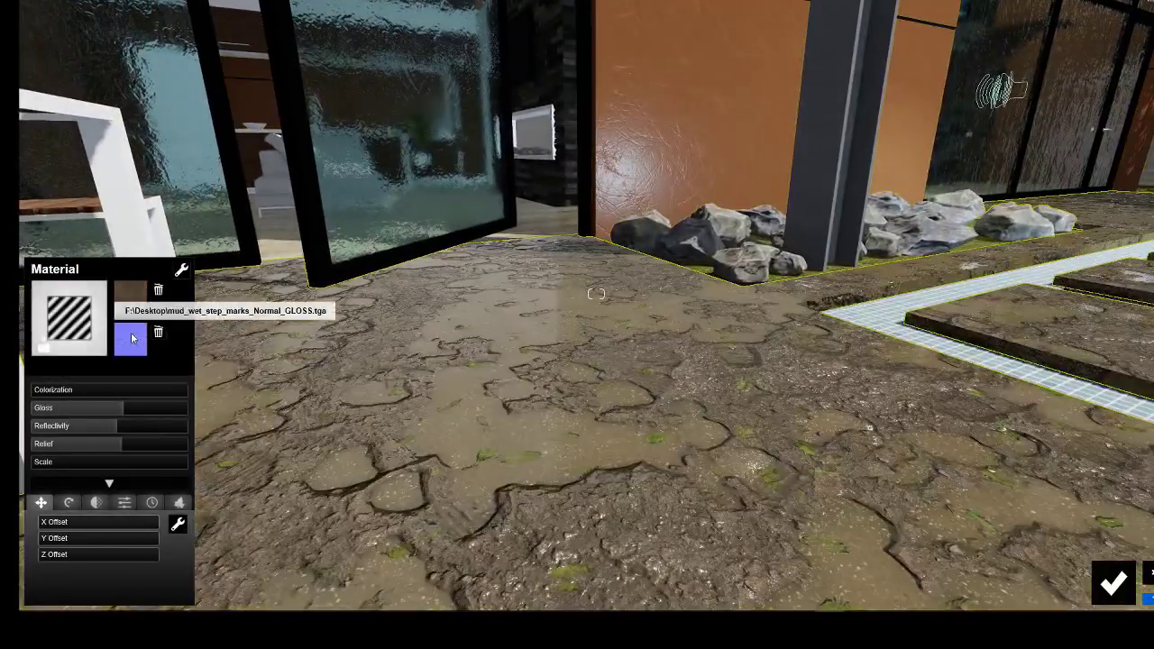
pyautogui.click(130, 338)
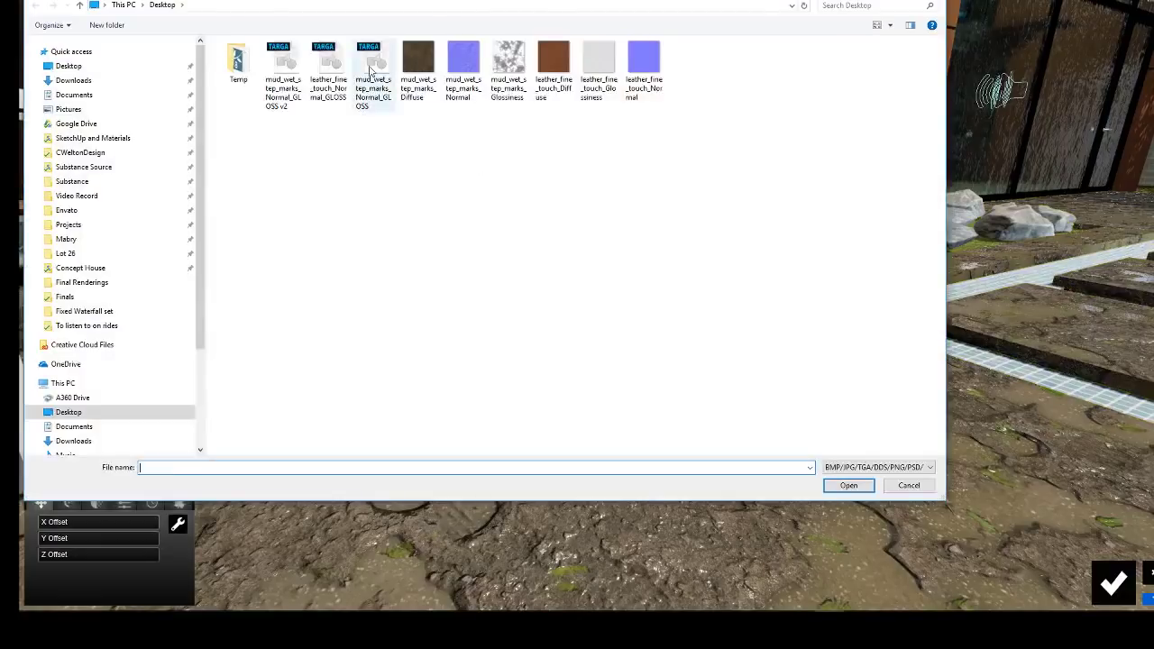
pyautogui.click(825, 485)
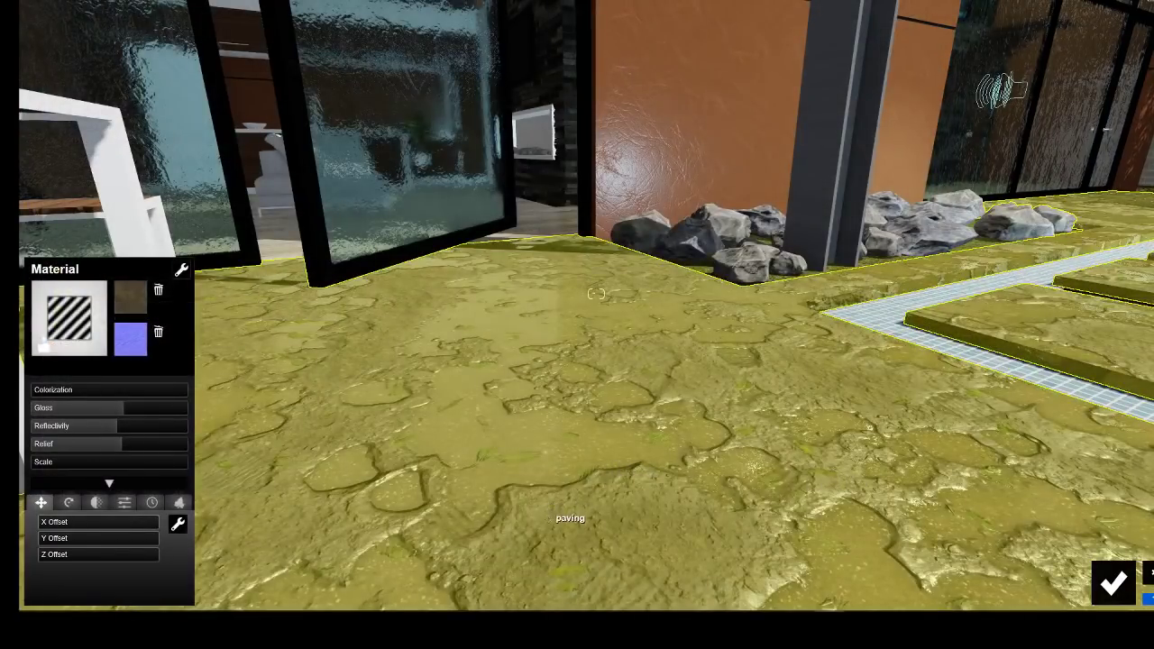
# View the muddy paving from a low angle and reduce the material's gloss
pyautogui.press('s')
pyautogui.moveTo(570, 501); pyautogui.dragTo(550, 396, button='right')
pyautogui.press('e')
pyautogui.press('d')
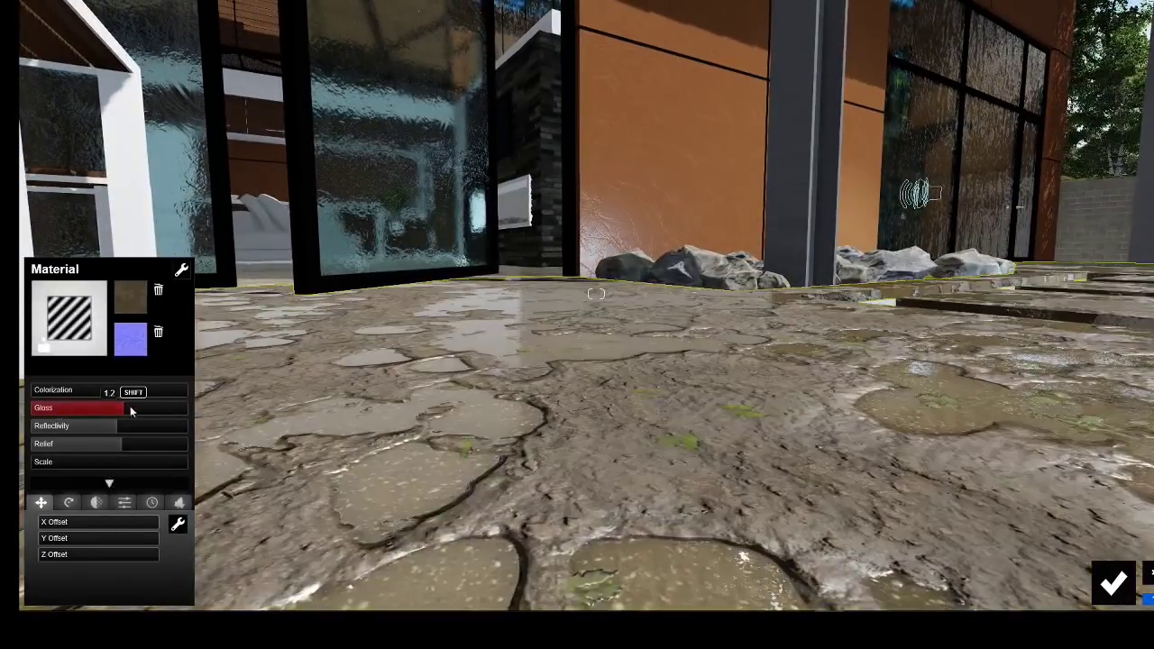
pyautogui.moveTo(129, 411); pyautogui.dragTo(118, 437)
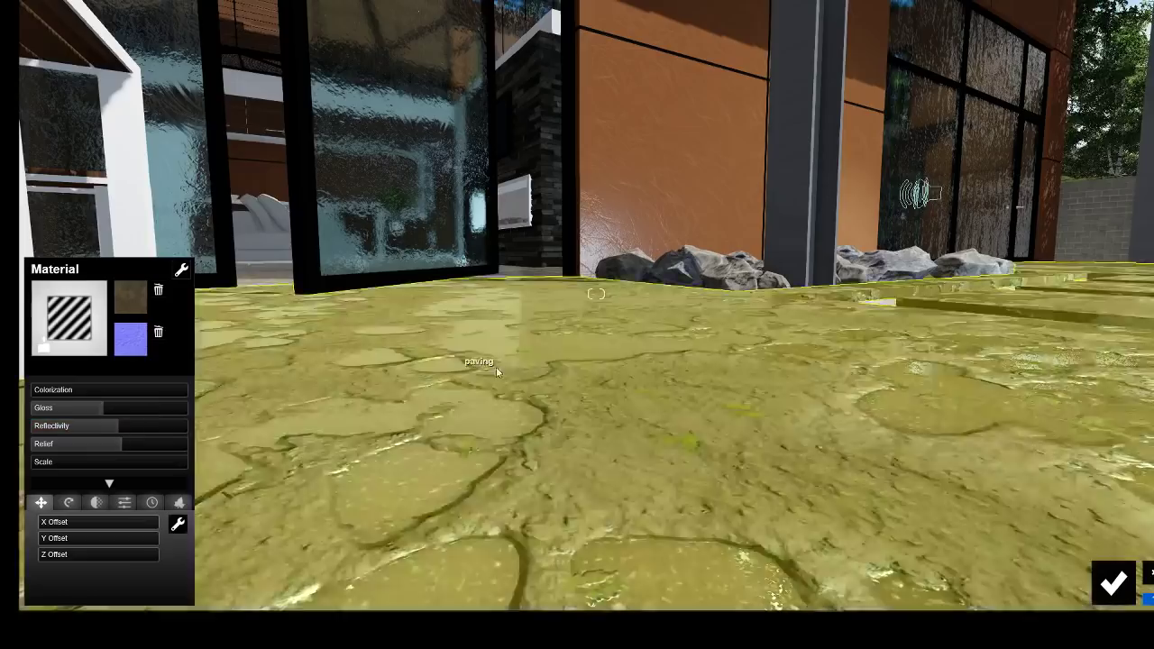
# Save the material changes and restore the first photo of the set in Photo mode
pyautogui.press('s')
pyautogui.moveTo(495, 366); pyautogui.dragTo(482, 387, button='right')
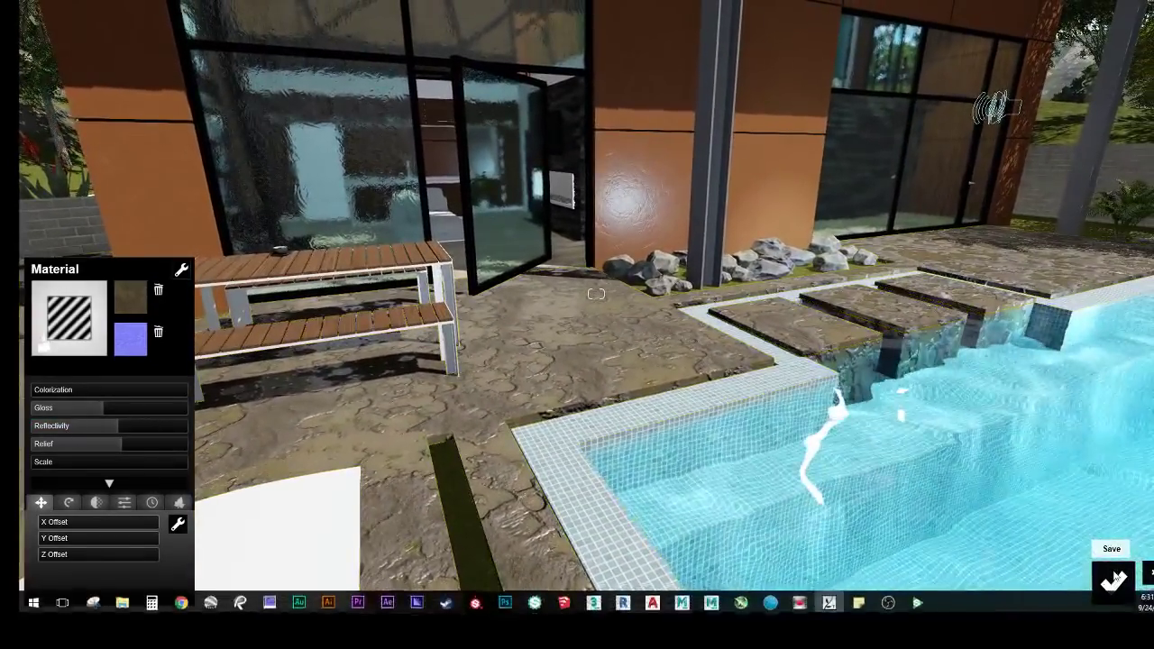
pyautogui.click(1113, 580)
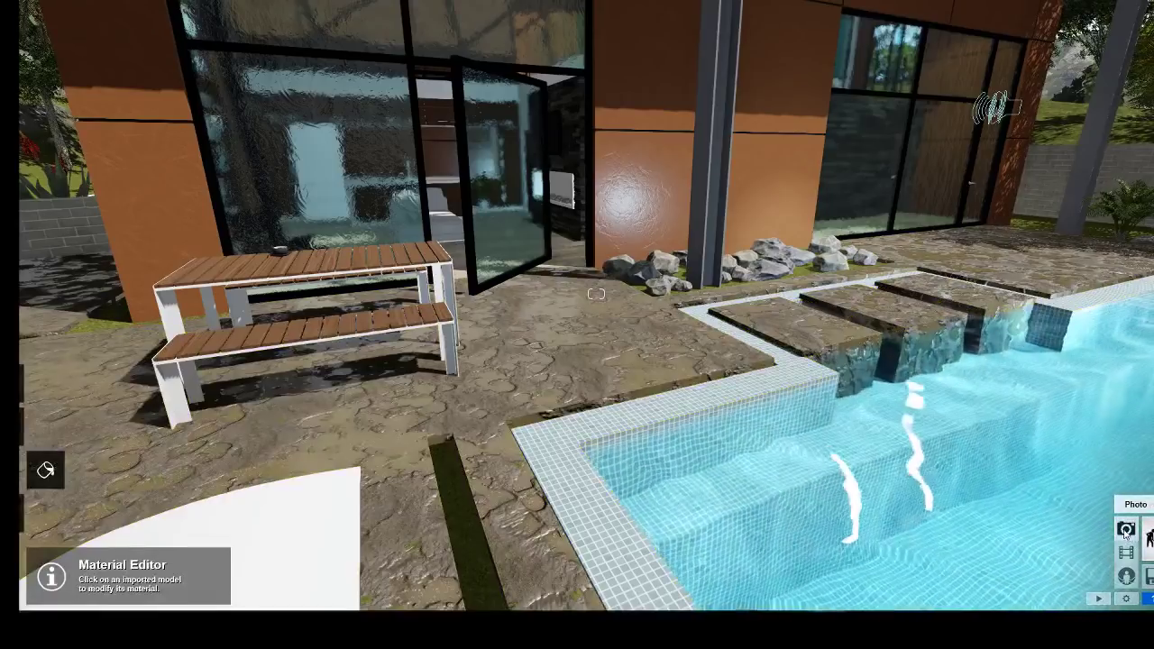
pyautogui.click(1125, 530)
pyautogui.click(301, 501)
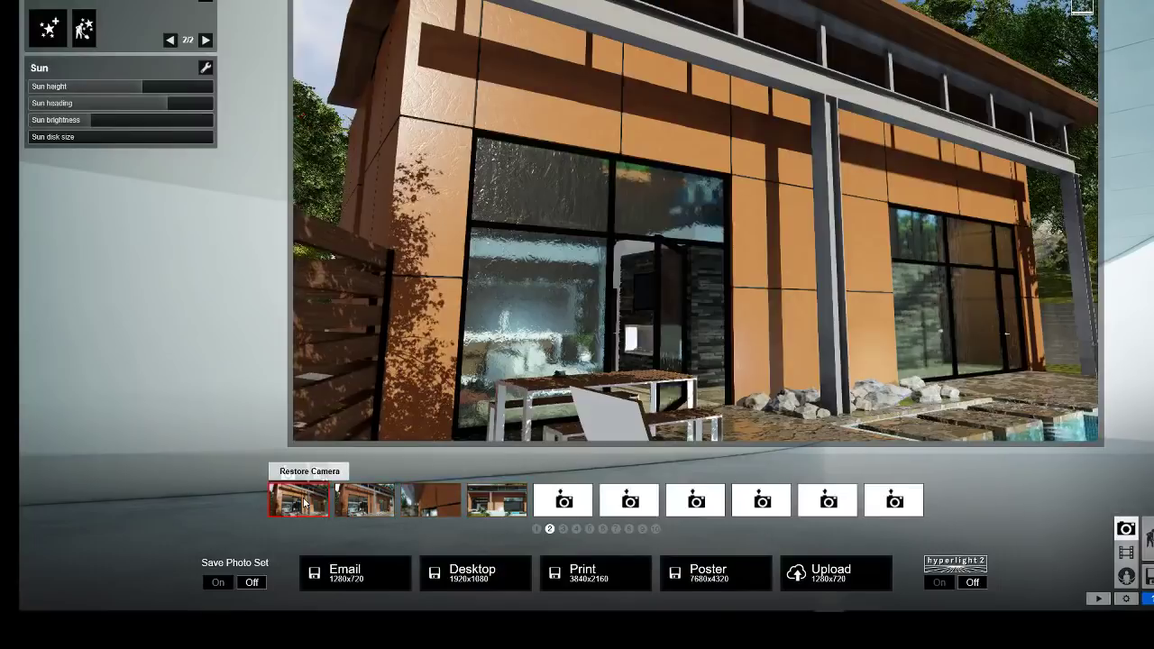
# Restore the third photo, the close-up of the leather wall, and increase its sun heading to light the leather grain
pyautogui.click(370, 499)
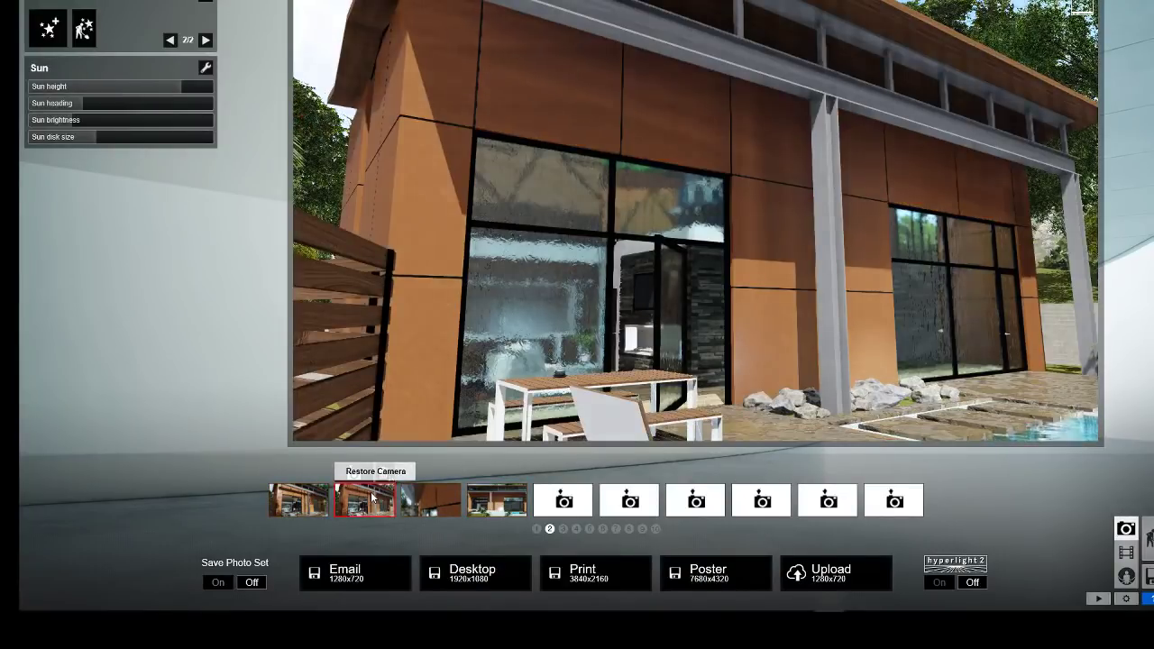
pyautogui.click(442, 502)
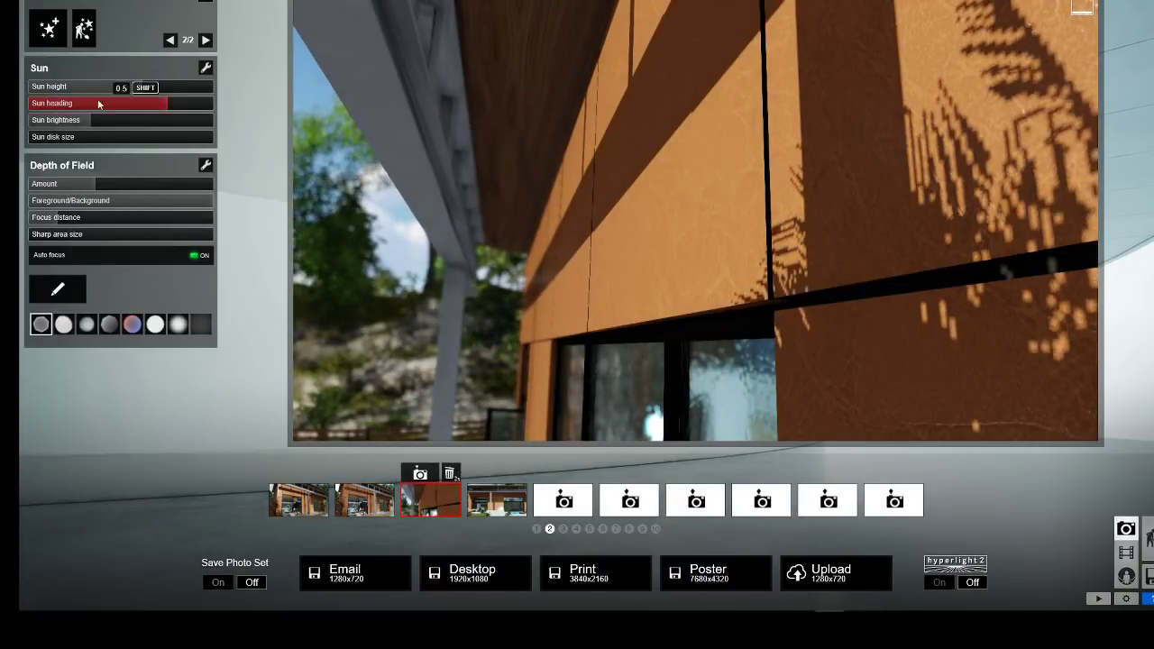
pyautogui.moveTo(162, 107); pyautogui.dragTo(179, 137)
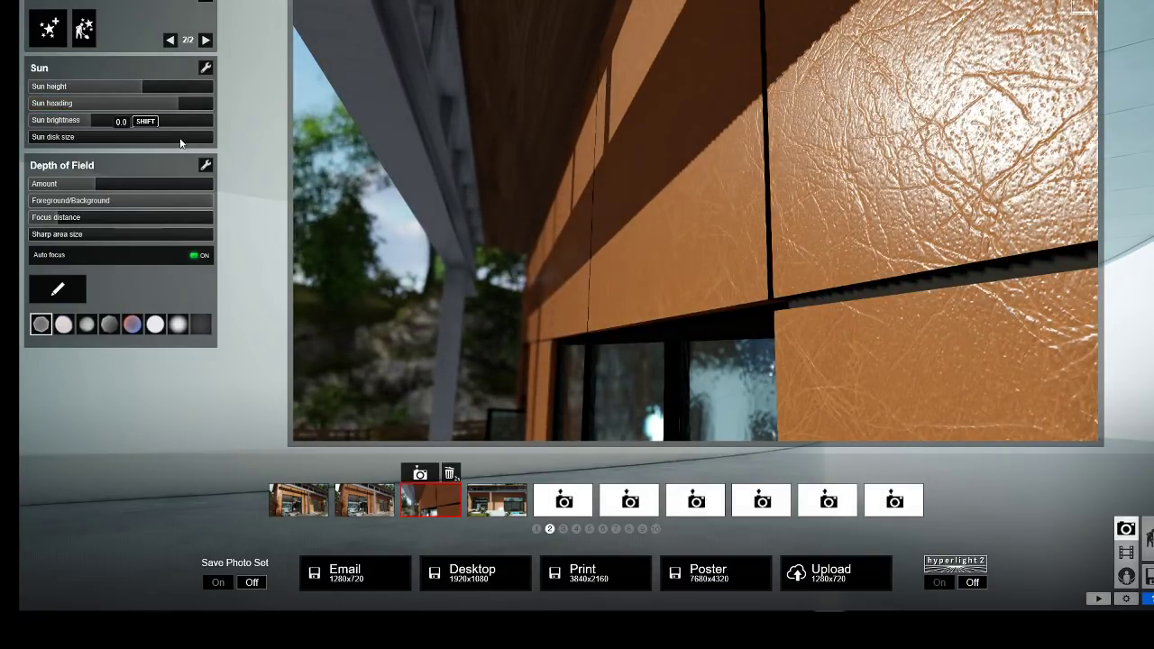
# Compare the leather in the frontal facade photo with the close-up wall photo
pyautogui.moveTo(507, 602)
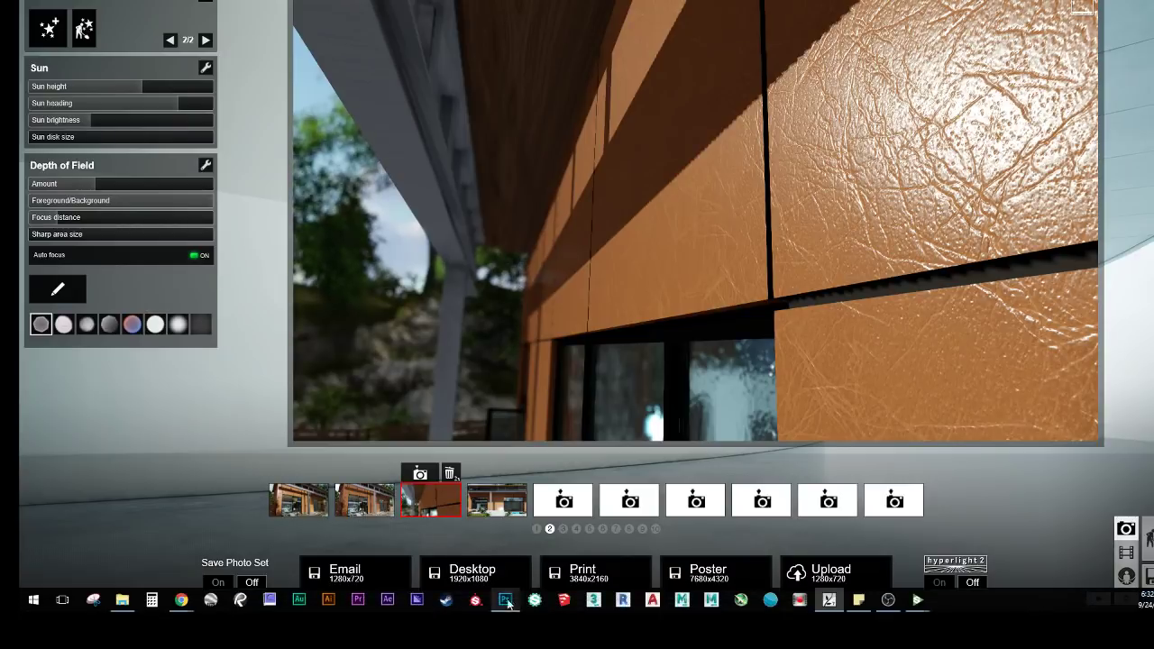
pyautogui.click(492, 502)
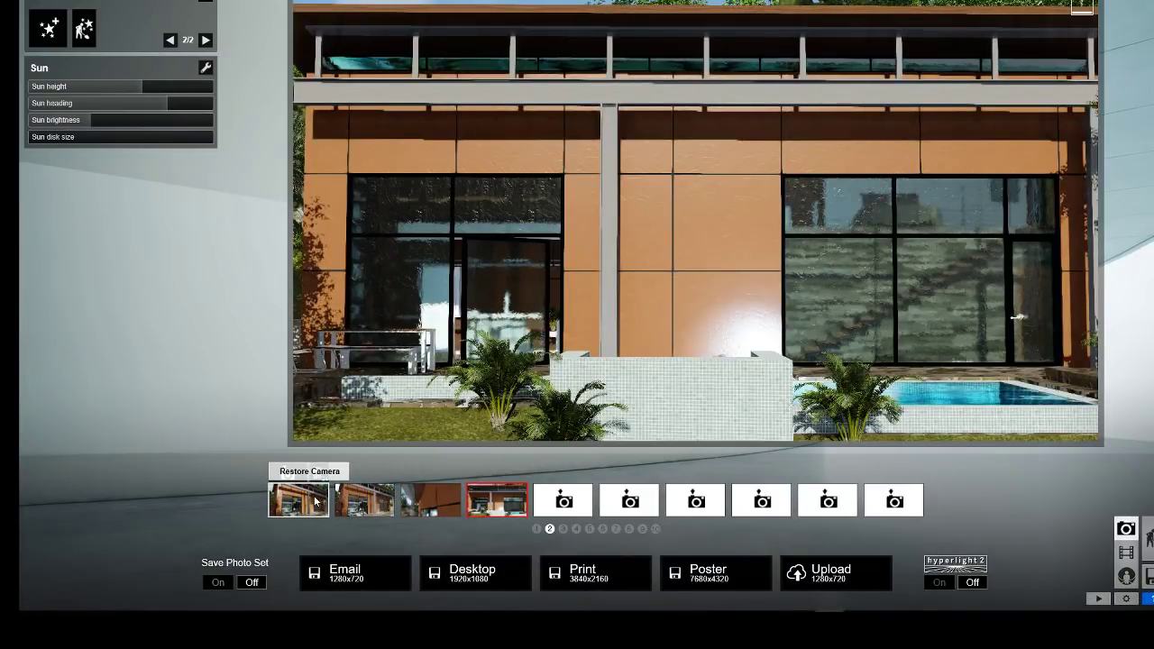
pyautogui.click(430, 502)
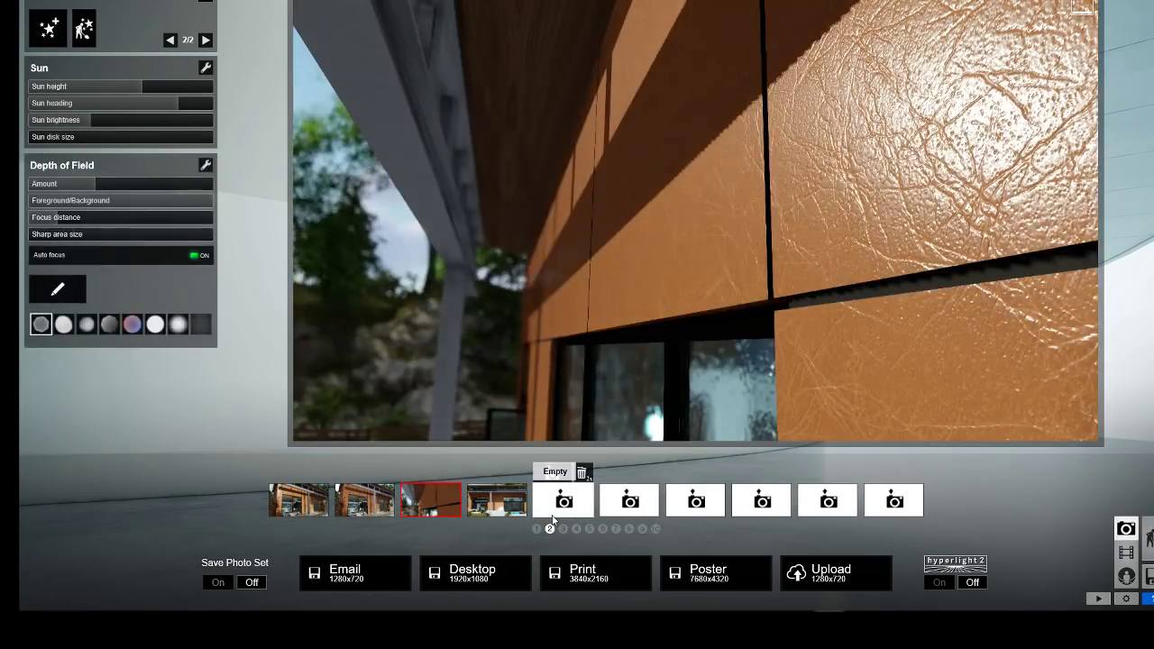
# Store a low camera view across the muddy paving toward the glass doors in the fifth photo slot
pyautogui.click(563, 500)
pyautogui.moveTo(694, 215); pyautogui.dragTo(577, 379, button='right')
pyautogui.press('w')
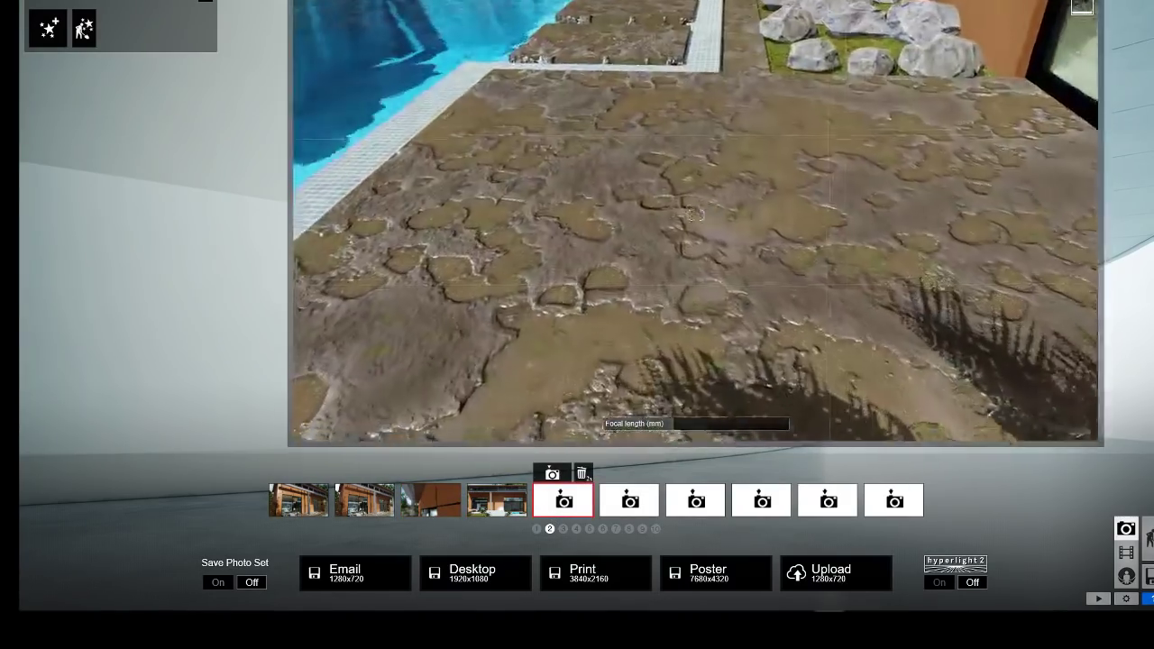
pyautogui.moveTo(695, 214); pyautogui.dragTo(852, 54, button='right')
pyautogui.press('e')
pyautogui.press('w')
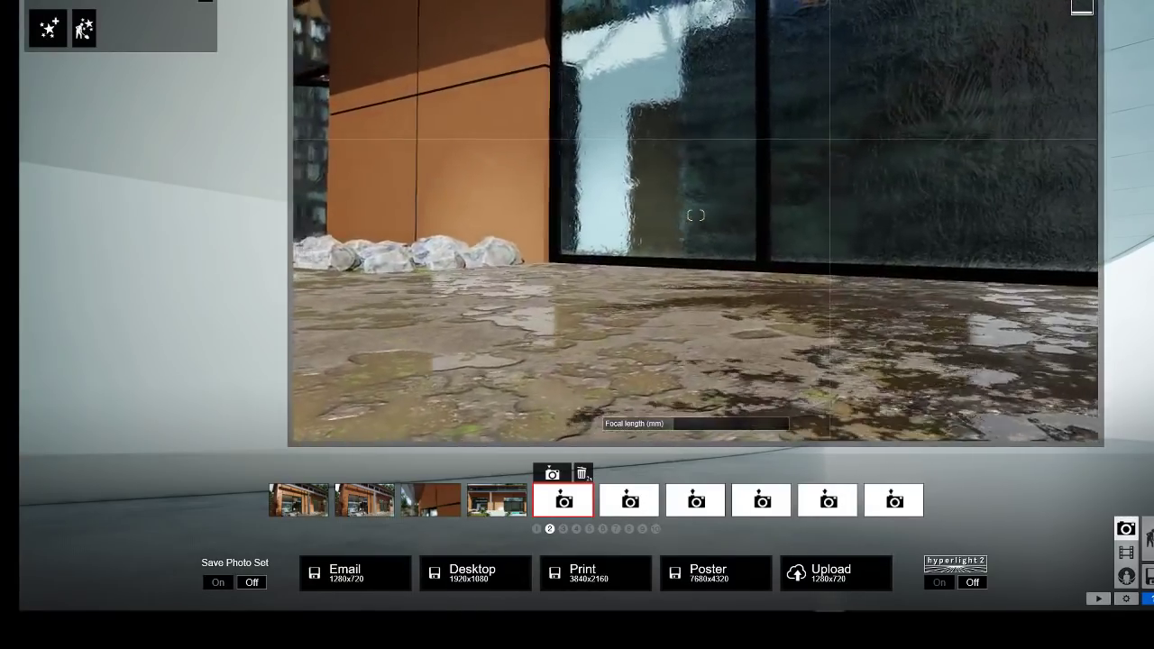
pyautogui.click(551, 474)
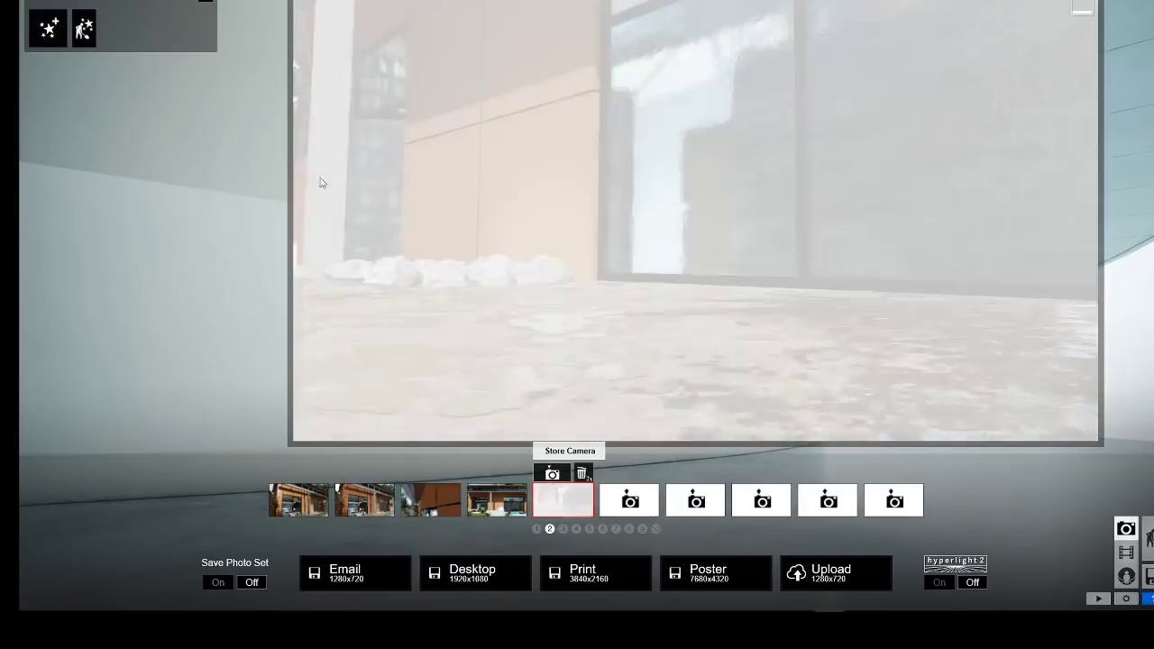
# Add the Reflection effect to the muddy paving photo, with speedray reflections on and preview quality High
pyautogui.click(48, 28)
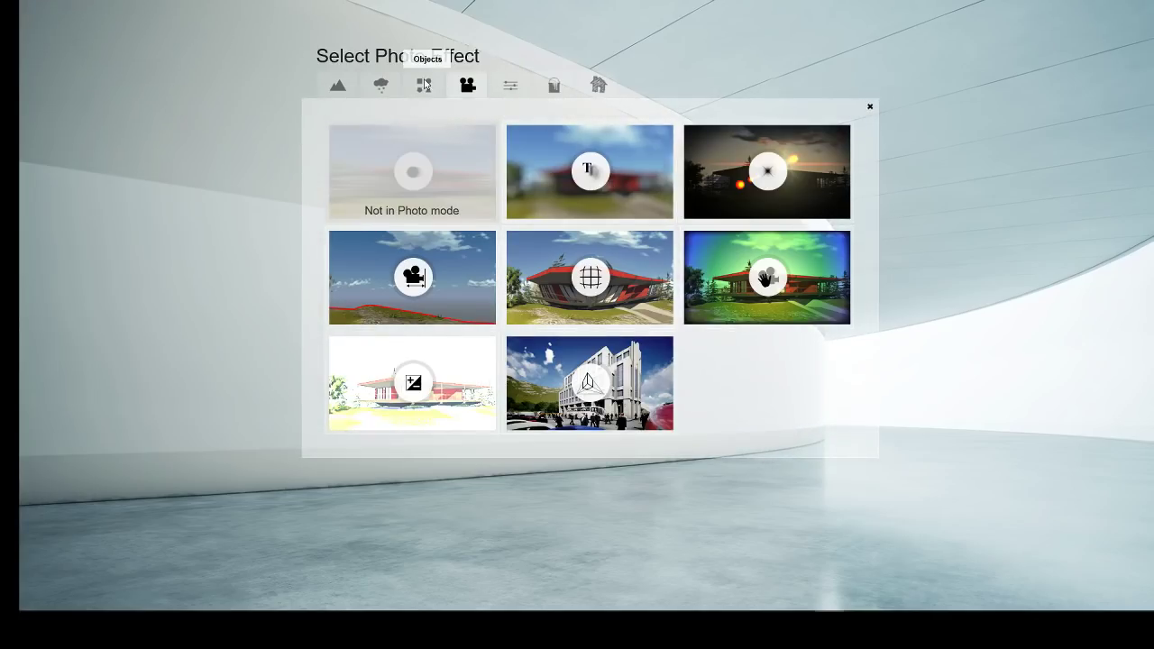
pyautogui.press('Escape')
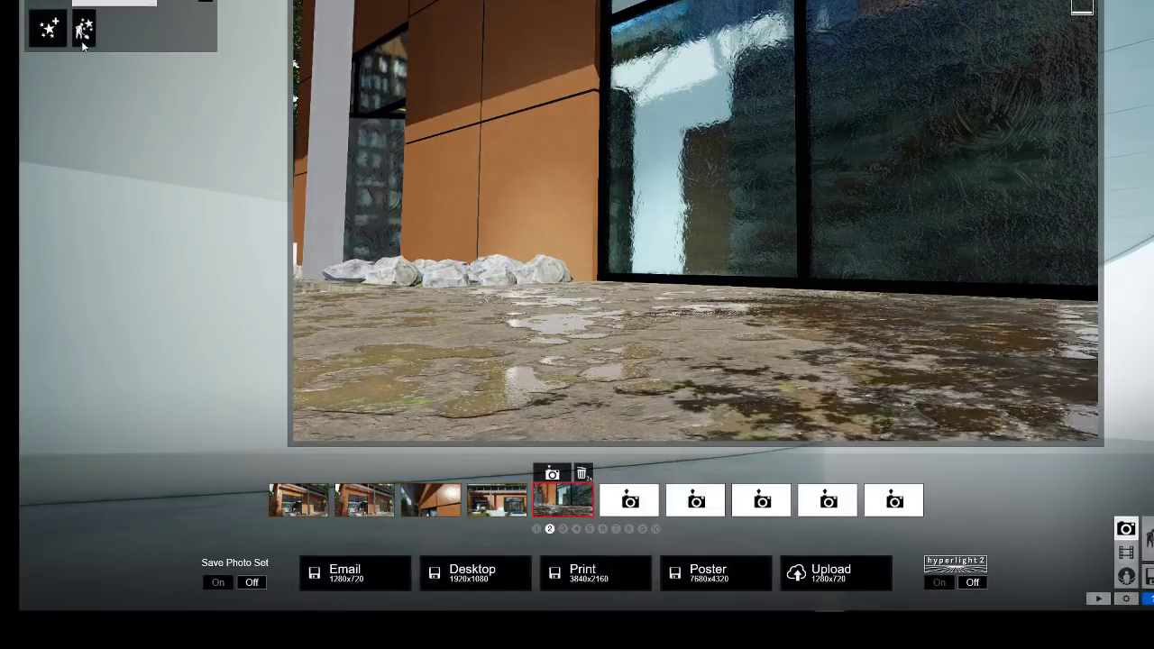
pyautogui.click(48, 28)
pyautogui.click(339, 87)
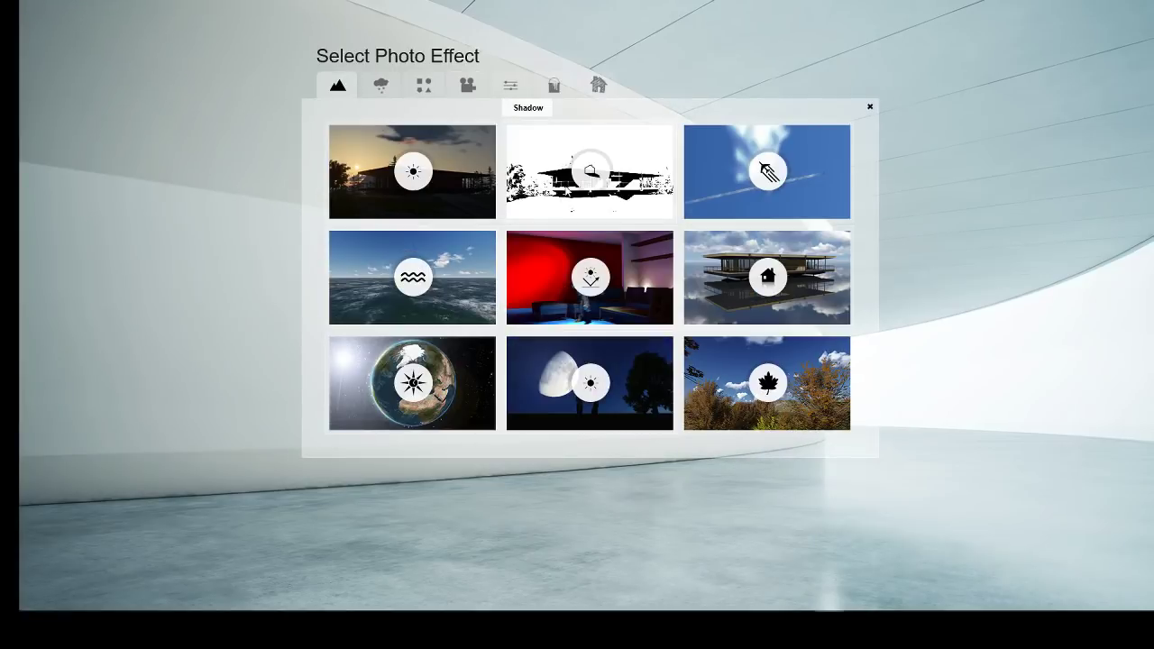
pyautogui.click(359, 257)
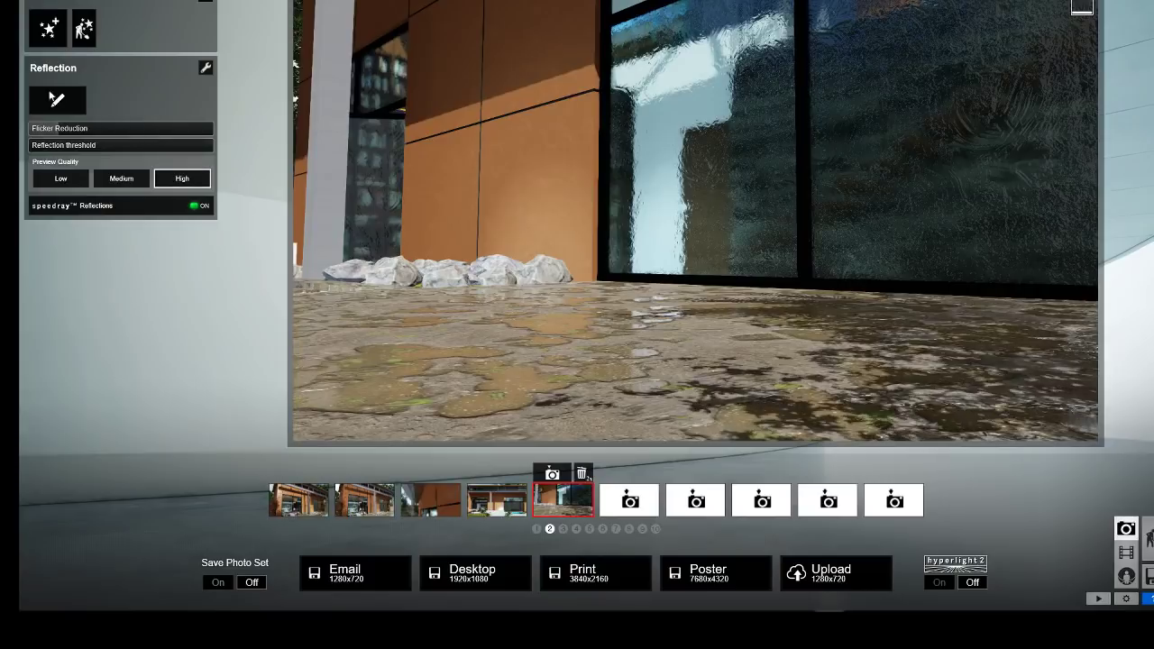
# Define the muddy paving surface as a reflection plane in the fifth photo's Reflection effect
pyautogui.click(56, 100)
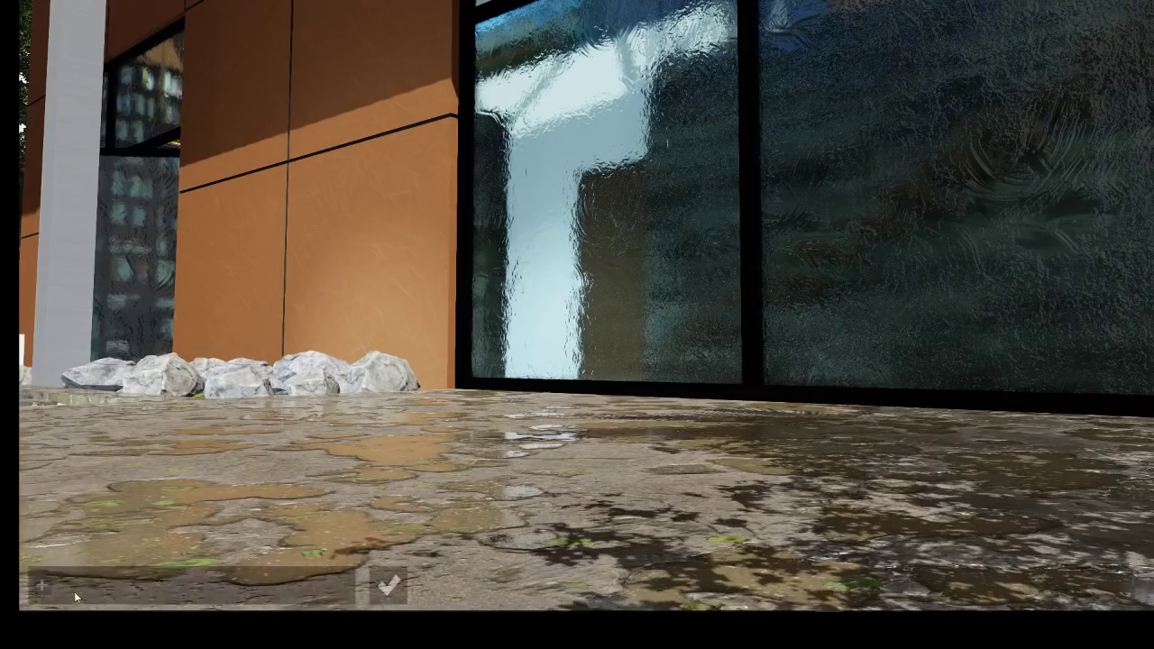
pyautogui.click(293, 503)
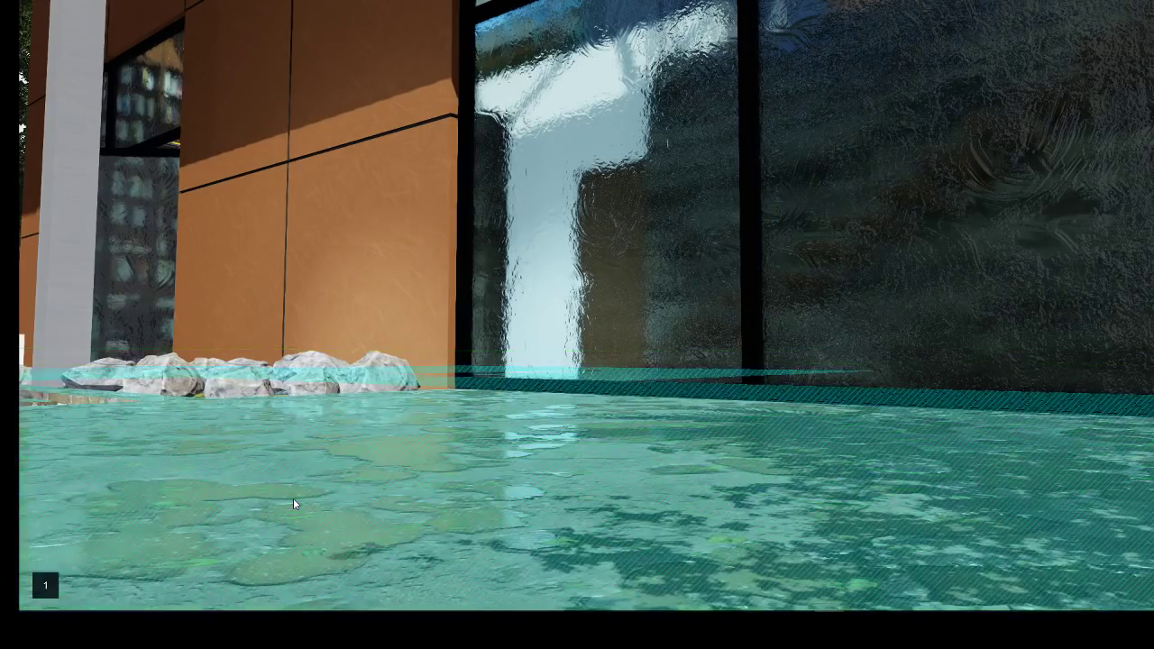
pyautogui.click(388, 586)
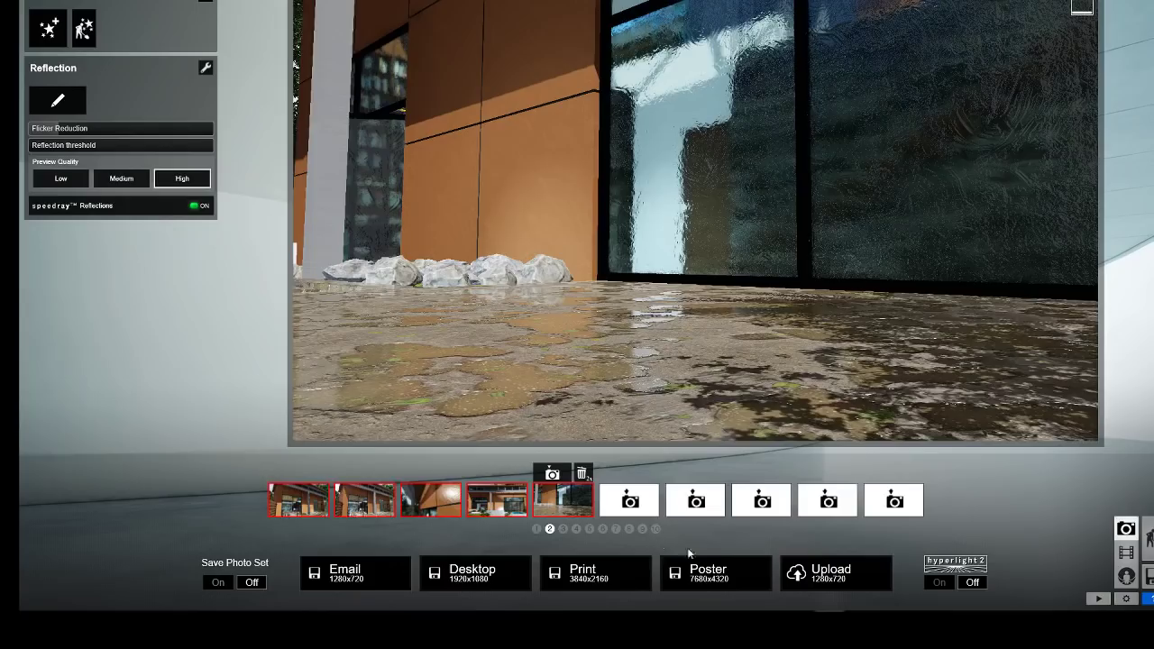
# Examine the reflections on the wet mud around the rocks and glass doors from low and high camera angles
pyautogui.moveTo(695, 214); pyautogui.dragTo(793, 215, button='right')
pyautogui.press('e')
pyautogui.press('q')
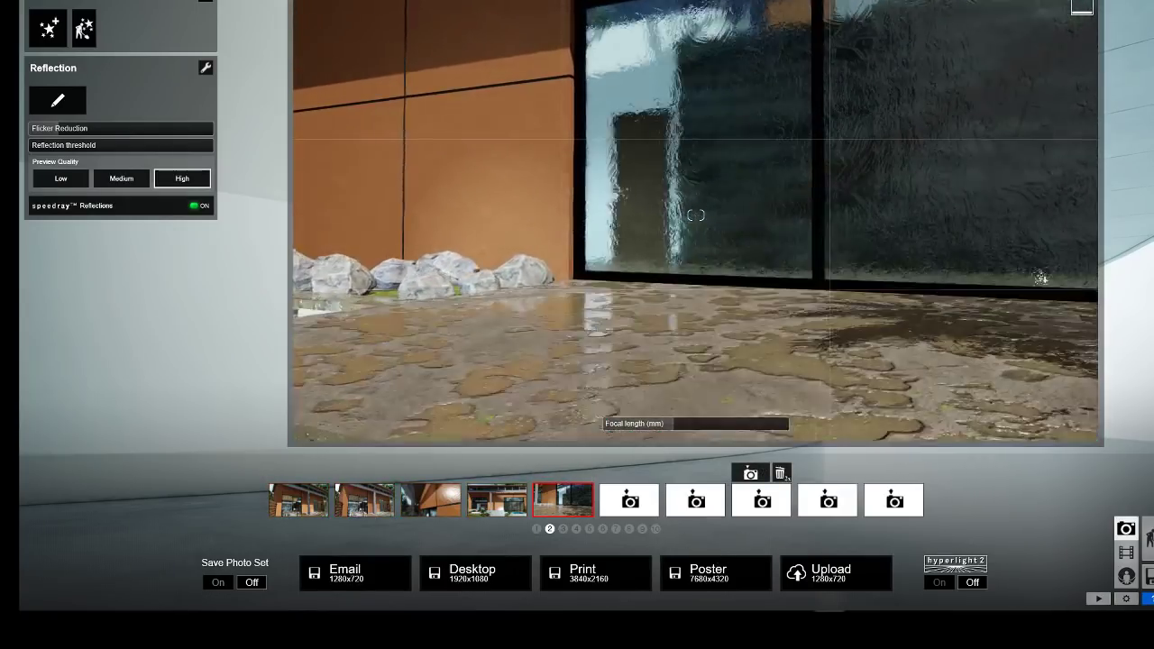
pyautogui.press('d')
pyautogui.moveTo(696, 215); pyautogui.dragTo(696, 263, button='right')
pyautogui.press('e')
pyautogui.press('s')
pyautogui.press('q')
pyautogui.press('s')
pyautogui.press('w')
pyautogui.press('s')
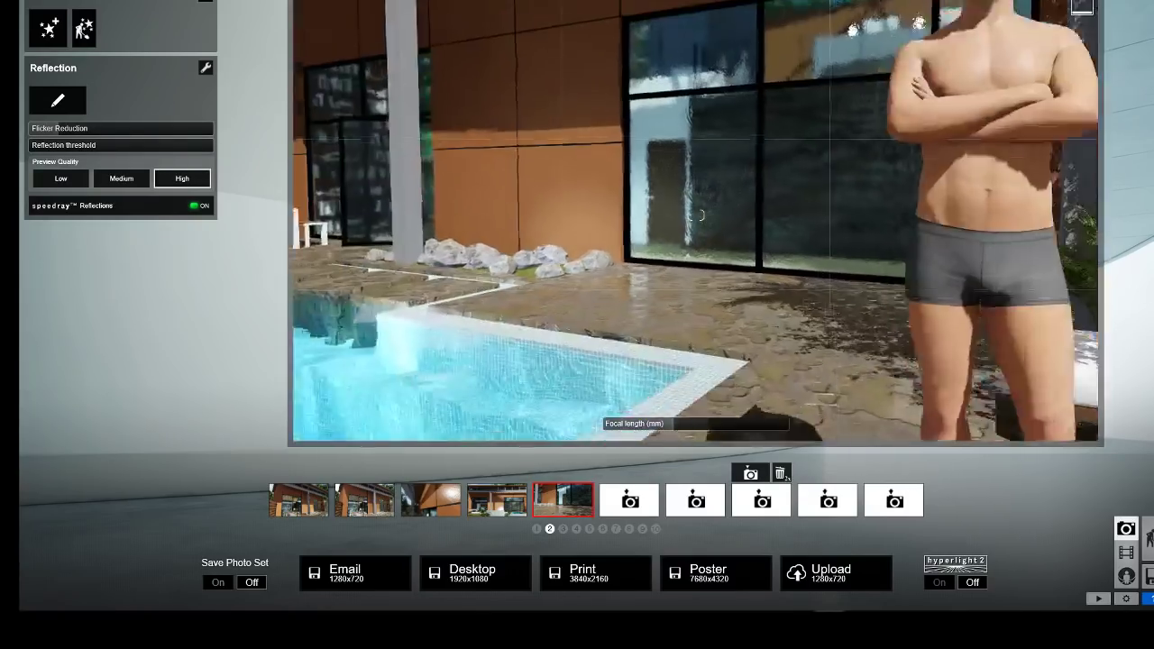
pyautogui.press('w')
pyautogui.moveTo(695, 216); pyautogui.dragTo(674, 188, button='right')
# Compare the stored photos of the facade, the frontal view and the leather wall close-up, ending on the first photo
pyautogui.click(299, 500)
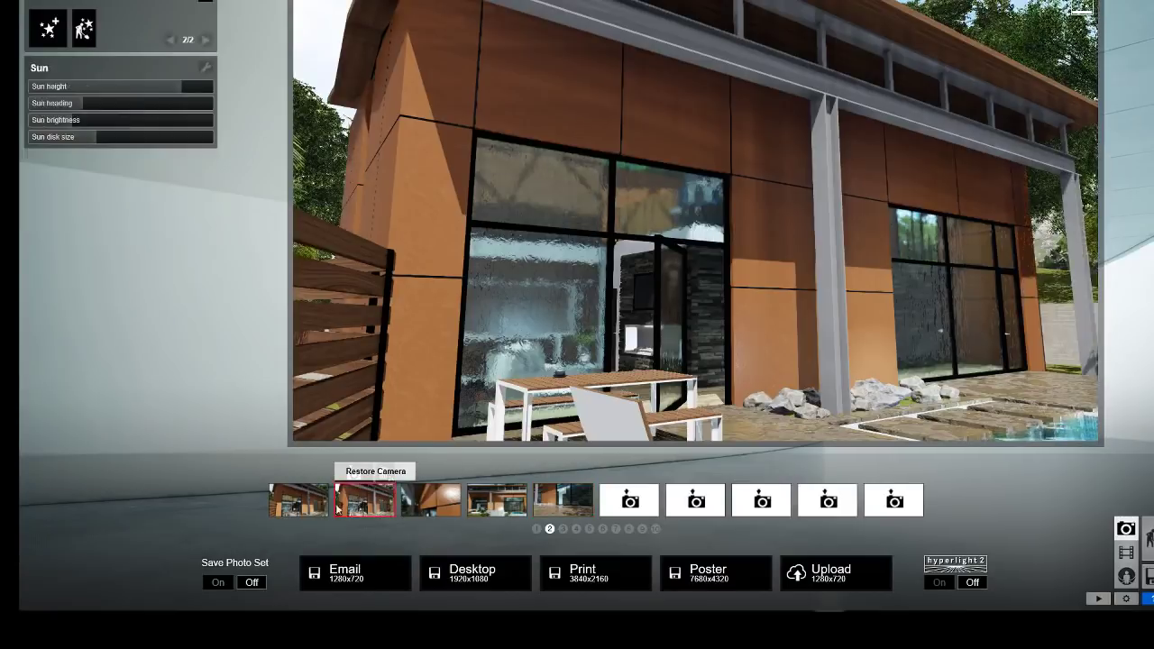
pyautogui.click(478, 503)
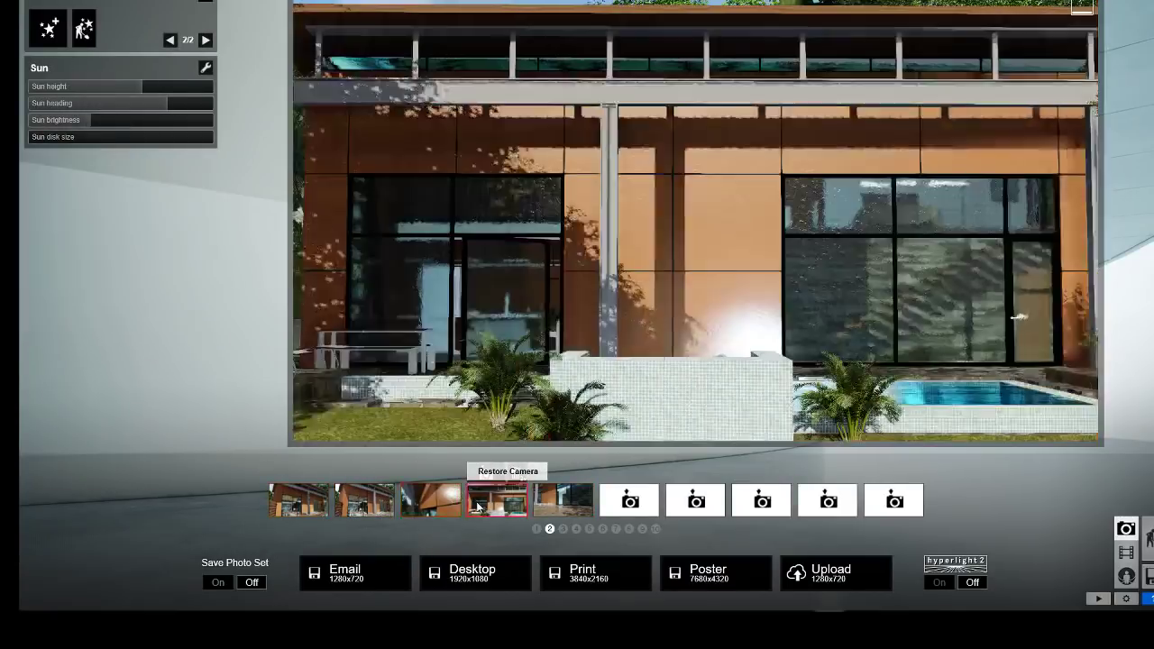
pyautogui.click(547, 514)
pyautogui.click(499, 504)
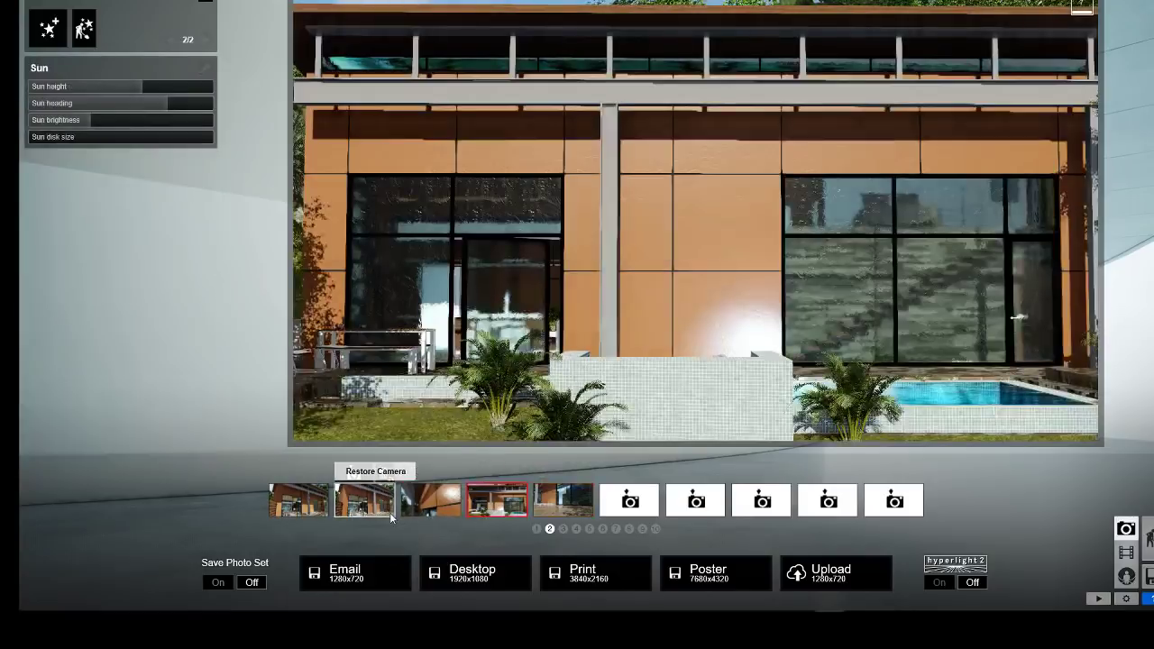
pyautogui.click(368, 501)
pyautogui.click(422, 500)
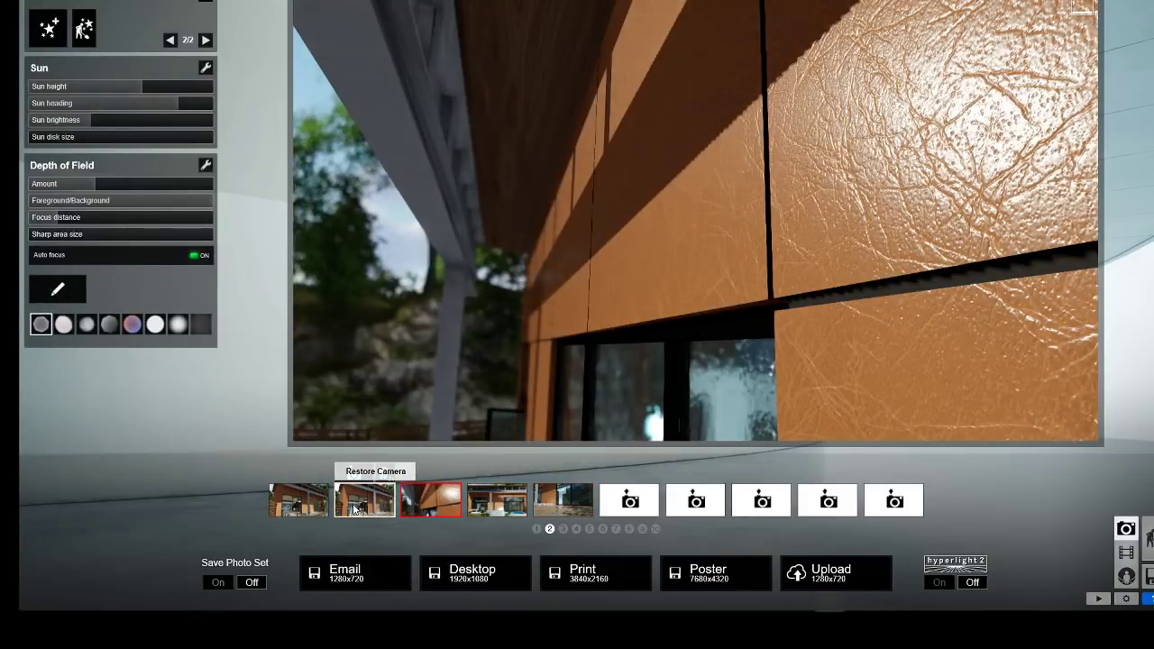
pyautogui.click(295, 506)
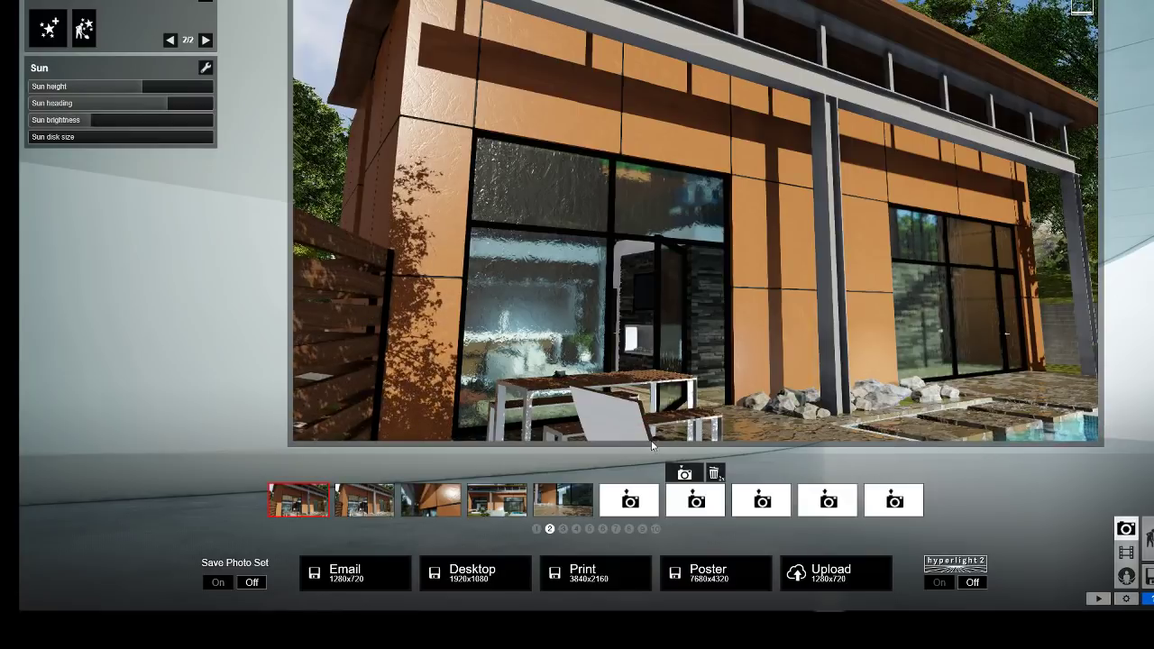
# Restore the fifth photo and inspect the muddy paving from the pool edge and from a higher viewpoint
pyautogui.click(562, 500)
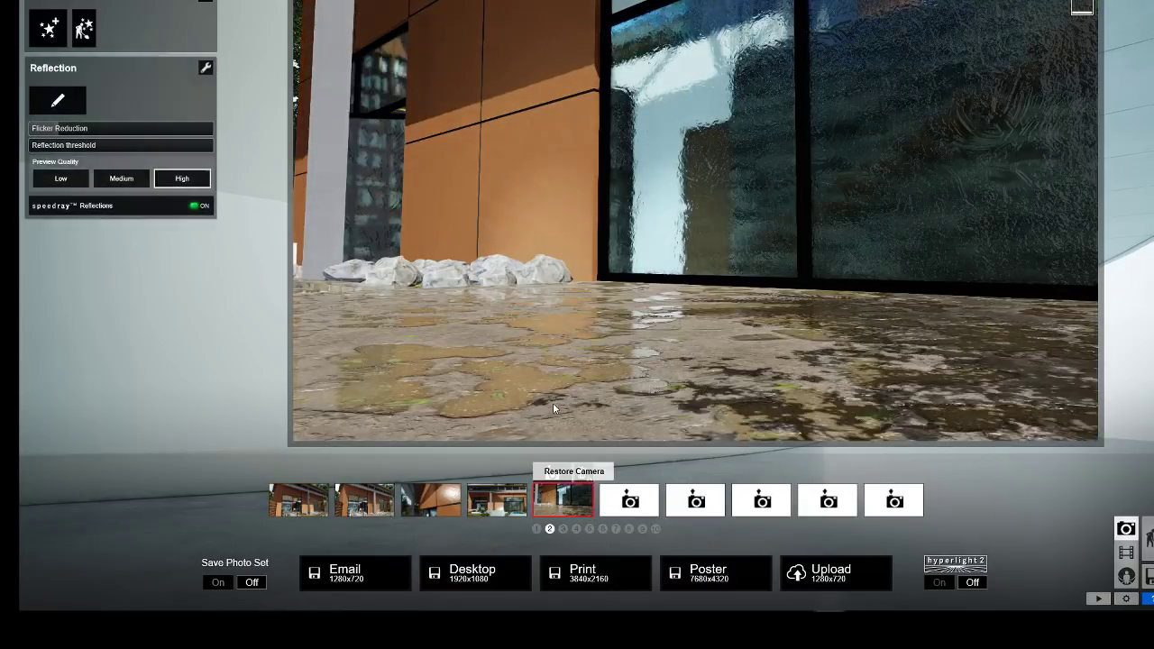
pyautogui.moveTo(544, 419); pyautogui.dragTo(568, 387, button='right')
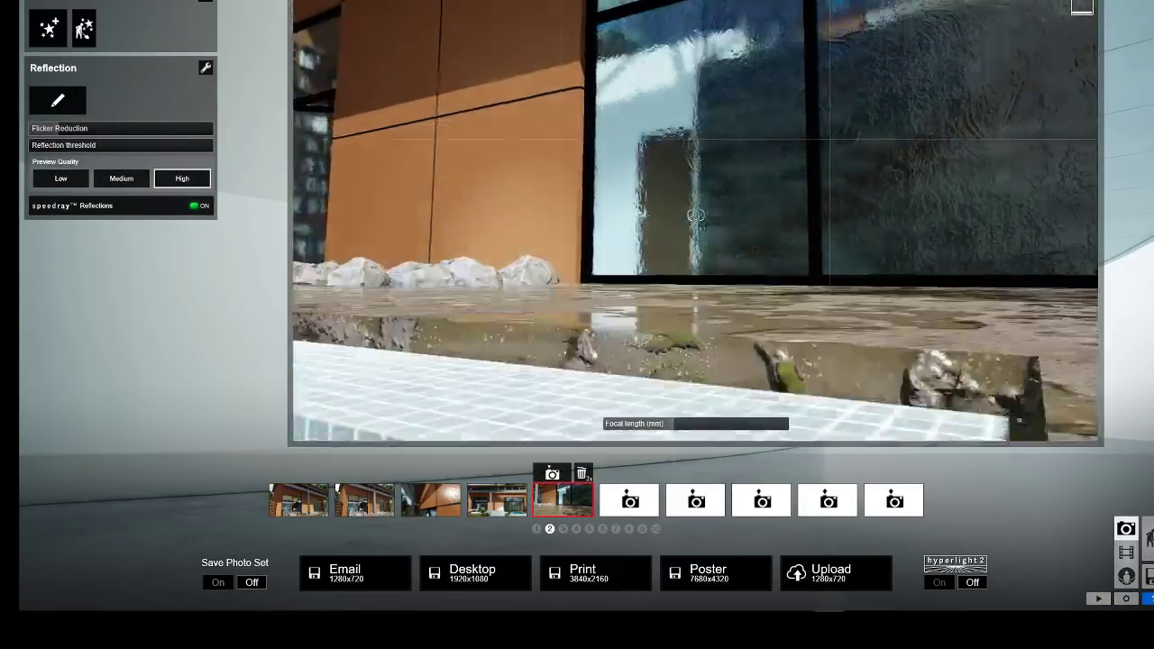
pyautogui.moveTo(696, 215); pyautogui.dragTo(674, 256, button='right')
pyautogui.press('s')
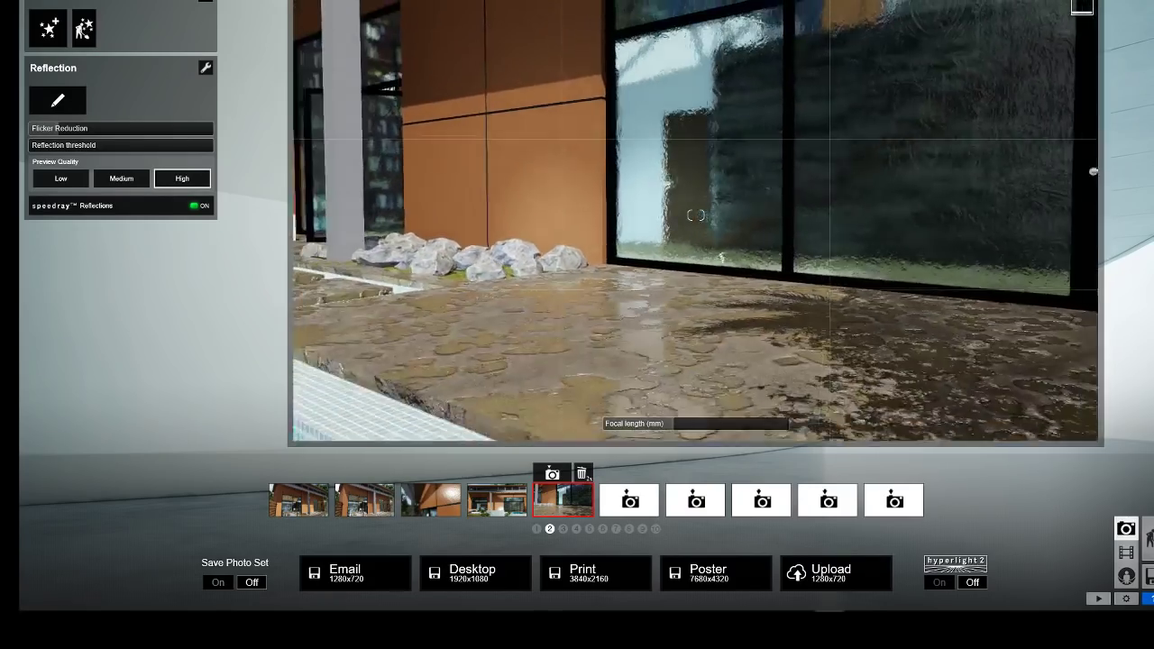
pyautogui.press('s')
pyautogui.moveTo(696, 215)
pyautogui.mouseDown(button='right')
pyautogui.moveTo(802, 245)
pyautogui.moveTo(703, 205)
pyautogui.moveTo(712, 216)
pyautogui.moveTo(685, 220)
pyautogui.mouseUp(button='right')
pyautogui.press('q')
pyautogui.press('a')
pyautogui.press('s')
pyautogui.press('e')
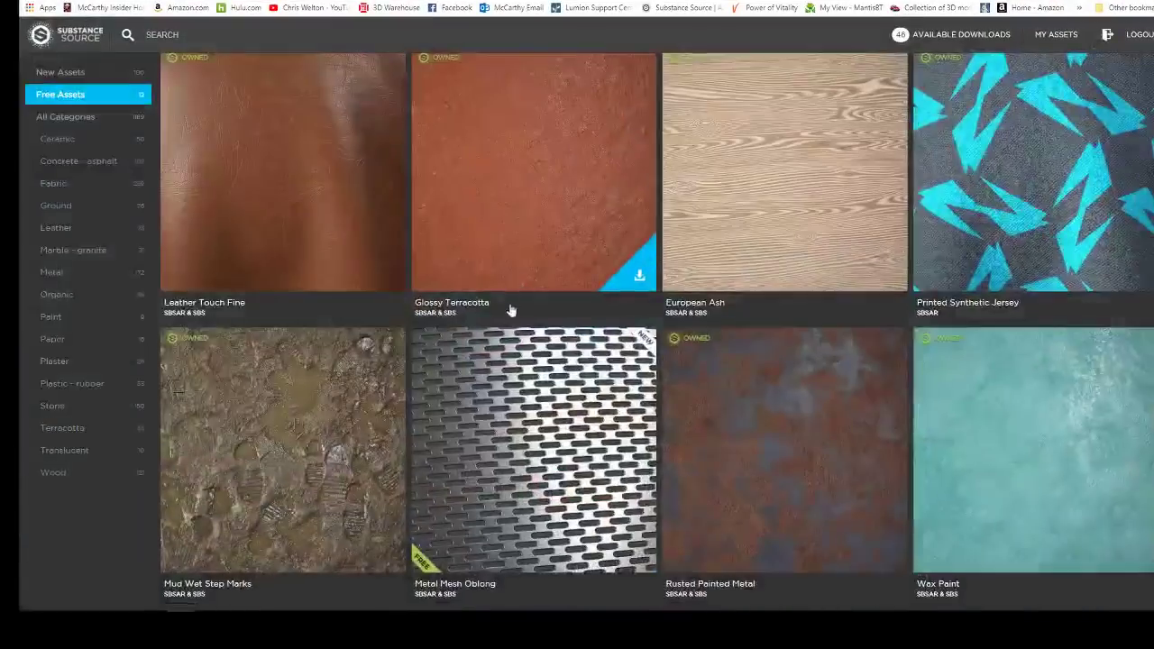
# Browse the Metal category of materials in Substance Source
pyautogui.scroll(3, 512, 303)
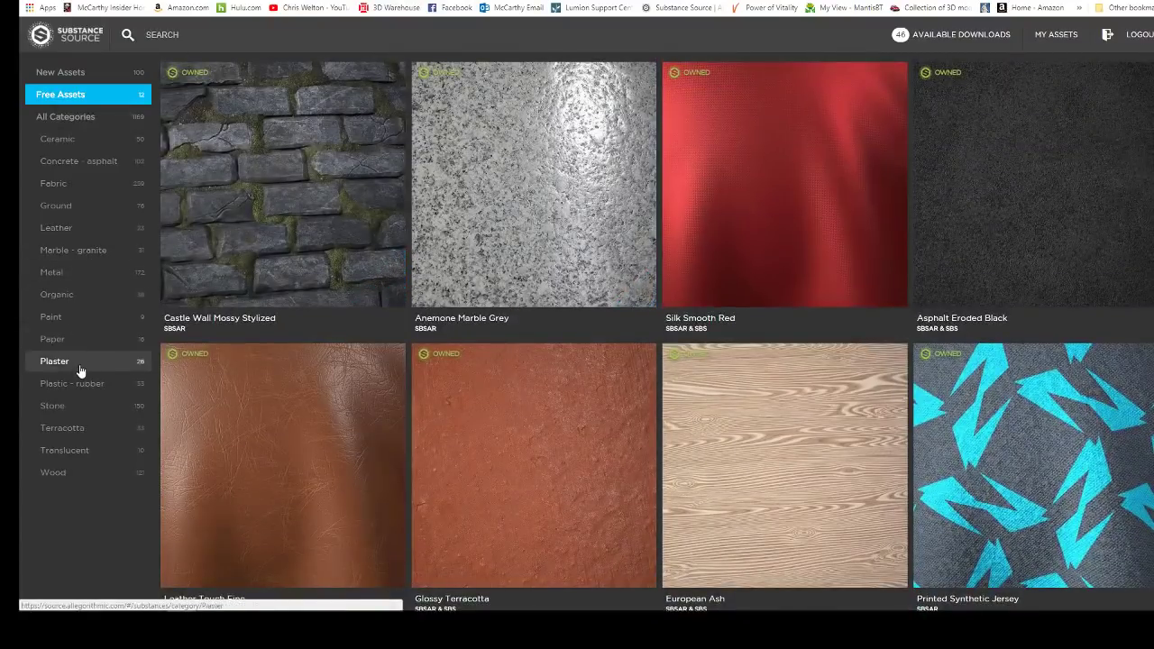
pyautogui.click(81, 273)
pyautogui.scroll(-2, 718, 270)
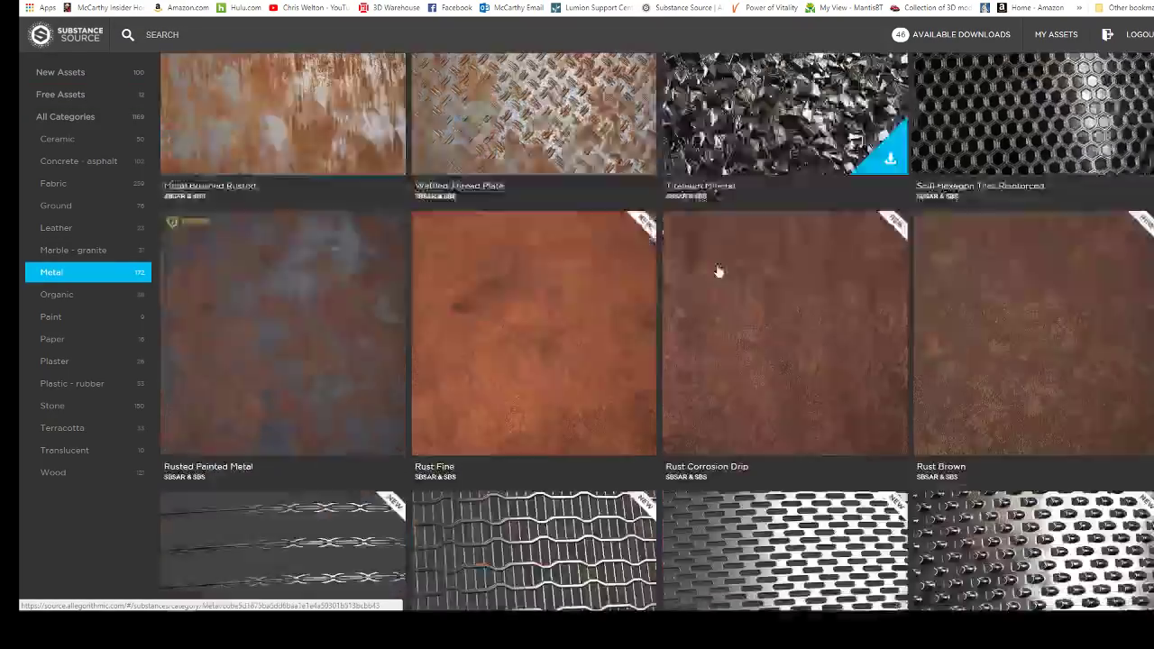
pyautogui.scroll(-15, 718, 270)
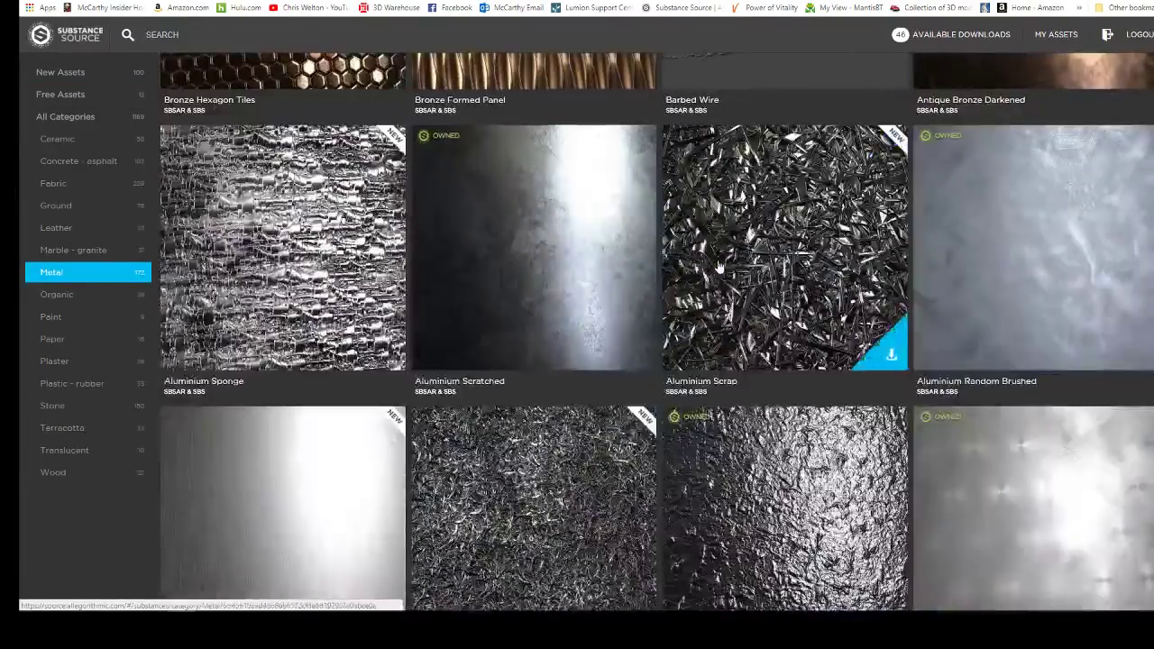
pyautogui.scroll(3, 717, 268)
# Preview the Antique Bronze Darkened material and look through its presets
pyautogui.click(1036, 203)
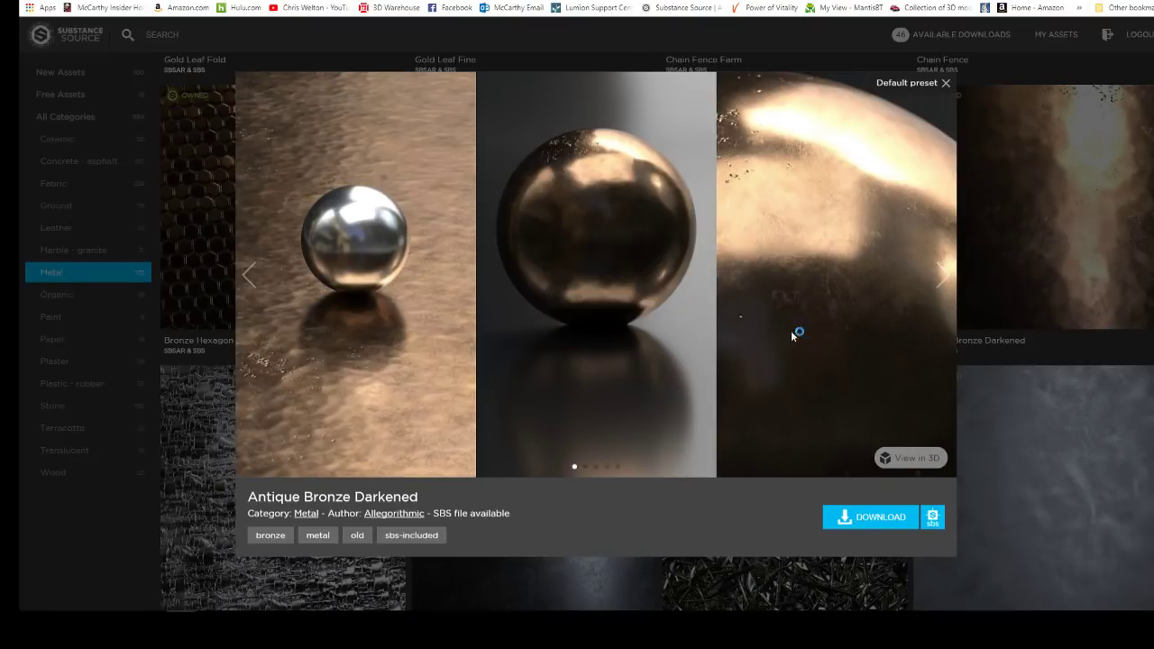
pyautogui.click(938, 274)
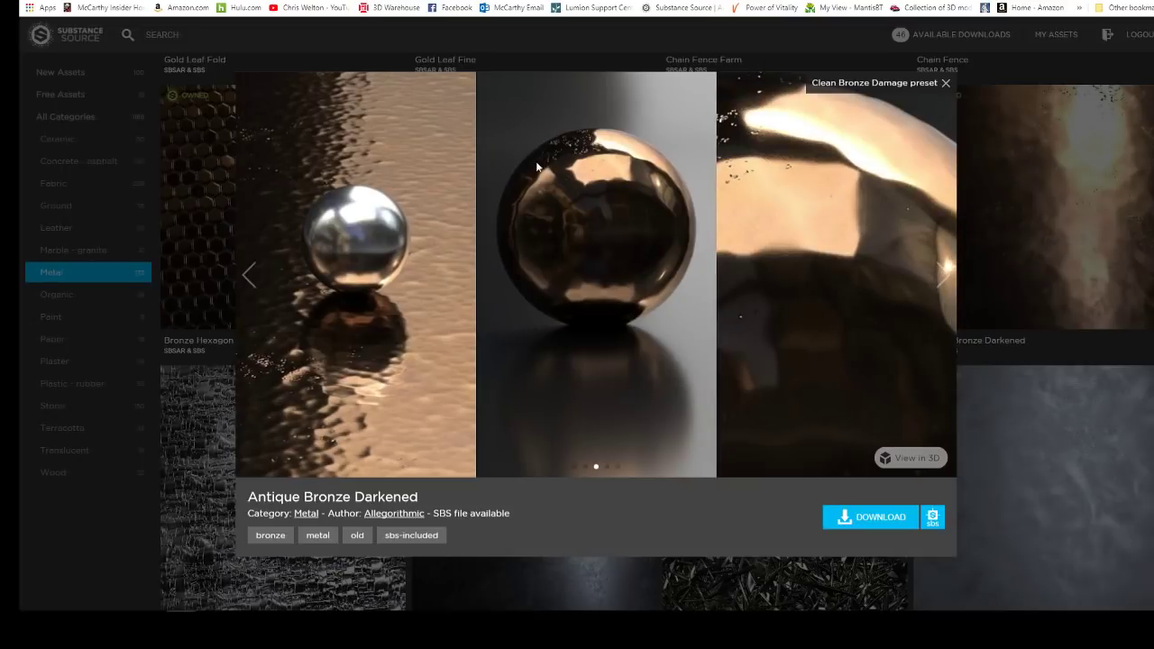
pyautogui.click(941, 272)
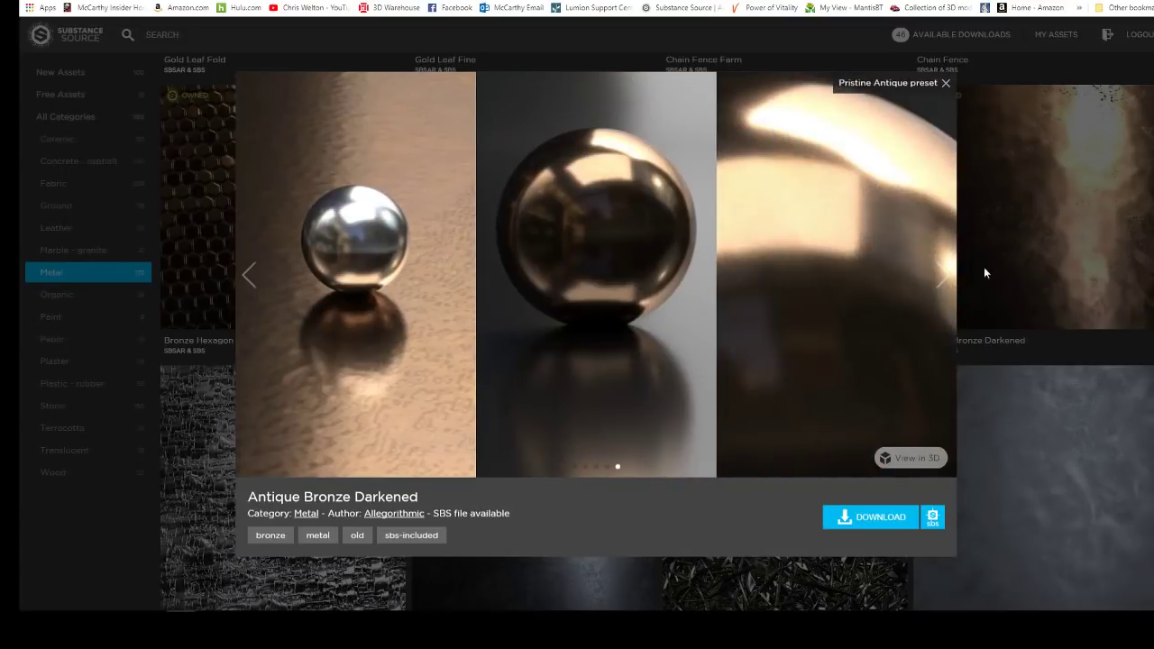
pyautogui.click(983, 272)
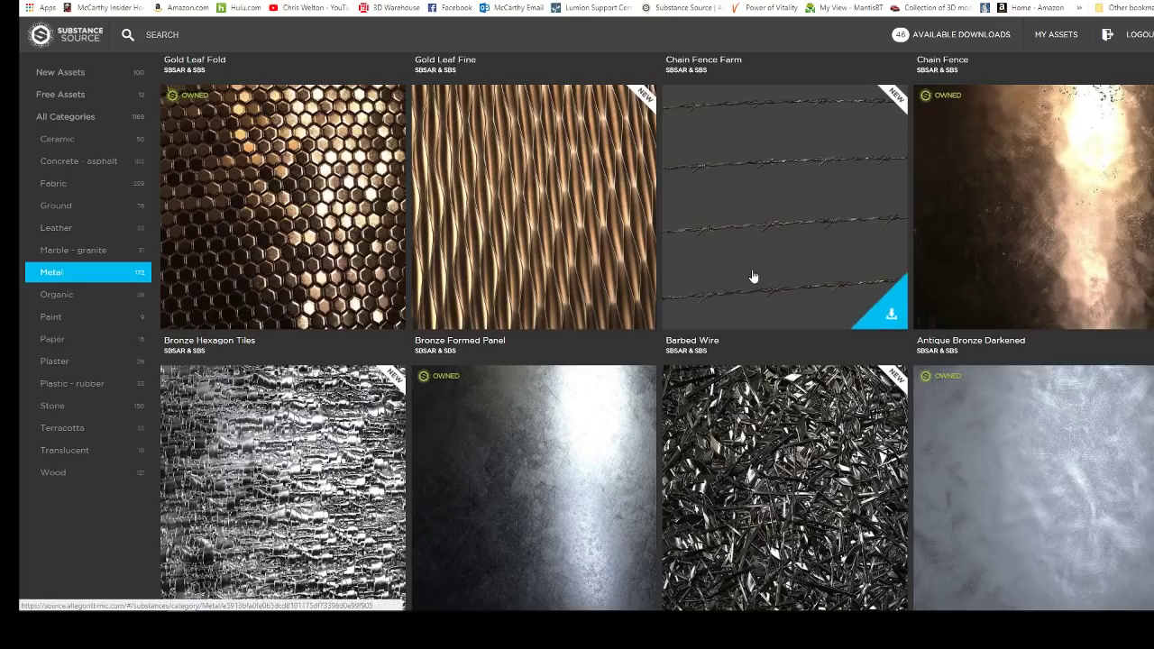
# Look through more of the metal materials and show the Fabric category
pyautogui.scroll(-2, 751, 276)
pyautogui.scroll(4, 243, 260)
pyautogui.scroll(10, 531, 123)
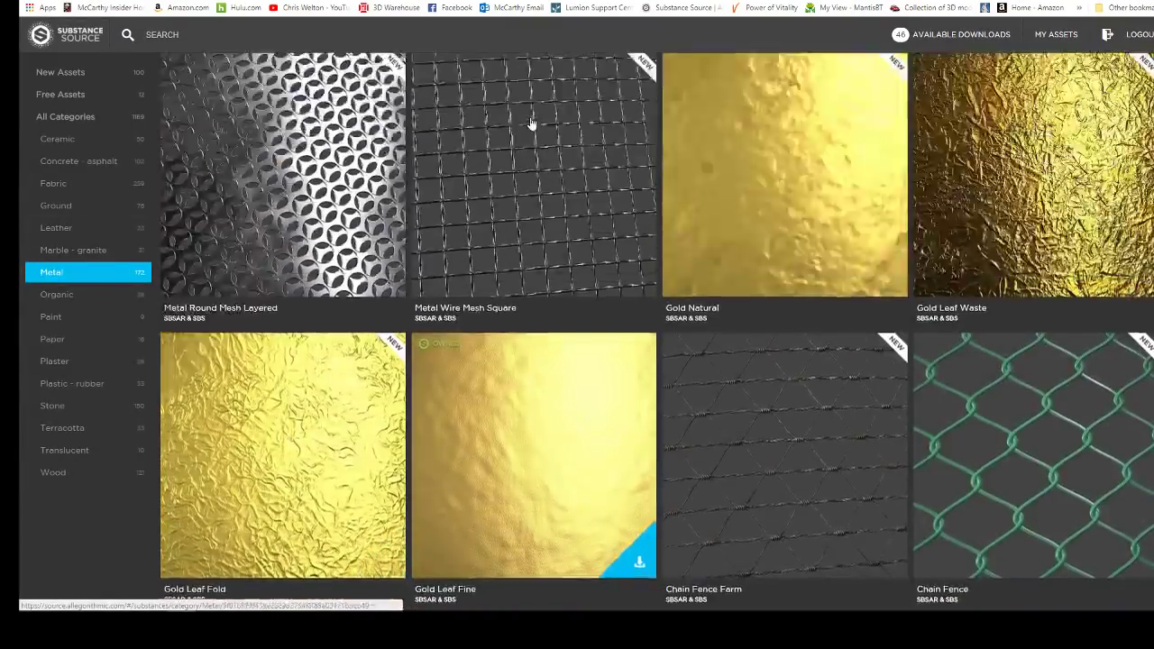
pyautogui.scroll(-10, 479, 258)
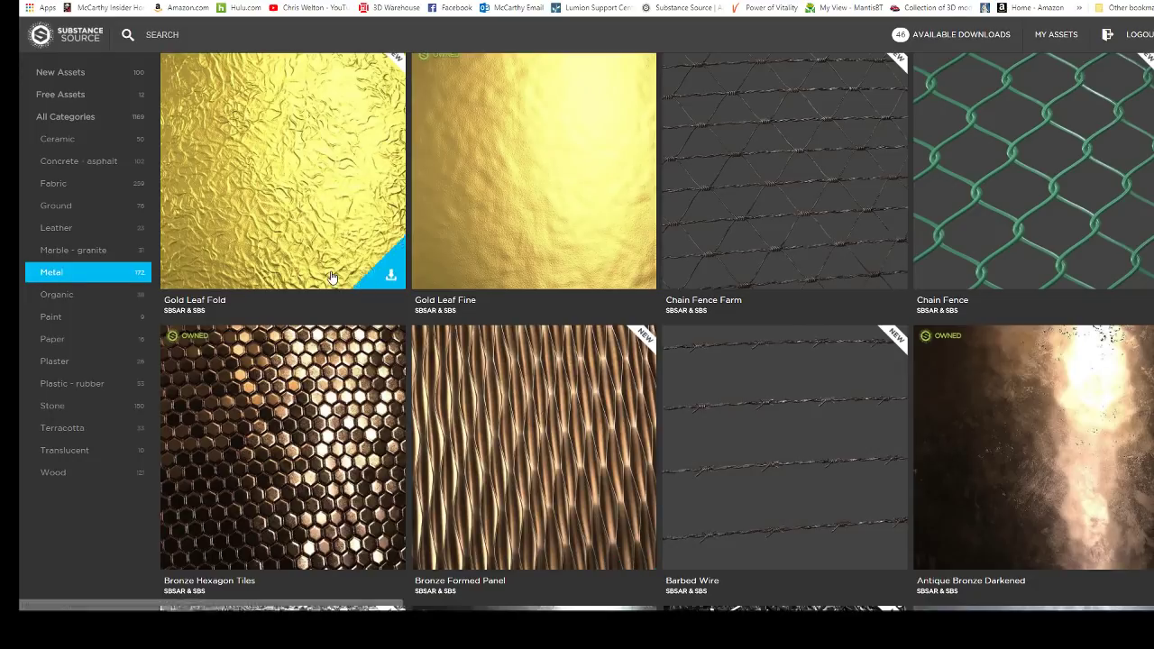
pyautogui.click(135, 205)
pyautogui.click(60, 184)
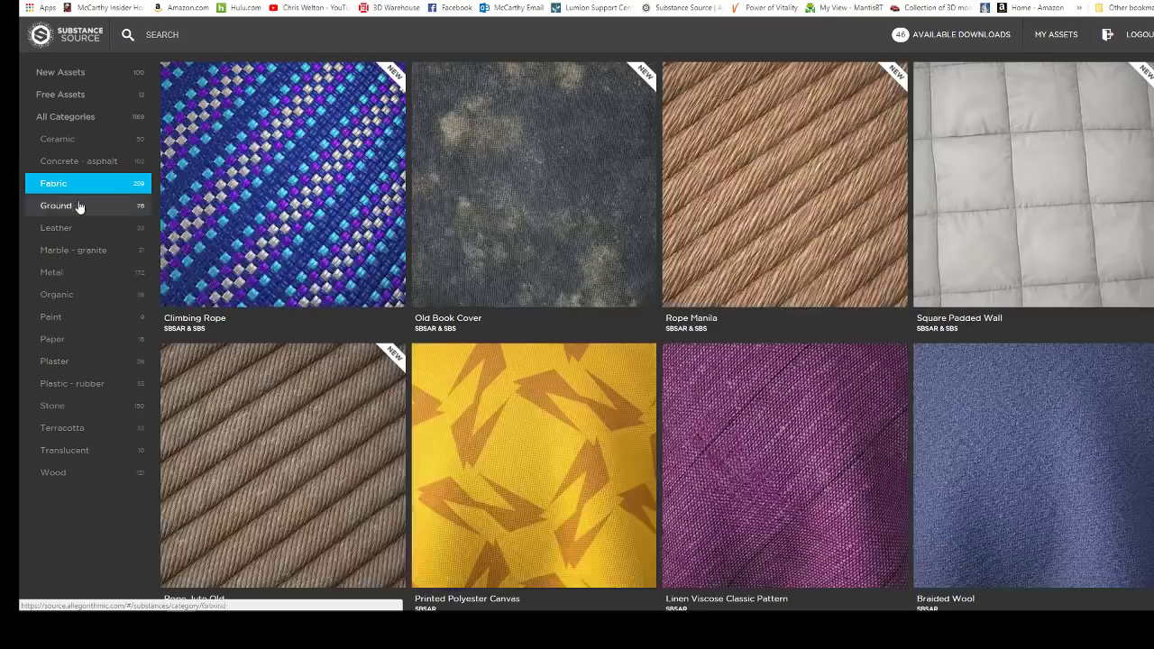
# Browse the Ground category and look through the preview images of the Sand Cracked material
pyautogui.click(80, 207)
pyautogui.scroll(-10, 387, 541)
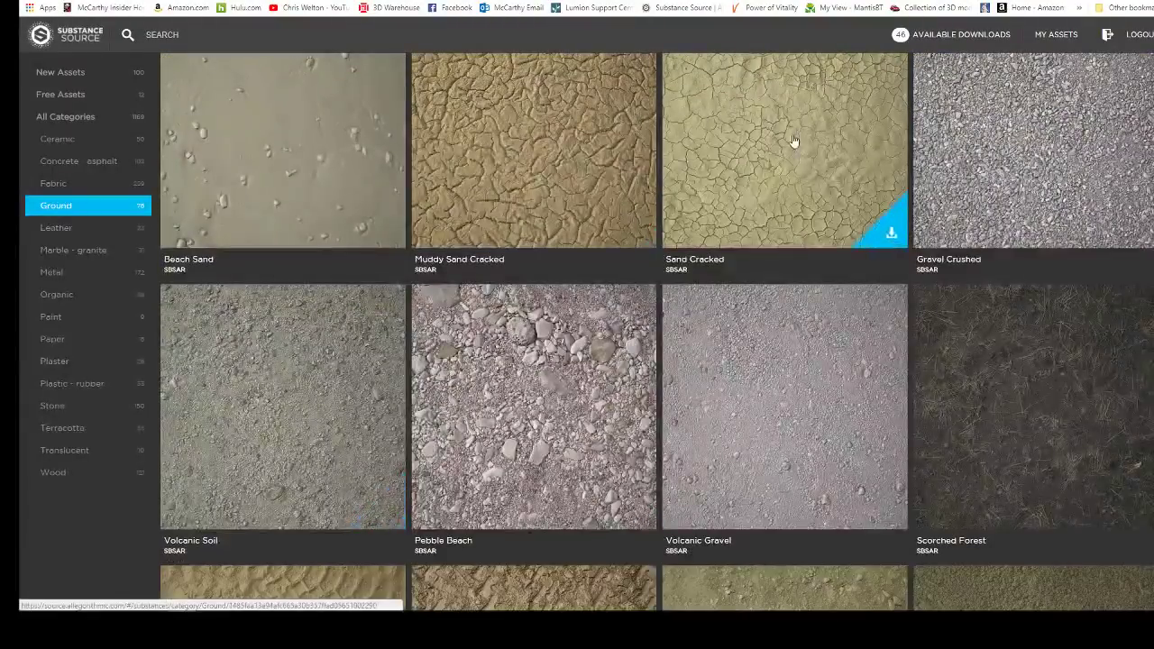
pyautogui.click(793, 144)
pyautogui.click(940, 273)
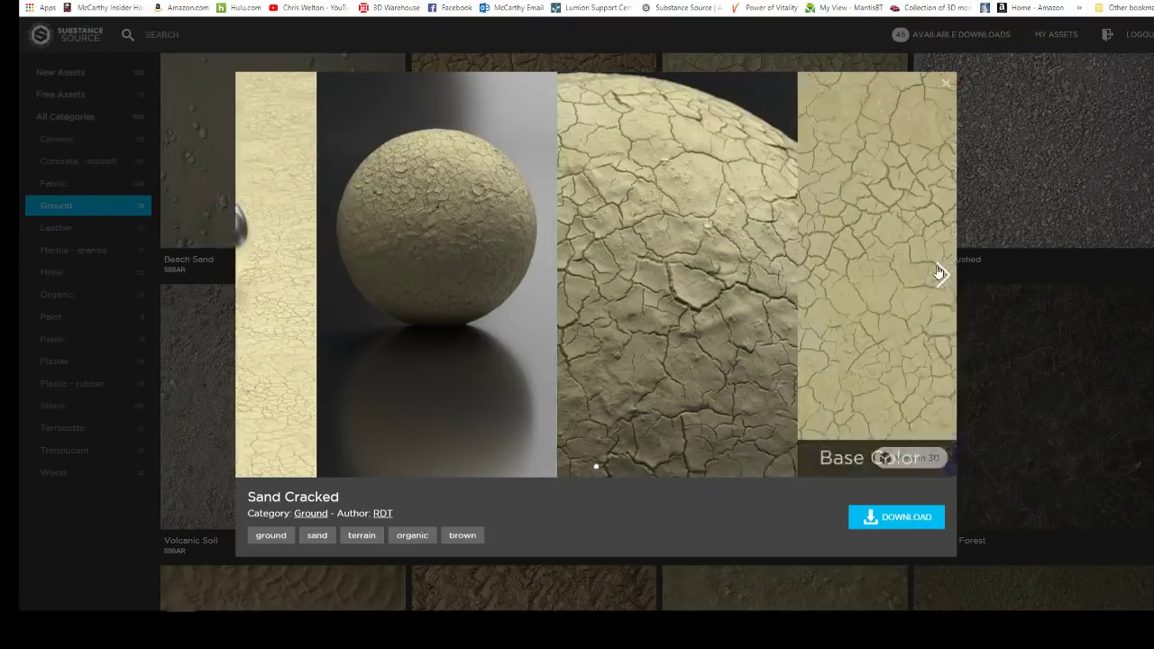
pyautogui.click(940, 272)
pyautogui.click(940, 273)
pyautogui.click(940, 274)
pyautogui.click(945, 83)
pyautogui.scroll(-1, 400, 525)
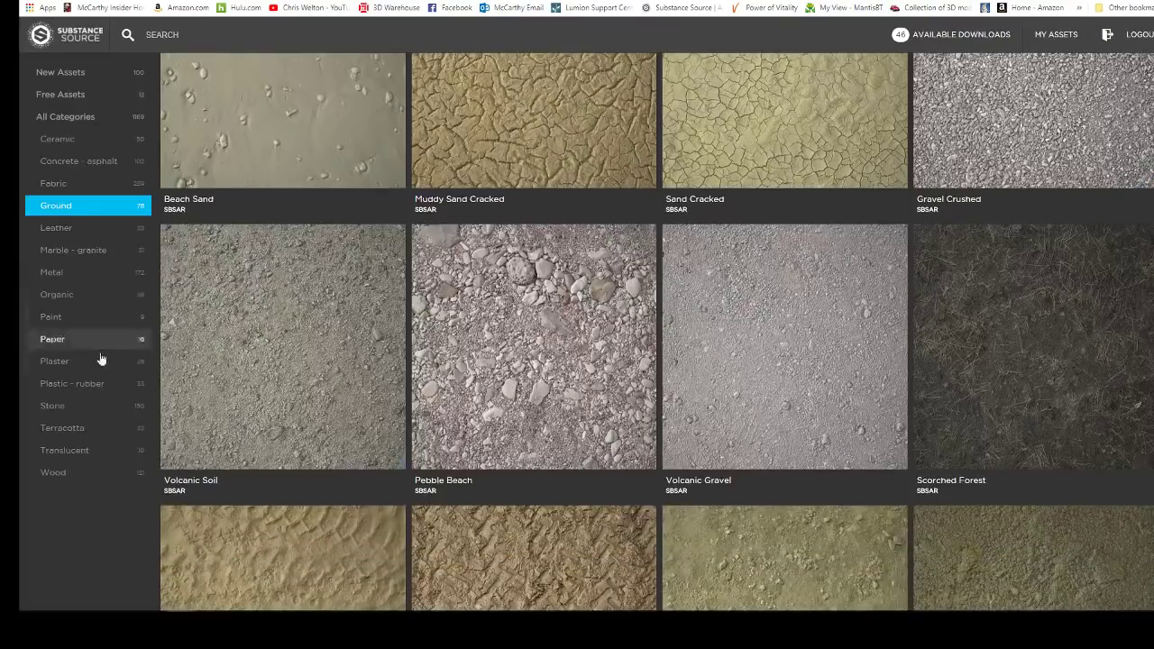
# Browse the Wood category through its parquet, bark, cork and plywood materials
pyautogui.click(116, 474)
pyautogui.scroll(-3, 659, 182)
pyautogui.scroll(-3, 659, 182)
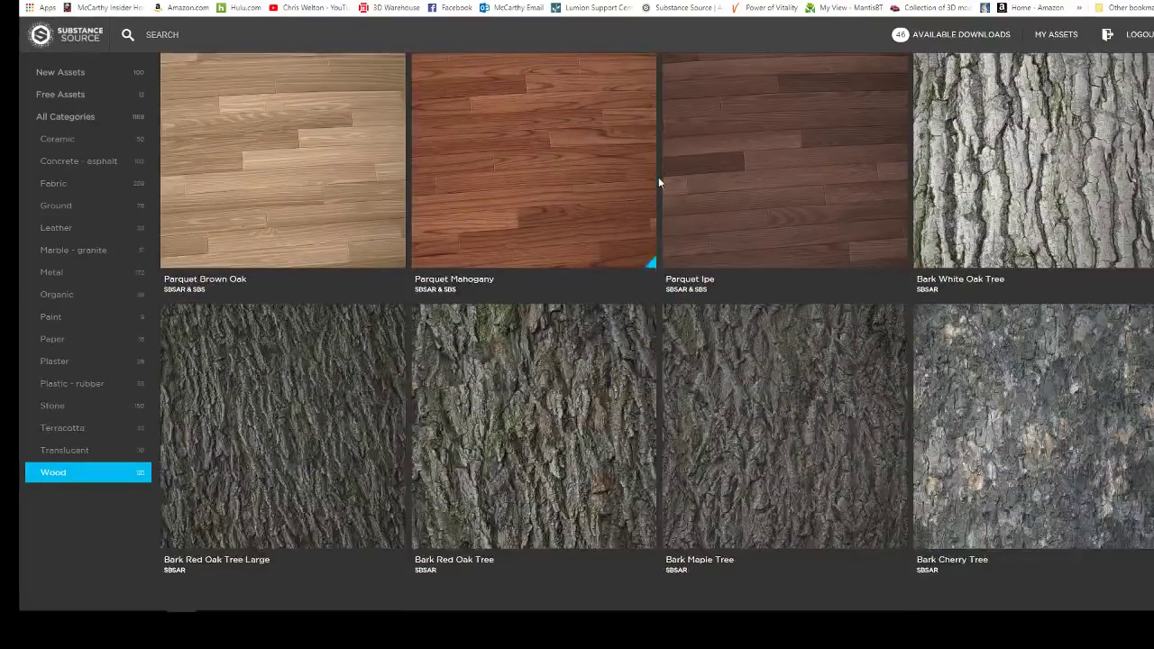
pyautogui.scroll(-9, 527, 249)
pyautogui.scroll(-10, 527, 248)
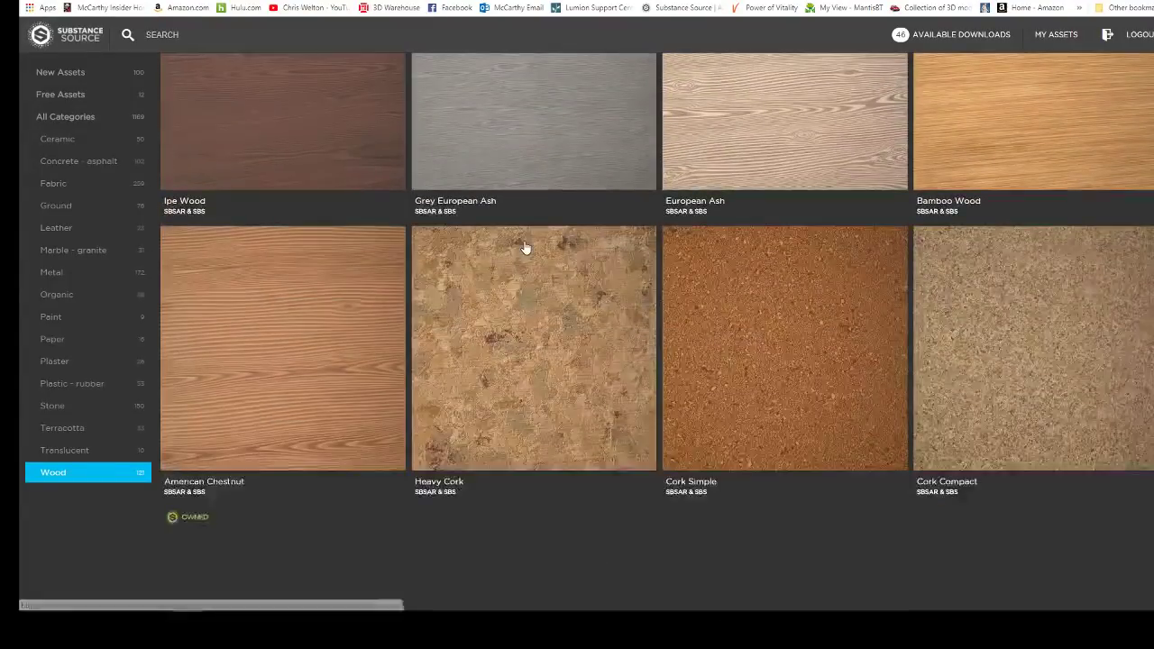
pyautogui.scroll(-9, 525, 248)
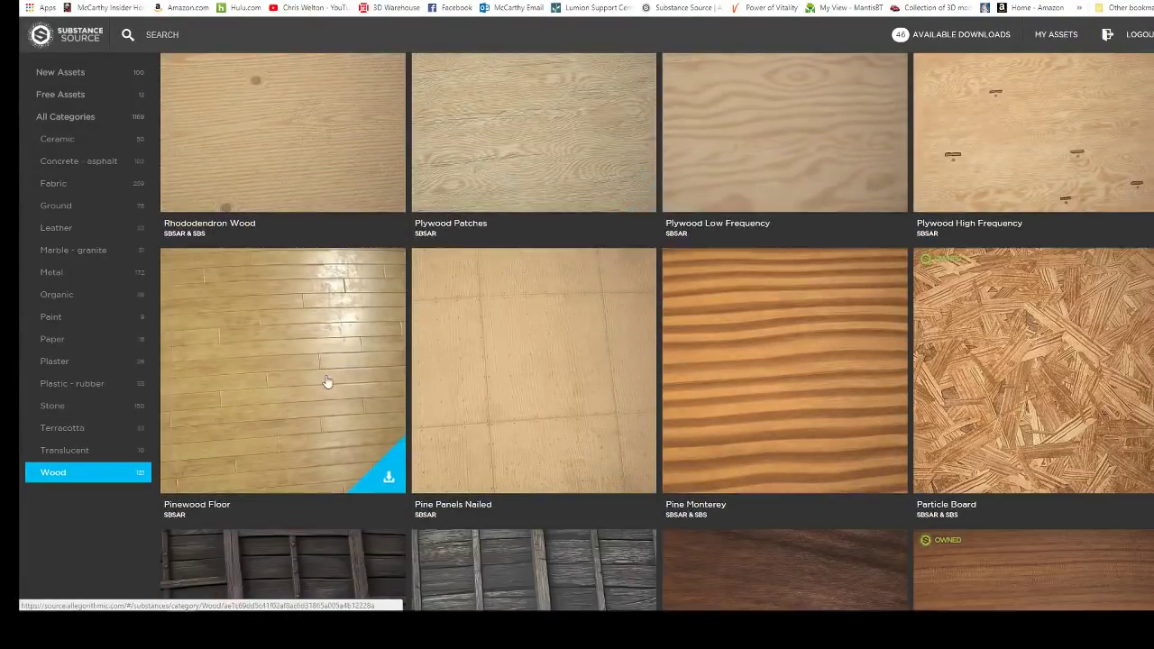
# Preview the Pinewood Floor and Brazilian Palisander Wood materials
pyautogui.click(283, 358)
pyautogui.click(1050, 286)
pyautogui.scroll(-5, 902, 334)
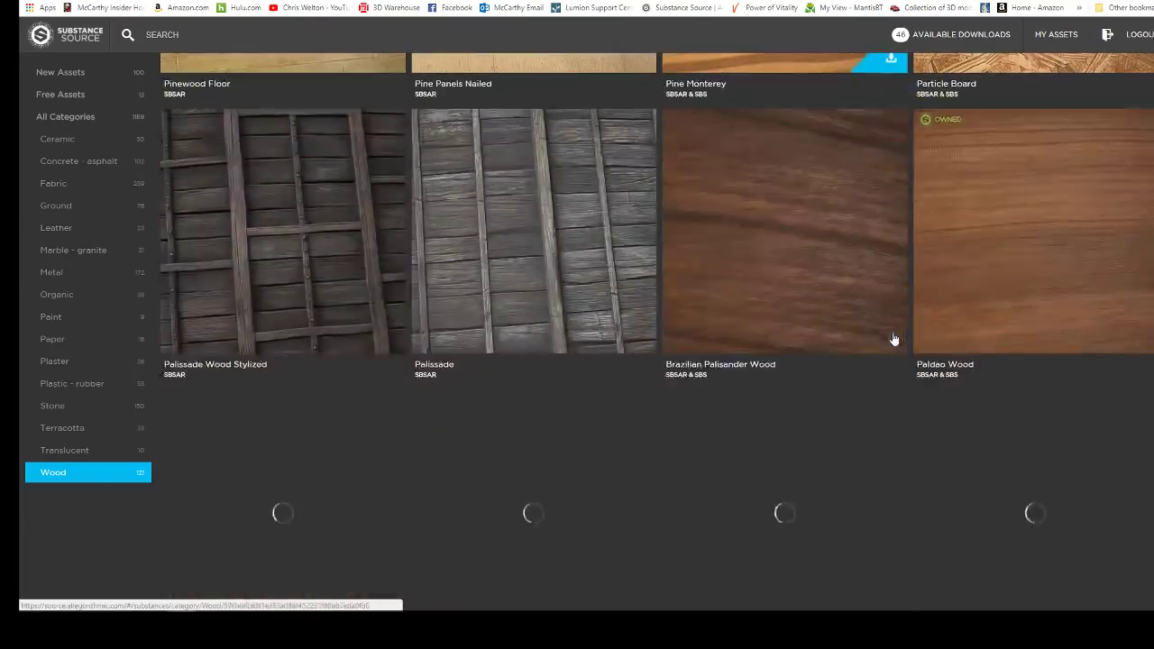
pyautogui.click(785, 271)
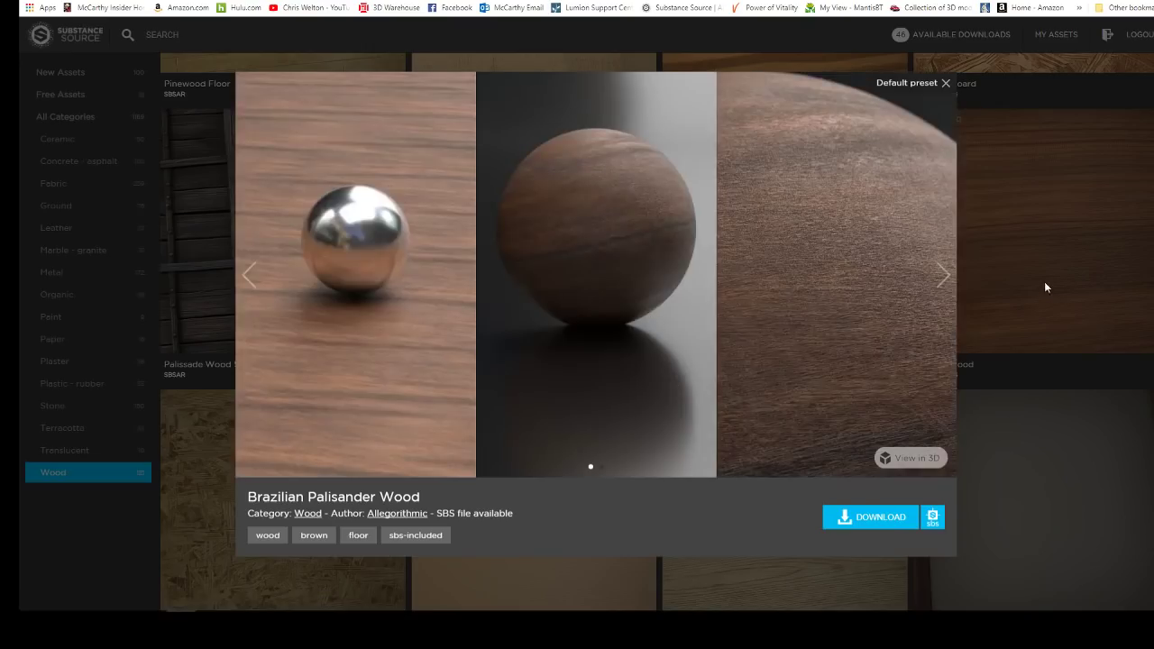
pyautogui.click(1043, 282)
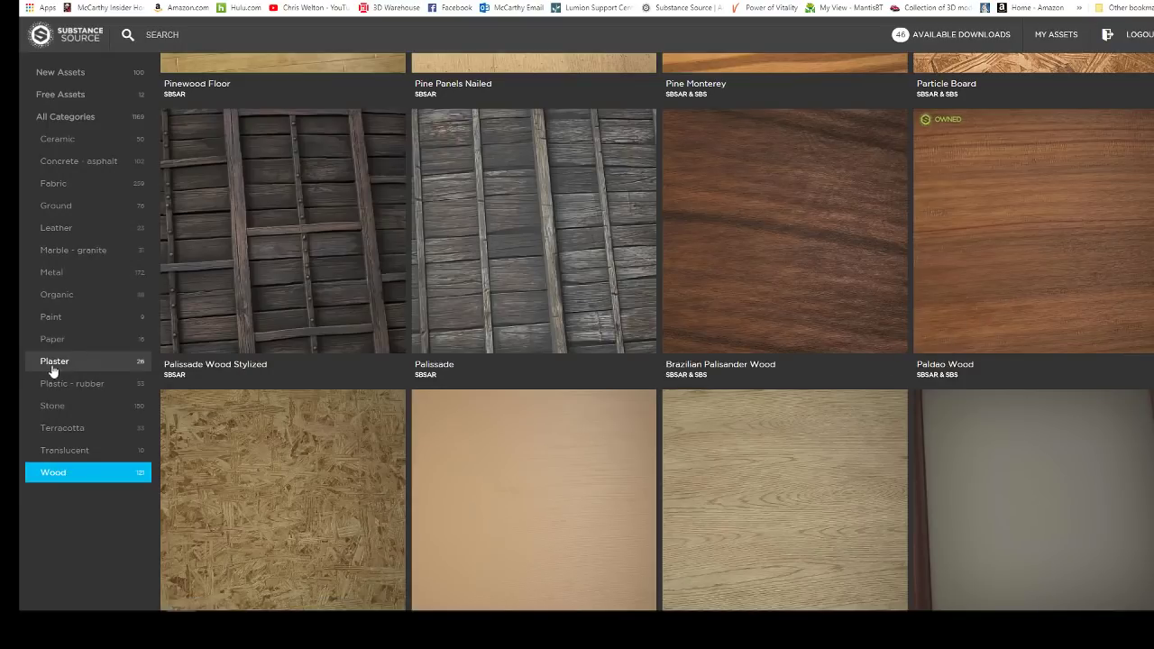